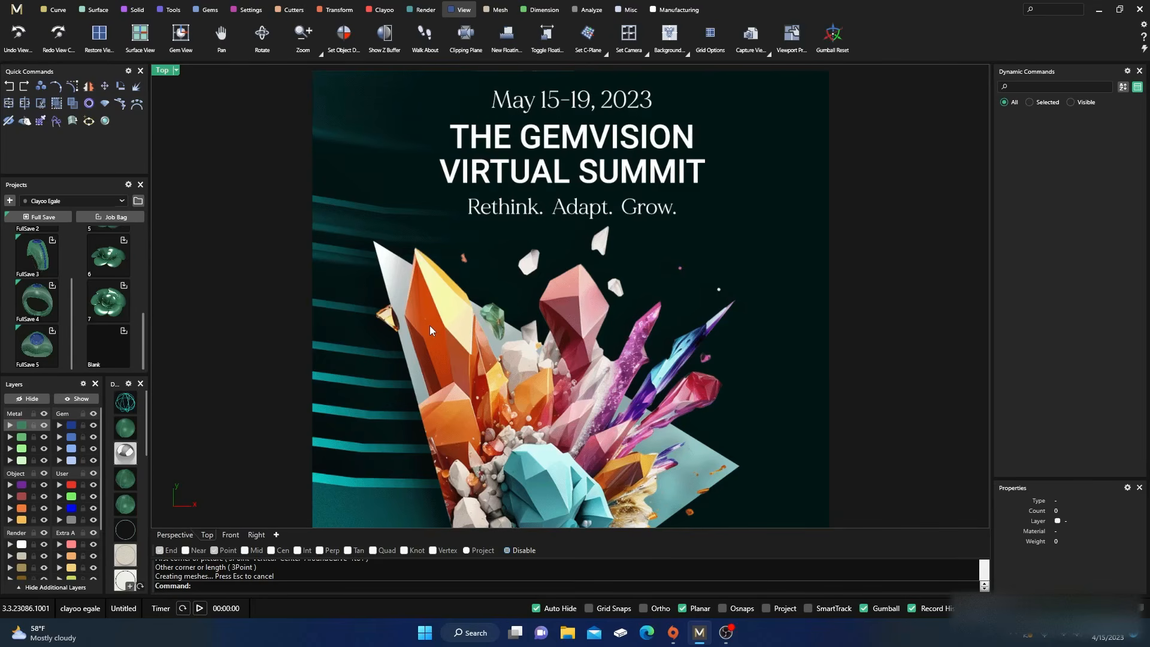
- Delete the summit banner picture surface and start a new file without saving the changes
{"action": "left_click", "coordinate": [384, 250]}
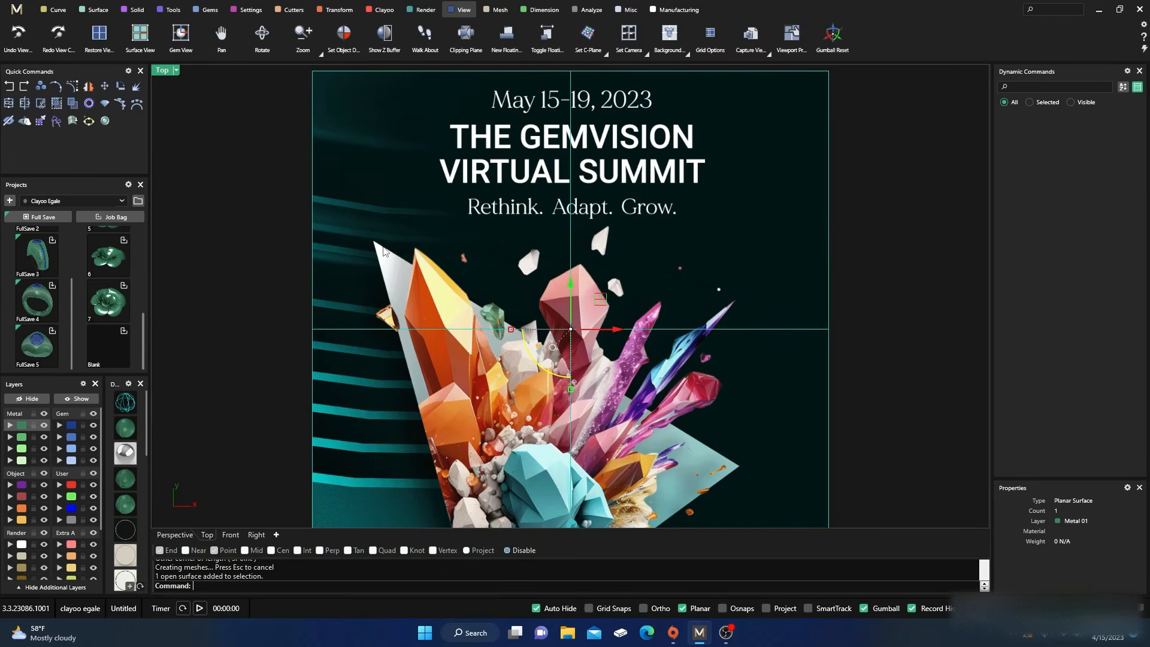
{"action": "key", "text": "Delete"}
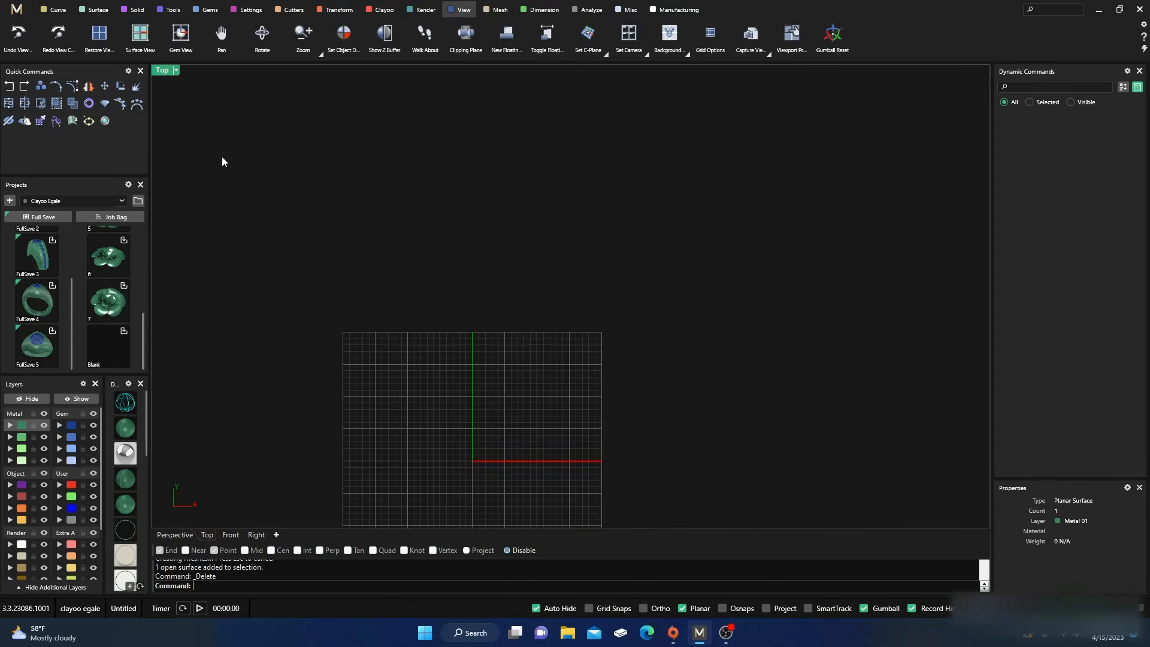
{"action": "left_click", "coordinate": [18, 11]}
{"action": "left_click", "coordinate": [73, 47]}
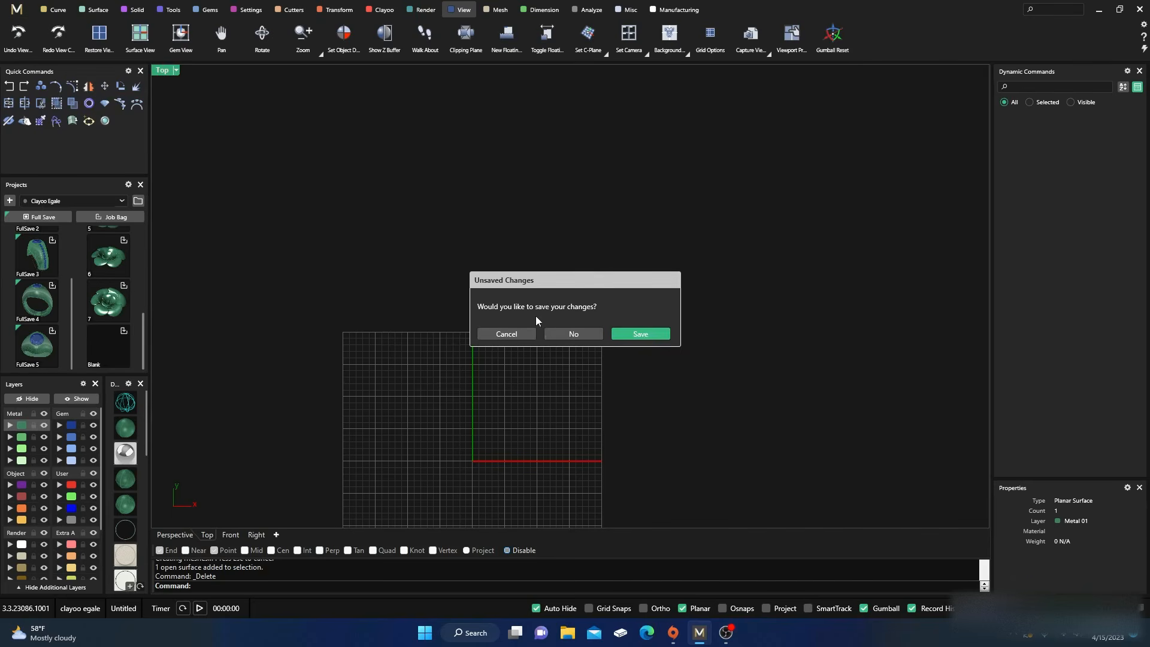
{"action": "left_click", "coordinate": [573, 334]}
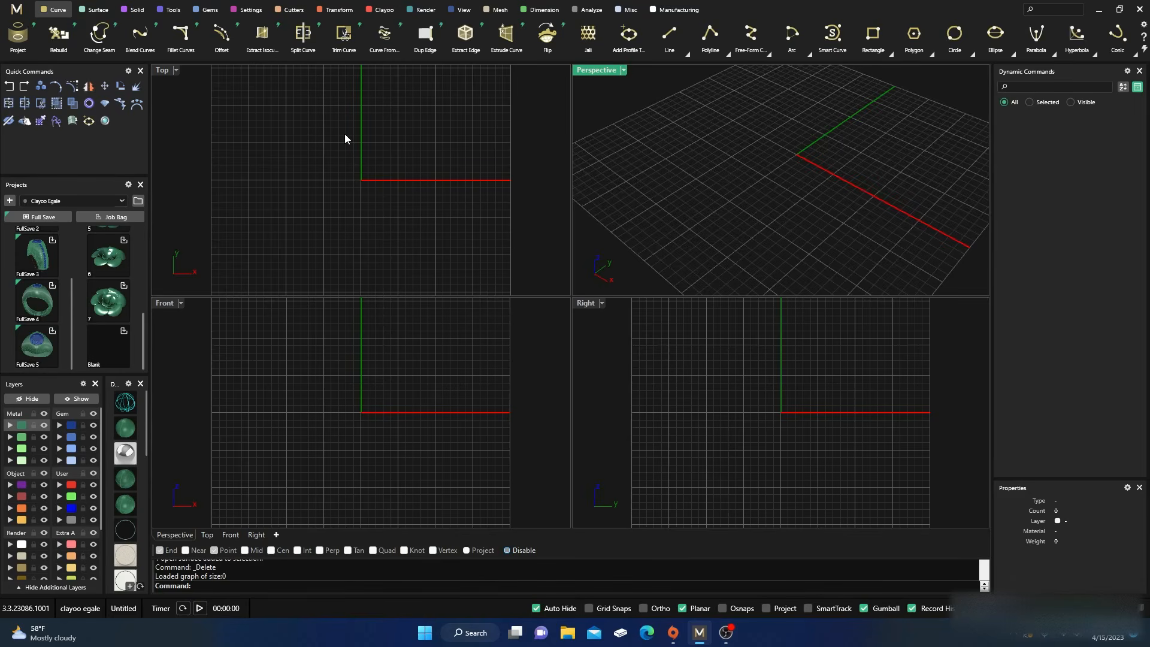
- Draw a sphere centred at 0,0,0 in shaded display and squash it along the X axis into a thin disc
{"action": "left_click", "coordinate": [133, 10]}
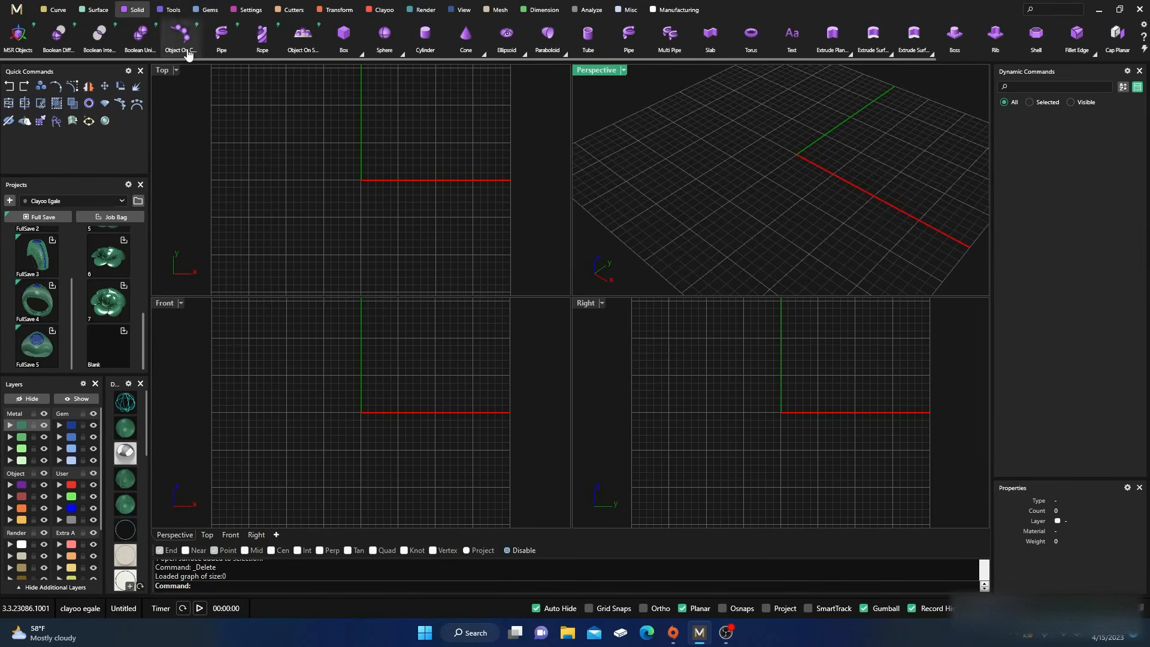
{"action": "left_click", "coordinate": [384, 33]}
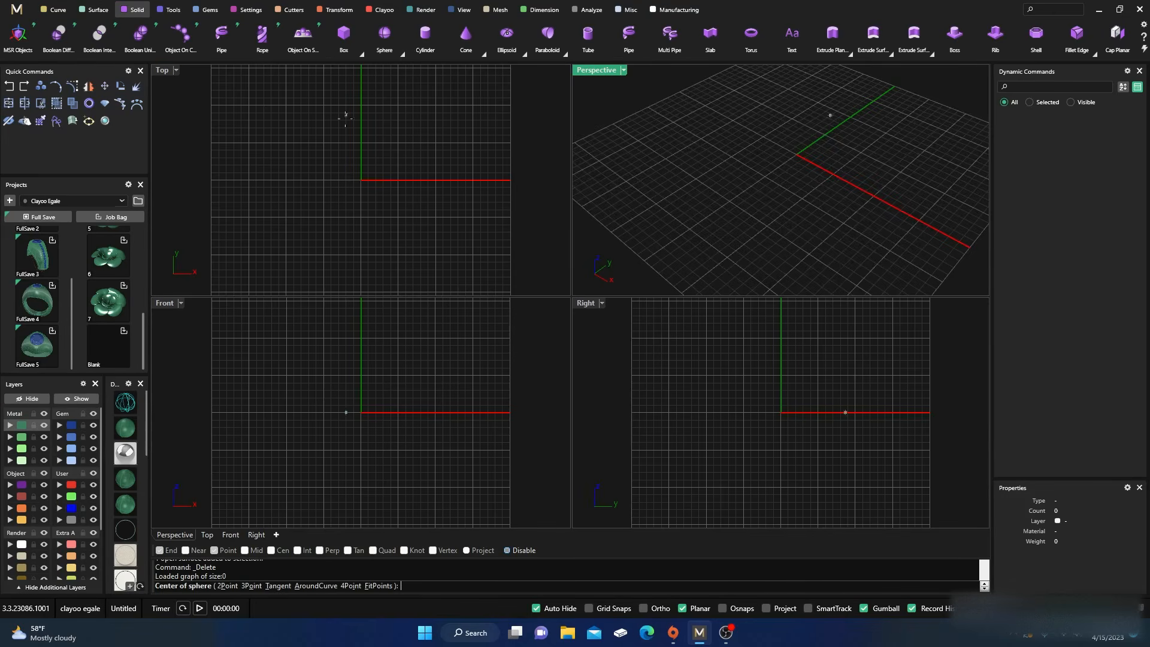
{"action": "left_click", "coordinate": [361, 181]}
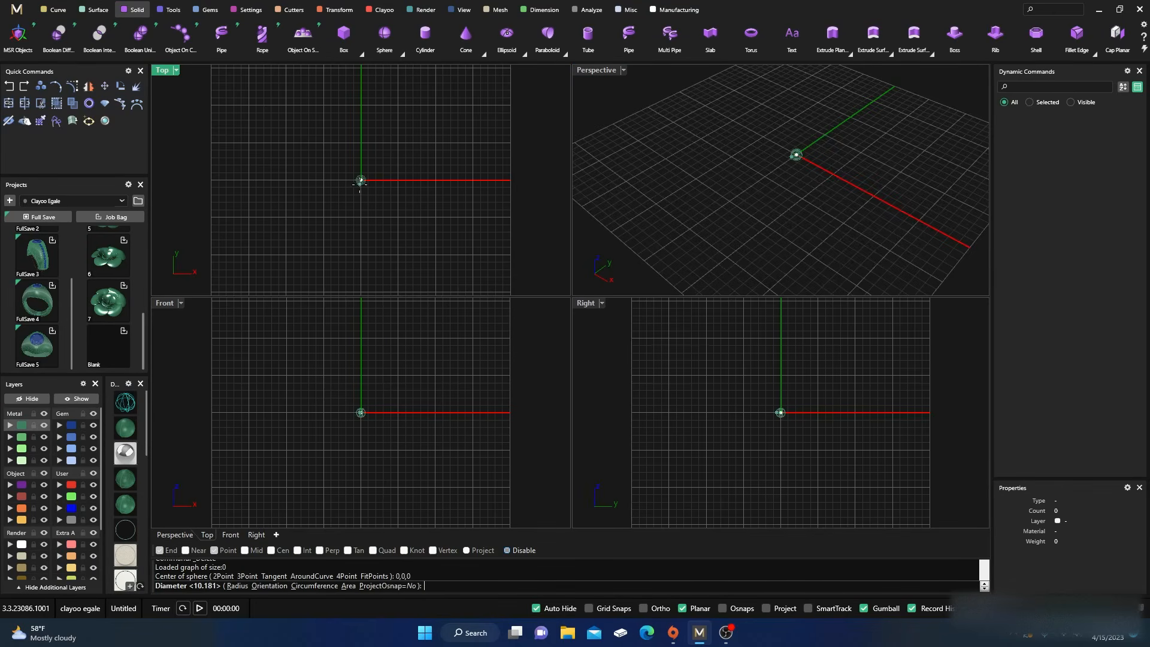
{"action": "left_click", "coordinate": [399, 168]}
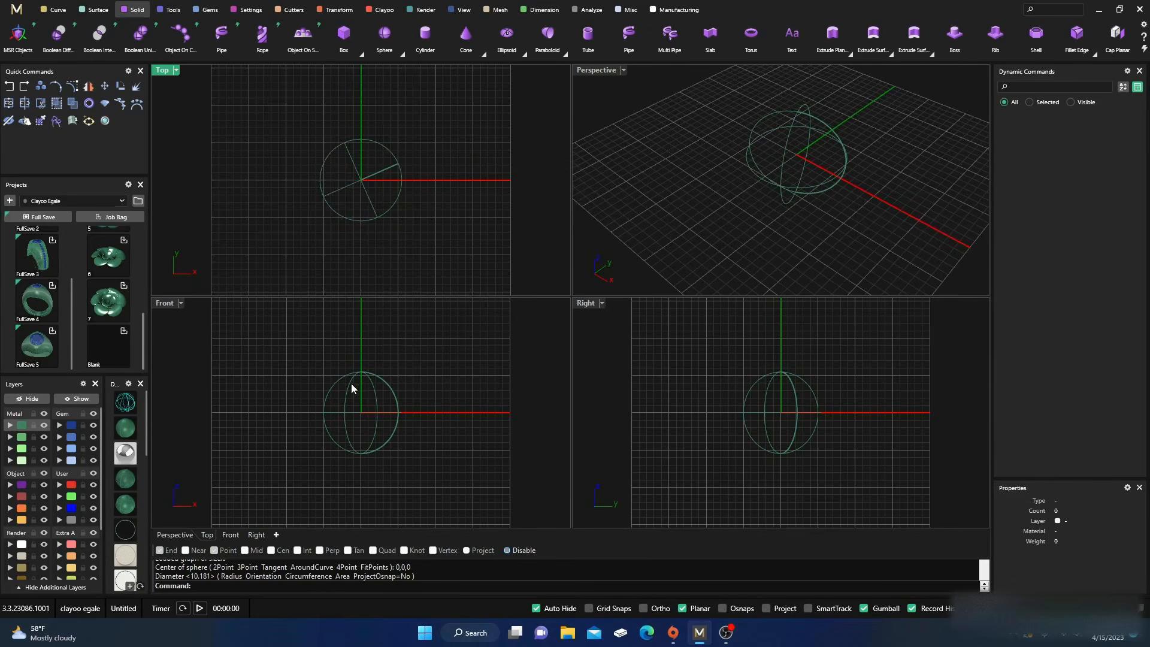
{"action": "left_click", "coordinate": [124, 430]}
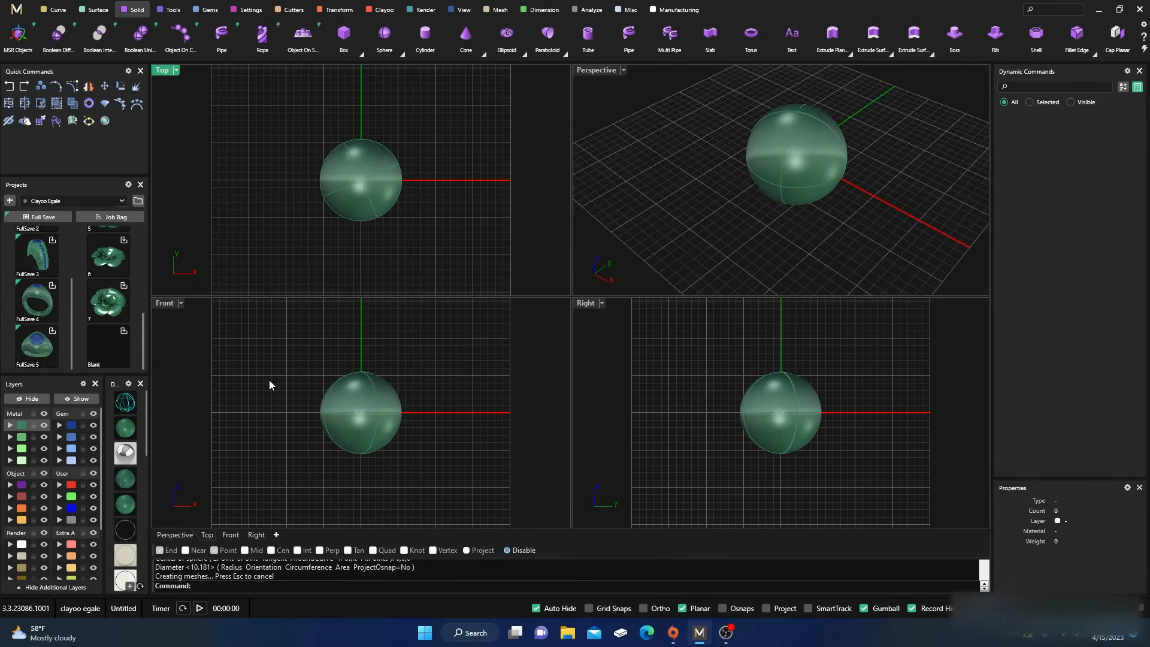
{"action": "left_click", "coordinate": [369, 414]}
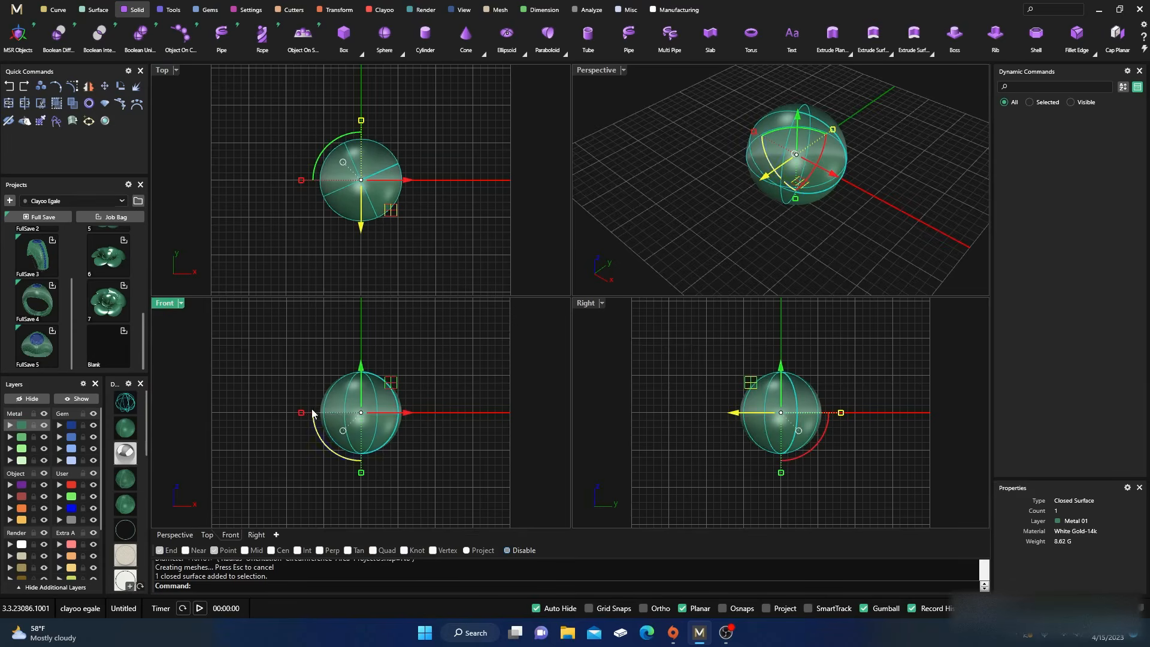
{"action": "left_click_drag", "start_coordinate": [301, 413], "coordinate": [352, 426]}
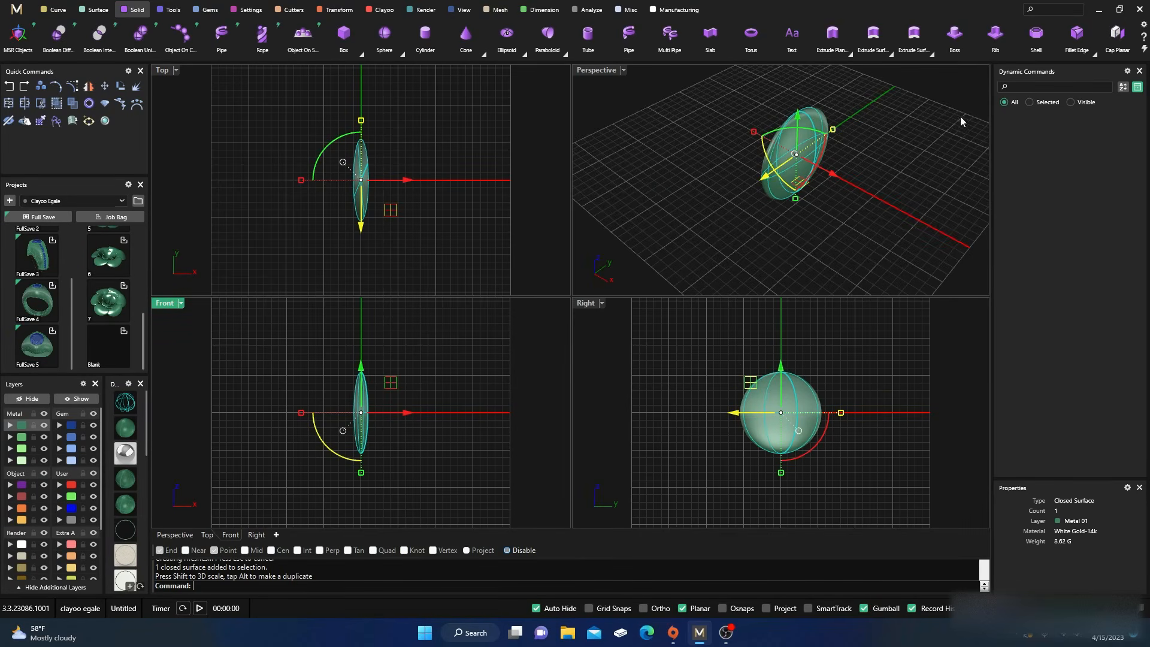
- Taper the disc towards its lower end with the second length enabled and set to -3.2, forming a petal shape
{"action": "left_click", "coordinate": [336, 10]}
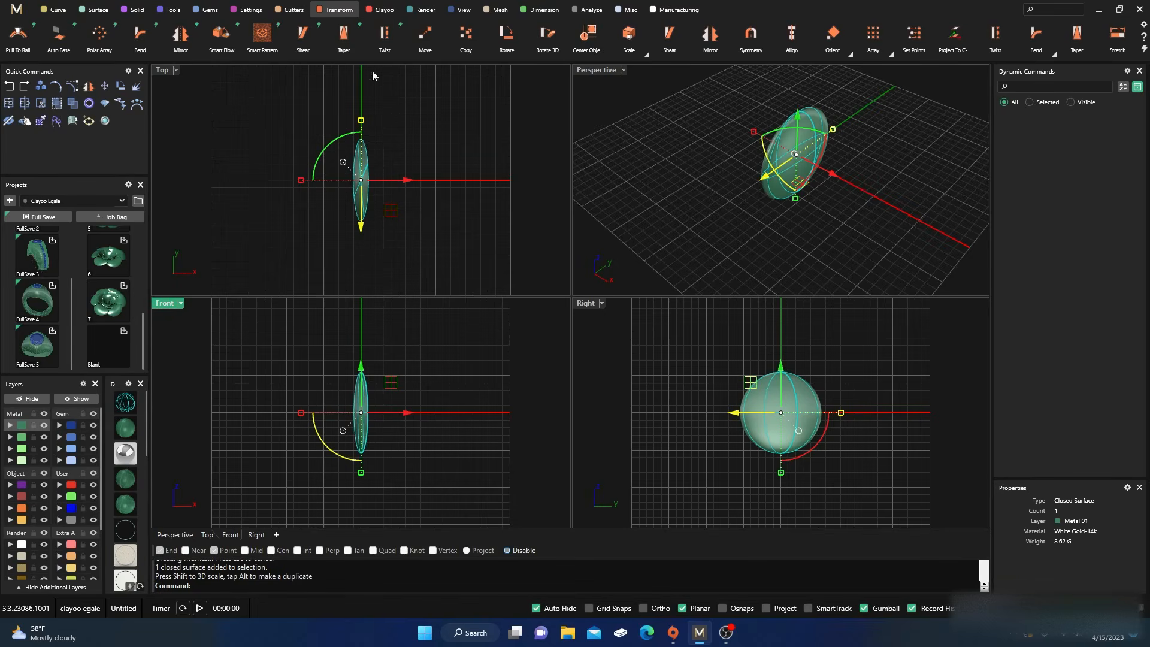
{"action": "left_click", "coordinate": [344, 35]}
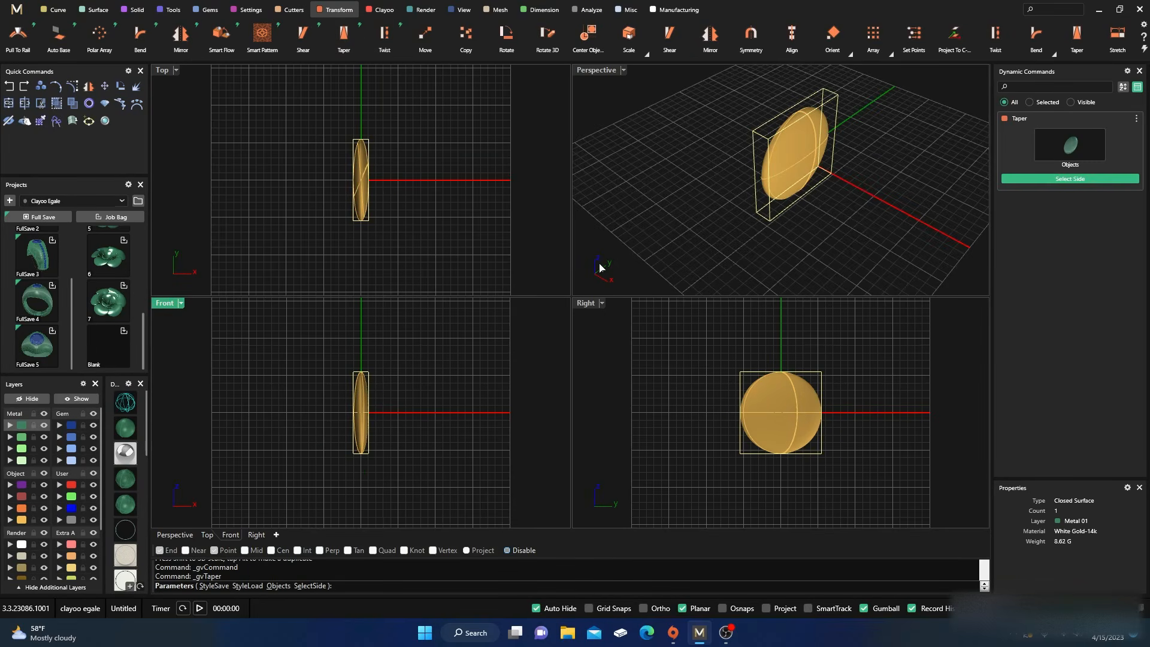
{"action": "right_click_drag", "start_coordinate": [654, 172], "coordinate": [912, 213]}
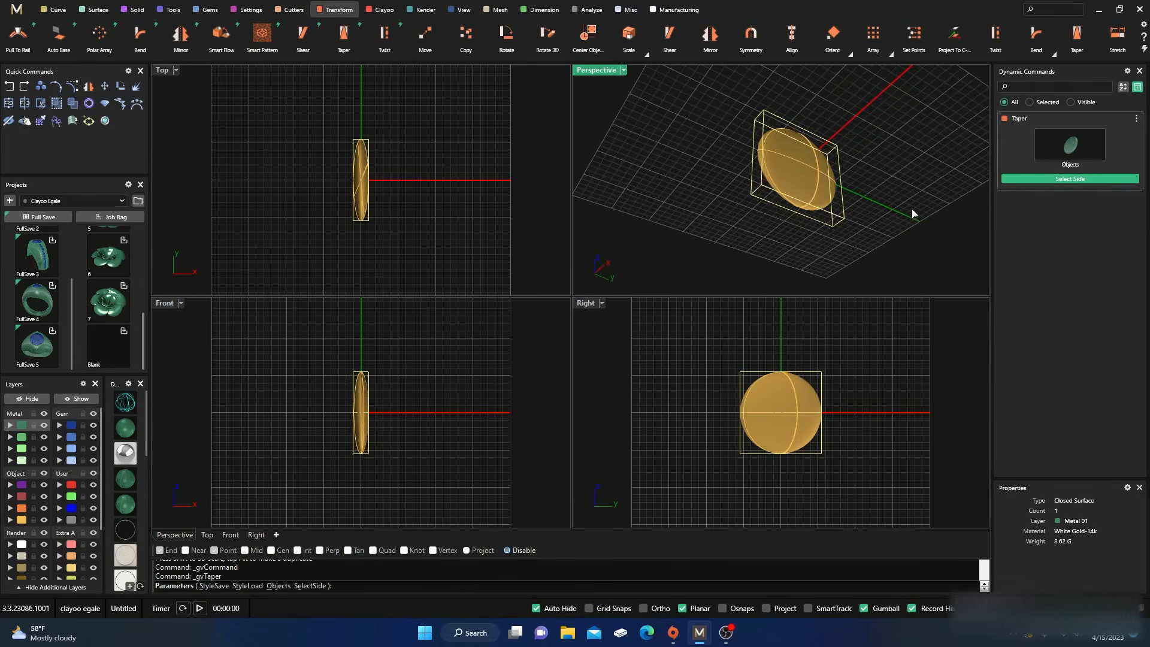
{"action": "left_click", "coordinate": [796, 211]}
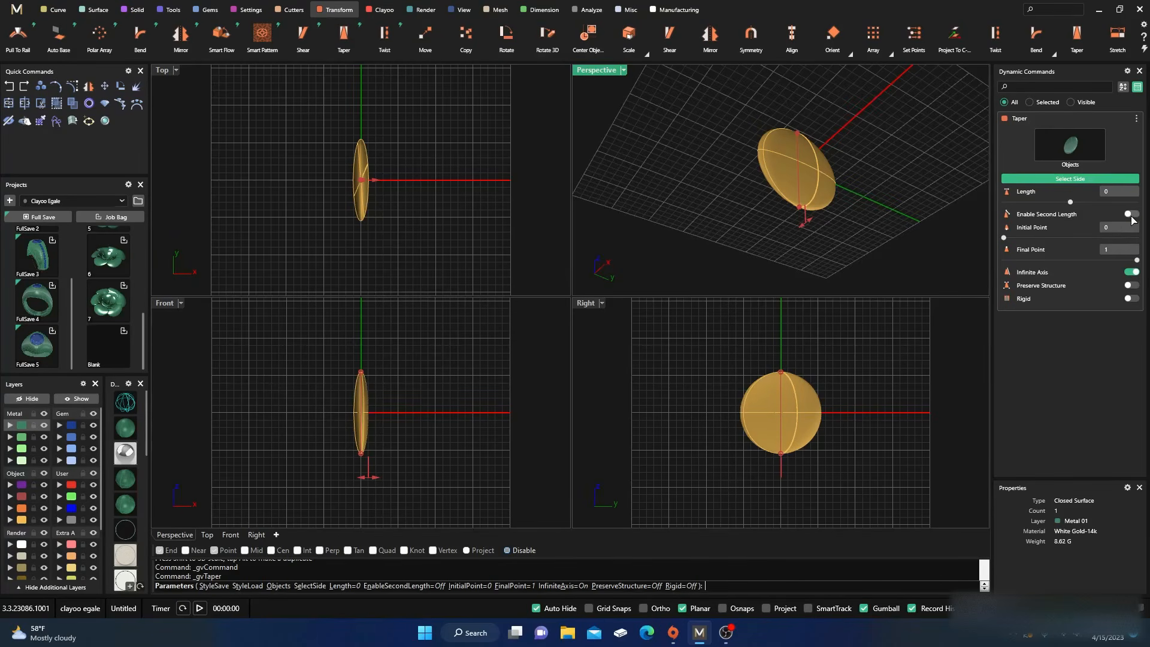
{"action": "left_click", "coordinate": [1131, 213]}
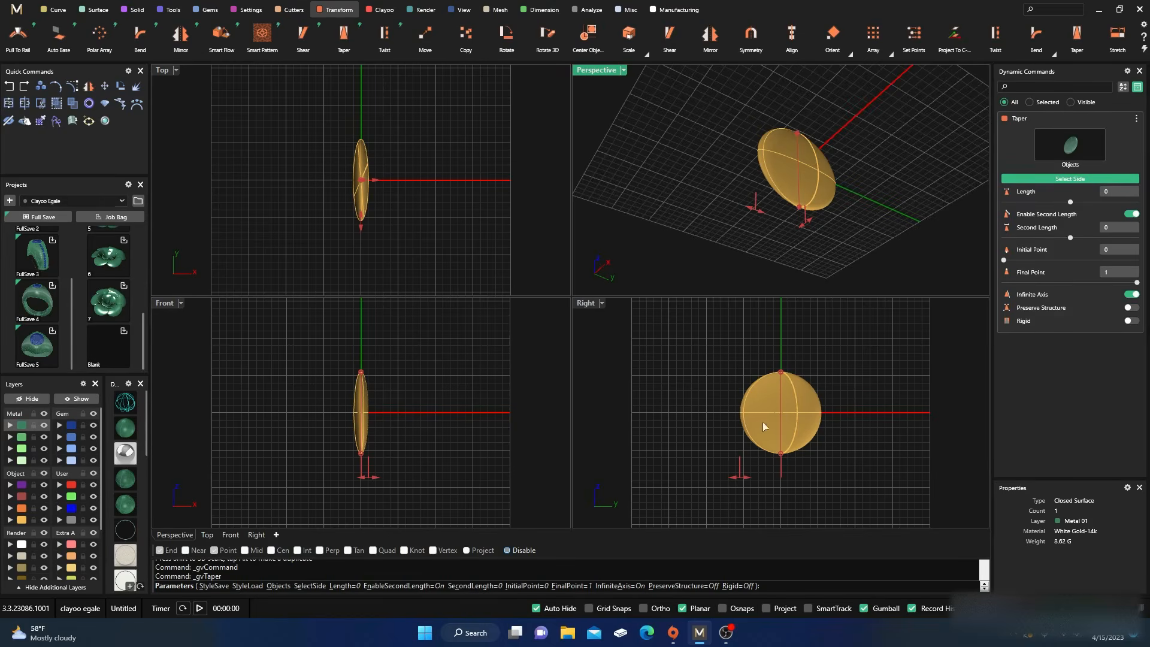
{"action": "left_click_drag", "start_coordinate": [746, 483], "coordinate": [737, 455]}
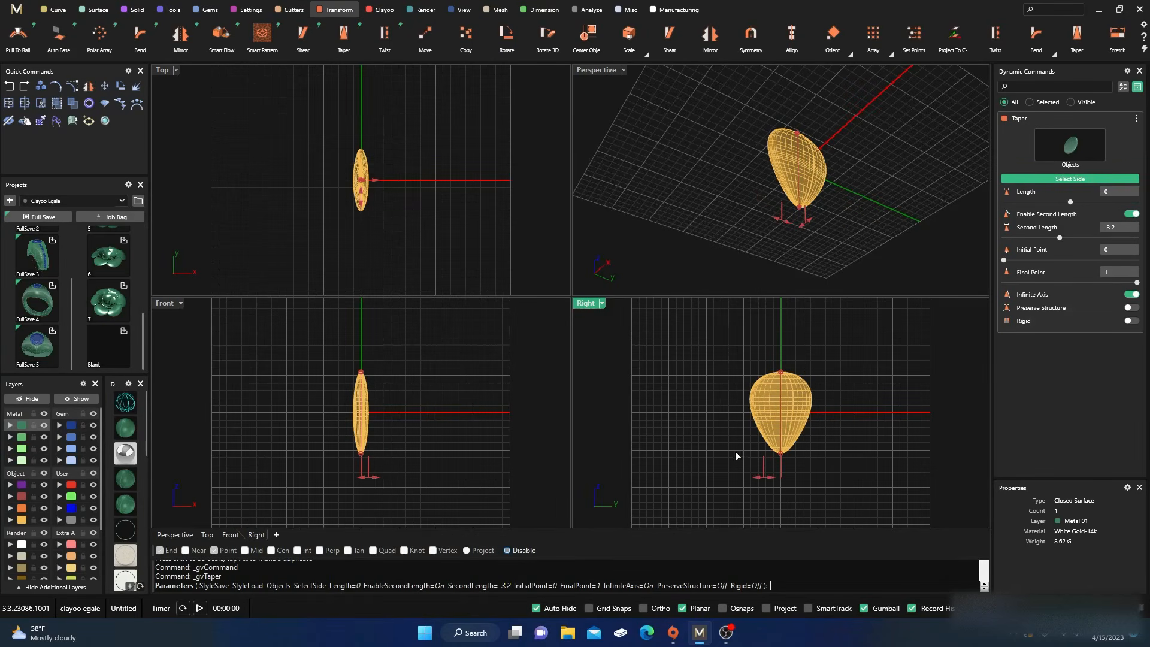
{"action": "right_click", "coordinate": [432, 248]}
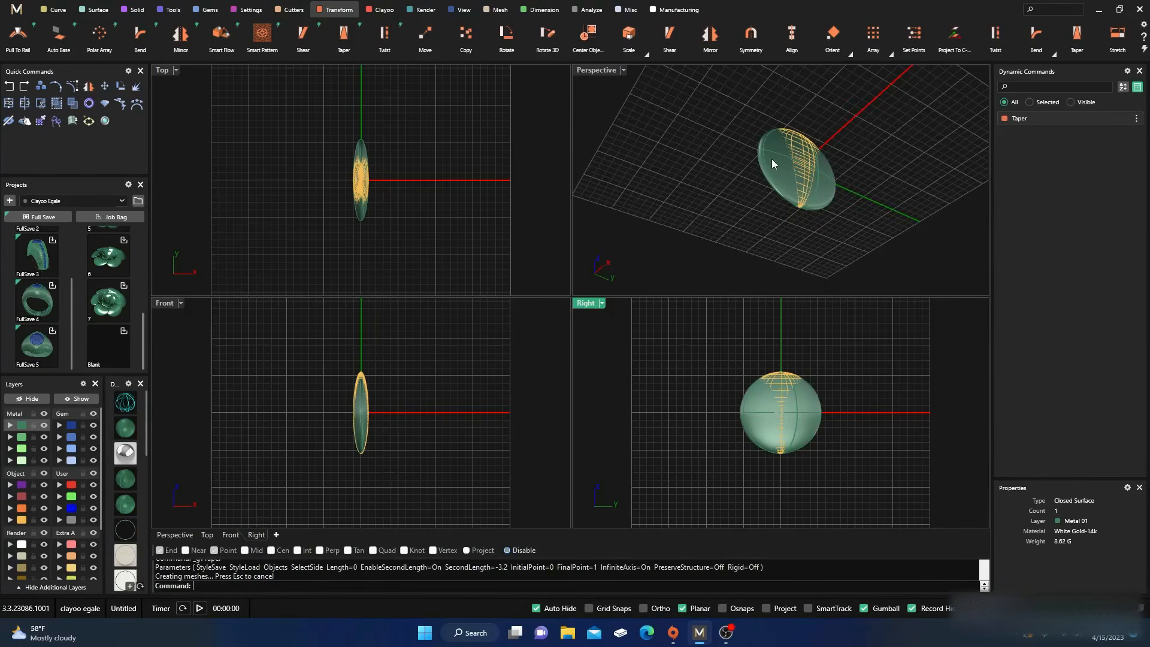
- Move the original untapered disc to the User 04 layer and the tapered petal to the Metal 01 layer
{"action": "left_click", "coordinate": [774, 165]}
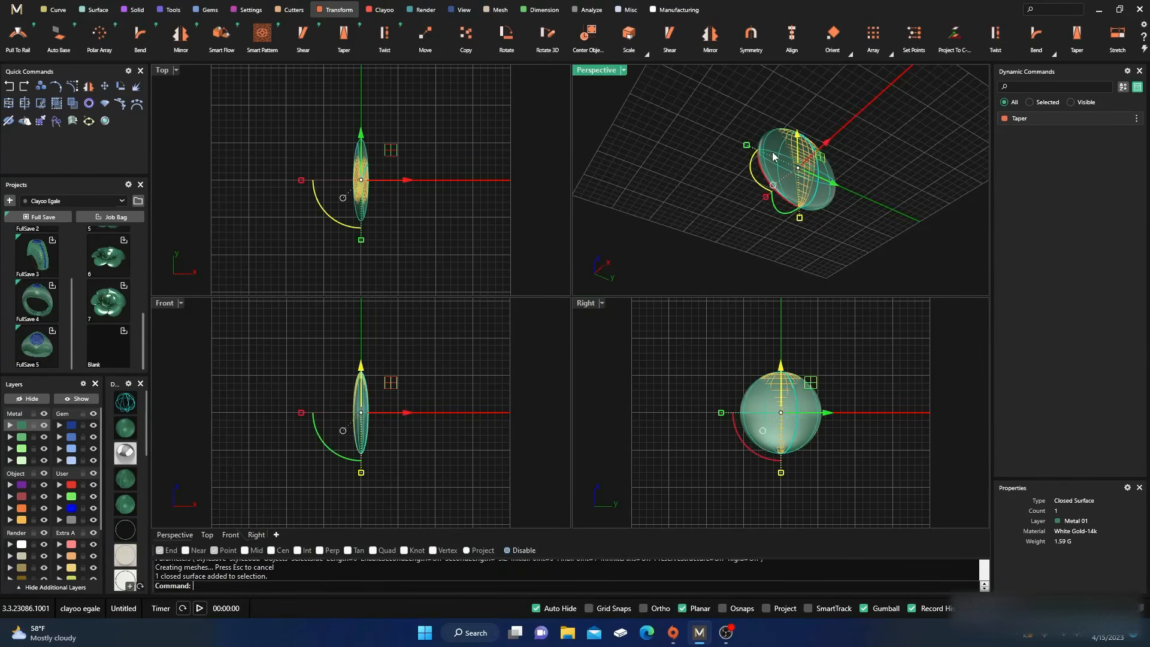
{"action": "left_click", "coordinate": [70, 520]}
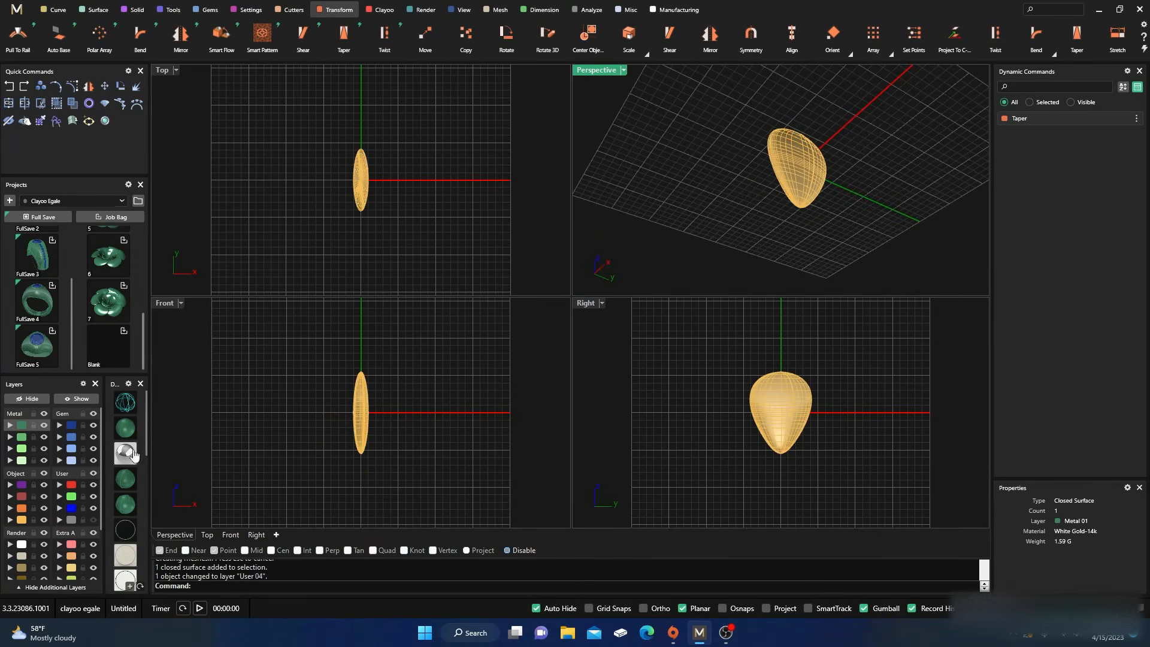
{"action": "left_click", "coordinate": [364, 197]}
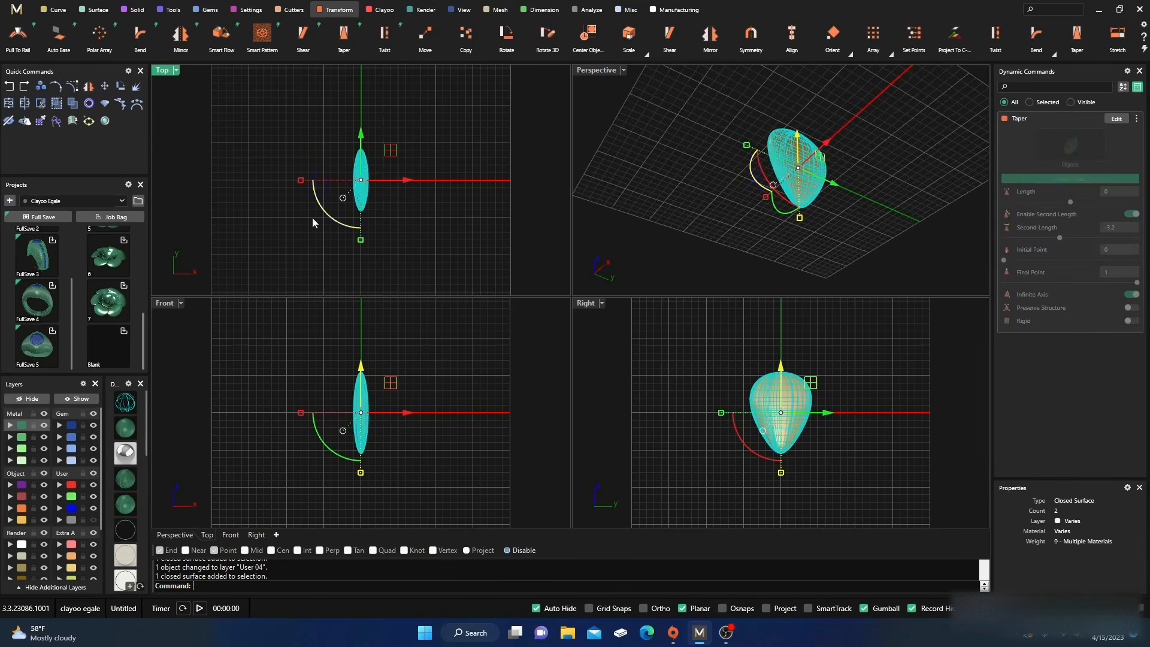
{"action": "left_click", "coordinate": [20, 425]}
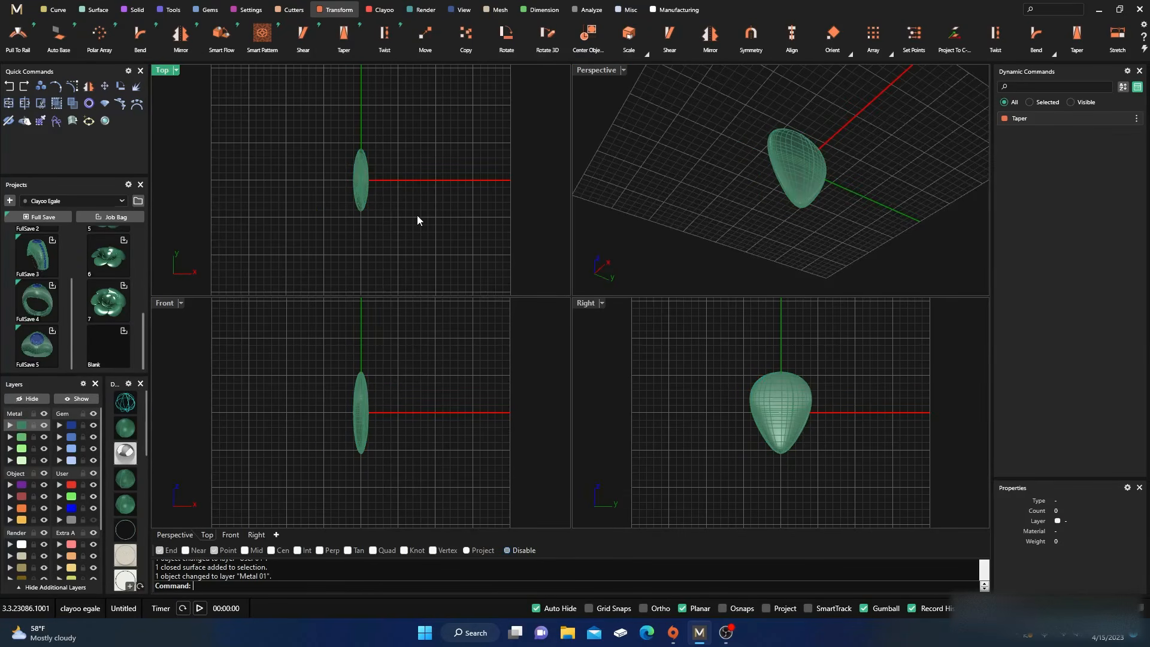
- Bend the petal's lower half towards negative X in the Front view, with the spine running from its centre to the lower tip
{"action": "left_click", "coordinate": [360, 184]}
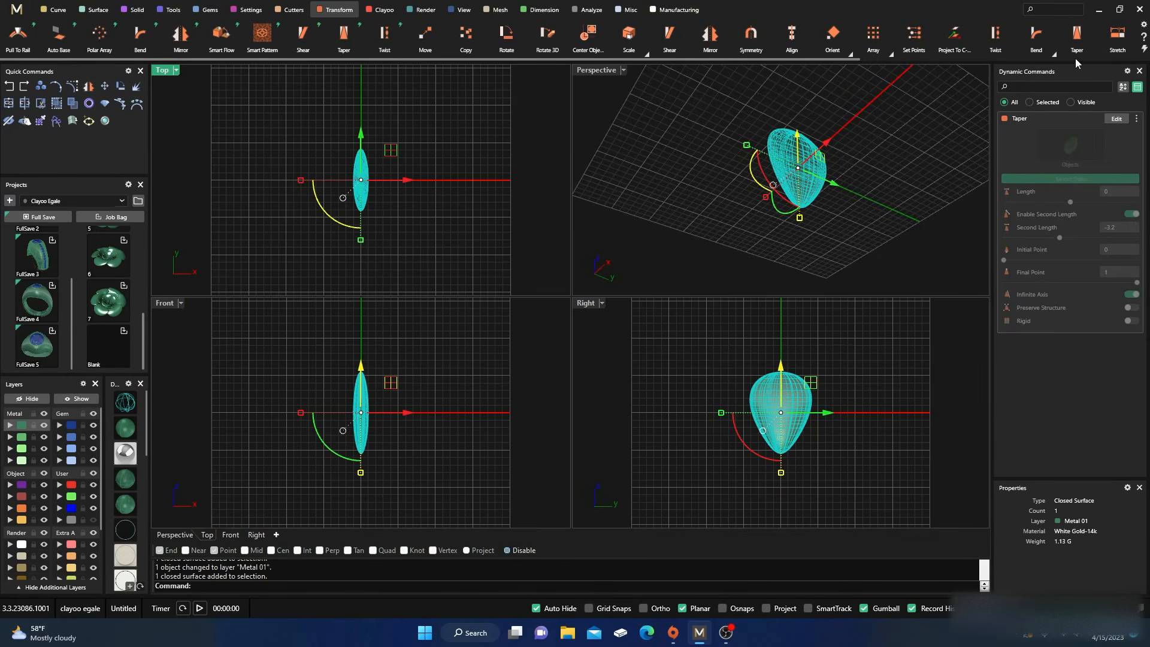
{"action": "left_click", "coordinate": [1052, 53]}
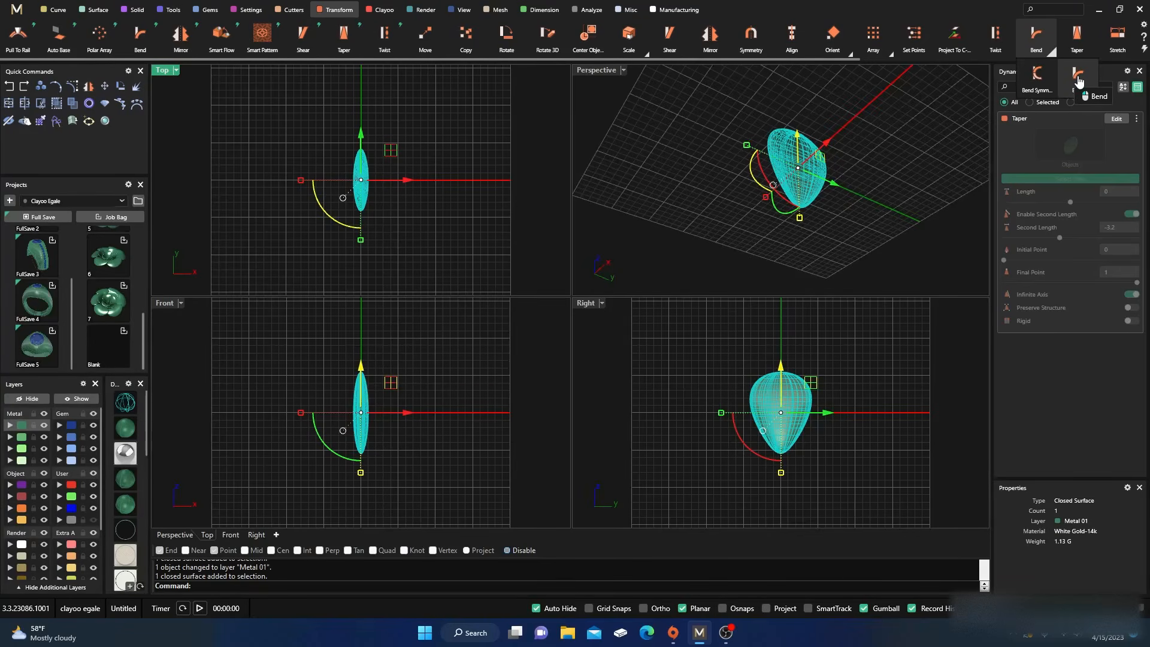
{"action": "left_click", "coordinate": [1078, 80]}
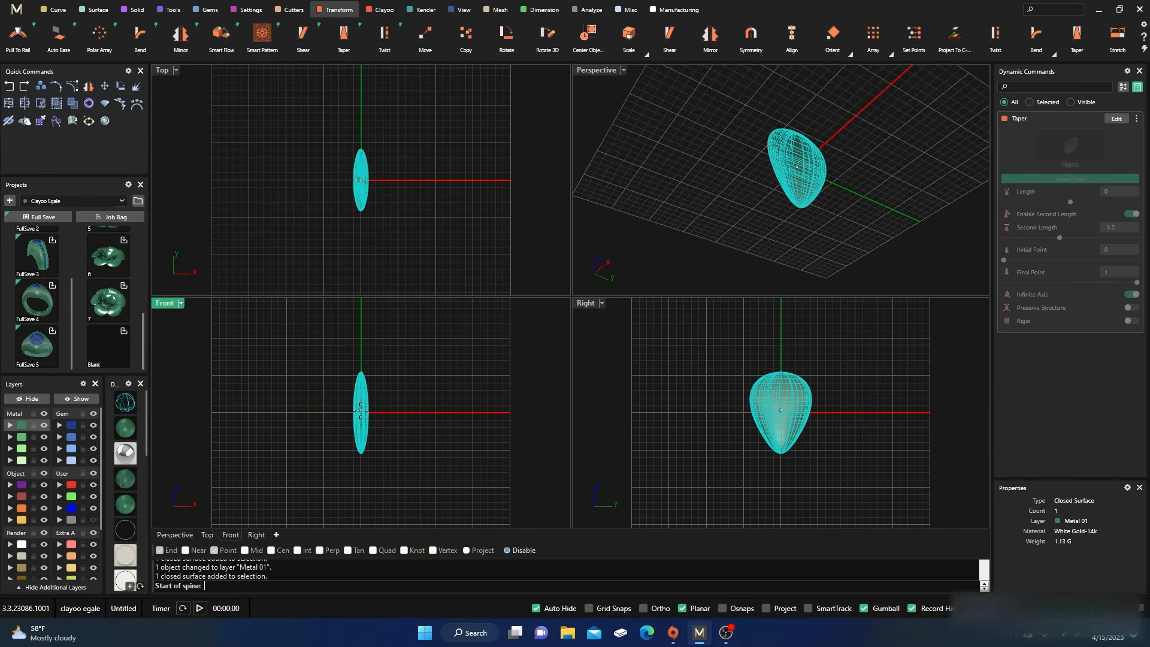
{"action": "left_click", "coordinate": [361, 411]}
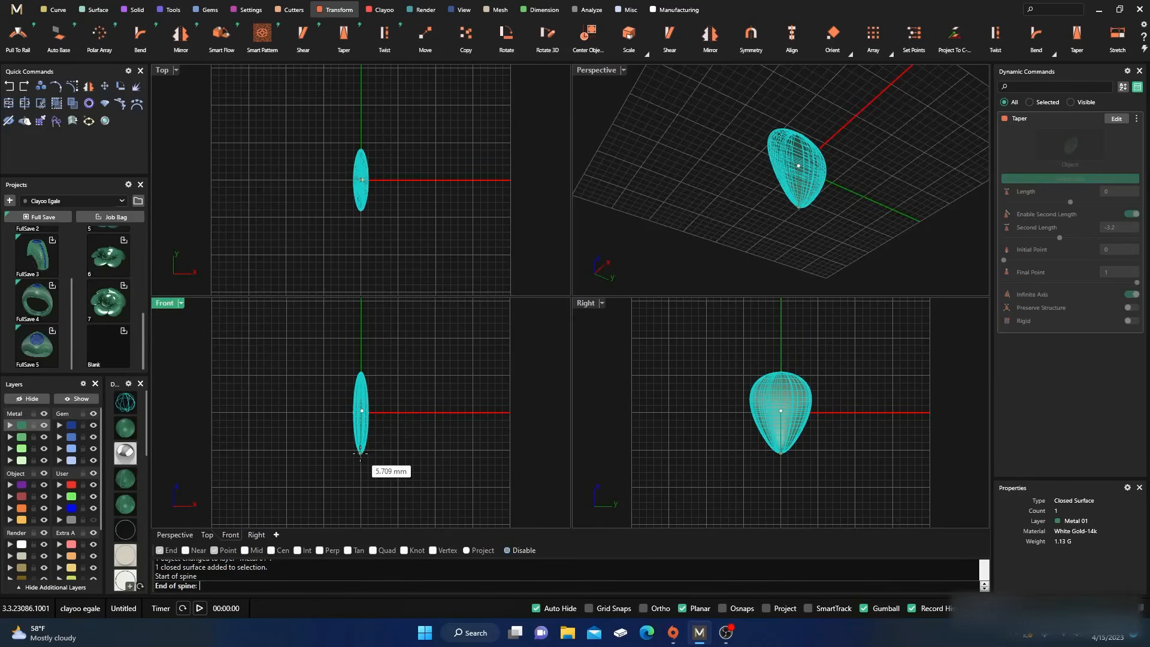
{"action": "left_click", "coordinate": [360, 453]}
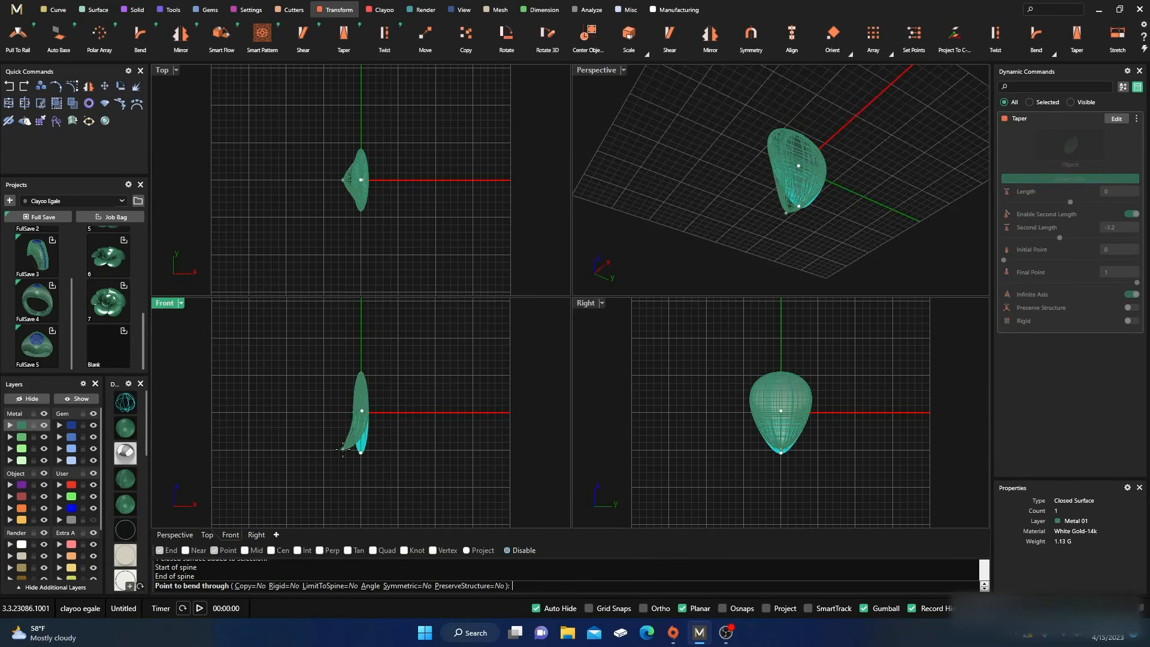
{"action": "left_click", "coordinate": [345, 450]}
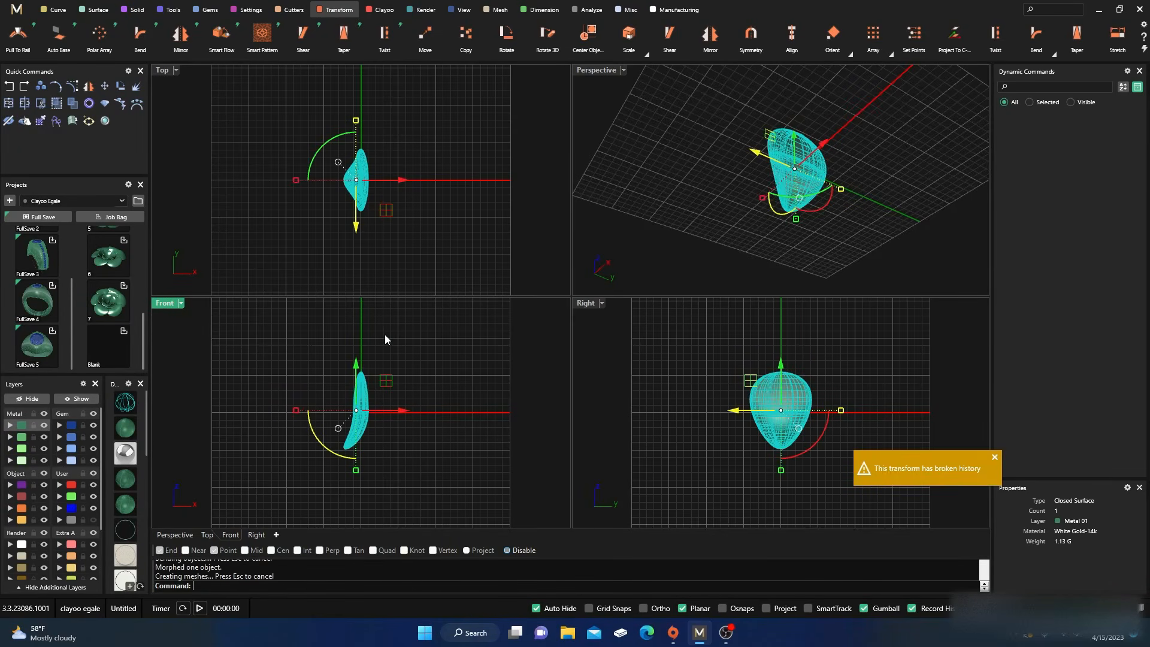
- Bend the petal's upper half towards positive X in the Front view, with the spine running from its centre to the upper edge
{"action": "left_click", "coordinate": [370, 367]}
{"action": "left_click", "coordinate": [369, 402]}
{"action": "key", "text": "Return"}
{"action": "left_click", "coordinate": [360, 411]}
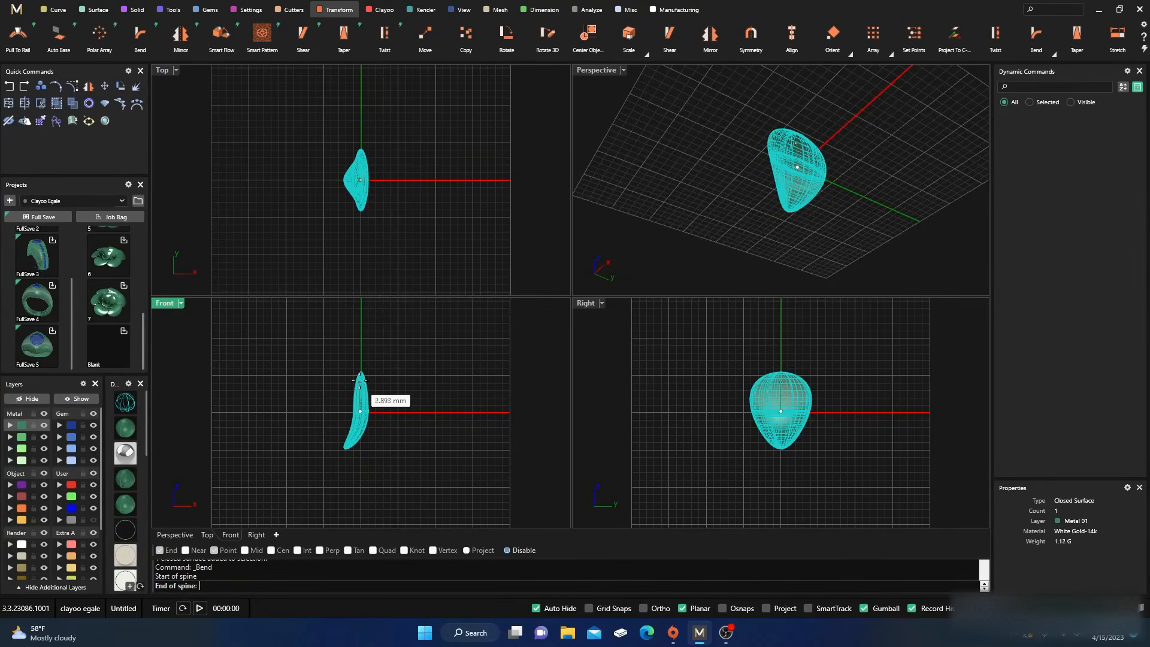
{"action": "left_click", "coordinate": [360, 370]}
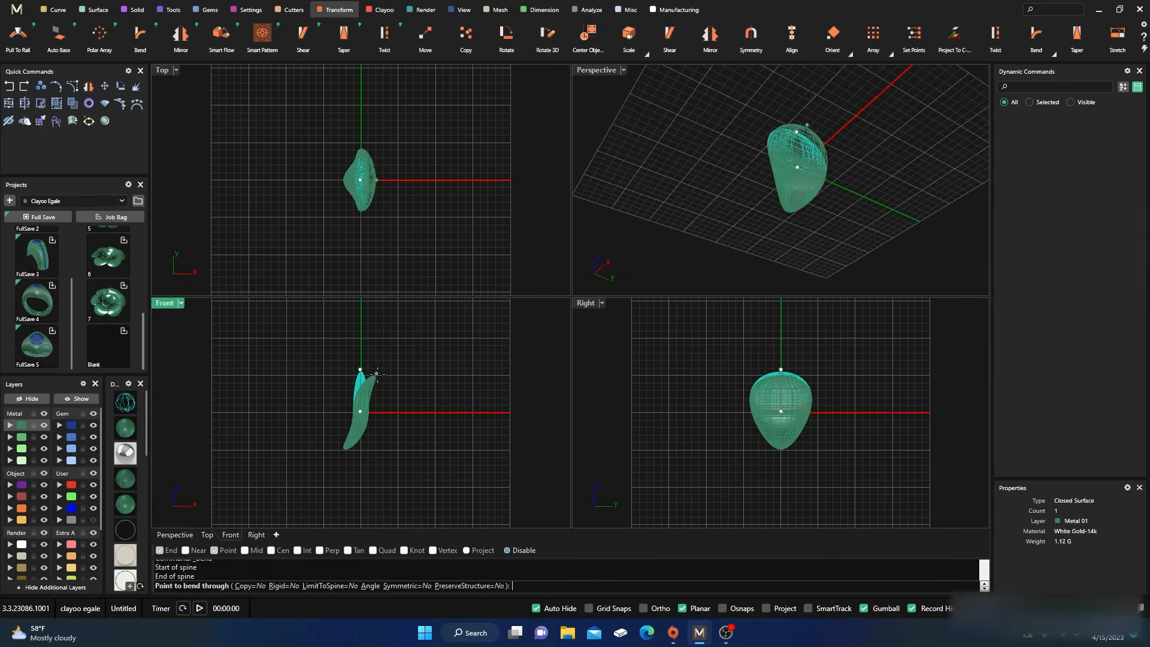
{"action": "left_click", "coordinate": [385, 385]}
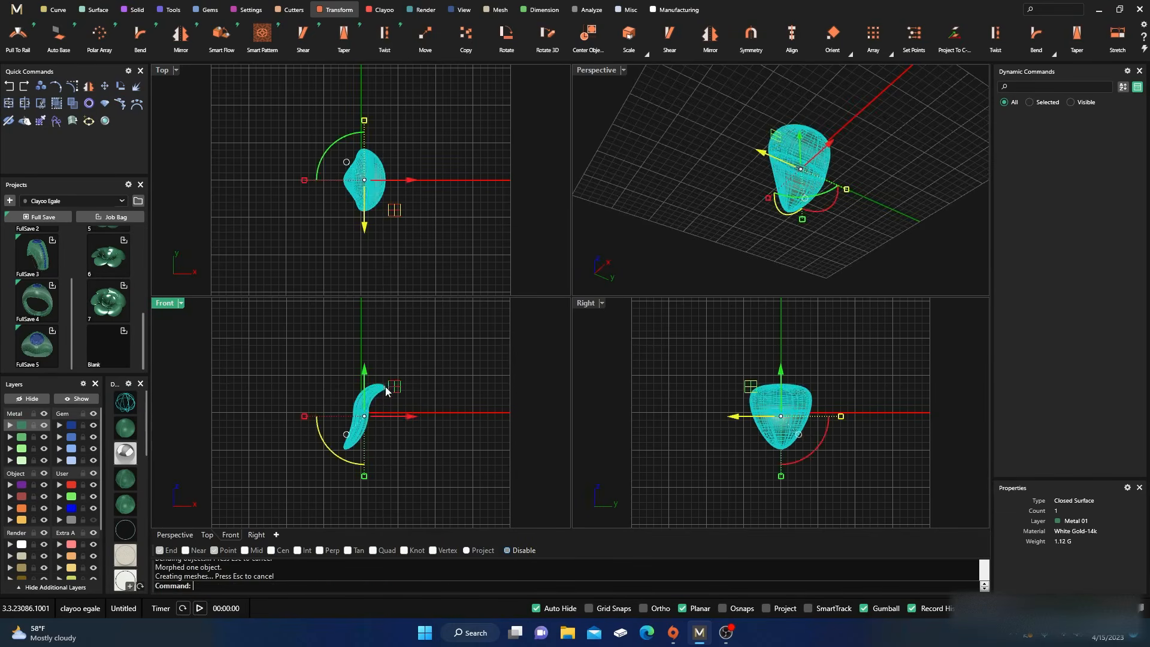
{"action": "left_click", "coordinate": [394, 340]}
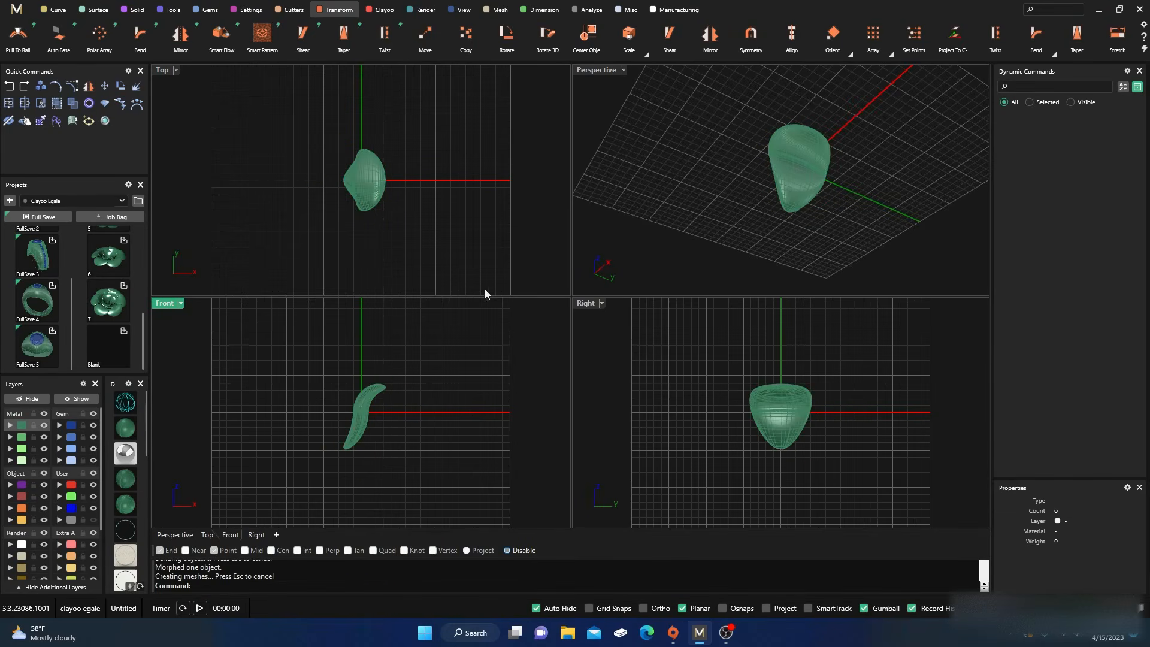
- Narrow the bent petal across its width along the Y axis by scaling it in the Right view
{"action": "left_click", "coordinate": [768, 409]}
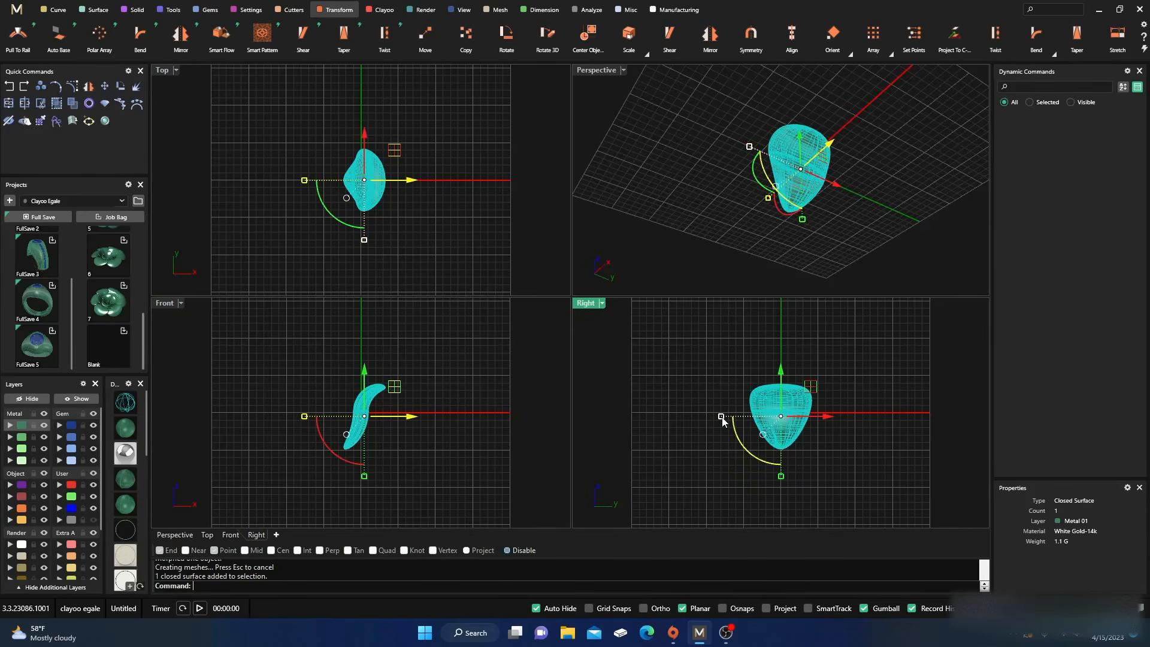
{"action": "left_click_drag", "start_coordinate": [723, 417], "coordinate": [730, 422]}
{"action": "left_click_drag", "start_coordinate": [731, 423], "coordinate": [727, 422]}
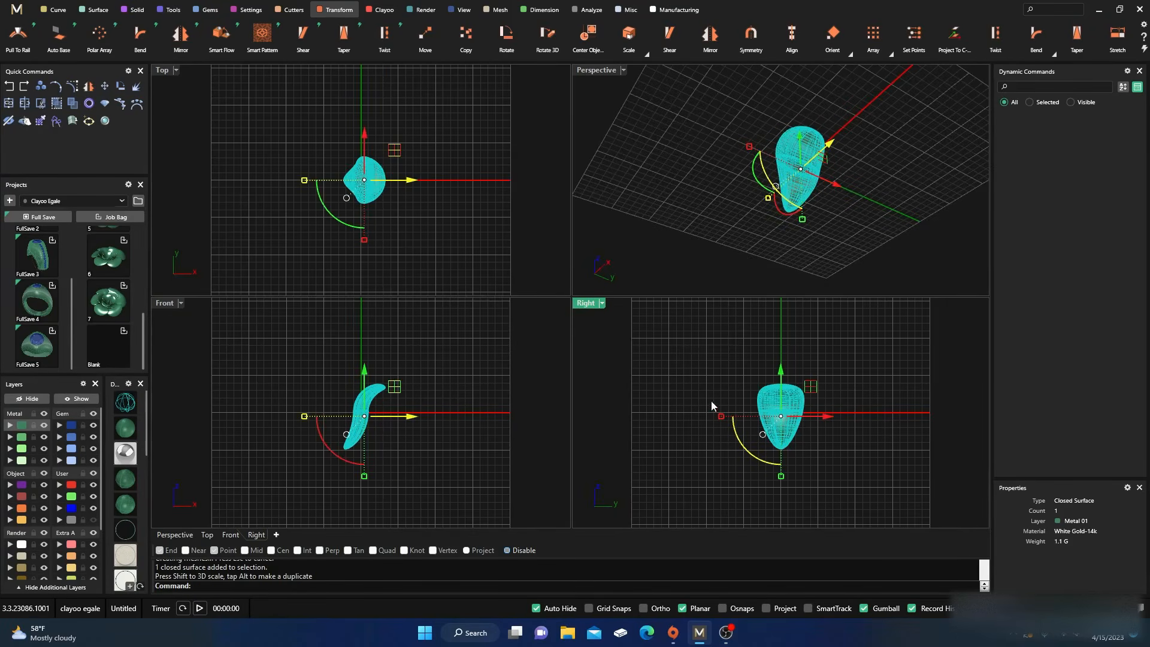
{"action": "left_click", "coordinate": [409, 172]}
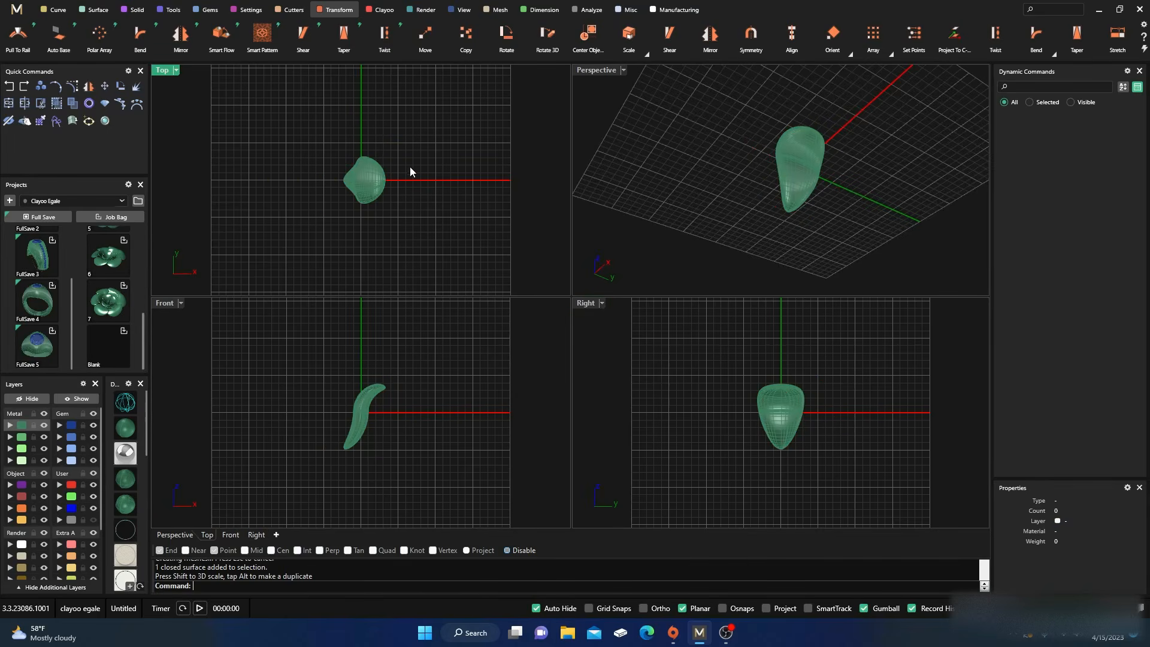
- Bend the petal symmetrically towards negative X in the Top view, with the spine running from its centre to its edge along positive Y
{"action": "left_click", "coordinate": [365, 178]}
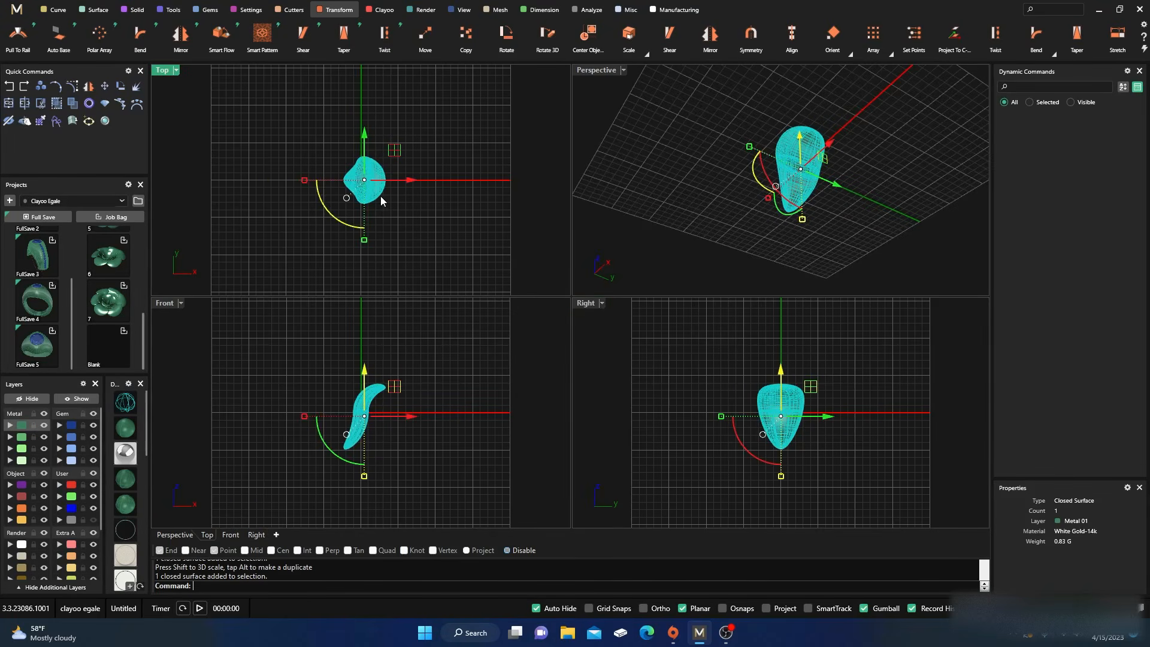
{"action": "right_click", "coordinate": [381, 196]}
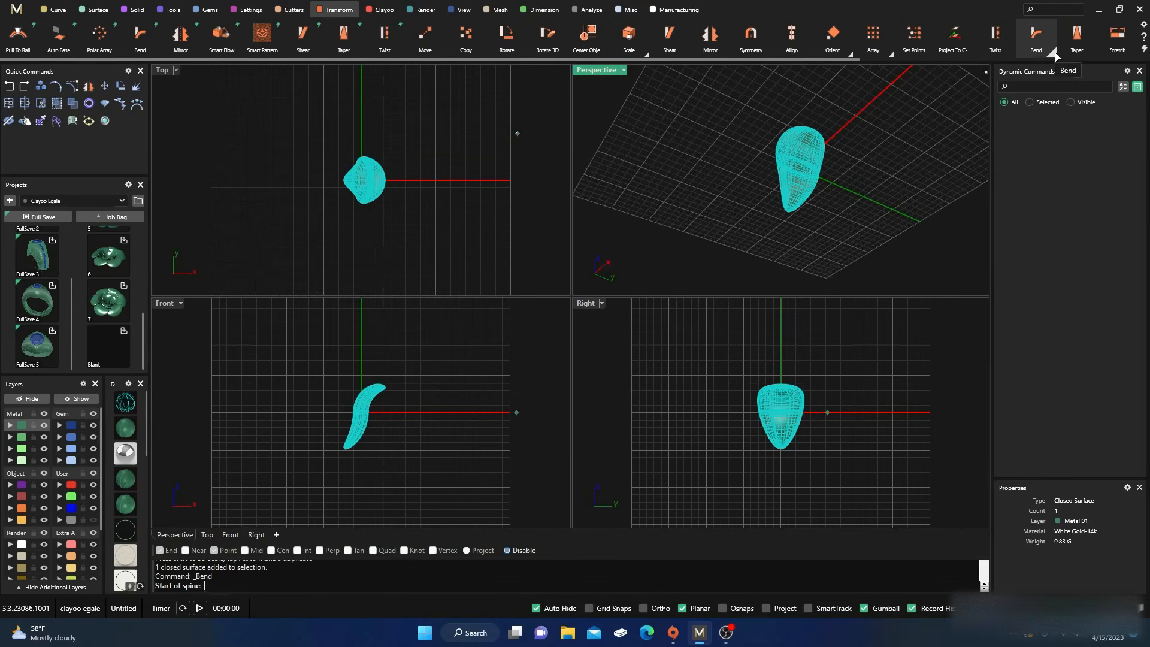
{"action": "key", "text": "Escape"}
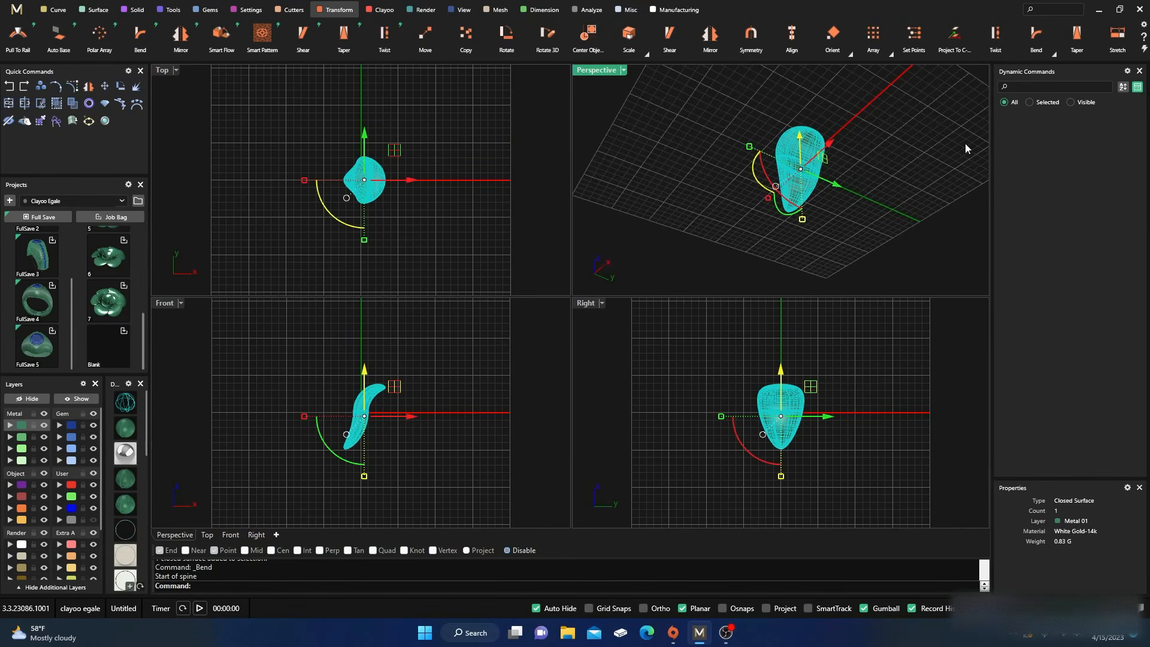
{"action": "left_click", "coordinate": [1053, 54]}
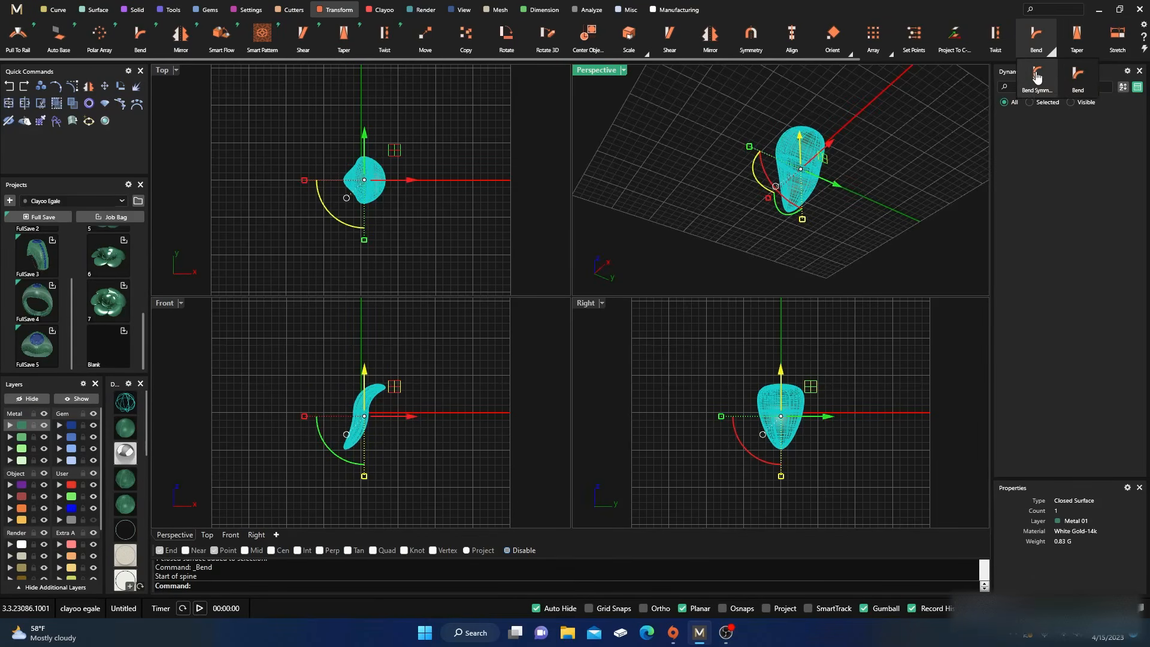
{"action": "left_click", "coordinate": [1037, 75]}
{"action": "scroll", "coordinate": [364, 180], "scroll_direction": "up", "scroll_amount": 1}
{"action": "scroll", "coordinate": [363, 180], "scroll_direction": "up", "scroll_amount": 1}
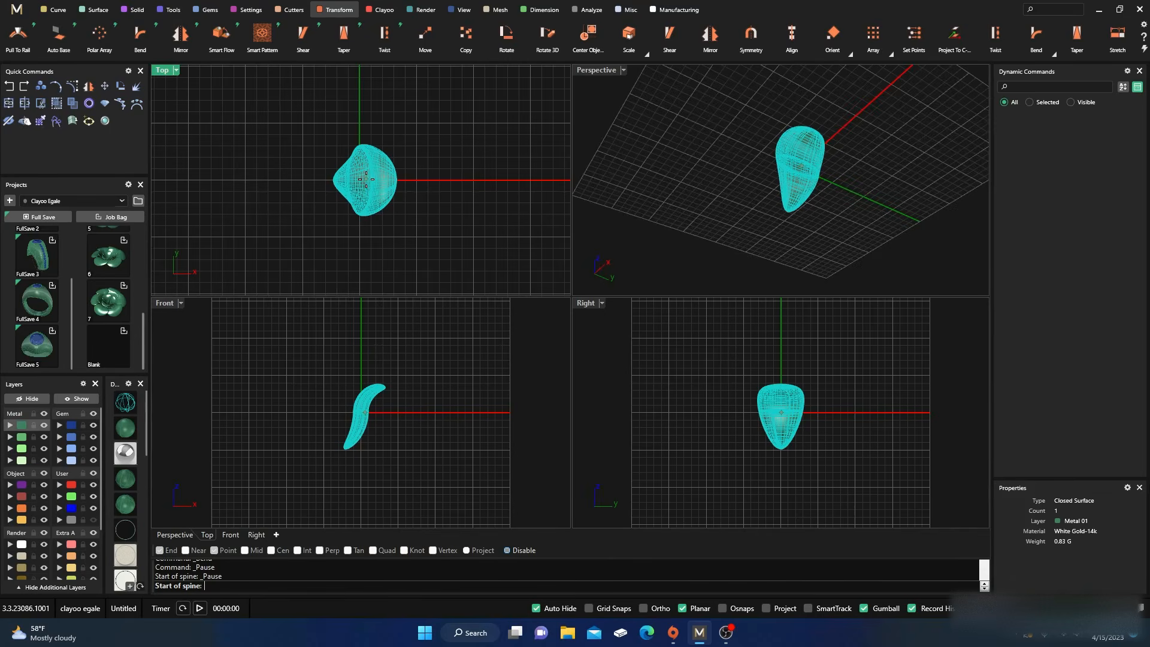
{"action": "left_click", "coordinate": [362, 179]}
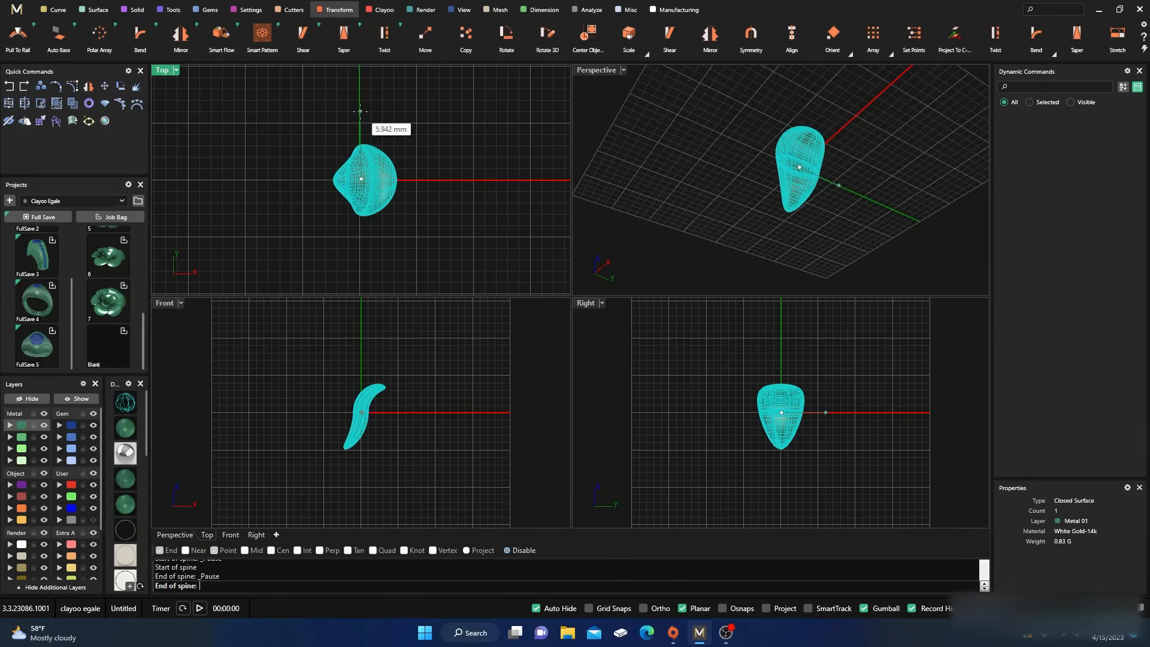
{"action": "left_click", "coordinate": [352, 143]}
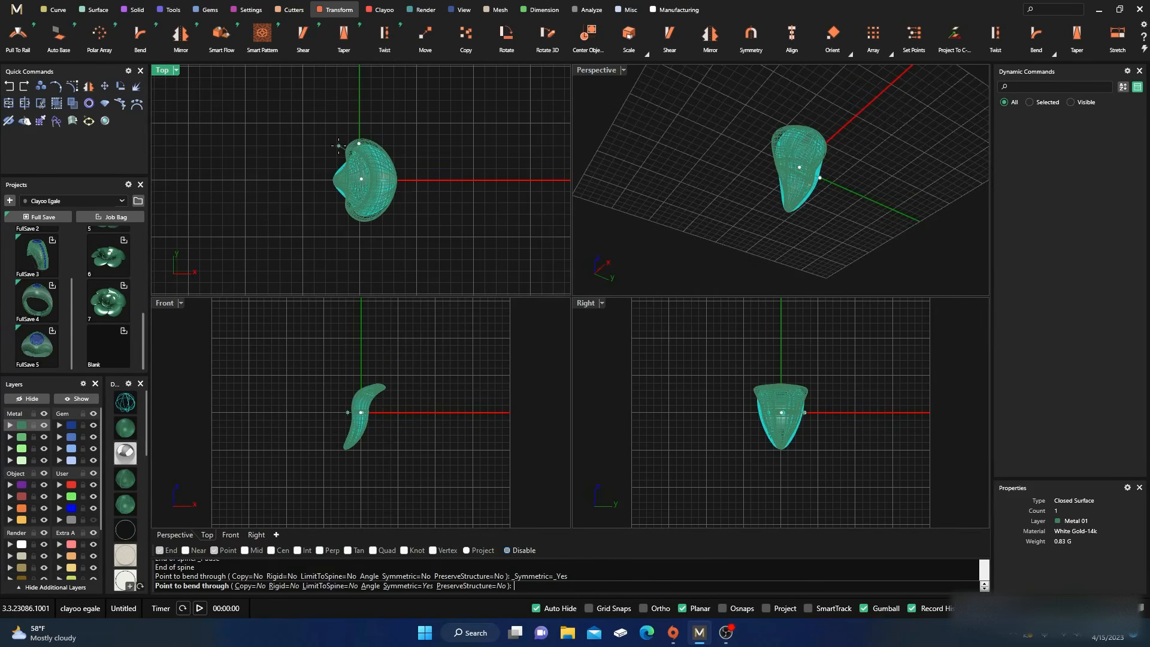
{"action": "left_click", "coordinate": [339, 146]}
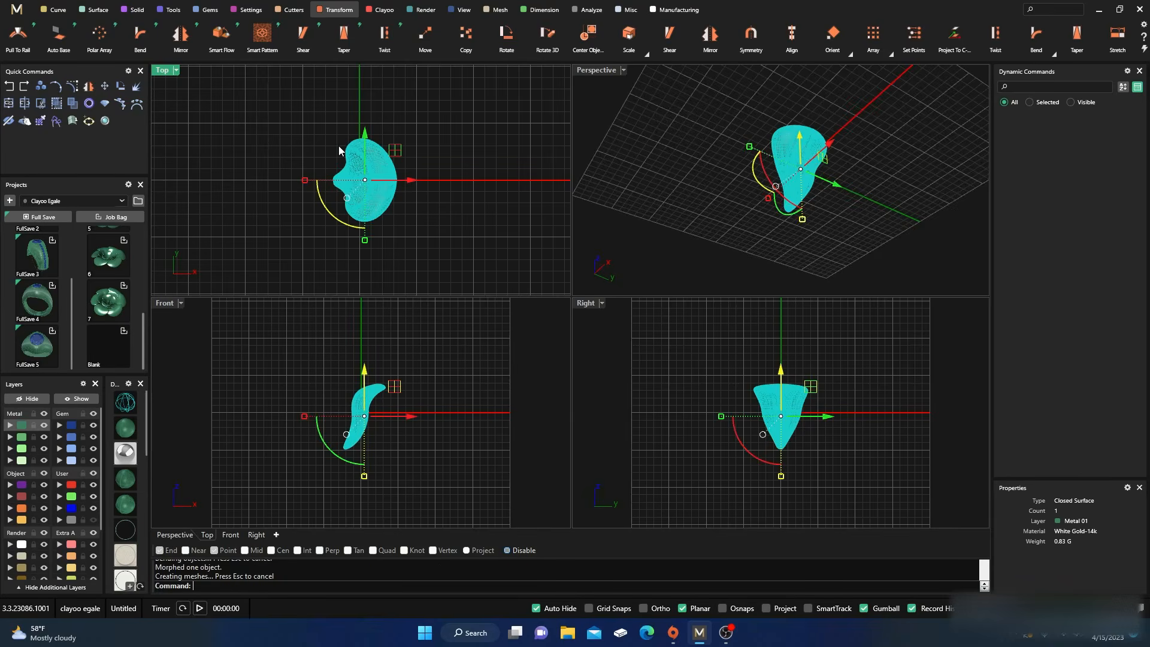
{"action": "left_click", "coordinate": [657, 130]}
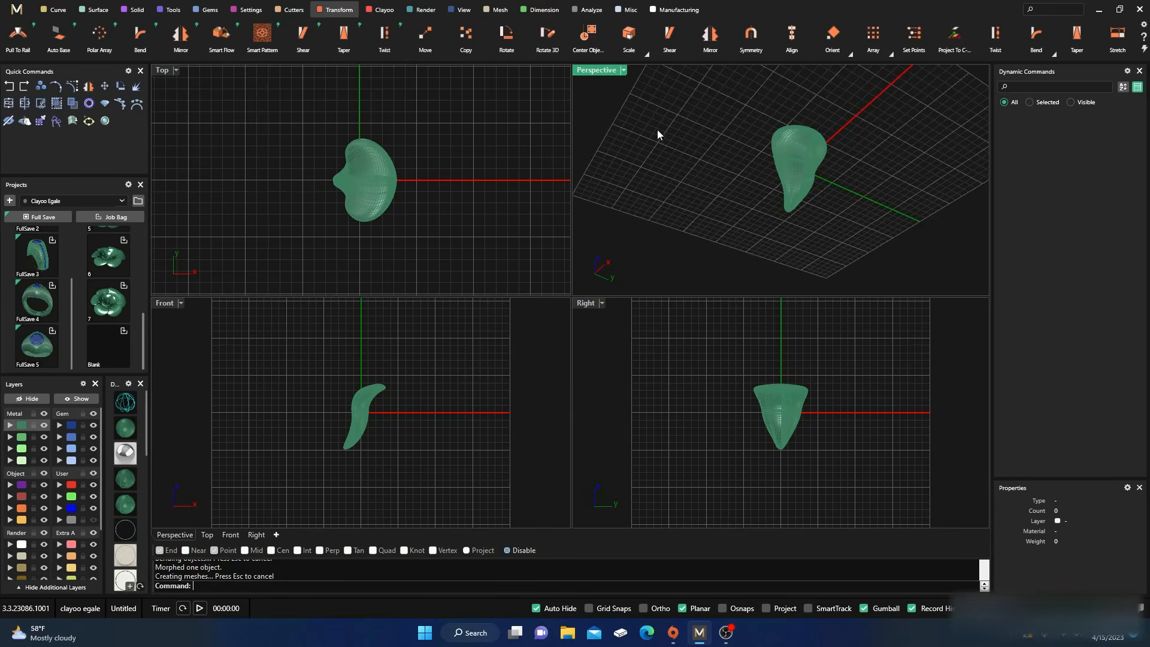
- Thin the cupped petal by scaling it along the X axis in the Perspective view
{"action": "double_click", "coordinate": [599, 70]}
{"action": "right_click_drag", "start_coordinate": [547, 225], "coordinate": [624, 431]}
{"action": "left_click", "coordinate": [606, 235]}
{"action": "right_click_drag", "start_coordinate": [606, 235], "coordinate": [578, 365]}
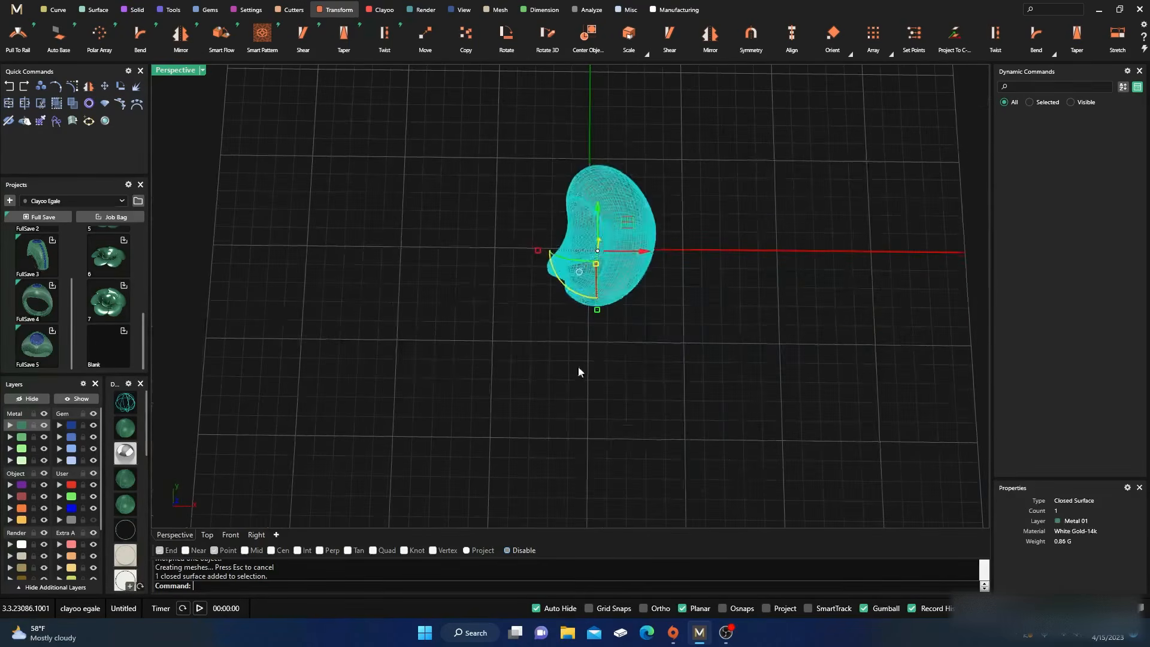
{"action": "left_click_drag", "start_coordinate": [537, 252], "coordinate": [518, 233]}
{"action": "left_click", "coordinate": [526, 306]}
{"action": "right_click_drag", "start_coordinate": [526, 306], "coordinate": [544, 252]}
{"action": "left_click", "coordinate": [564, 267]}
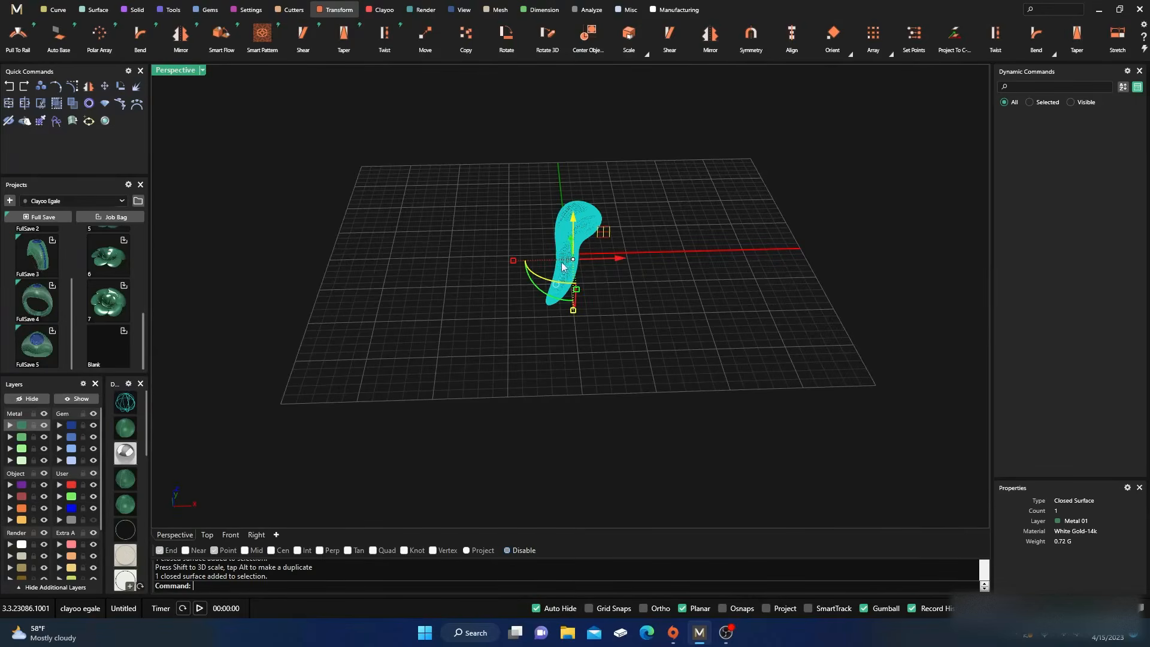
- Rotate the petal slightly clockwise about its lower tip in the Front view
{"action": "double_click", "coordinate": [185, 71]}
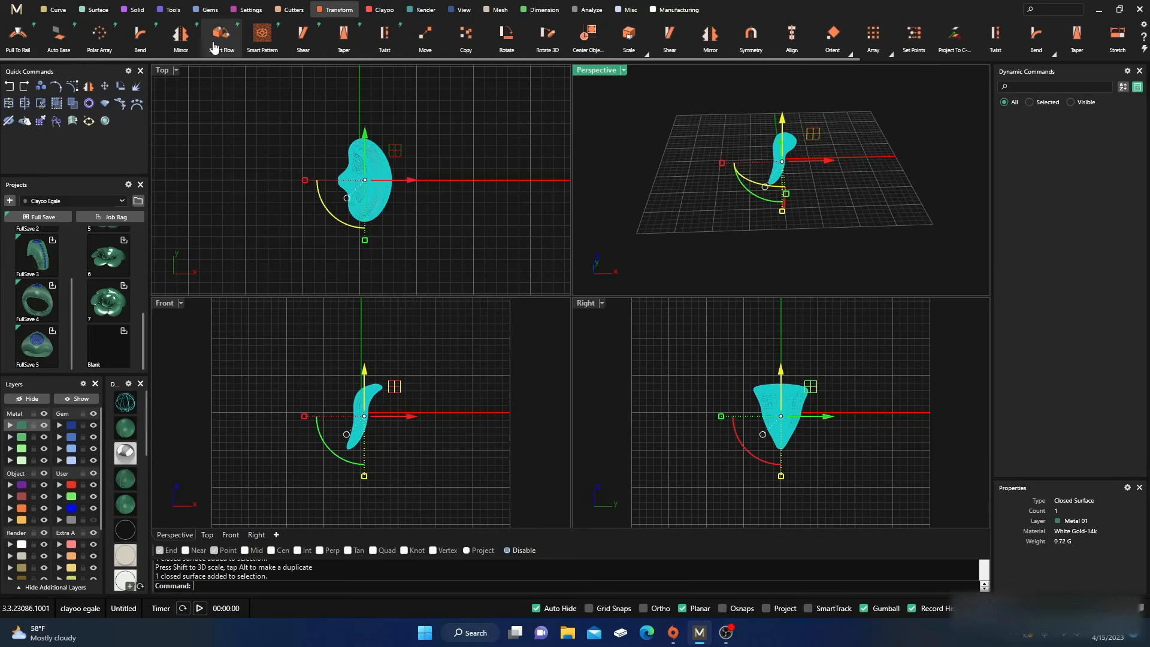
{"action": "left_click", "coordinate": [507, 35]}
{"action": "left_click", "coordinate": [350, 449]}
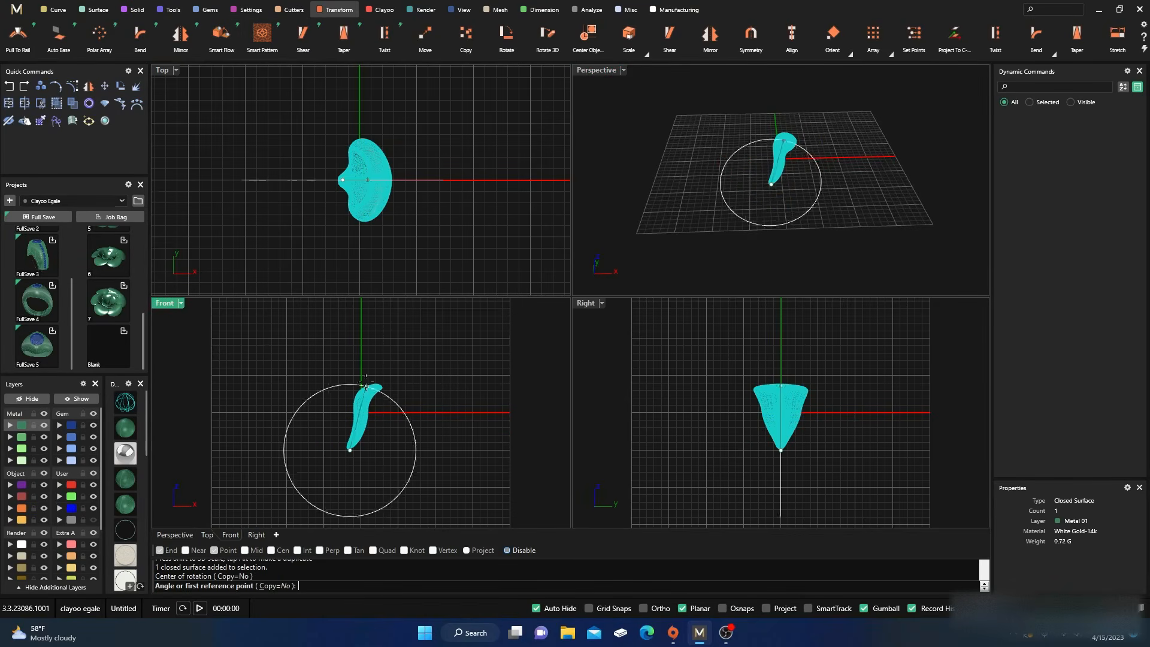
{"action": "left_click", "coordinate": [355, 342]}
{"action": "left_click", "coordinate": [365, 345]}
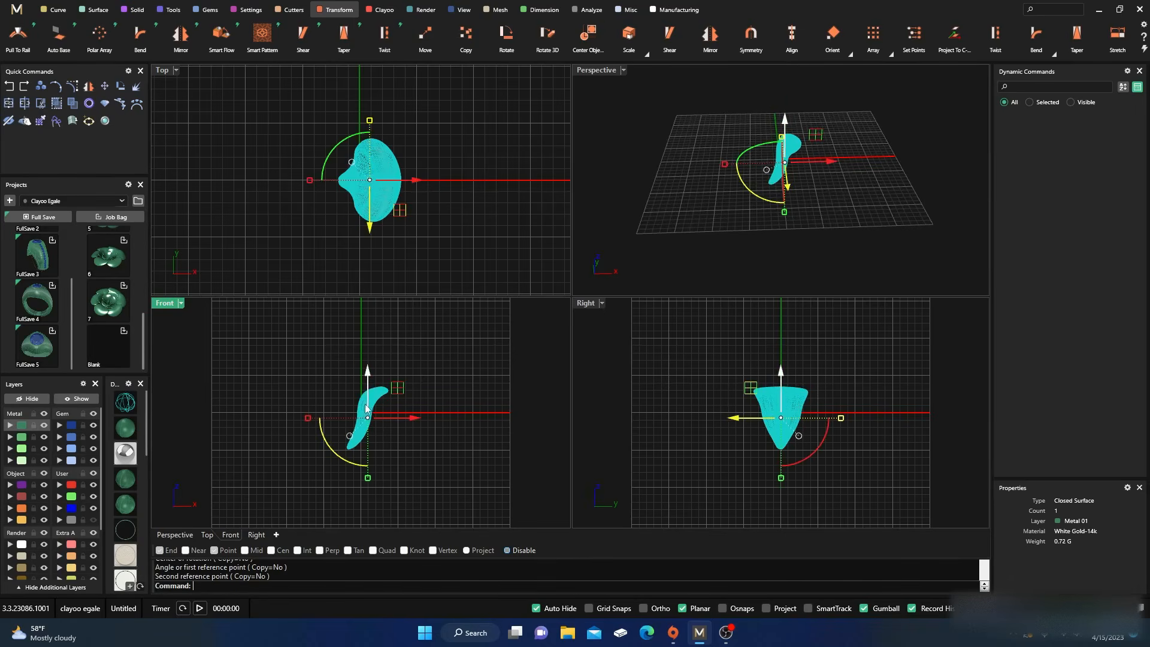
- Bend the petal slightly towards negative X in the Front view, with the spine running from its centre to the lower tip
{"action": "left_click", "coordinate": [1052, 52]}
{"action": "left_click", "coordinate": [1073, 81]}
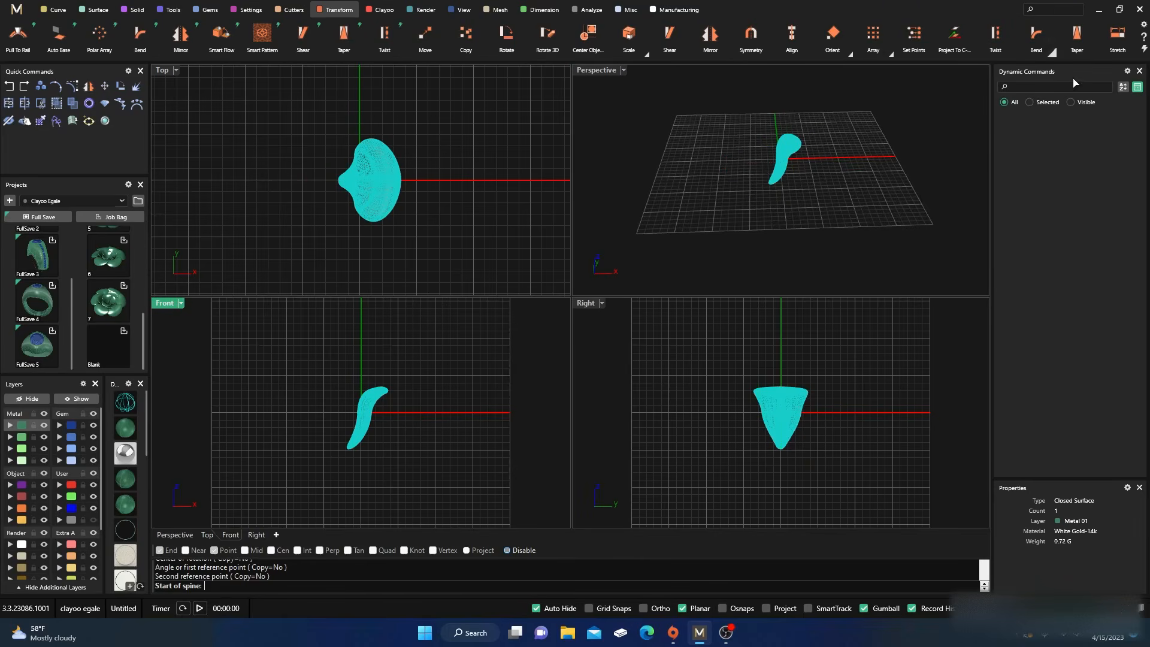
{"action": "left_click", "coordinate": [364, 414]}
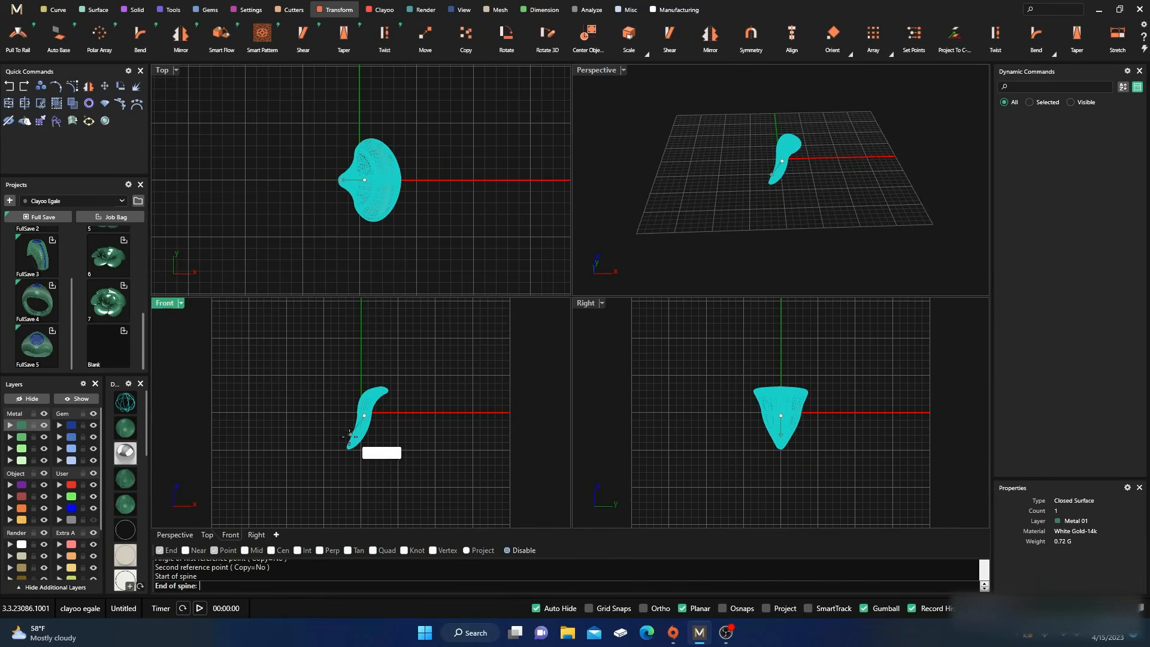
{"action": "left_click", "coordinate": [348, 448]}
{"action": "left_click", "coordinate": [342, 441]}
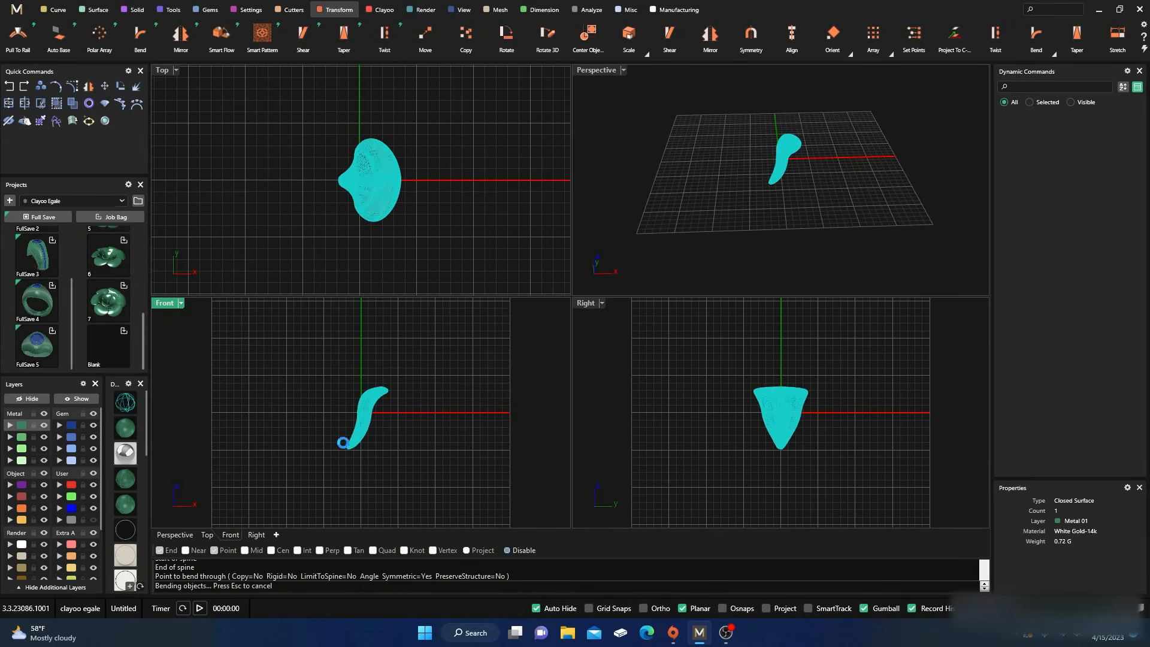
{"action": "left_click", "coordinate": [405, 339]}
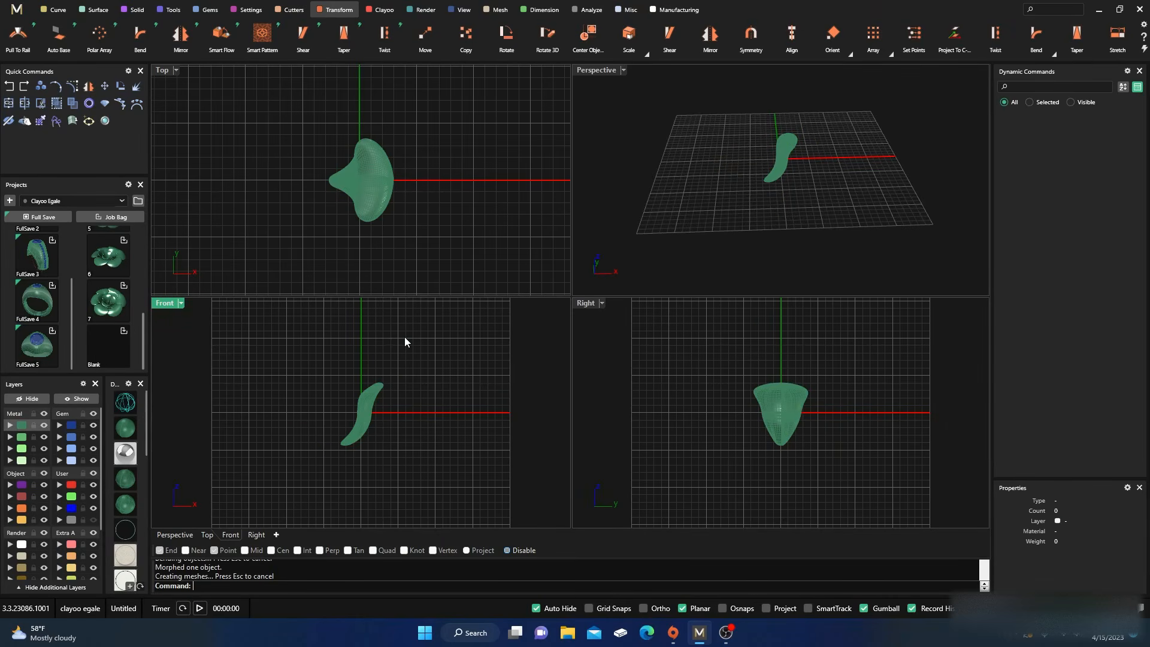
- Move the petal along positive X and upwards in the Front view so its lower tip sits at the origin
{"action": "scroll", "coordinate": [346, 420], "scroll_direction": "up", "scroll_amount": 3}
{"action": "left_click", "coordinate": [378, 429]}
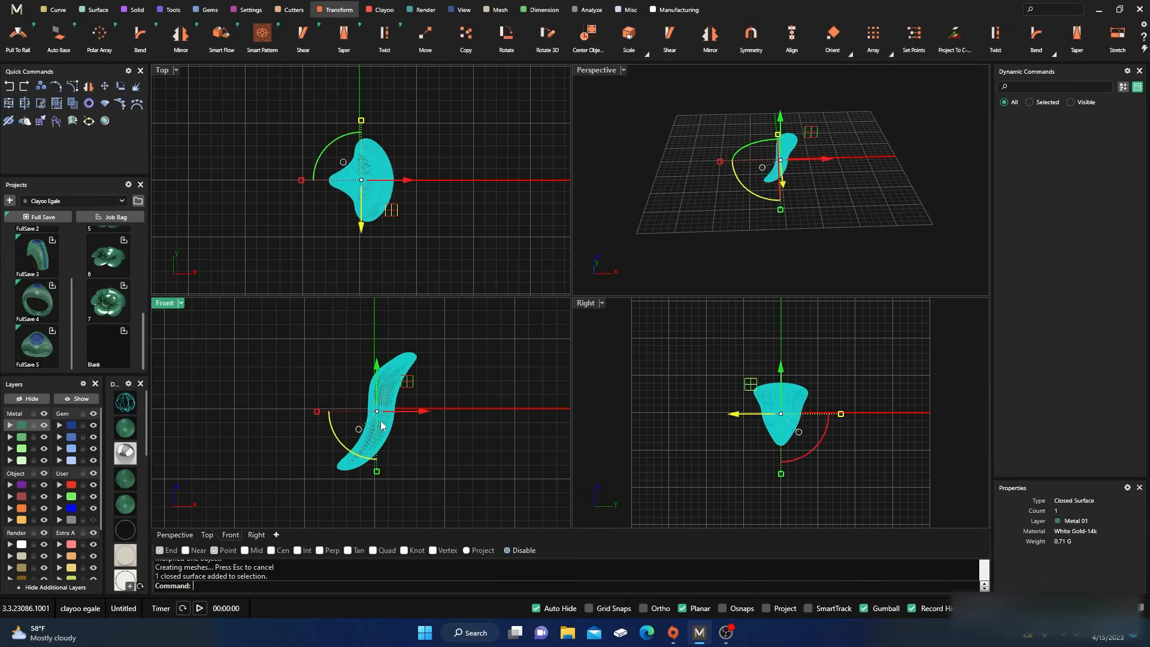
{"action": "left_click_drag", "start_coordinate": [426, 412], "coordinate": [451, 420]}
{"action": "right_click_drag", "start_coordinate": [351, 429], "coordinate": [344, 450]}
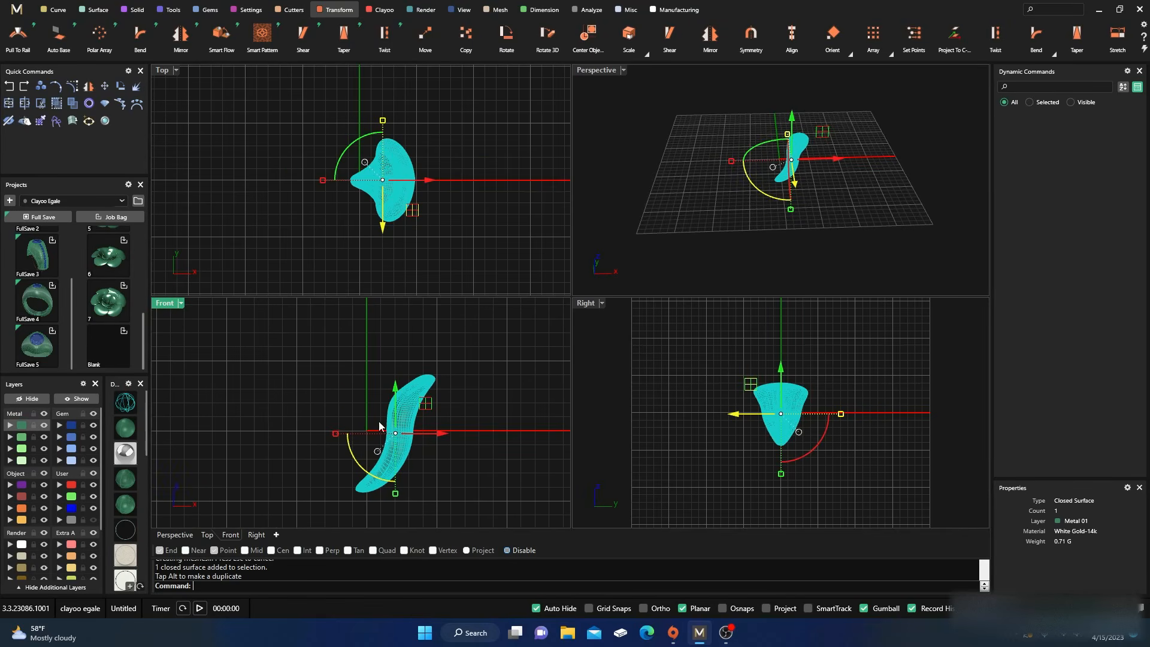
{"action": "left_click_drag", "start_coordinate": [396, 386], "coordinate": [409, 333]}
{"action": "left_click_drag", "start_coordinate": [442, 381], "coordinate": [449, 384]}
{"action": "left_click", "coordinate": [357, 332]}
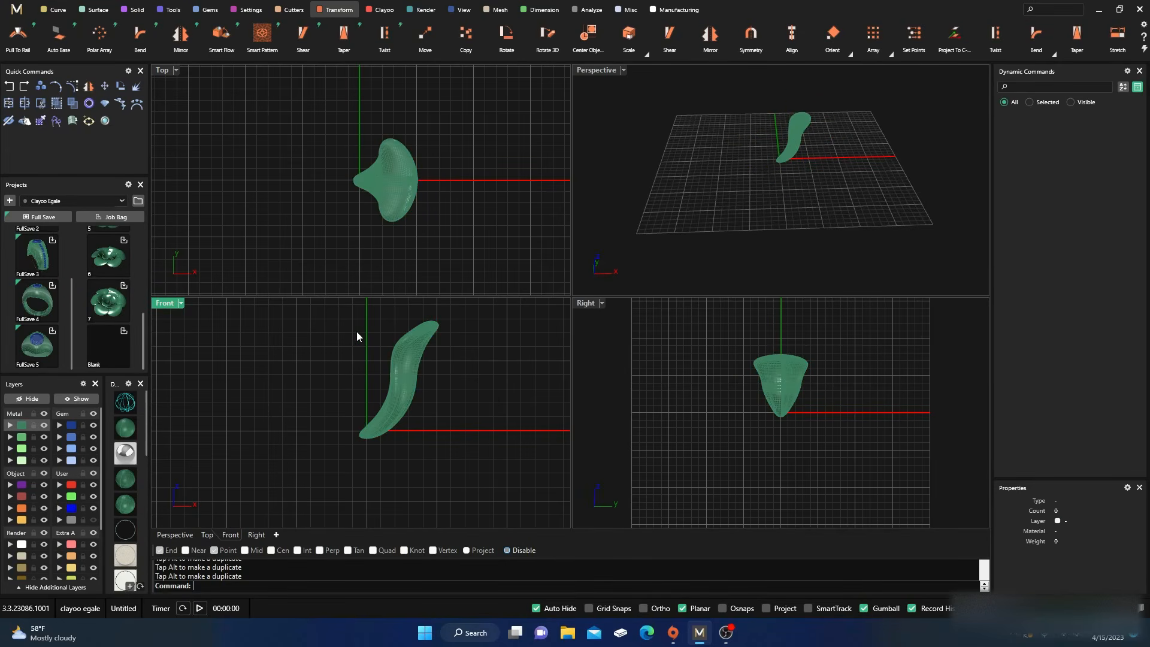
- Create a polar array of 3 petals around the construction plane origin in the Top view, filling 360 degrees
{"action": "left_click", "coordinate": [387, 194]}
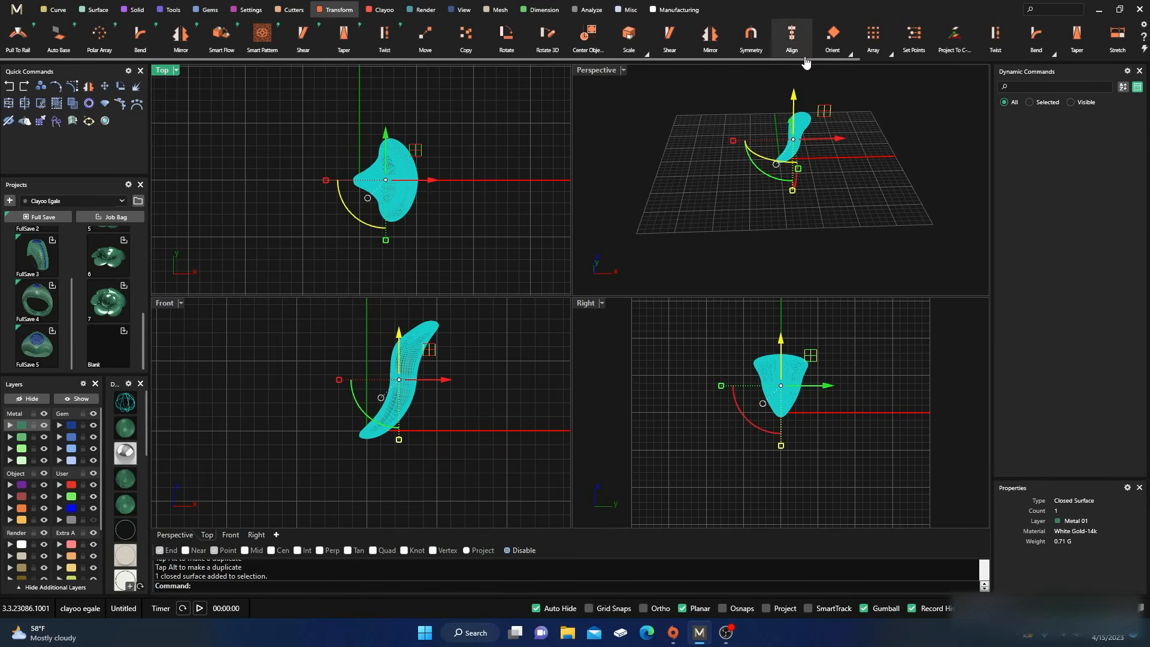
{"action": "left_click", "coordinate": [891, 55]}
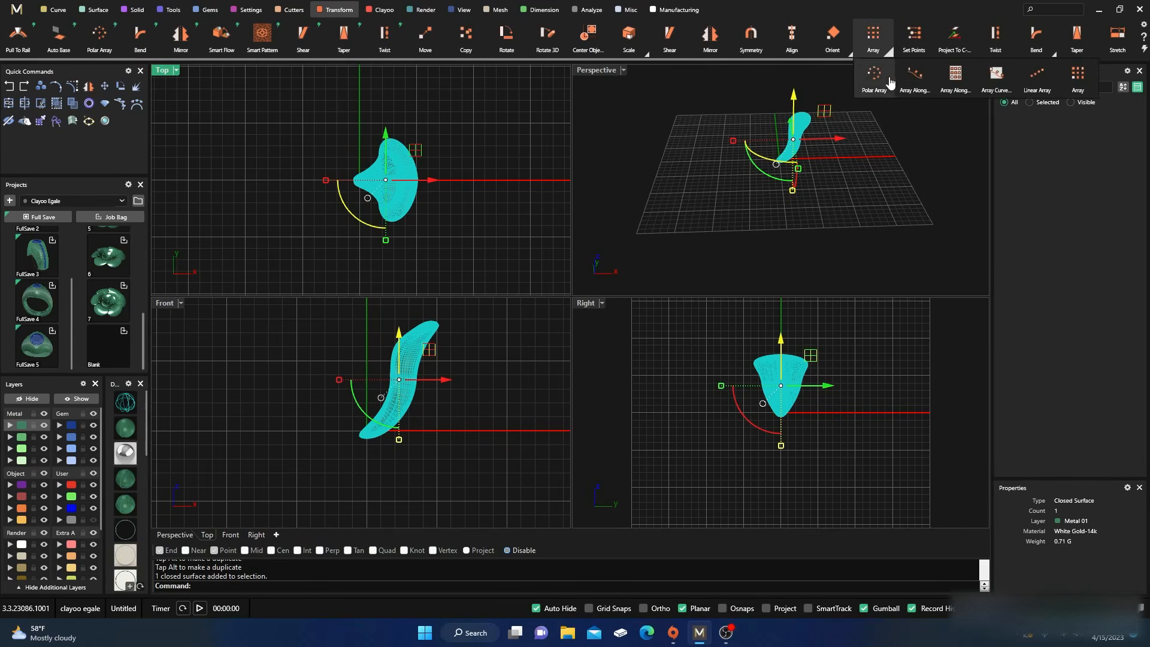
{"action": "left_click", "coordinate": [874, 77]}
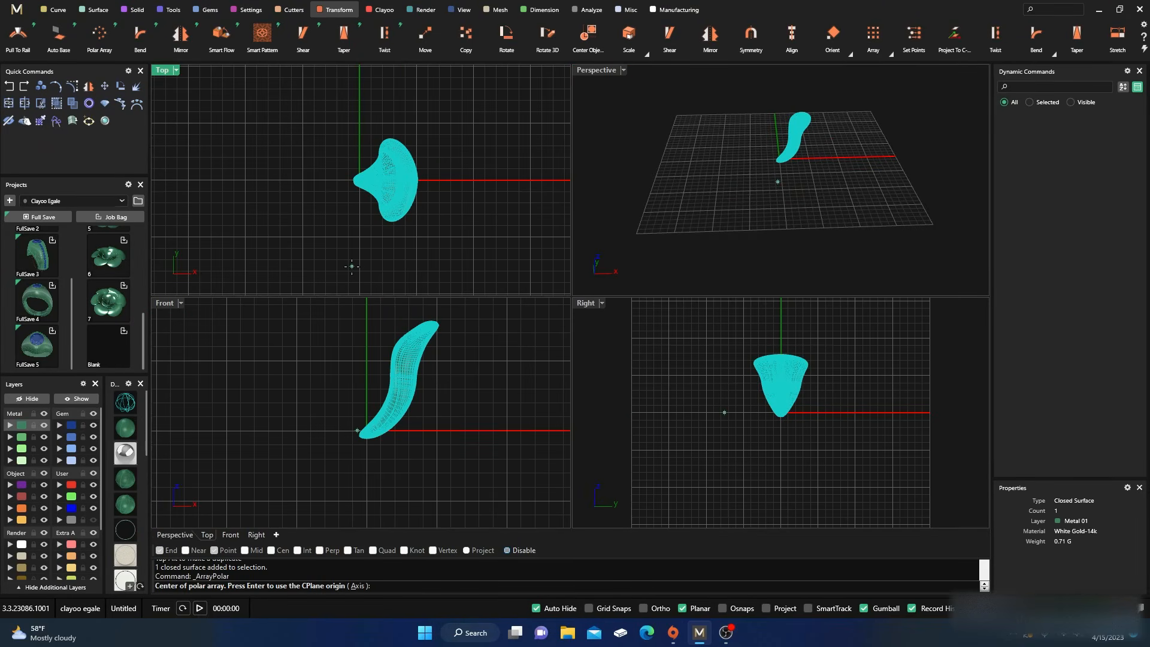
{"action": "key", "text": "Return"}
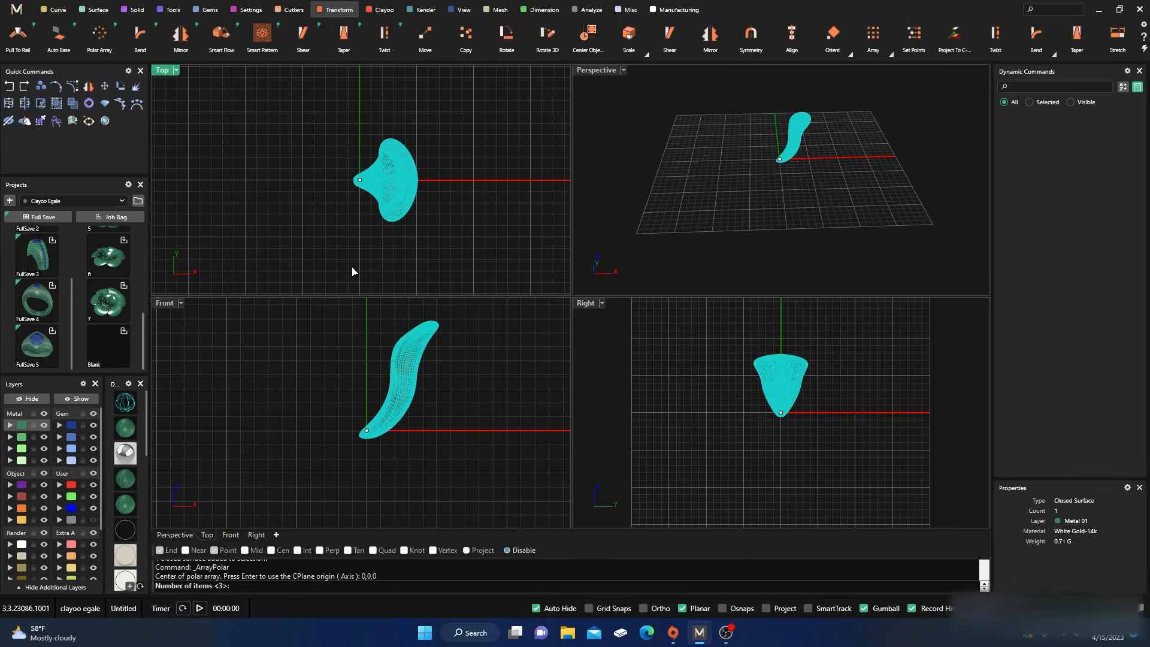
{"action": "key", "text": "Return"}
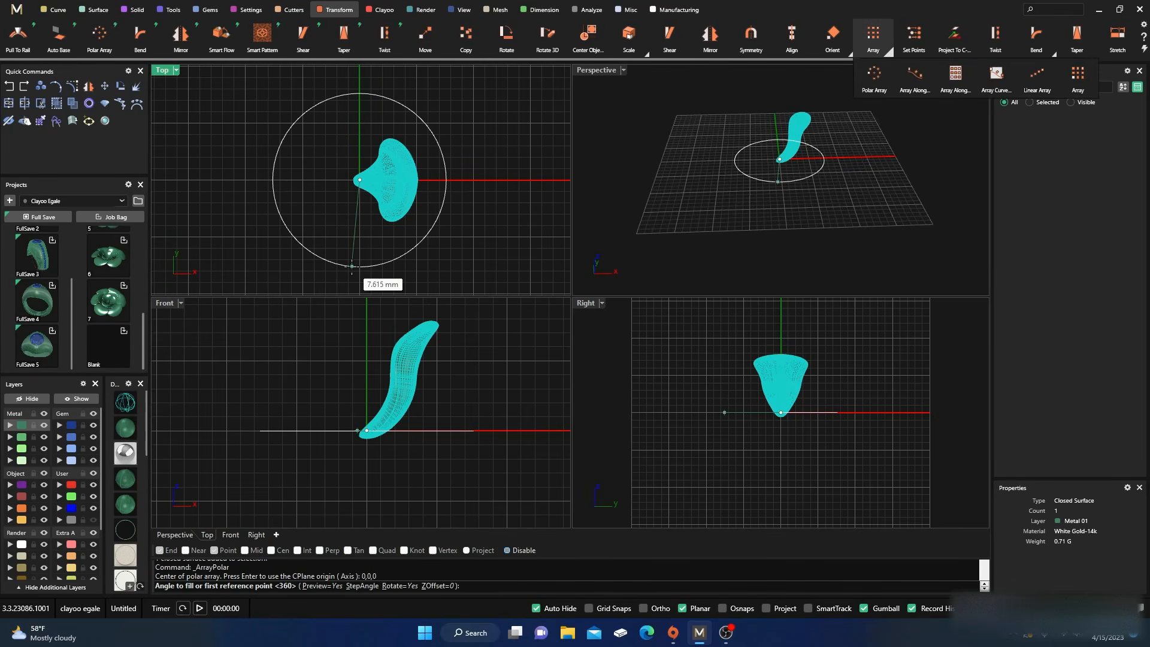
{"action": "key", "text": "Return"}
{"action": "key", "text": "Return"}
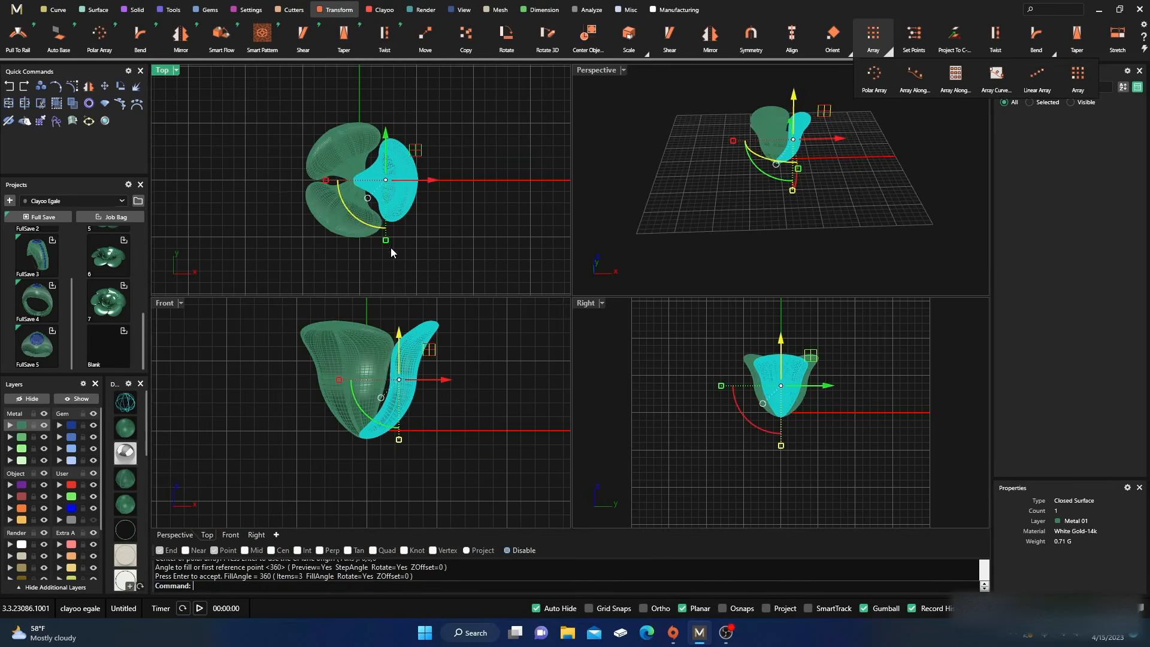
{"action": "left_click", "coordinate": [479, 199]}
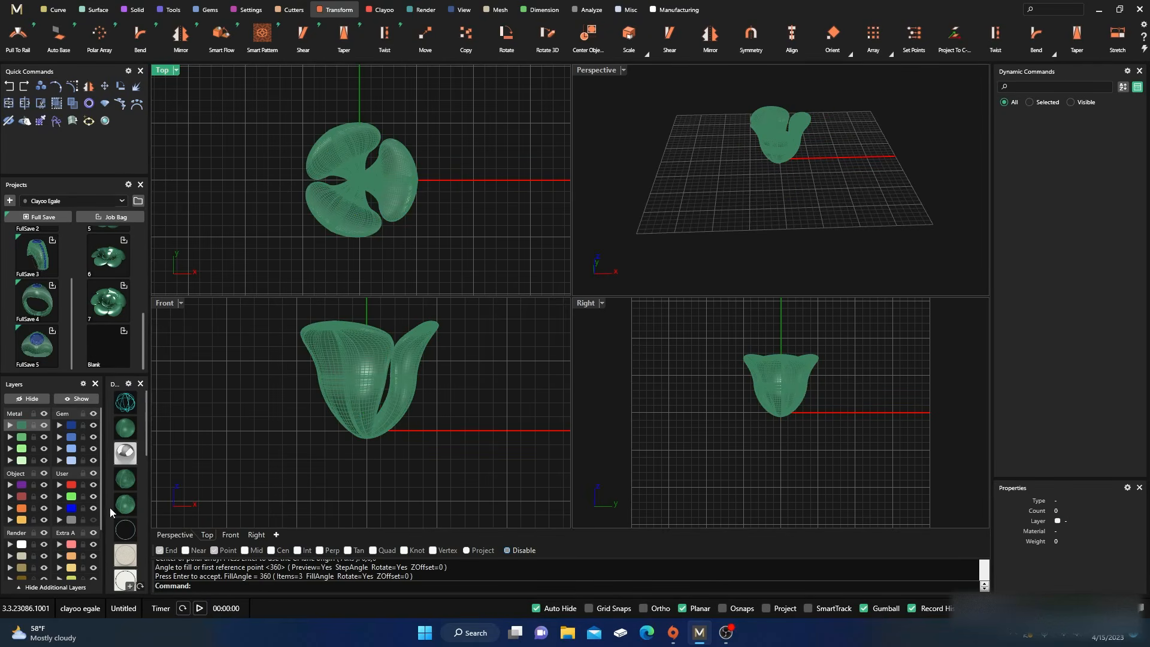
- Apply the glossy dark green display mode to the Top and Perspective views and inspect the three-petal flower
{"action": "scroll", "coordinate": [123, 521], "scroll_direction": "down", "scroll_amount": 5}
{"action": "scroll", "coordinate": [122, 522], "scroll_direction": "down", "scroll_amount": 3}
{"action": "left_click", "coordinate": [125, 543]}
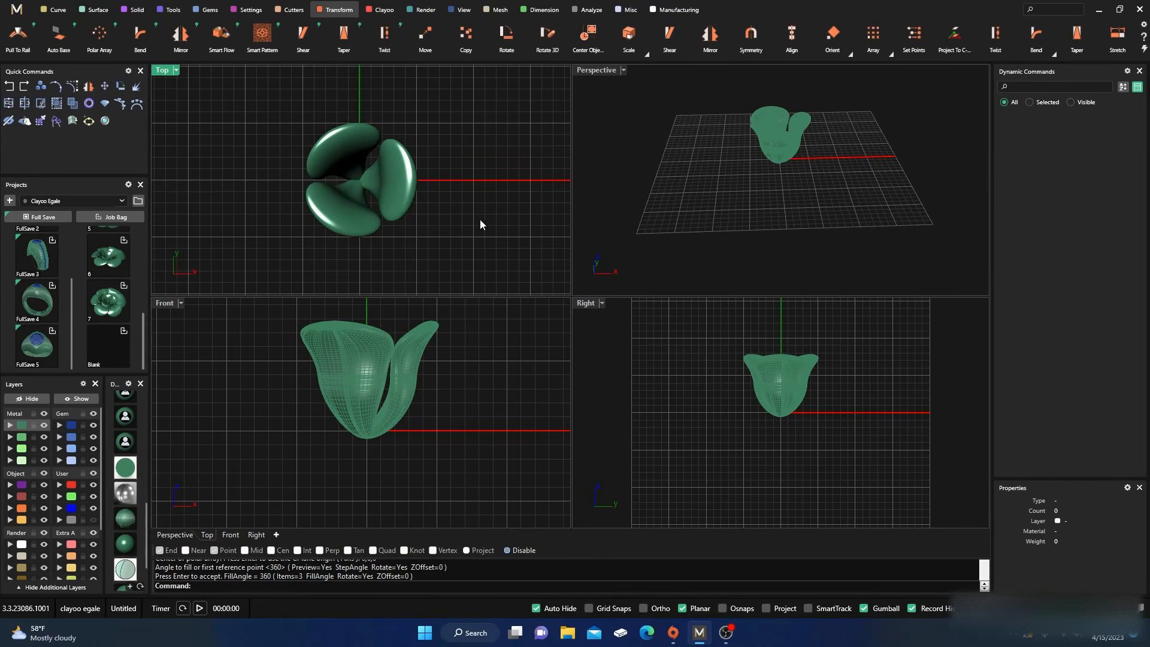
{"action": "scroll", "coordinate": [366, 165], "scroll_direction": "up", "scroll_amount": 6}
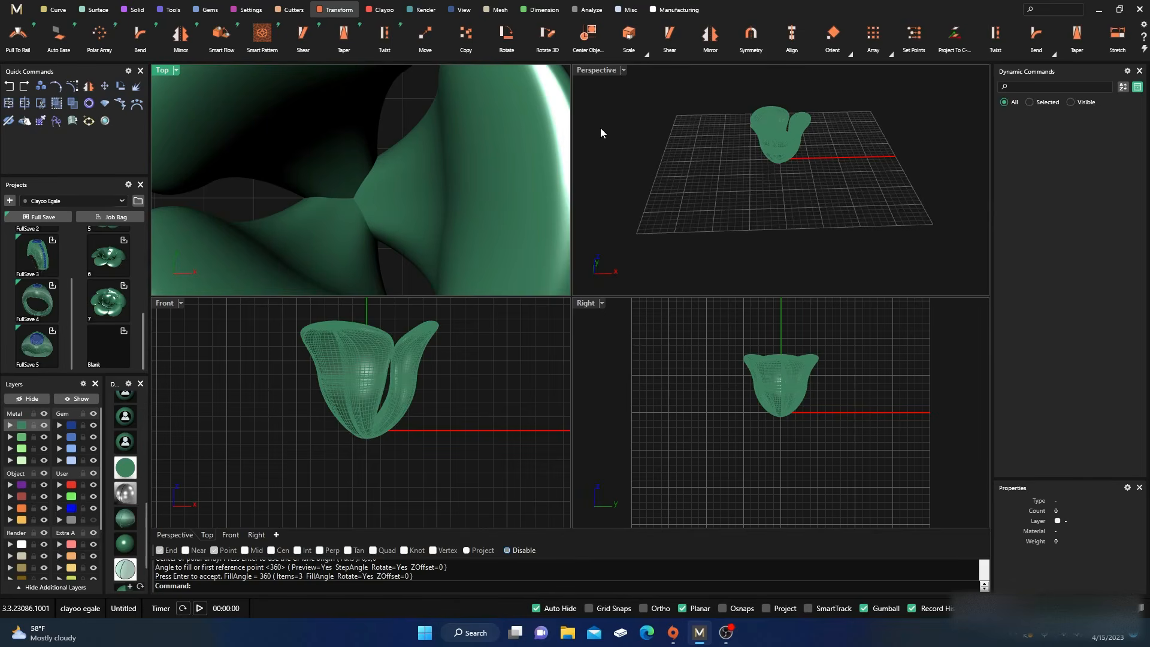
{"action": "double_click", "coordinate": [601, 70]}
{"action": "mouse_move", "coordinate": [557, 254]}
{"action": "right_mouse_down"}
{"action": "mouse_move", "coordinate": [564, 346]}
{"action": "mouse_move", "coordinate": [303, 441]}
{"action": "right_mouse_up"}
{"action": "left_click", "coordinate": [124, 544]}
{"action": "right_click_drag", "start_coordinate": [543, 328], "coordinate": [463, 285]}
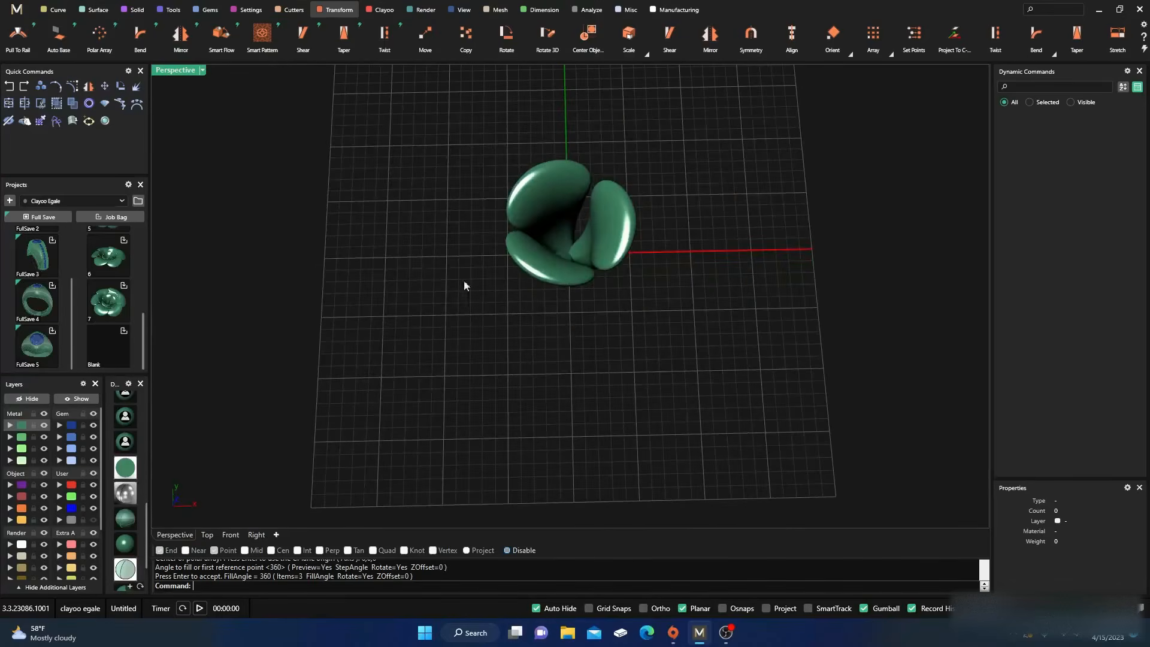
- Apply the same glossy dark green display mode to the Front and Right views
{"action": "double_click", "coordinate": [177, 70]}
{"action": "scroll", "coordinate": [332, 209], "scroll_direction": "down", "scroll_amount": 4}
{"action": "left_click", "coordinate": [358, 391]}
{"action": "right_click_drag", "start_coordinate": [358, 391], "coordinate": [376, 428]}
{"action": "scroll", "coordinate": [328, 420], "scroll_direction": "up", "scroll_amount": 3}
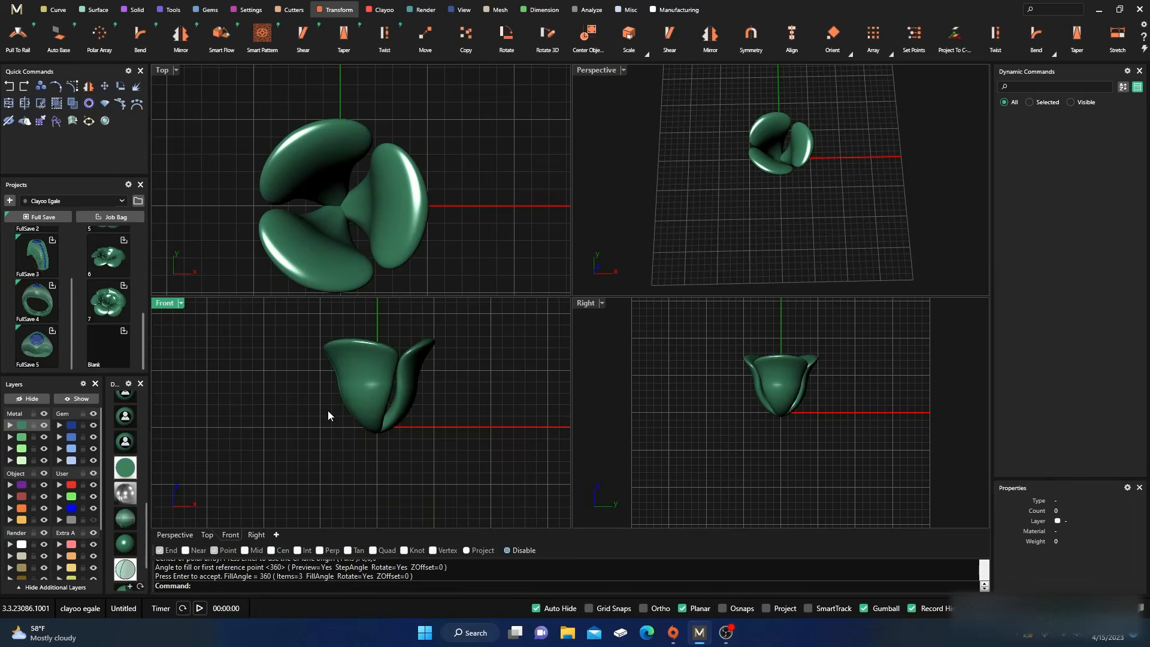
- Draw a solid sphere centred on the origin in the Front view and flatten it into a thin disc along the X axis
{"action": "left_click", "coordinate": [132, 9]}
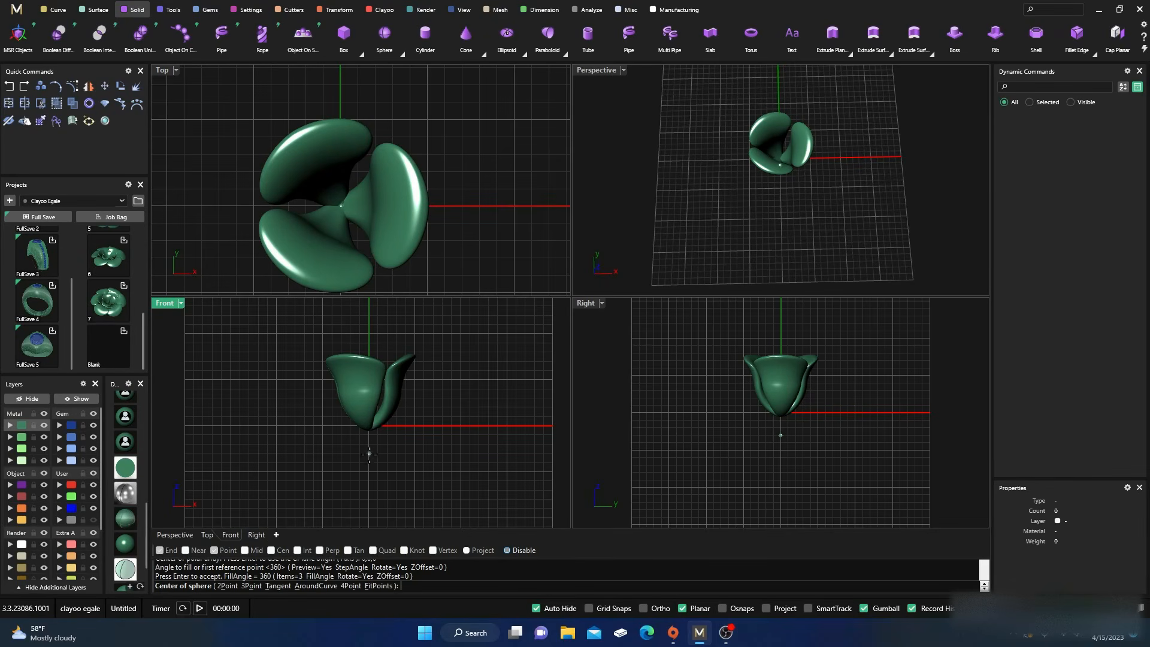
{"action": "left_click", "coordinate": [368, 425]}
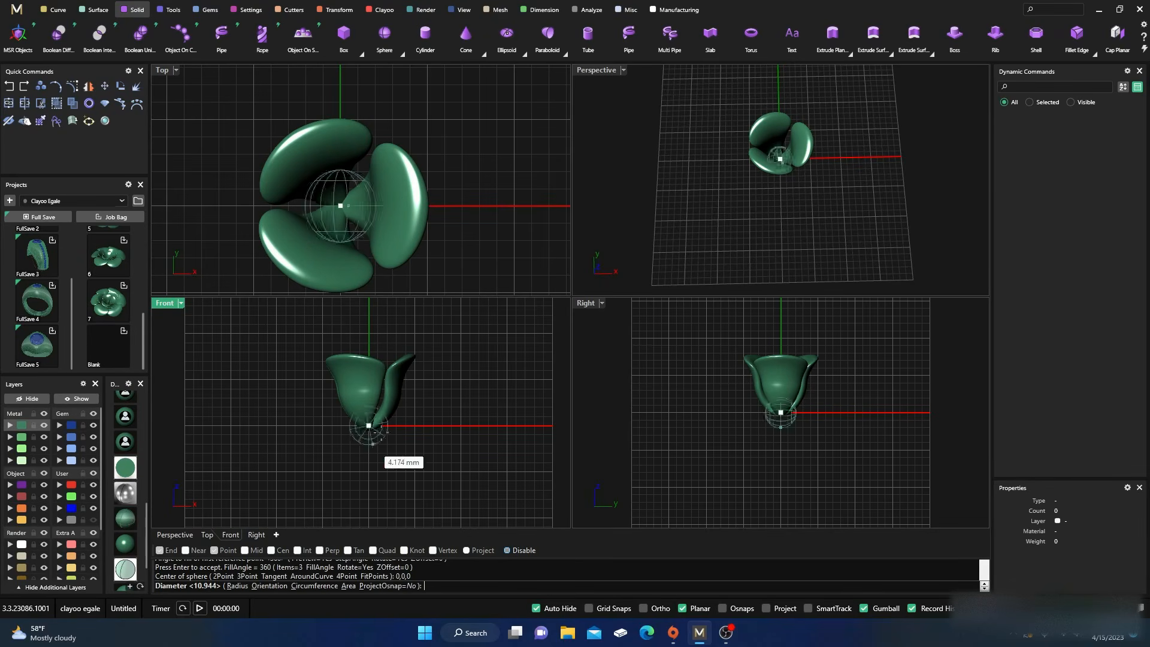
{"action": "left_click", "coordinate": [433, 399]}
{"action": "left_click", "coordinate": [310, 439]}
{"action": "left_click_drag", "start_coordinate": [309, 425], "coordinate": [359, 440]}
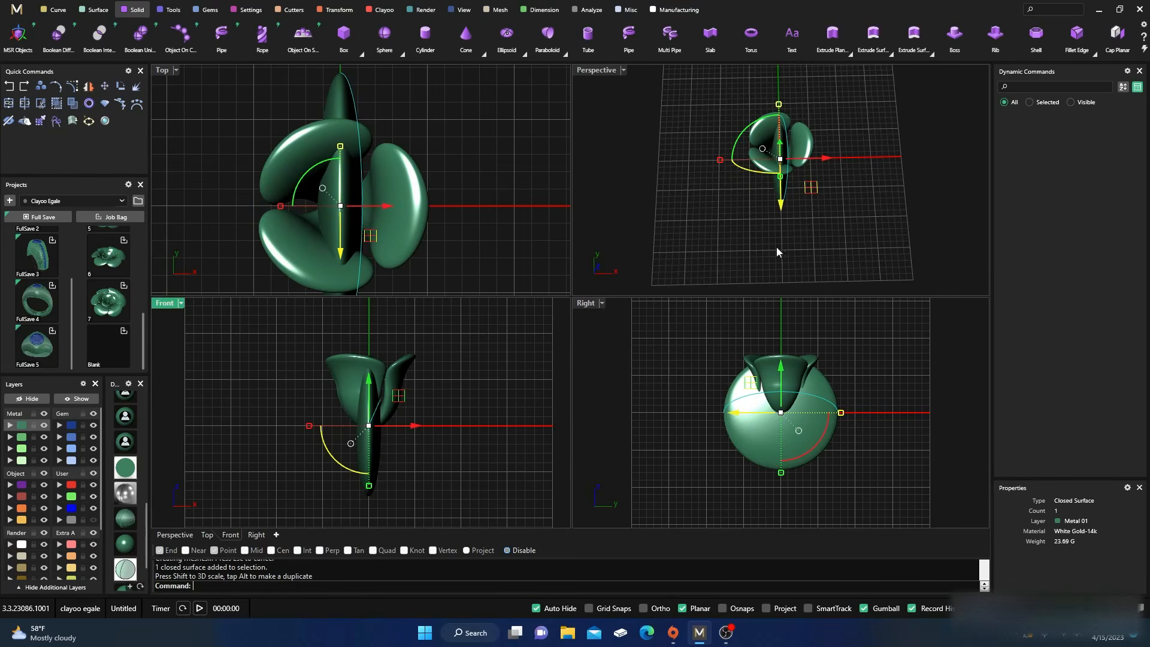
- Taper the flattened disc from its bottom side towards a narrow lower end, with the second length enabled at -5.3
{"action": "left_click", "coordinate": [340, 10]}
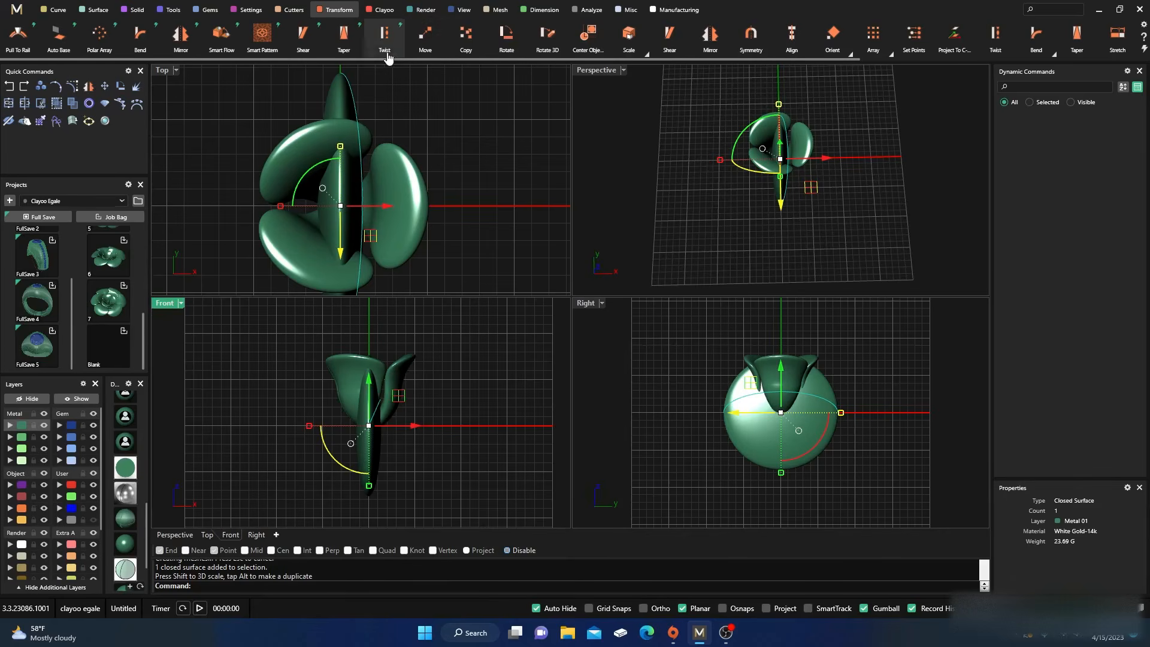
{"action": "left_click", "coordinate": [343, 36]}
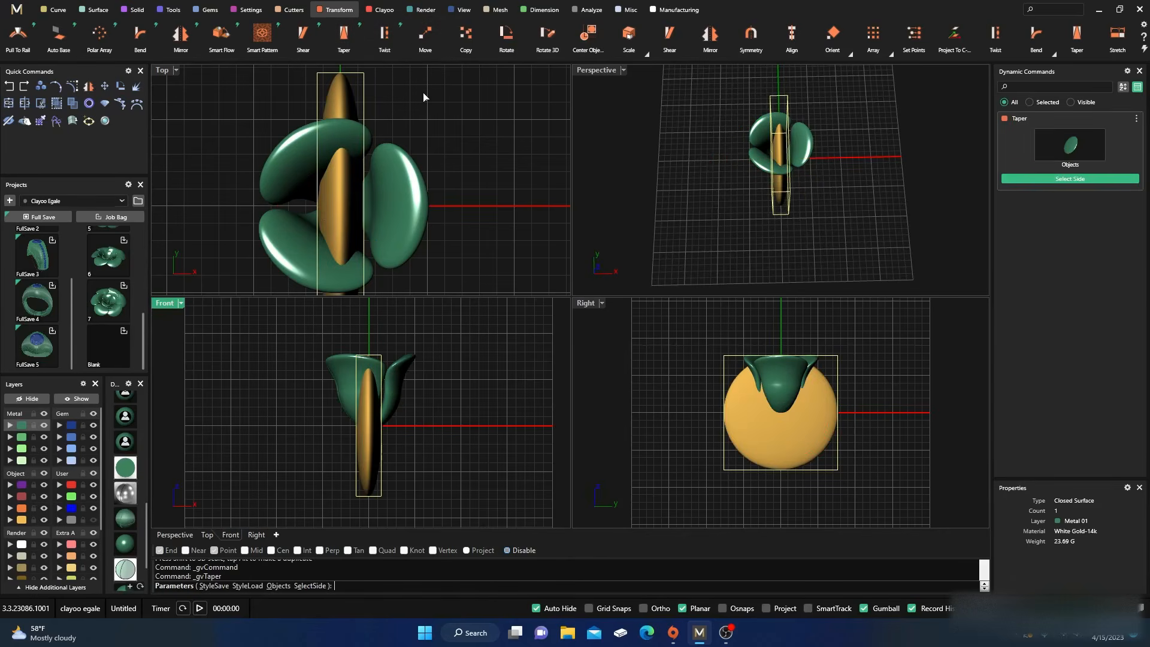
{"action": "right_click_drag", "start_coordinate": [762, 253], "coordinate": [795, 213]}
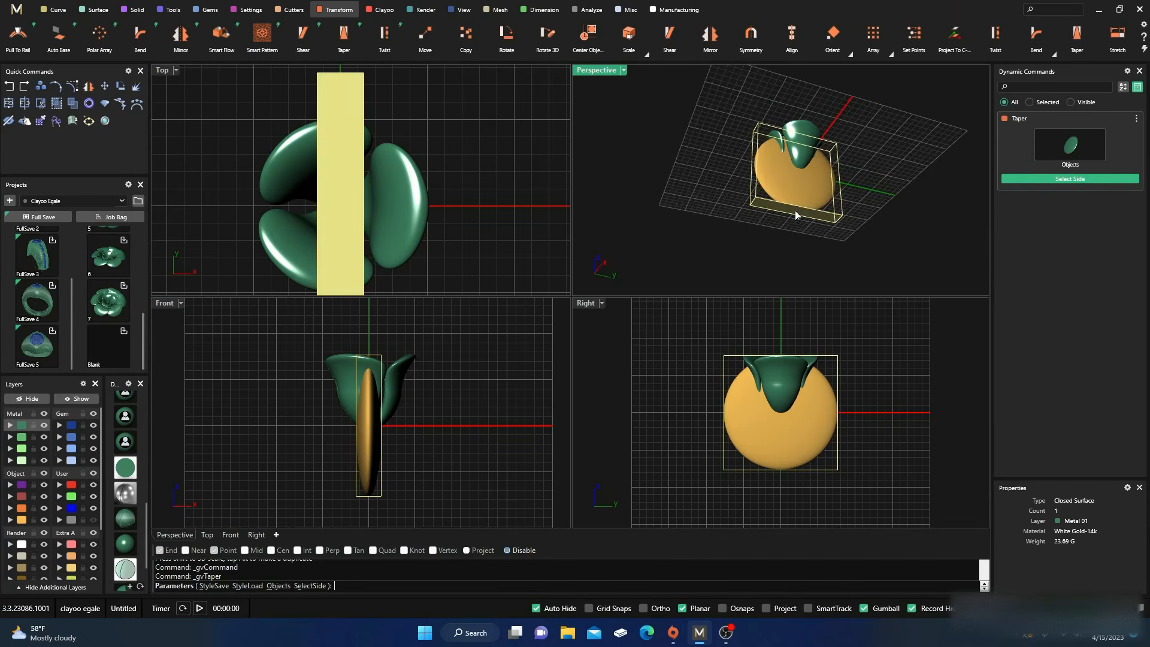
{"action": "left_click", "coordinate": [796, 215]}
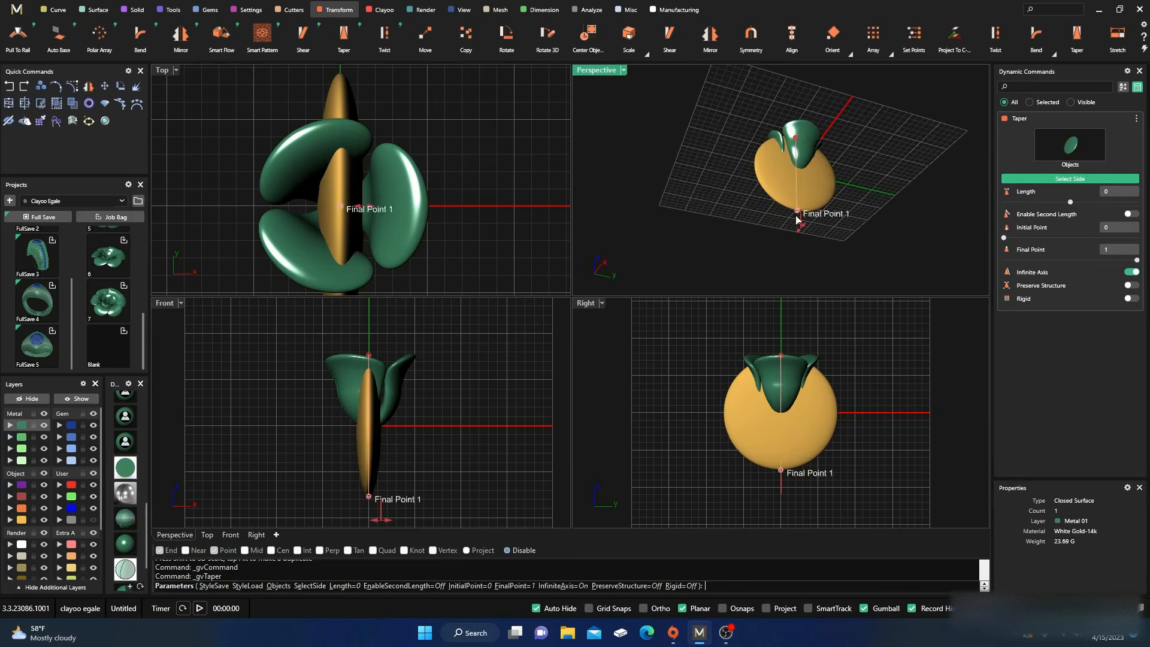
{"action": "left_click", "coordinate": [1129, 213]}
{"action": "left_click_drag", "start_coordinate": [727, 498], "coordinate": [765, 502]}
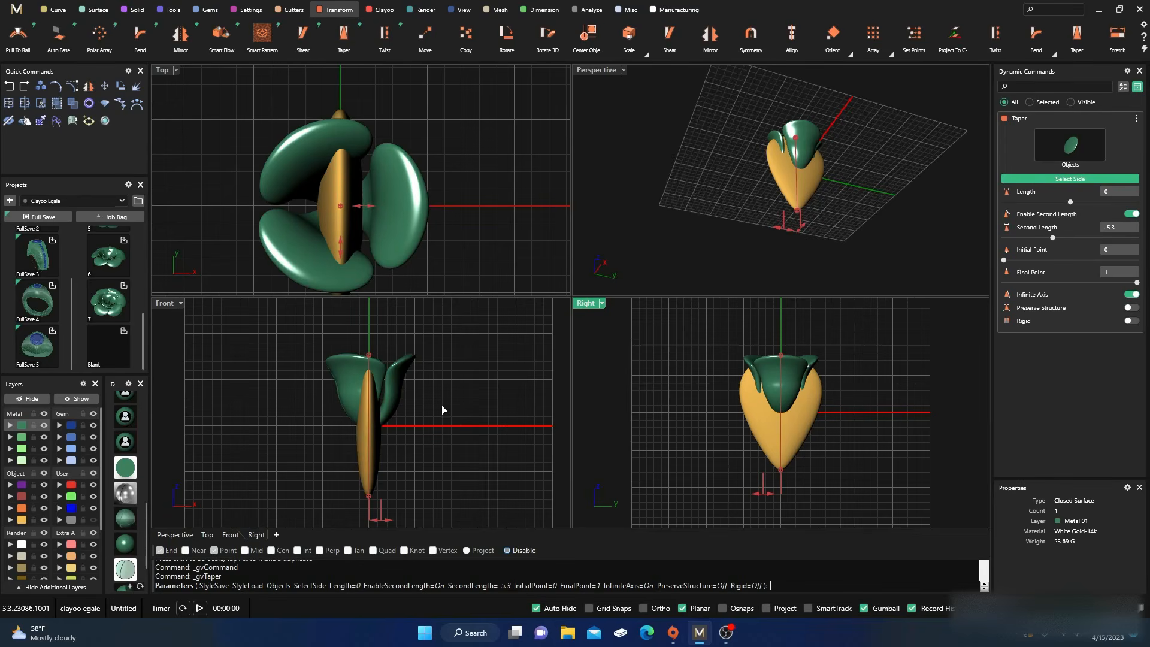
{"action": "key", "text": "Return"}
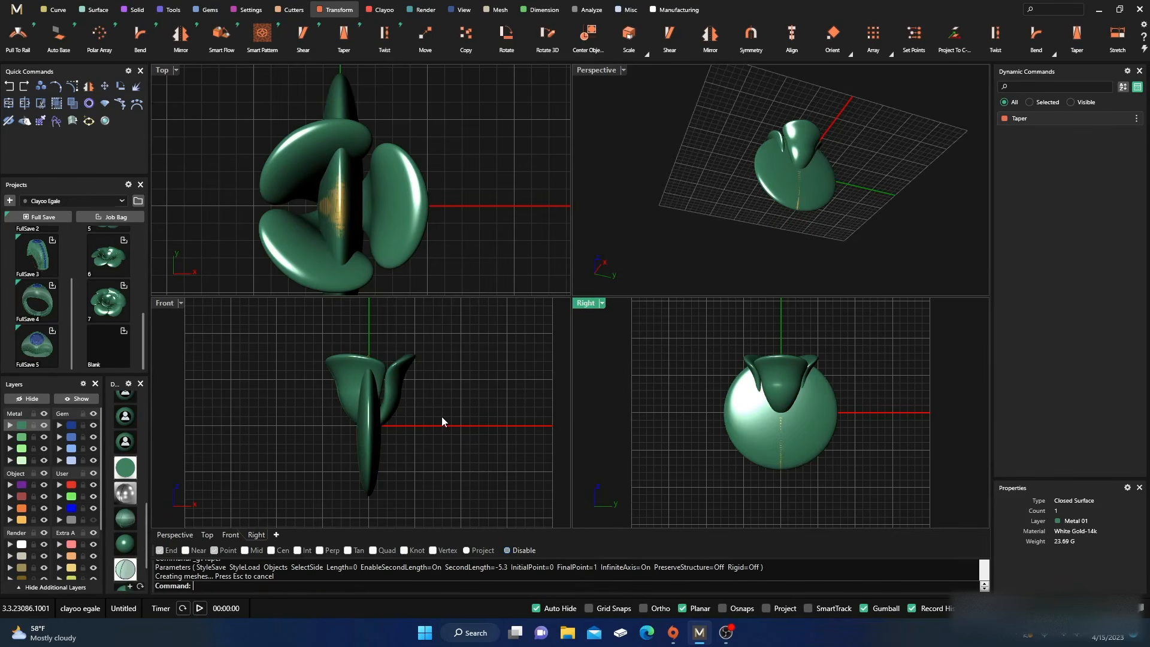
- Bend the disc's upper half towards positive X in the Front view, with Symmetric set to No
{"action": "left_click", "coordinate": [365, 470]}
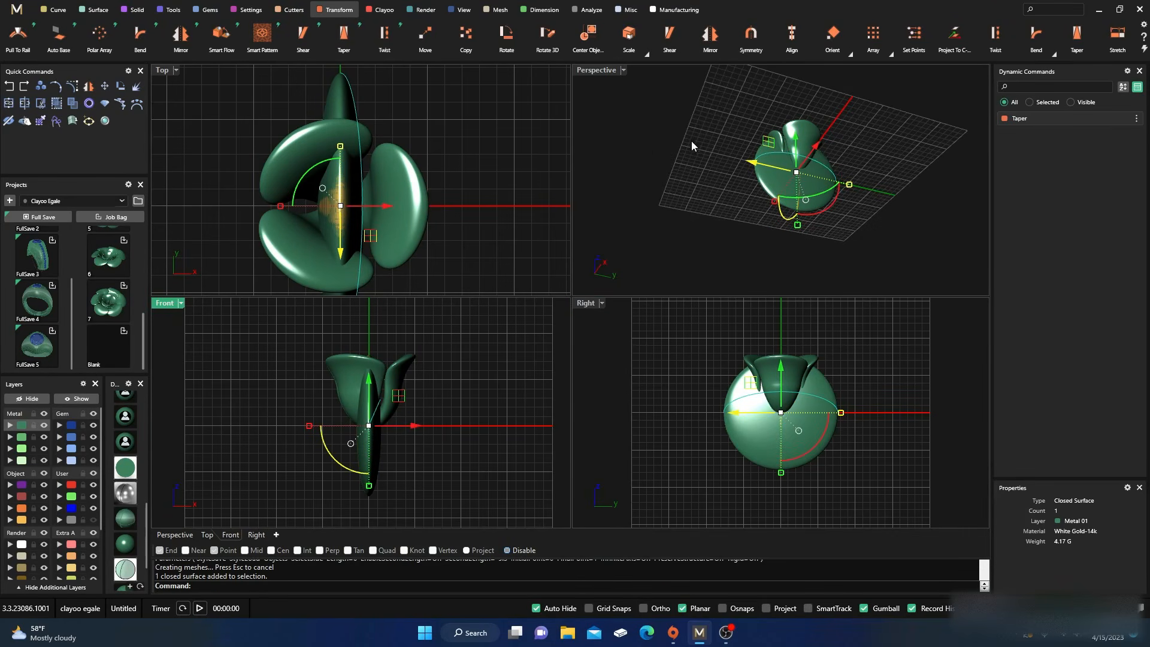
{"action": "left_click", "coordinate": [1054, 54]}
{"action": "left_click", "coordinate": [1078, 82]}
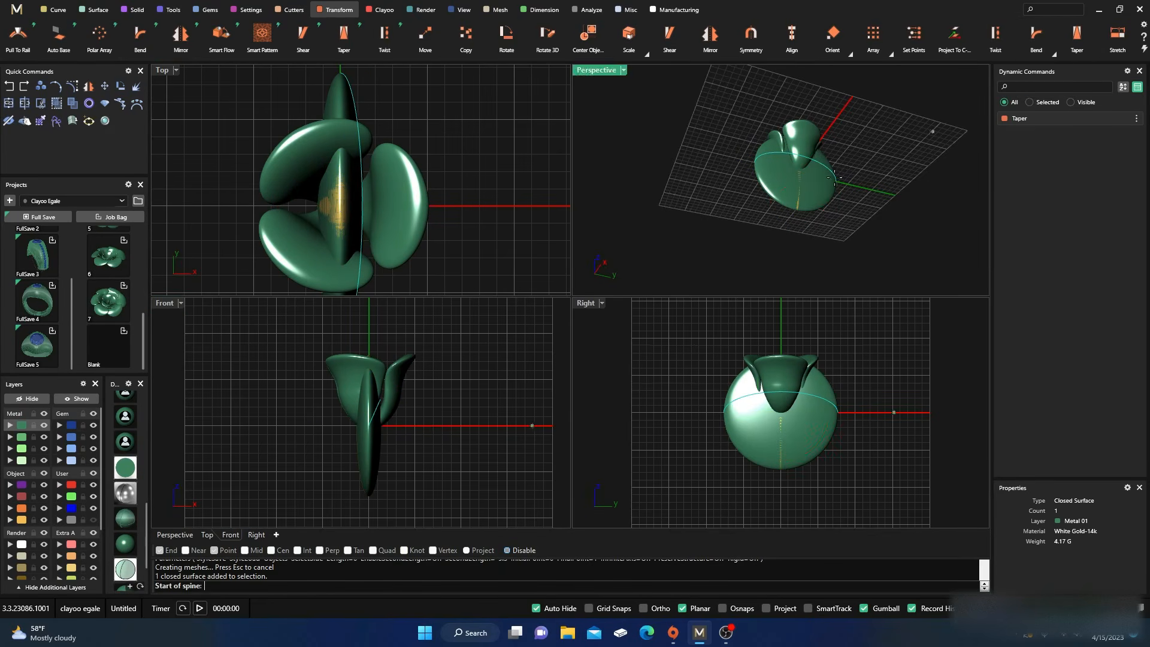
{"action": "left_click", "coordinate": [368, 433]}
{"action": "left_click", "coordinate": [368, 370]}
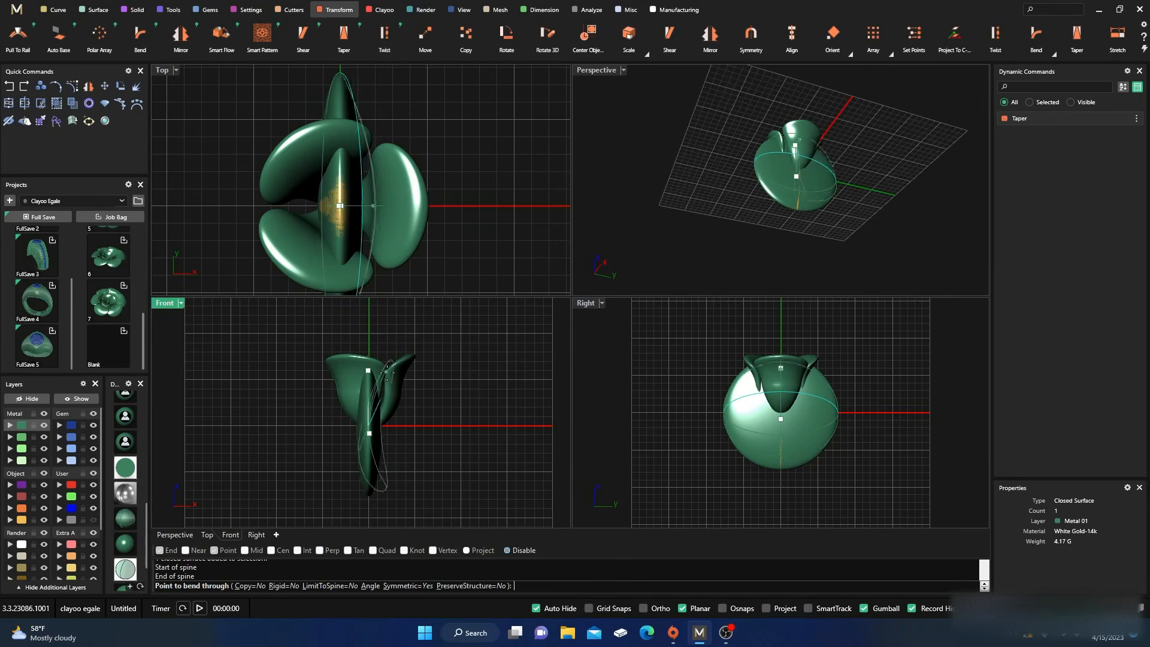
{"action": "left_click", "coordinate": [409, 586]}
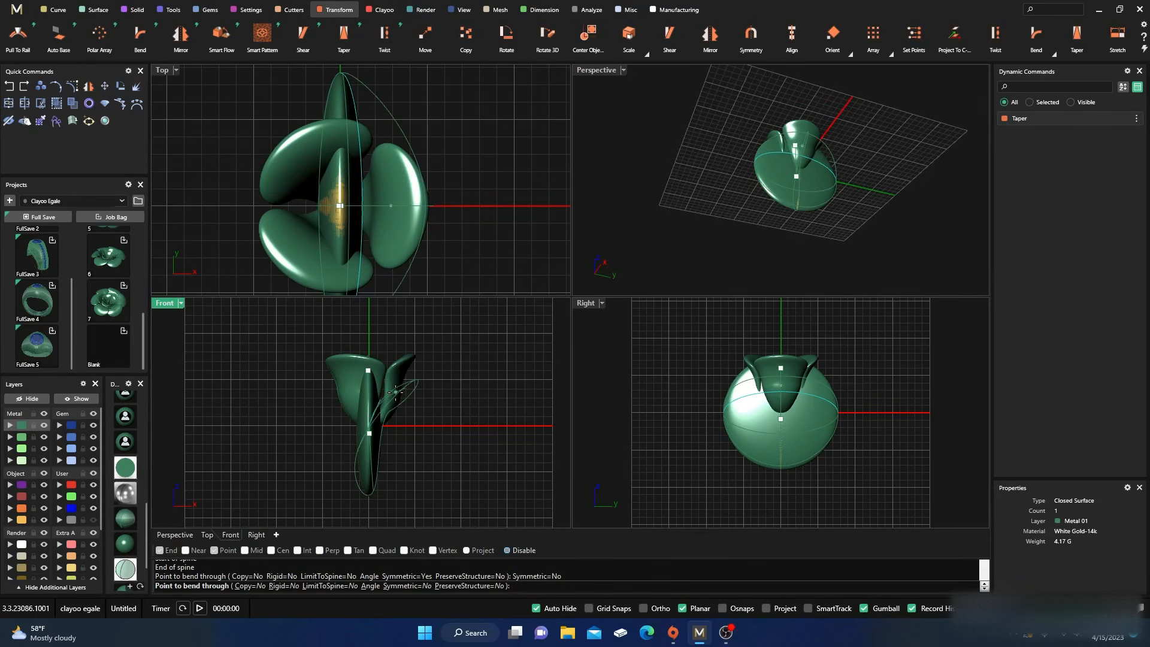
{"action": "left_click", "coordinate": [386, 419]}
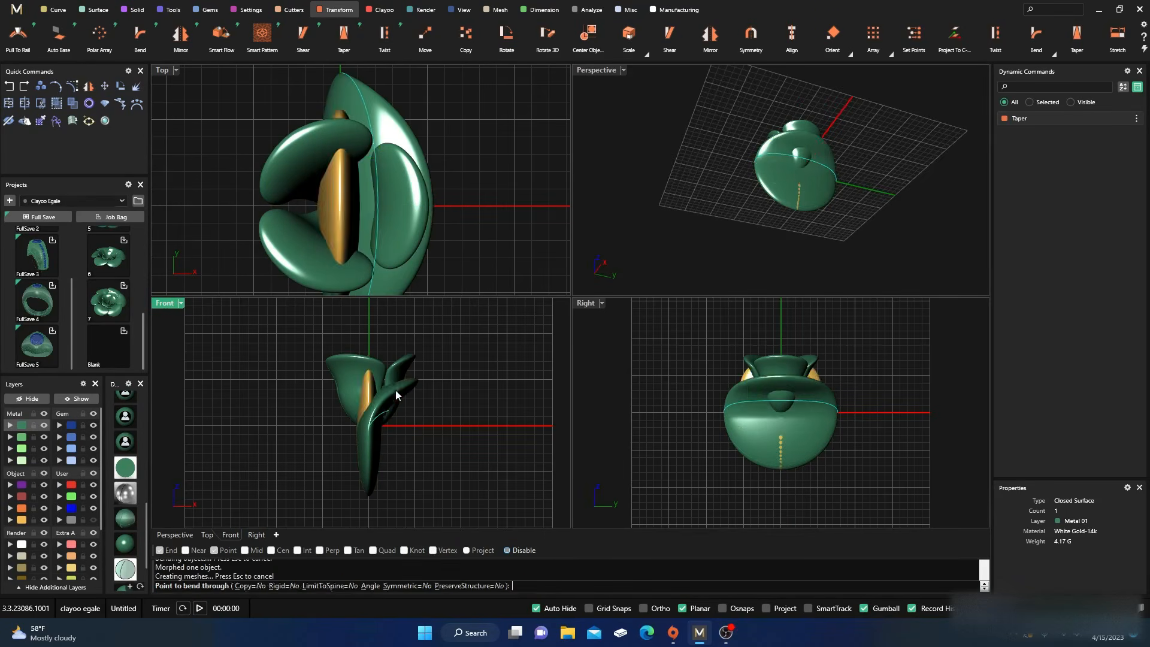
- Bend the disc's lower half towards negative X in the Front view to give it an S-shaped profile
{"action": "key", "text": "Return"}
{"action": "left_click", "coordinate": [371, 423]}
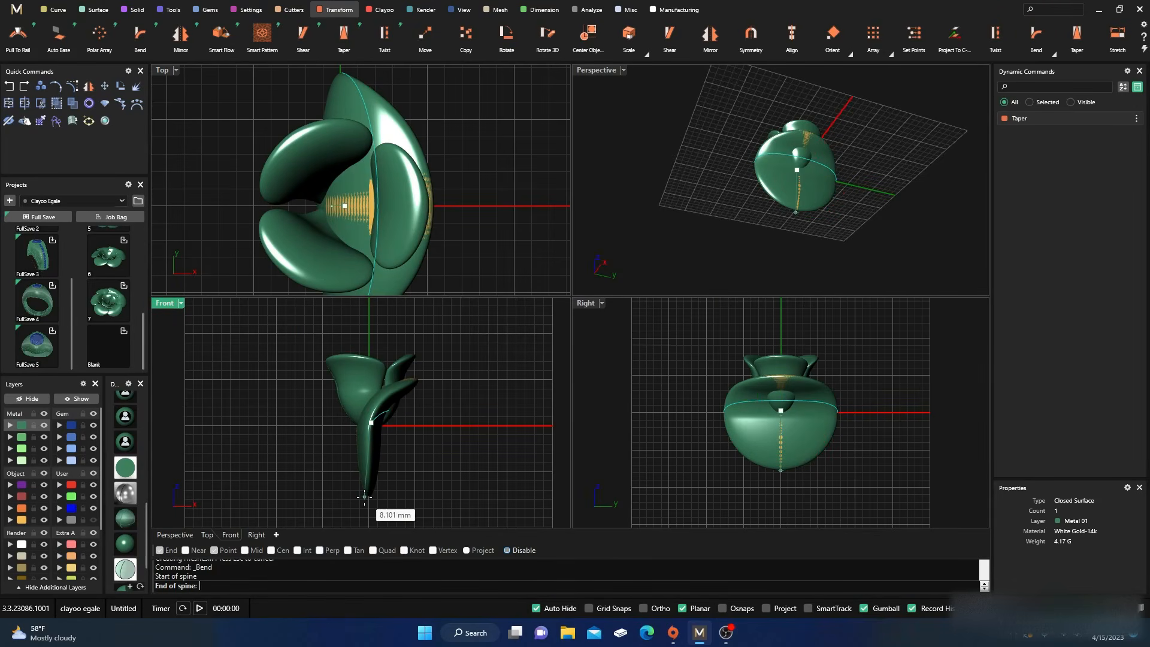
{"action": "left_click", "coordinate": [365, 497]}
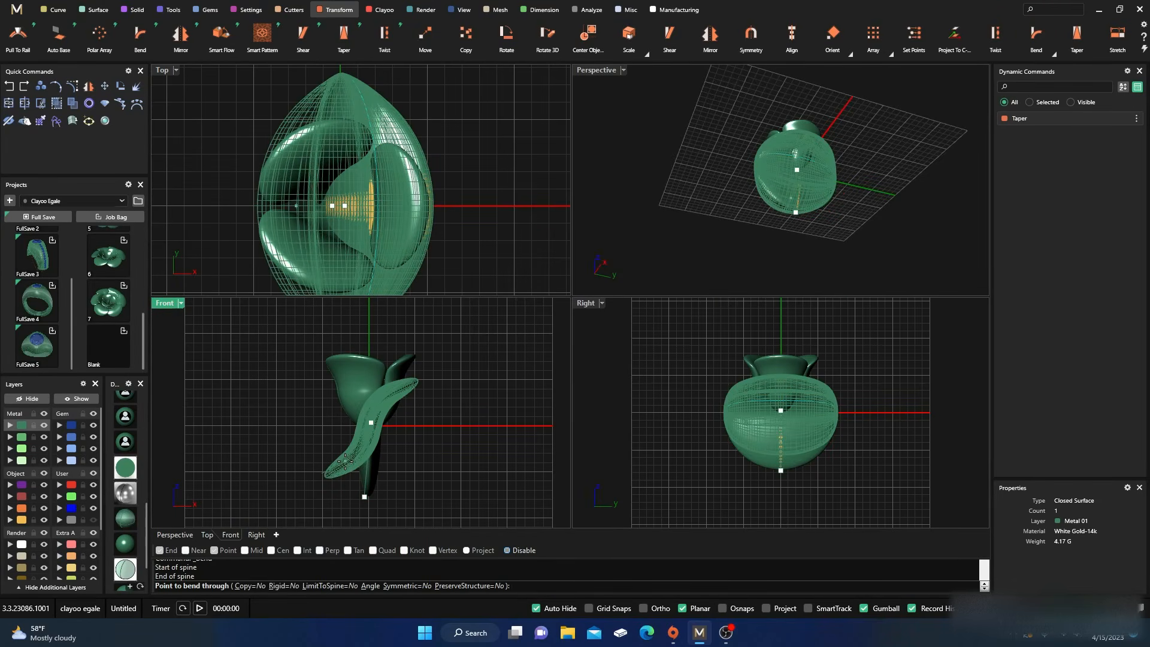
{"action": "left_click", "coordinate": [345, 461]}
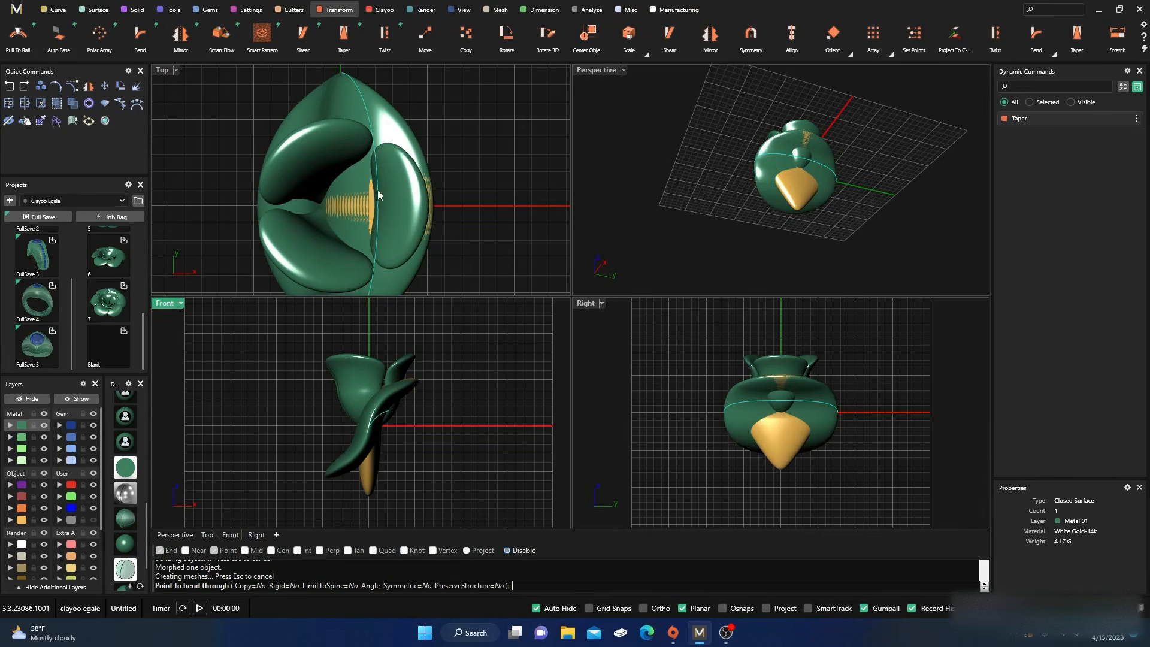
- Scale the bent source disc slightly narrower along Y and move it to the User 04 layer
{"action": "left_click", "coordinate": [372, 124]}
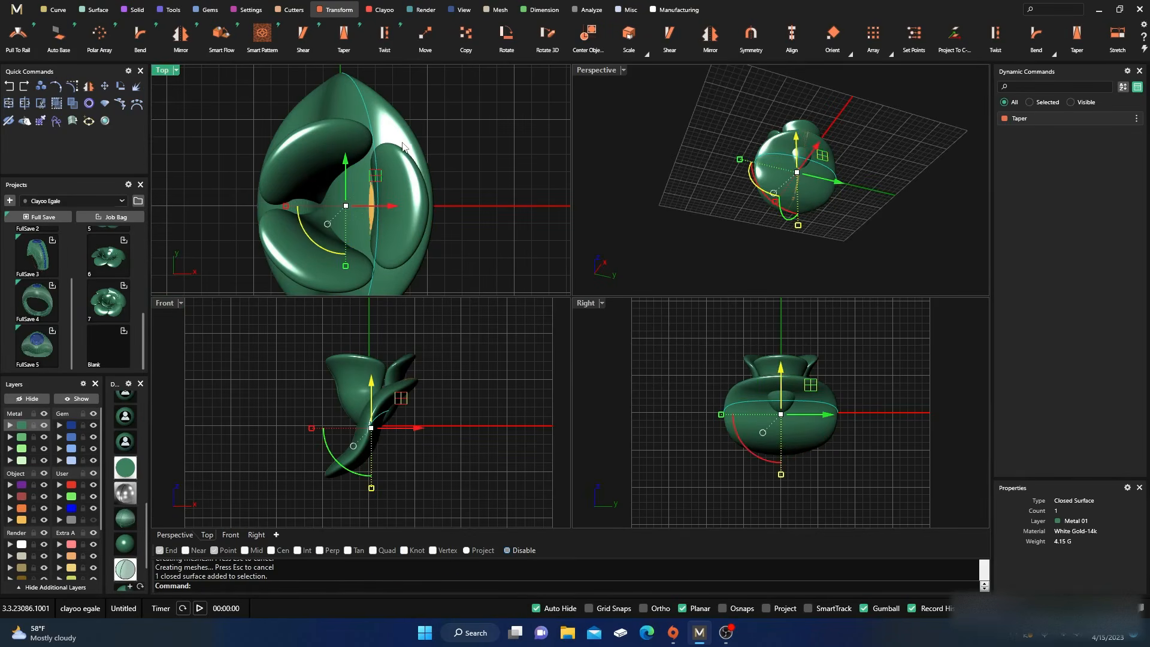
{"action": "scroll", "coordinate": [403, 145], "scroll_direction": "down", "scroll_amount": 3}
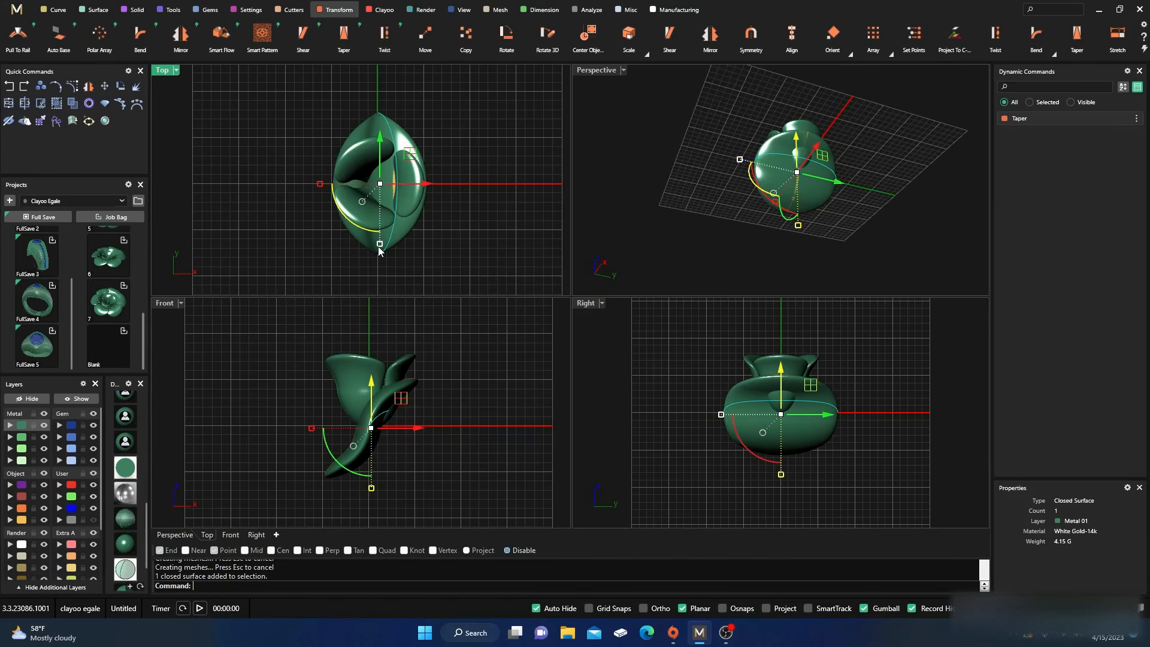
{"action": "mouse_move", "coordinate": [380, 244]}
{"action": "left_mouse_down"}
{"action": "mouse_move", "coordinate": [383, 258]}
{"action": "mouse_move", "coordinate": [364, 250]}
{"action": "left_mouse_up"}
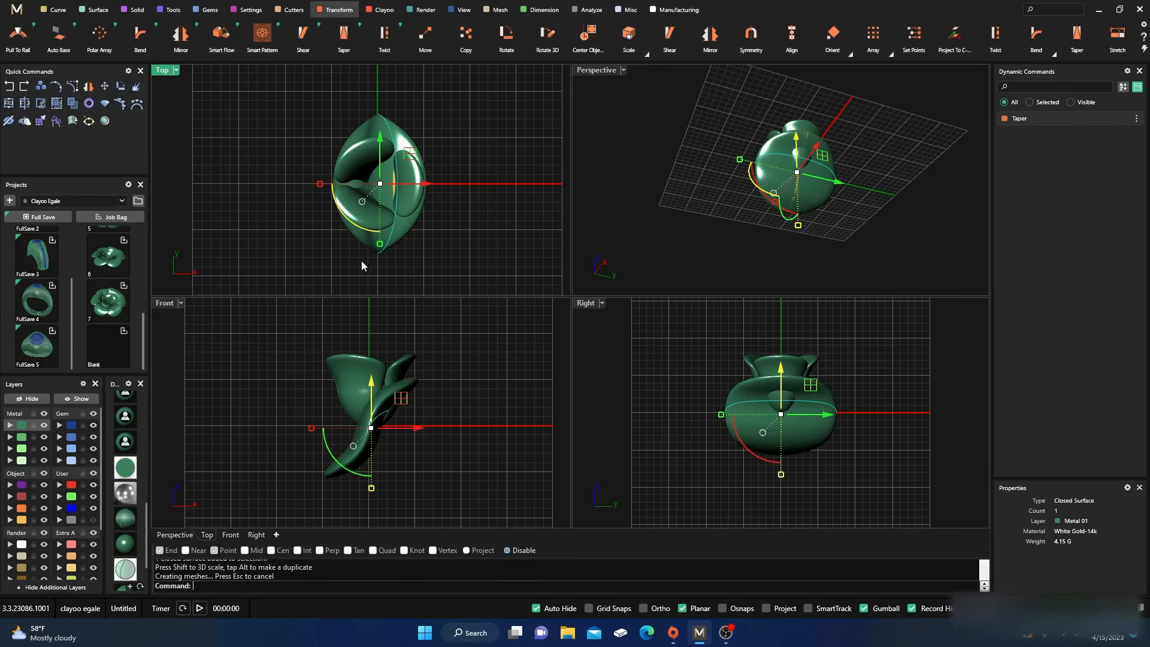
{"action": "left_click", "coordinate": [71, 520]}
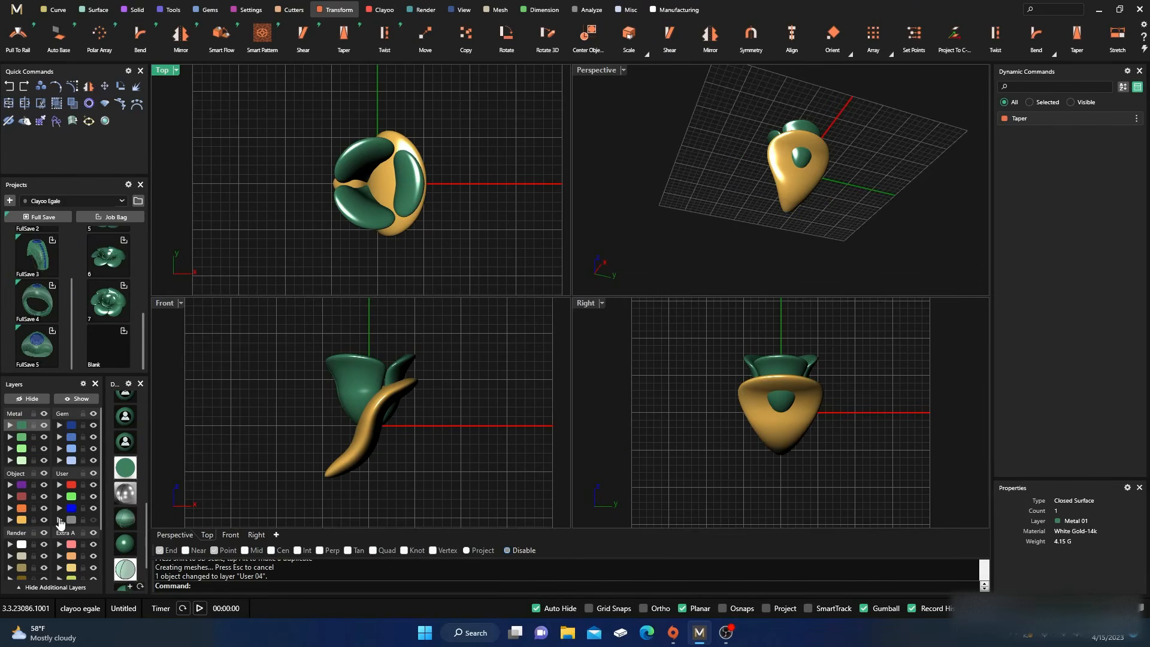
- Narrow the gold tapered petal along the Y axis in the Top view
{"action": "left_click", "coordinate": [368, 453]}
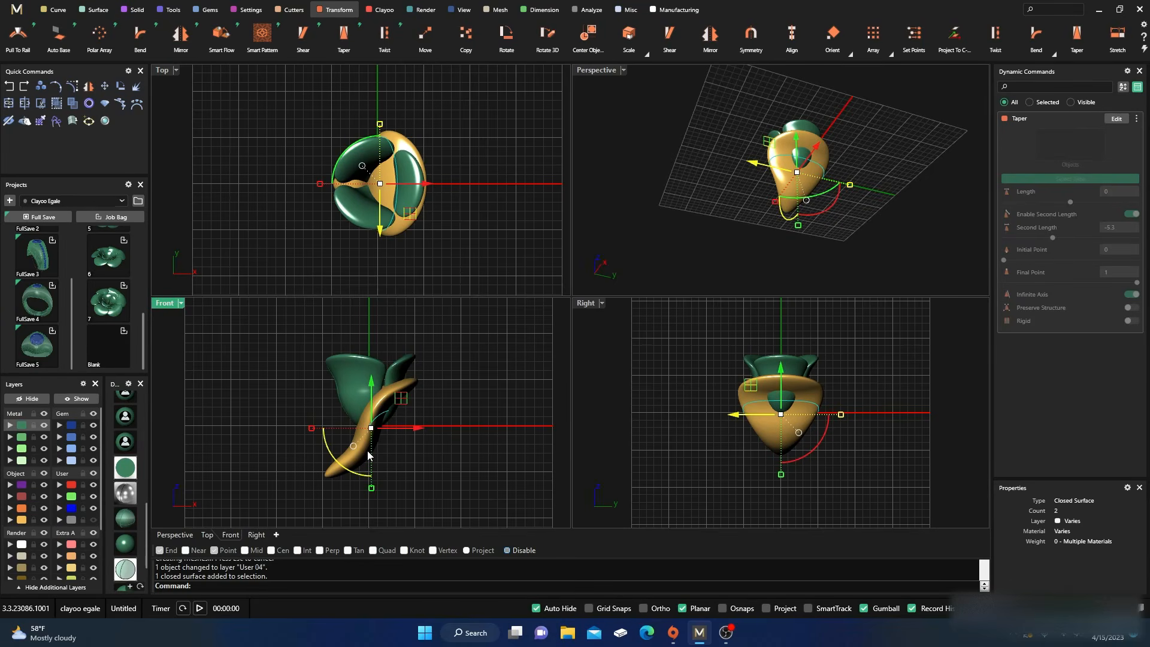
{"action": "mouse_move", "coordinate": [381, 125]}
{"action": "left_mouse_down"}
{"action": "mouse_move", "coordinate": [386, 151]}
{"action": "mouse_move", "coordinate": [379, 108]}
{"action": "left_mouse_up"}
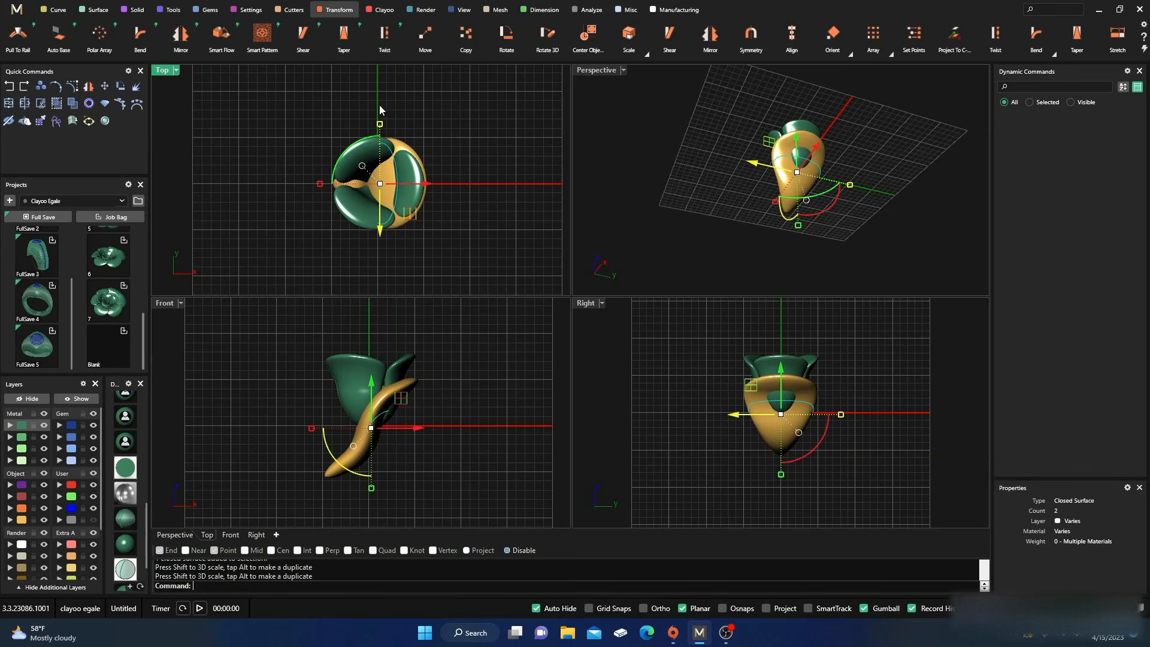
{"action": "left_click", "coordinate": [422, 132]}
- Move the gold petal up and outward along X beyond the inner petals, and reduce its height
{"action": "scroll", "coordinate": [385, 173], "scroll_direction": "up", "scroll_amount": 1}
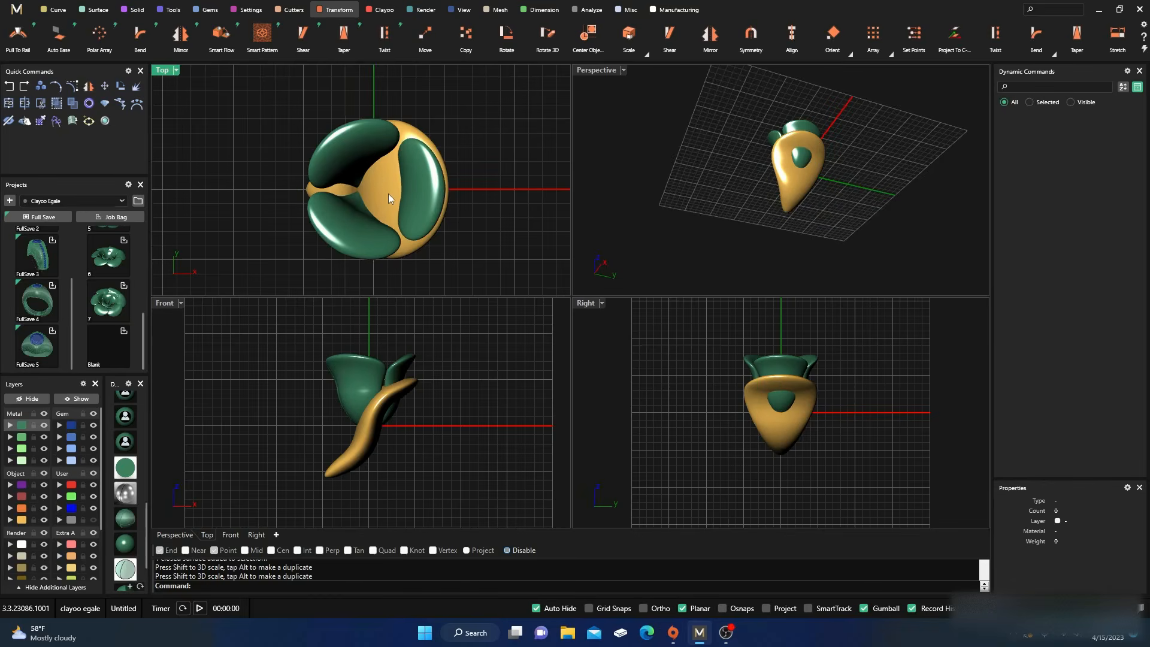
{"action": "left_click", "coordinate": [389, 196]}
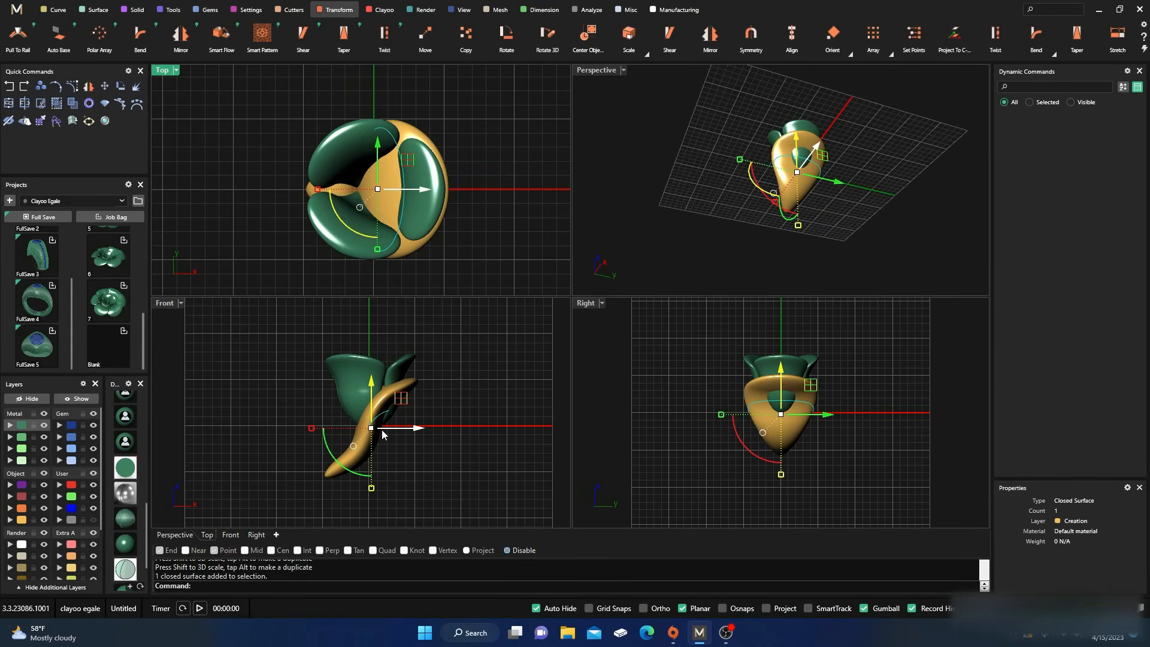
{"action": "left_click_drag", "start_coordinate": [372, 397], "coordinate": [380, 343]}
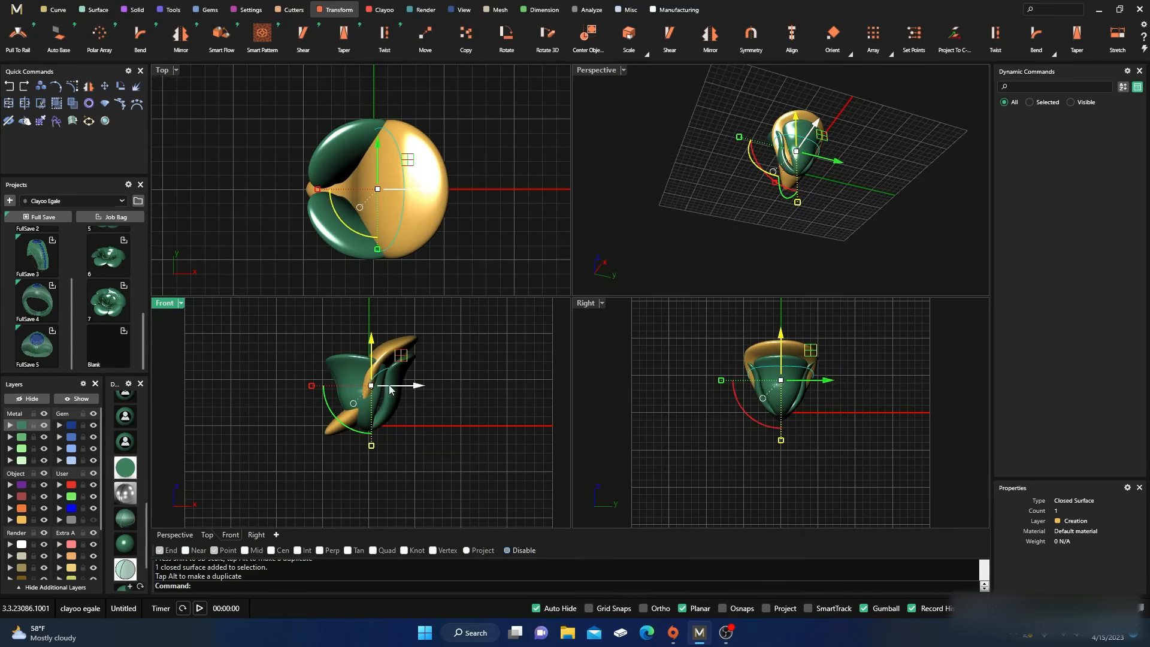
{"action": "left_click_drag", "start_coordinate": [417, 390], "coordinate": [450, 389]}
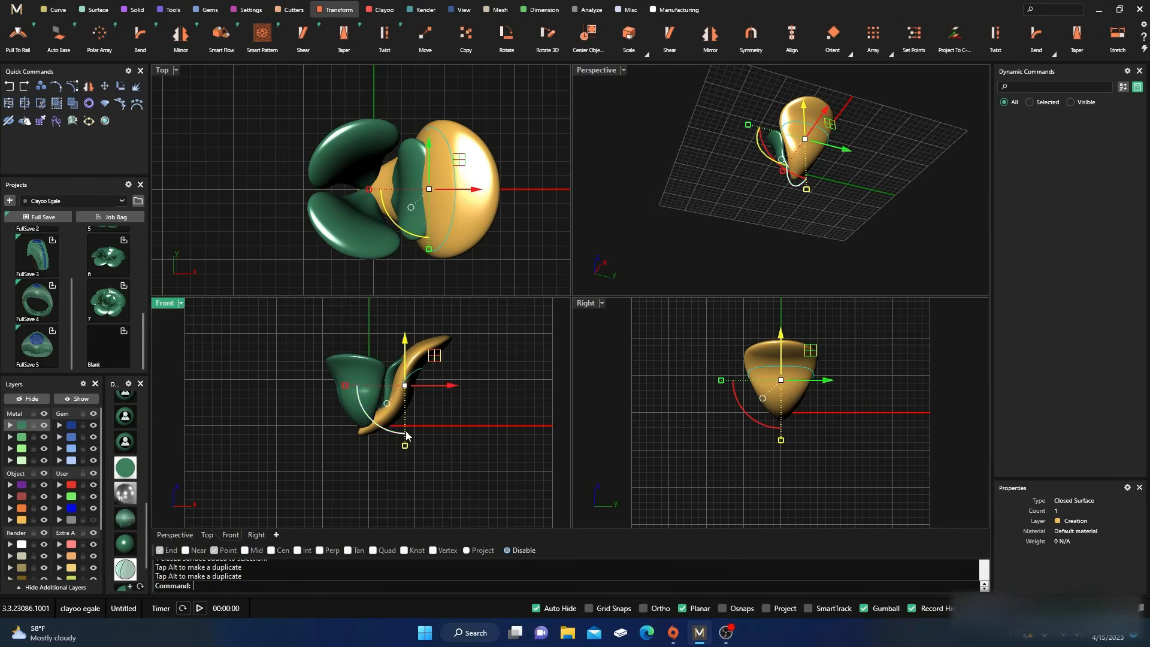
{"action": "left_click_drag", "start_coordinate": [405, 448], "coordinate": [417, 429]}
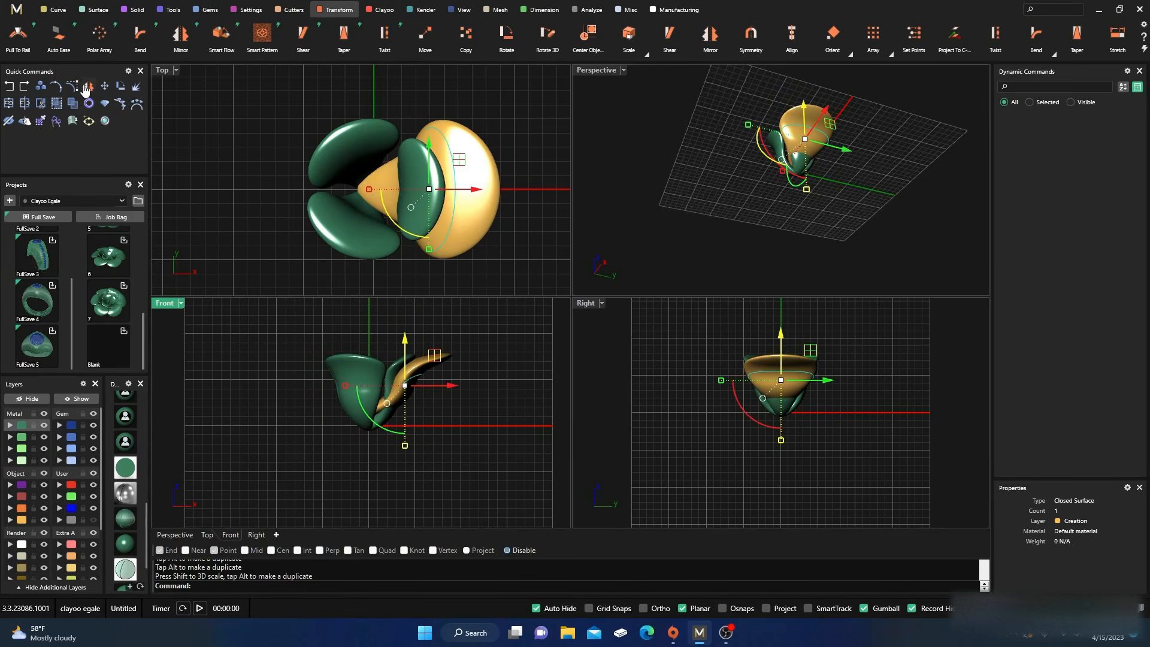
- Rotate the gold petal about 14 degrees more upright in the Front view and reposition it against the outside of the inner petal
{"action": "left_click", "coordinate": [506, 36]}
{"action": "left_click", "coordinate": [360, 413]}
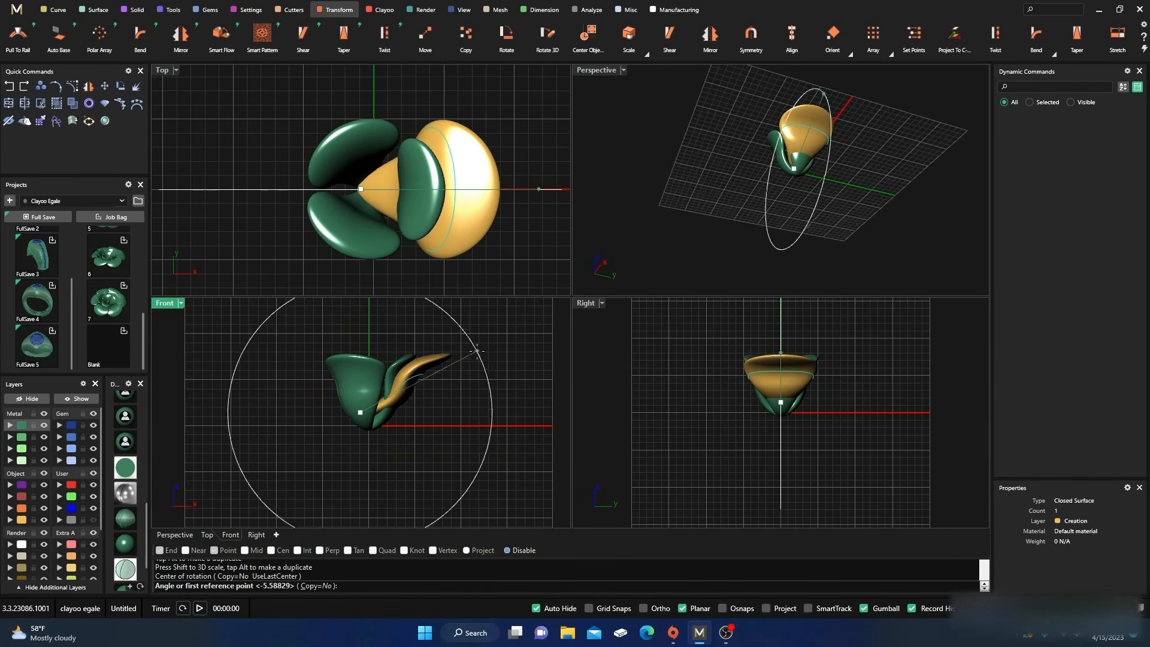
{"action": "left_click", "coordinate": [480, 339]}
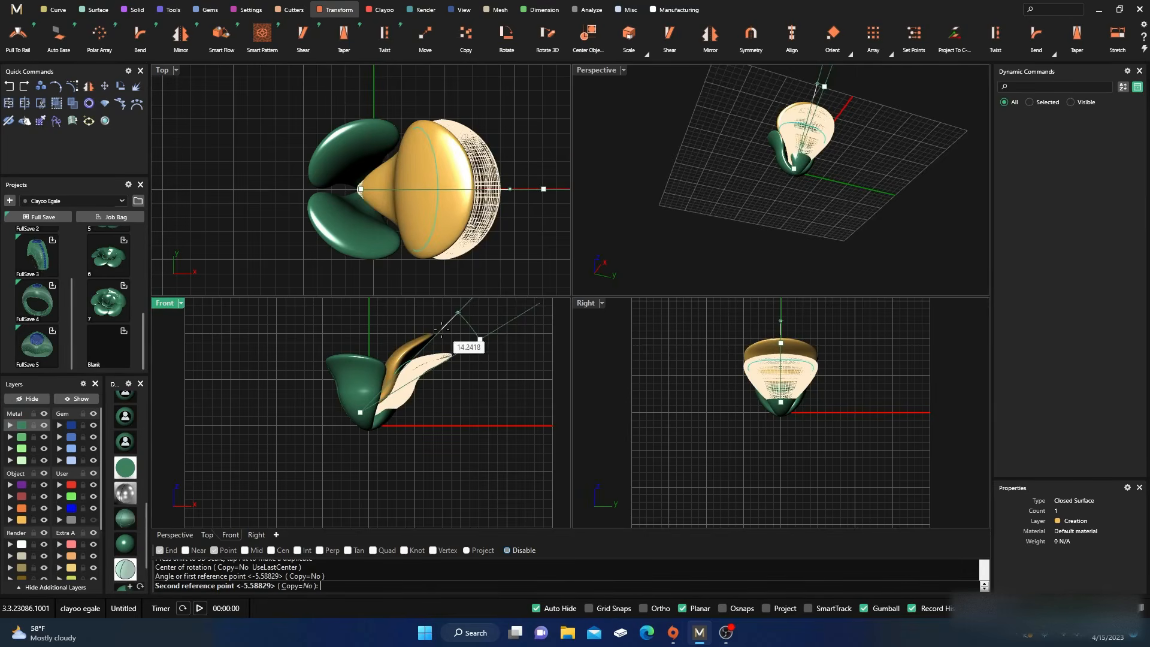
{"action": "left_click", "coordinate": [439, 328]}
{"action": "left_click_drag", "start_coordinate": [442, 381], "coordinate": [480, 390]}
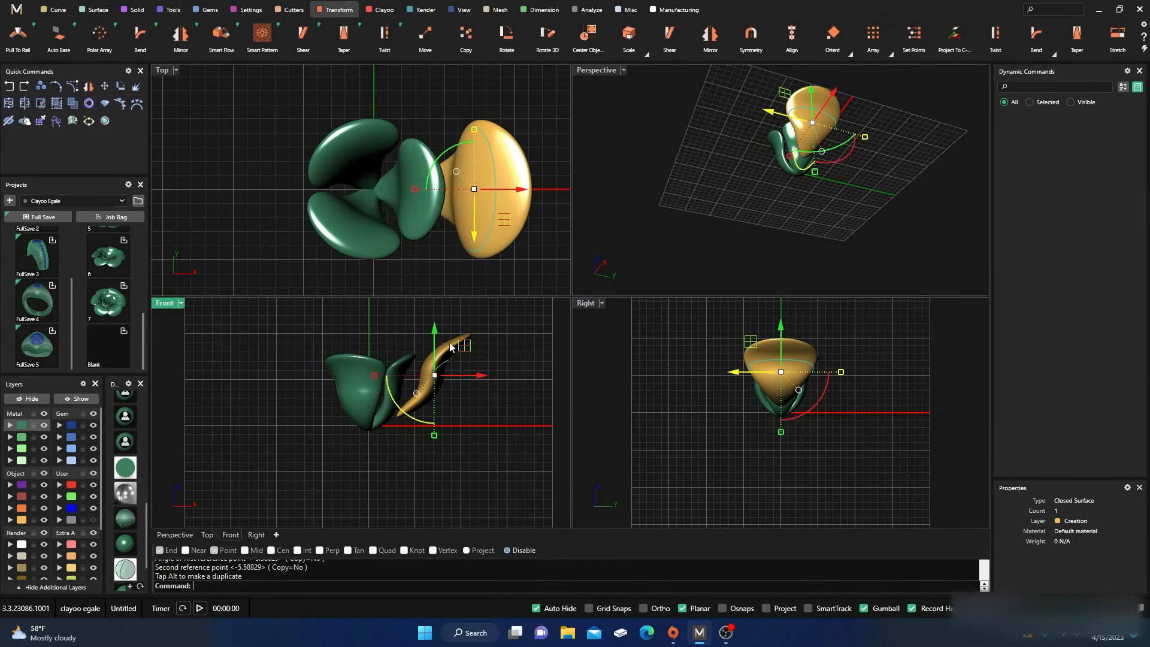
{"action": "left_click_drag", "start_coordinate": [434, 334], "coordinate": [432, 345]}
{"action": "left_click_drag", "start_coordinate": [479, 388], "coordinate": [470, 390]}
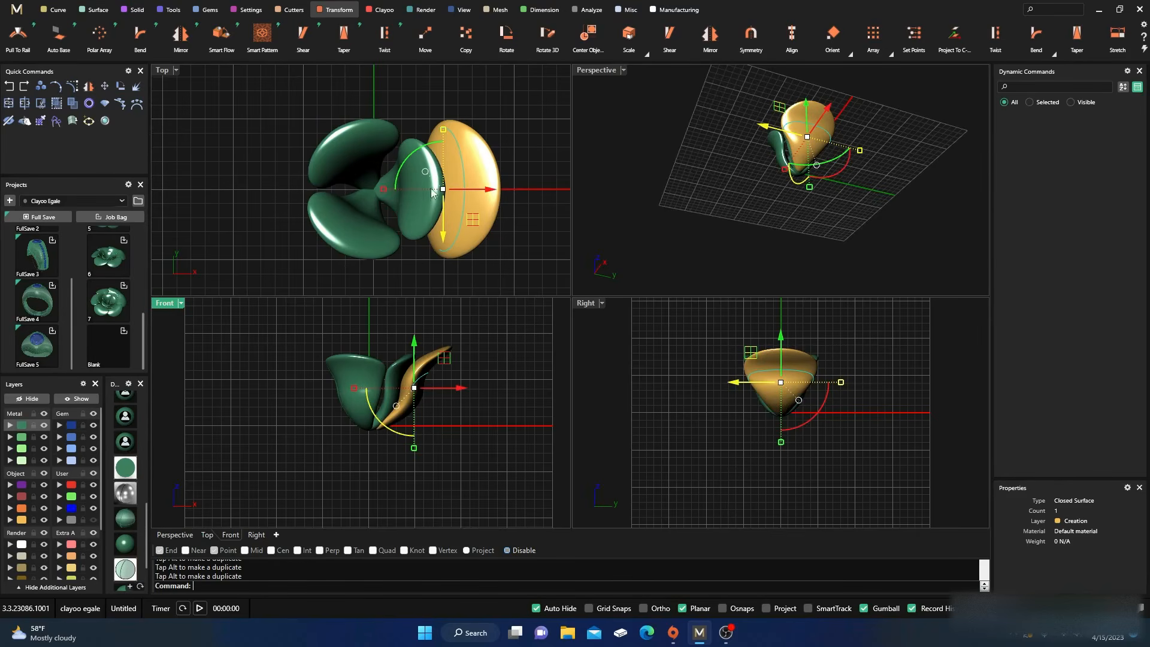
- Rotate the gold petal about 45 degrees counterclockwise around the origin in the Top view, placing it between two inner petals
{"action": "right_click_drag", "start_coordinate": [680, 138], "coordinate": [770, 249]}
{"action": "scroll", "coordinate": [796, 192], "scroll_direction": "up", "scroll_amount": 4}
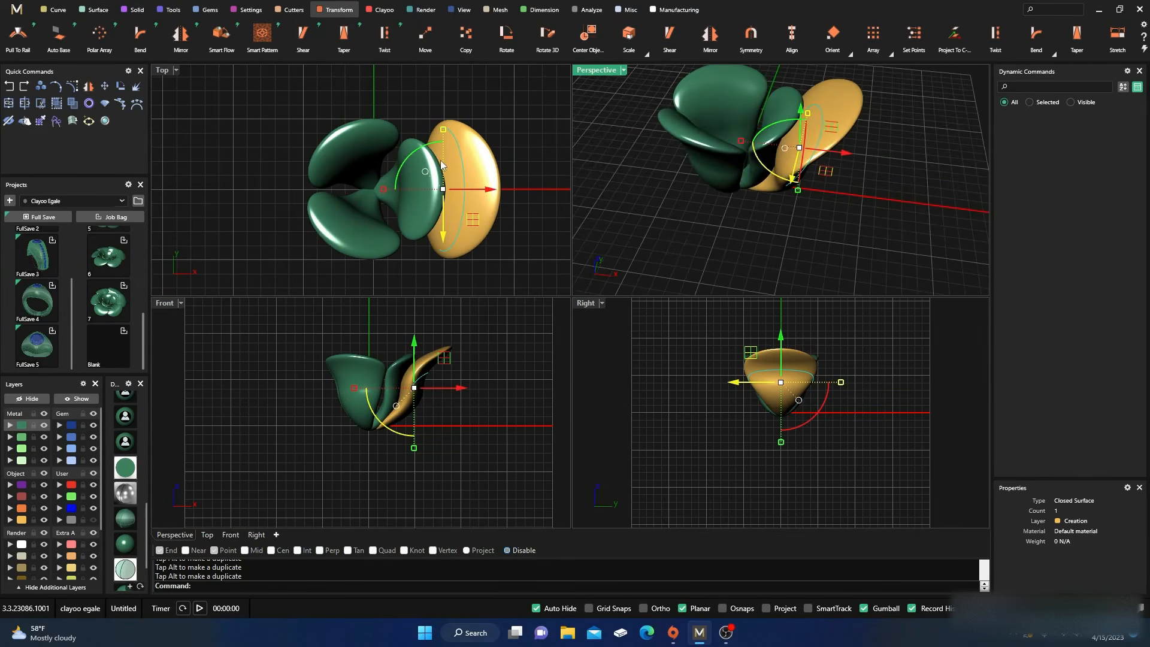
{"action": "right_click_drag", "start_coordinate": [422, 186], "coordinate": [386, 193]}
{"action": "right_click_drag", "start_coordinate": [444, 420], "coordinate": [437, 436]}
{"action": "scroll", "coordinate": [408, 406], "scroll_direction": "up", "scroll_amount": 2}
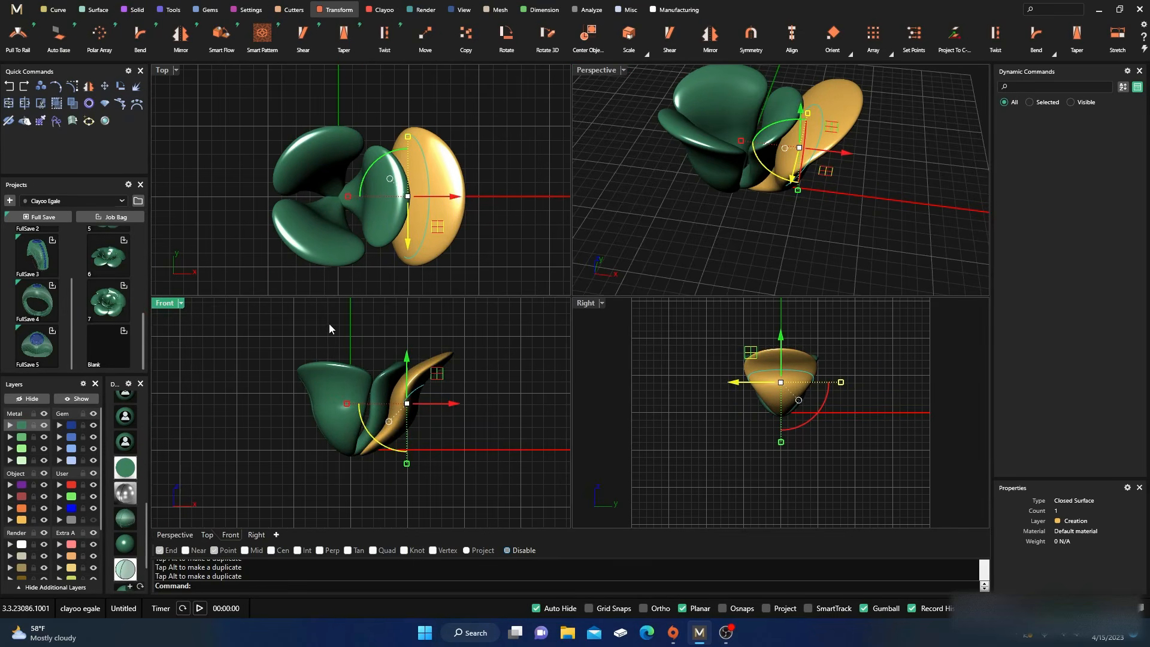
{"action": "left_click", "coordinate": [120, 90]}
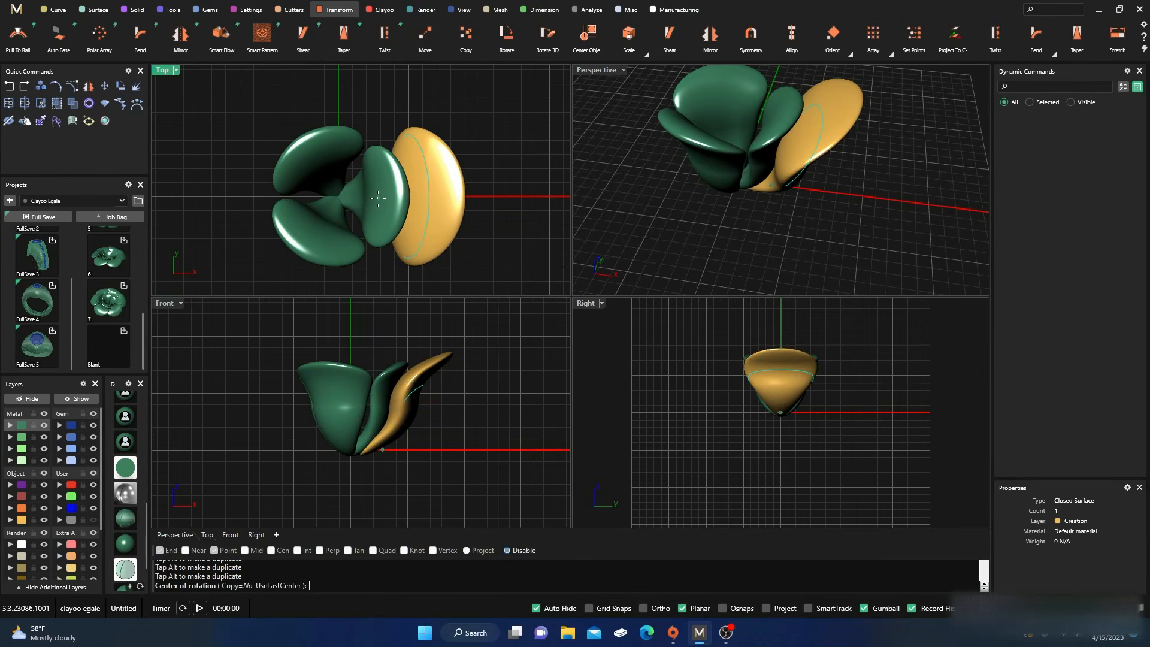
{"action": "left_click", "coordinate": [339, 196]}
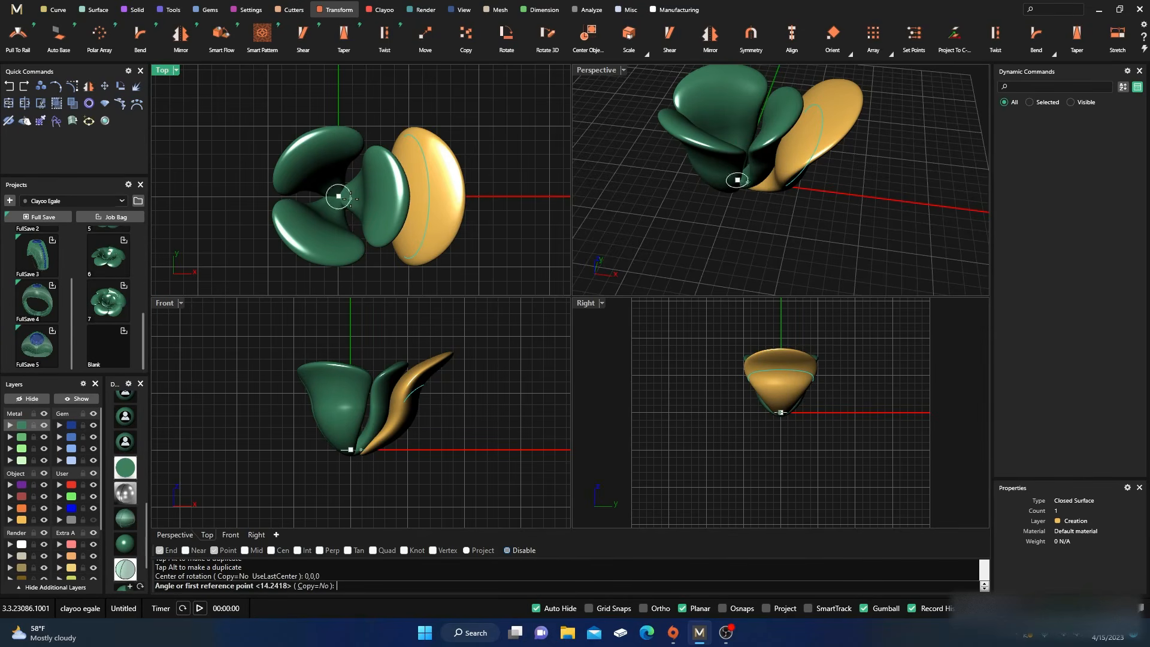
{"action": "left_click", "coordinate": [505, 196]}
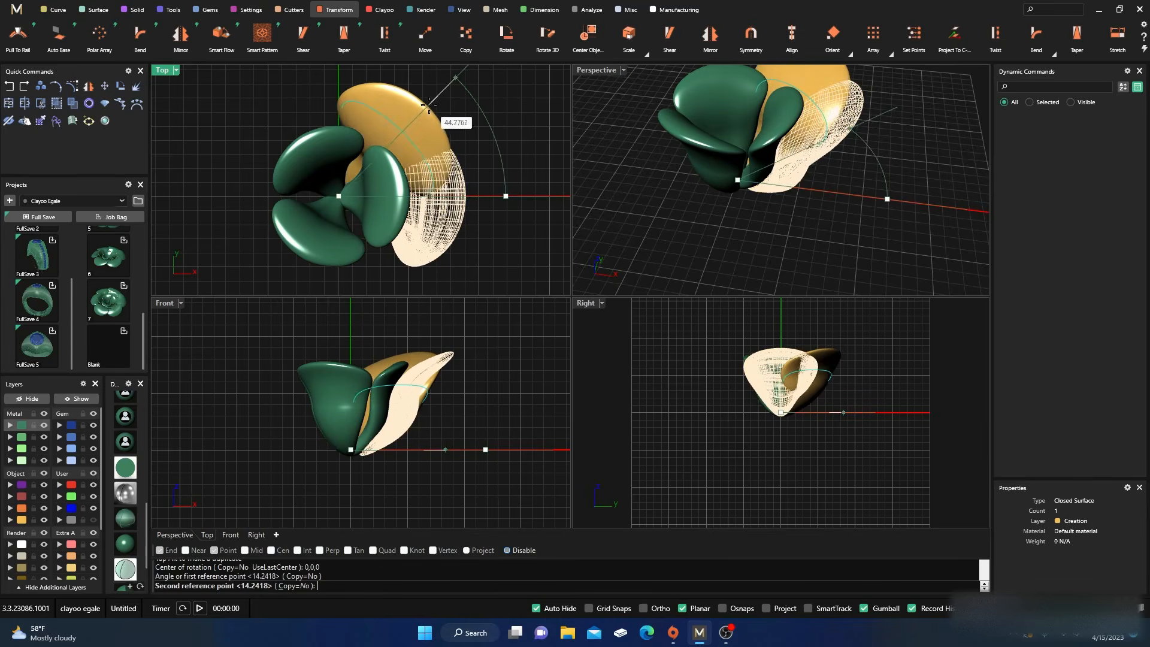
{"action": "left_click", "coordinate": [436, 103]}
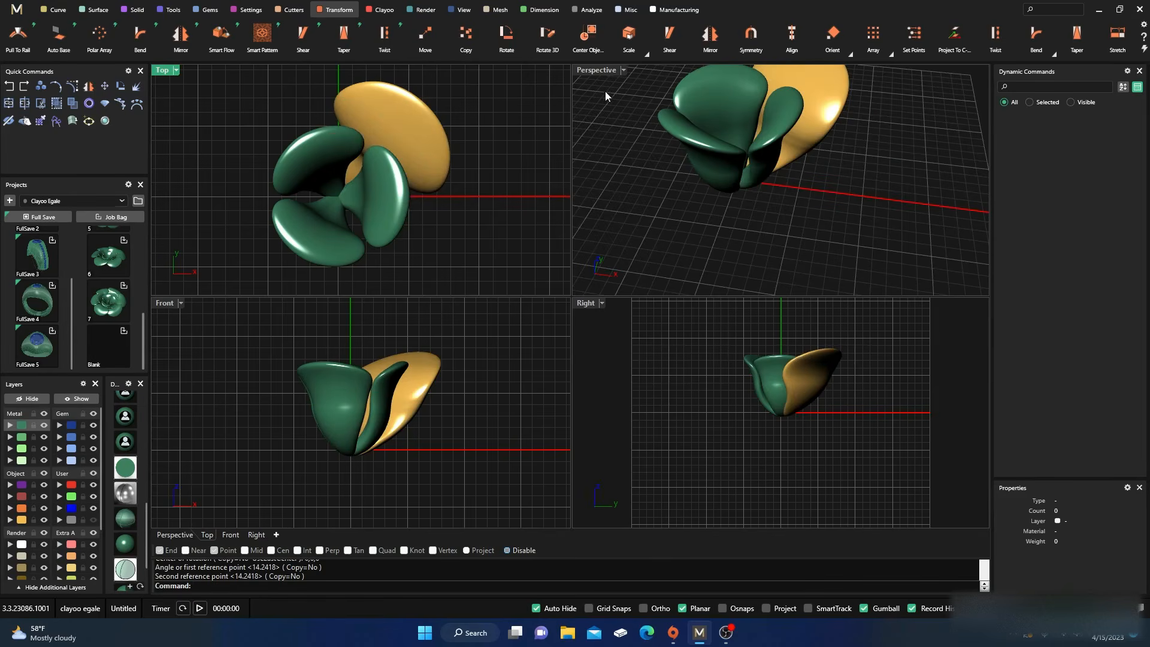
- Move the gold petal slightly inward in the Top view, closer to the inner green petals
{"action": "double_click", "coordinate": [602, 71]}
{"action": "right_click_drag", "start_coordinate": [630, 170], "coordinate": [436, 390]}
{"action": "scroll", "coordinate": [442, 384], "scroll_direction": "down", "scroll_amount": 3}
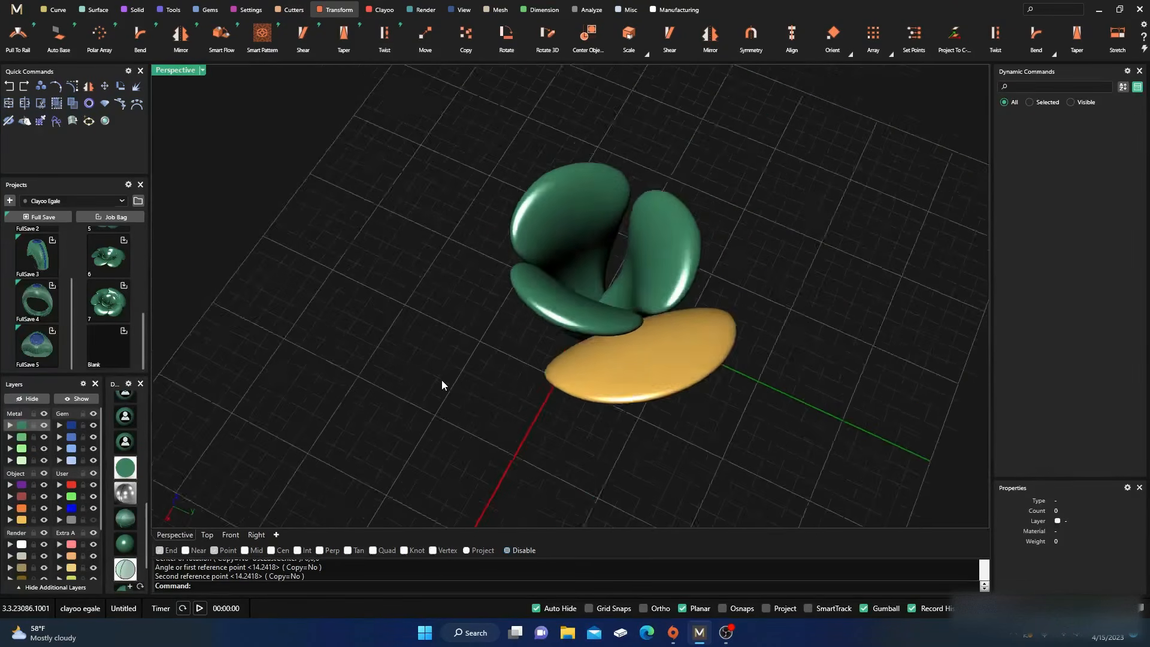
{"action": "left_click", "coordinate": [695, 370]}
{"action": "right_click_drag", "start_coordinate": [564, 430], "coordinate": [676, 394]}
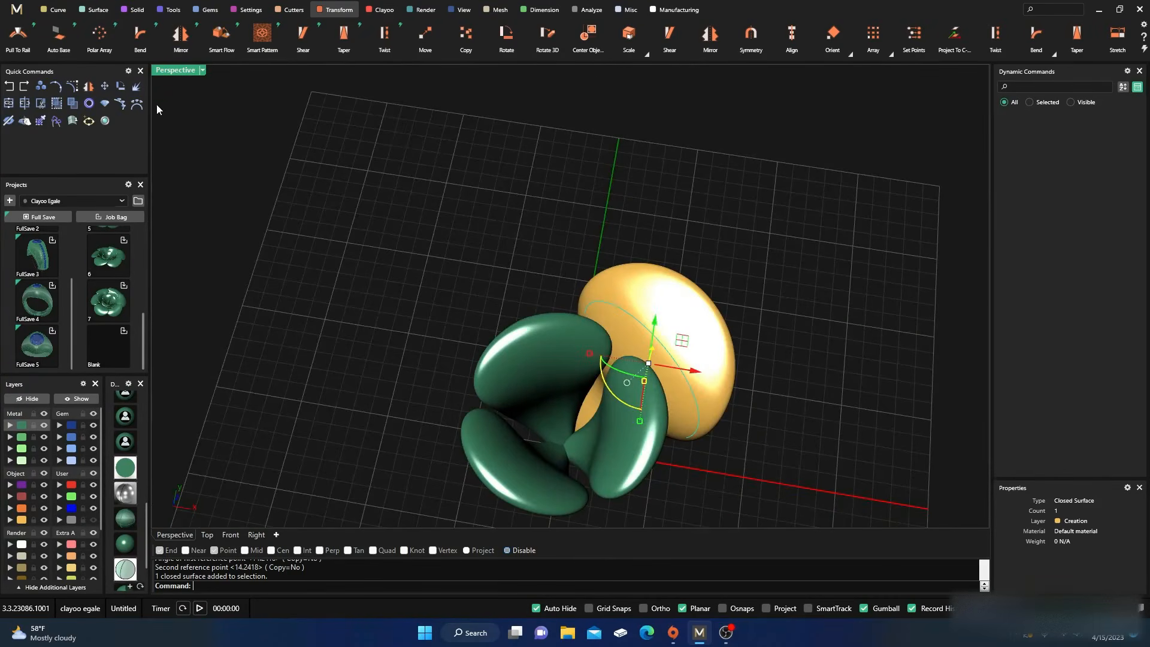
{"action": "double_click", "coordinate": [174, 73]}
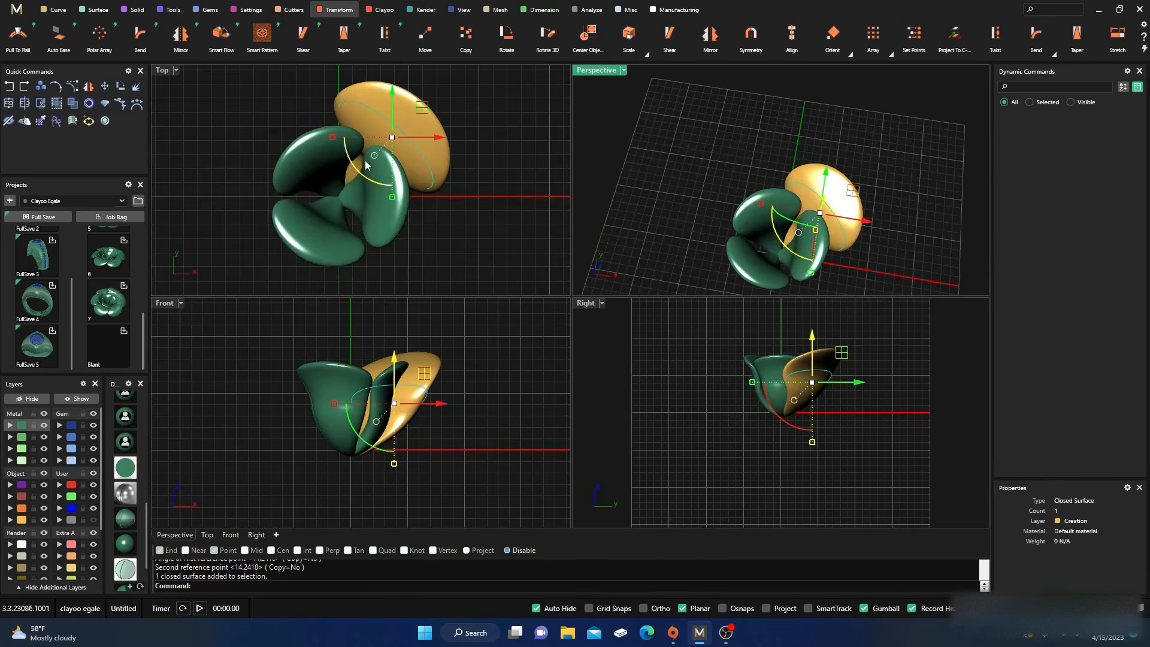
{"action": "scroll", "coordinate": [365, 160], "scroll_direction": "up", "scroll_amount": 3}
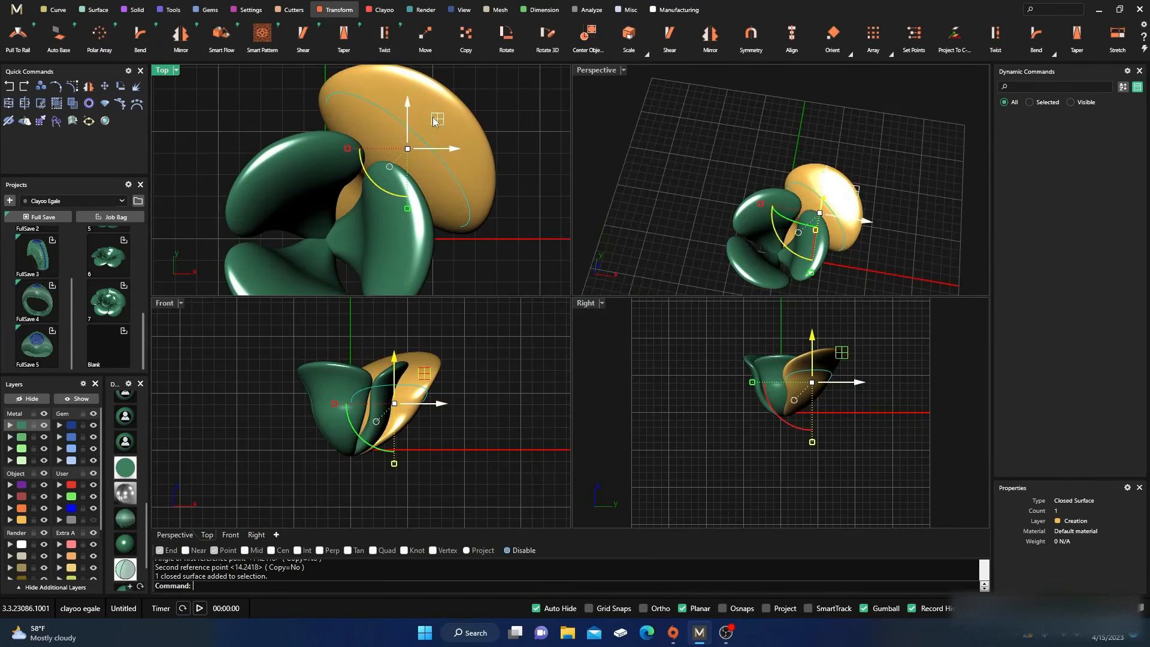
{"action": "left_click_drag", "start_coordinate": [434, 120], "coordinate": [425, 118]}
{"action": "left_click", "coordinate": [507, 98]}
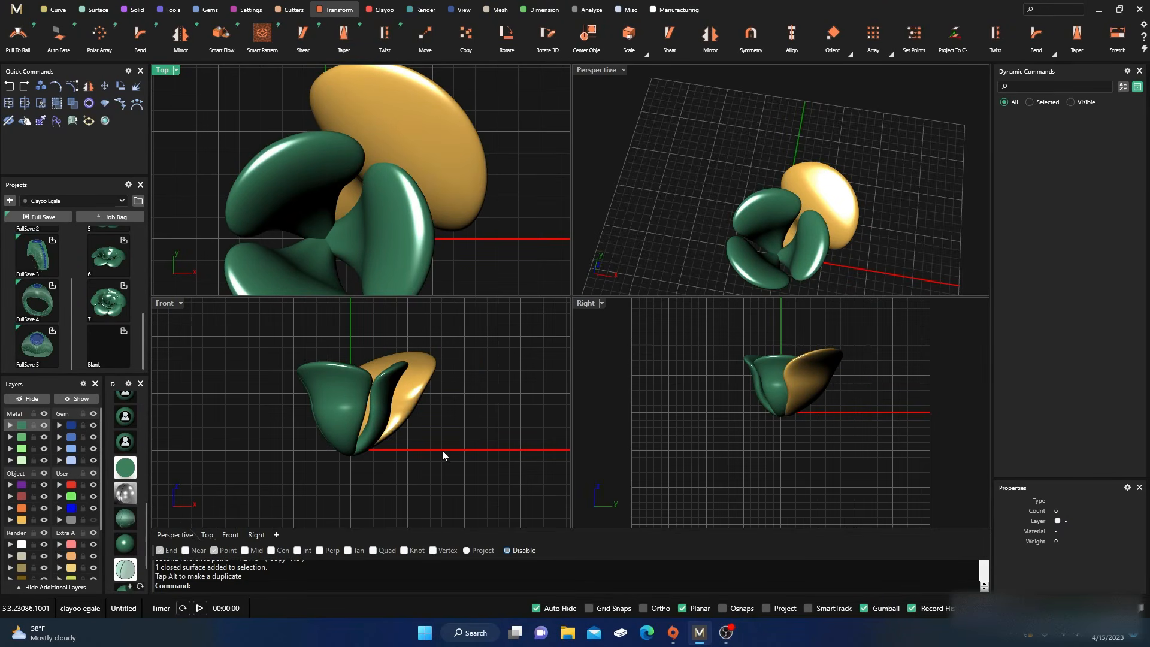
- Try a polar array of the gold petal from the Front view around the origin with 3 items over 360 degrees, and undo it
{"action": "mouse_move", "coordinate": [683, 453]}
{"action": "right_mouse_down"}
{"action": "mouse_move", "coordinate": [719, 401]}
{"action": "mouse_move", "coordinate": [689, 473]}
{"action": "right_mouse_up"}
{"action": "right_click_drag", "start_coordinate": [780, 279], "coordinate": [633, 218]}
{"action": "scroll", "coordinate": [784, 210], "scroll_direction": "up", "scroll_amount": 7}
{"action": "scroll", "coordinate": [760, 195], "scroll_direction": "down", "scroll_amount": 5}
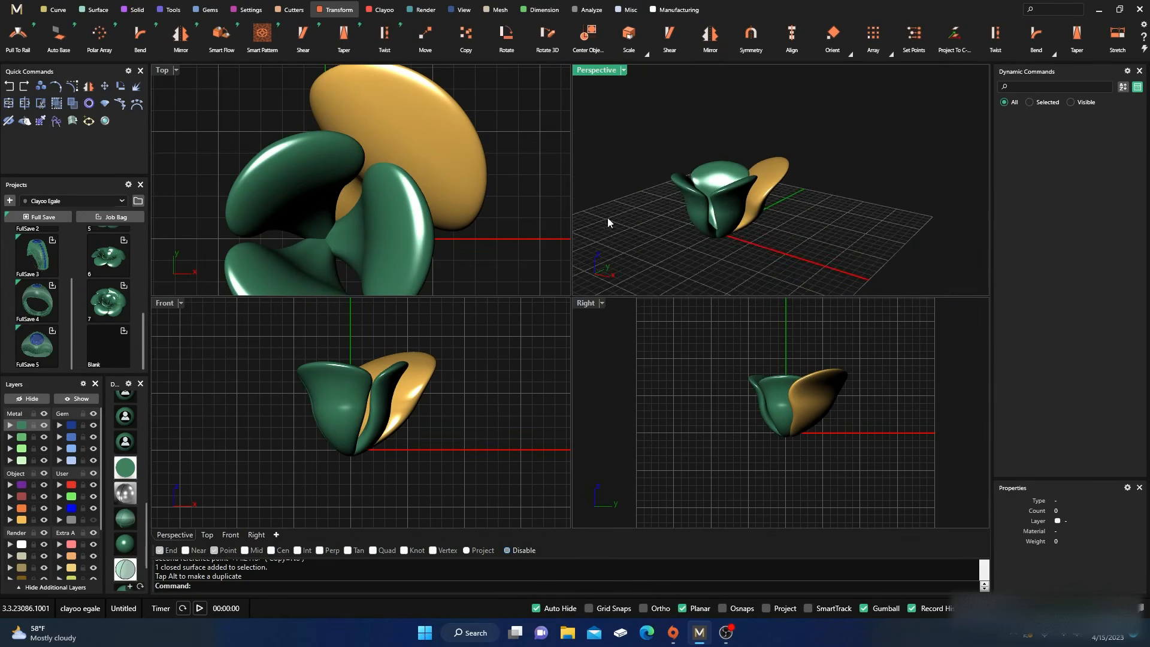
{"action": "right_click_drag", "start_coordinate": [363, 104], "coordinate": [363, 104]}
{"action": "left_click", "coordinate": [363, 103]}
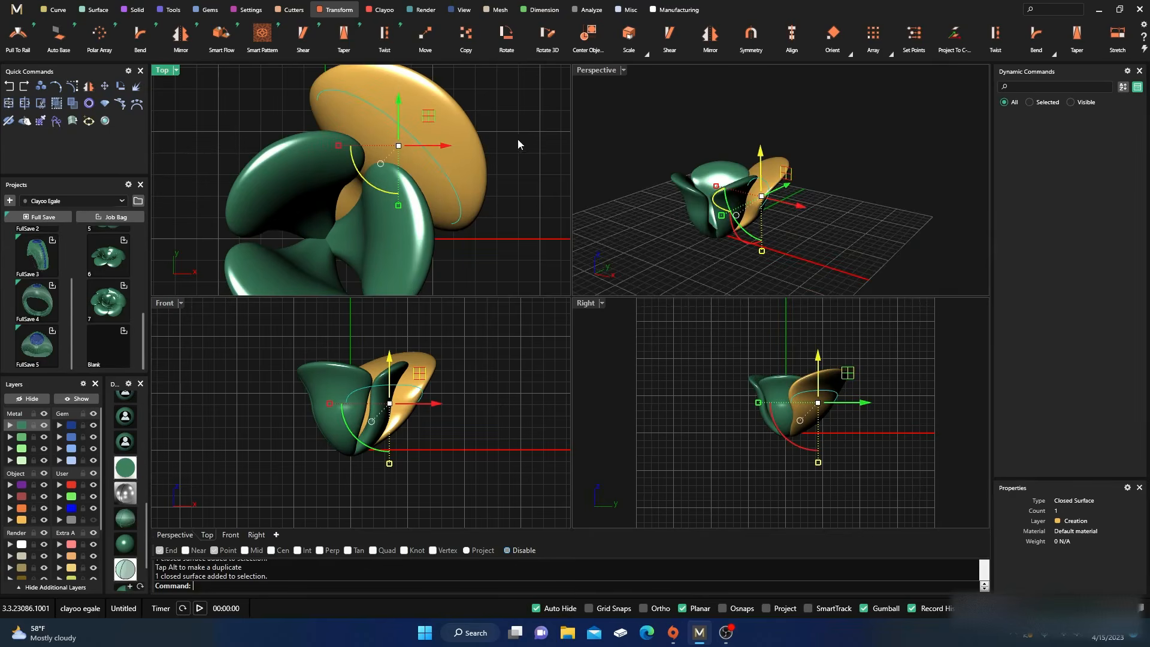
{"action": "left_click", "coordinate": [889, 53]}
{"action": "left_click", "coordinate": [876, 77]}
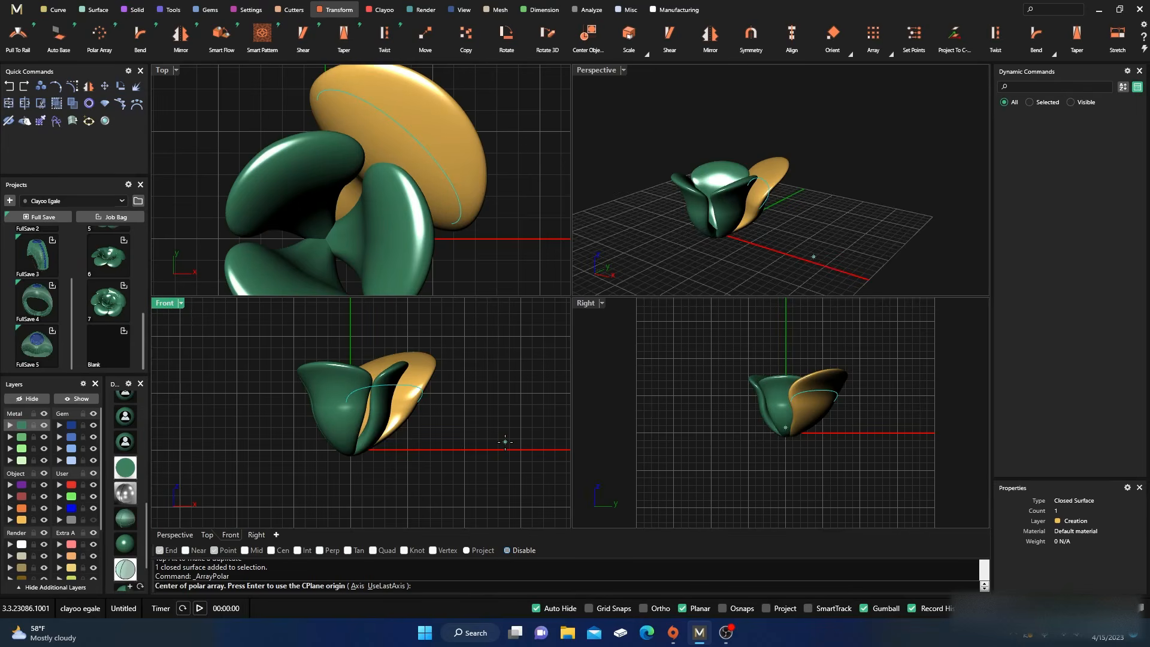
{"action": "key", "text": "Return"}
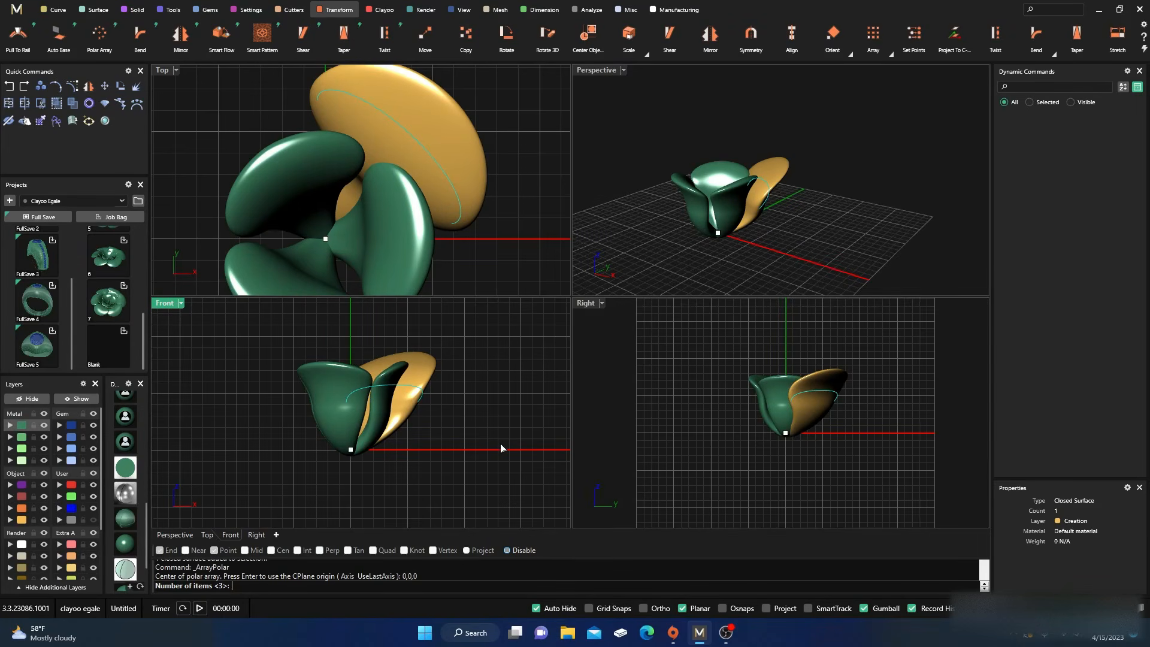
{"action": "key", "text": "Return"}
{"action": "key", "text": "Return"}
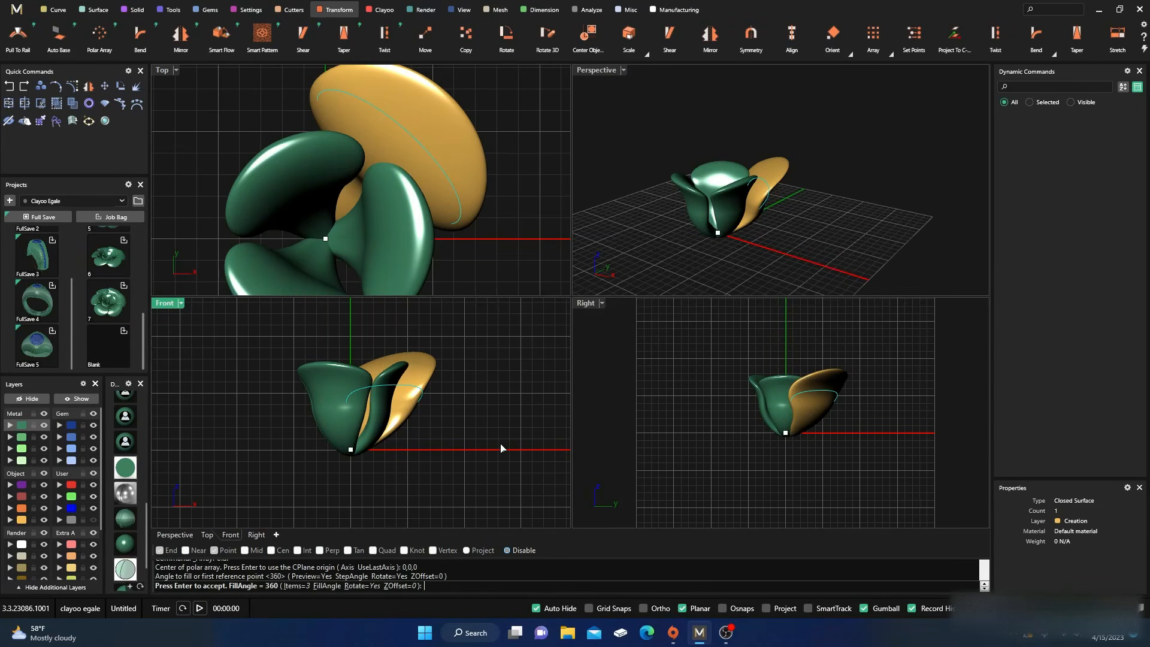
{"action": "key", "text": "Return"}
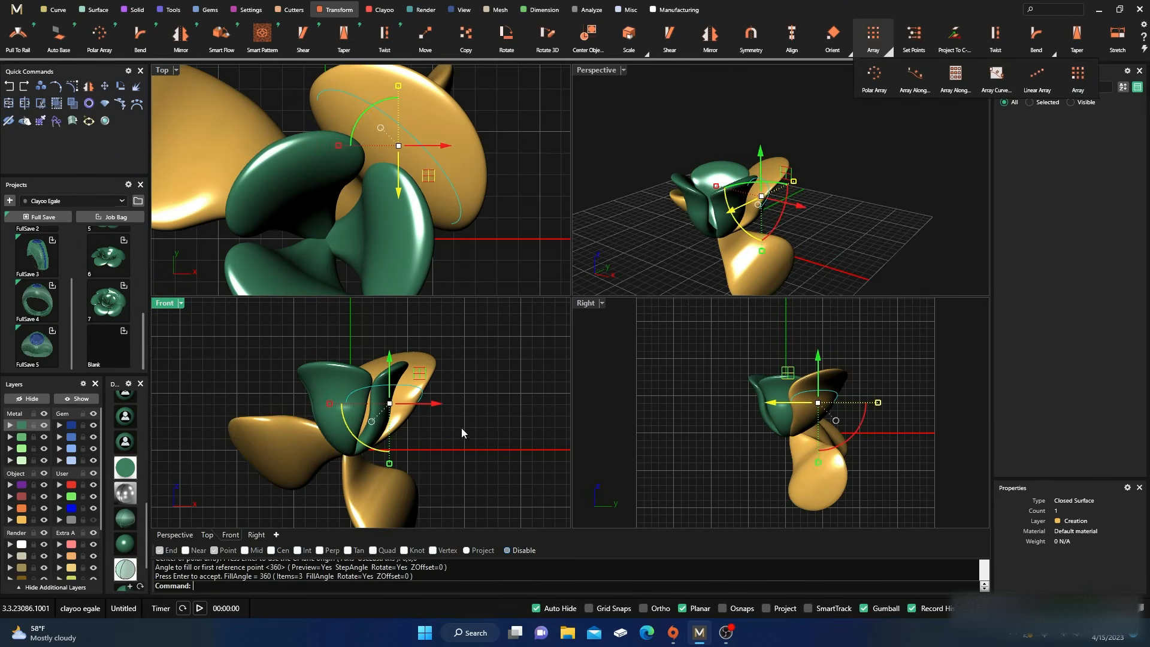
{"action": "left_click", "coordinate": [9, 87]}
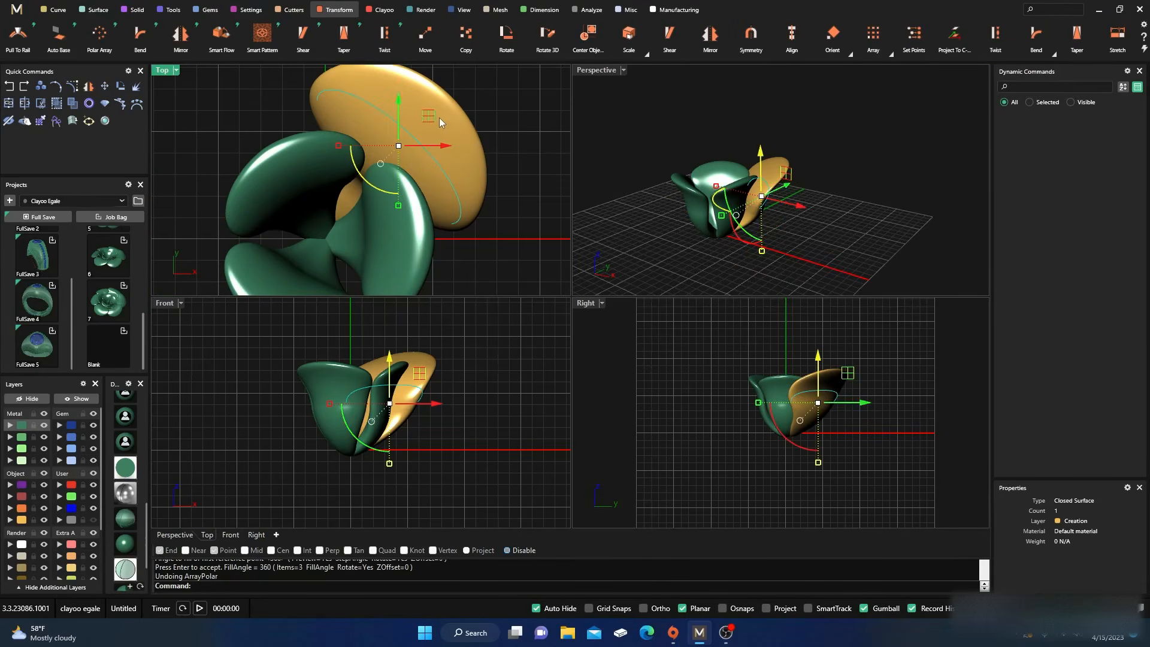
- Polar-array the gold petal around the origin in the Top view with 3 items over 360 degrees
{"action": "scroll", "coordinate": [383, 183], "scroll_direction": "down", "scroll_amount": 3}
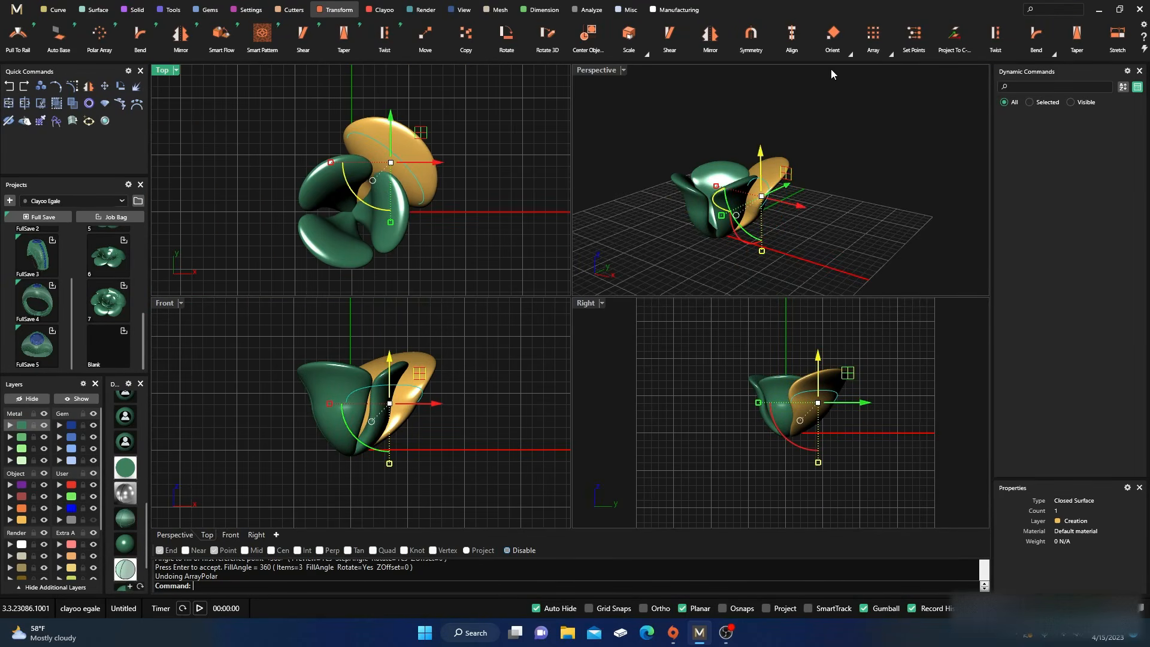
{"action": "left_click", "coordinate": [889, 58]}
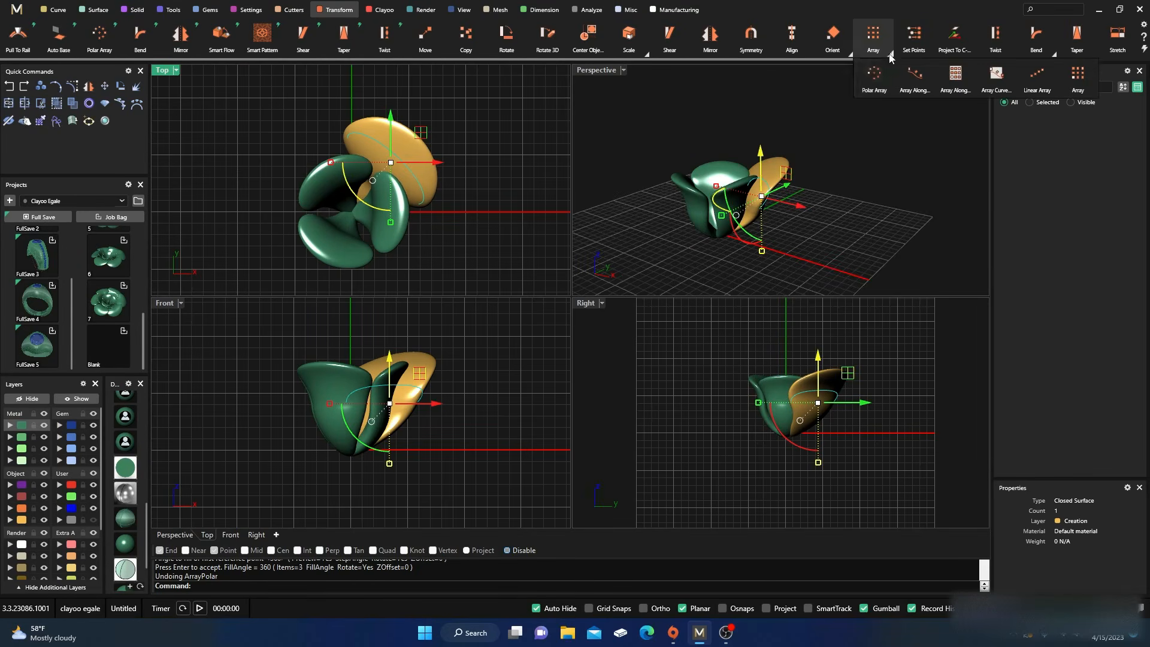
{"action": "left_click", "coordinate": [881, 79]}
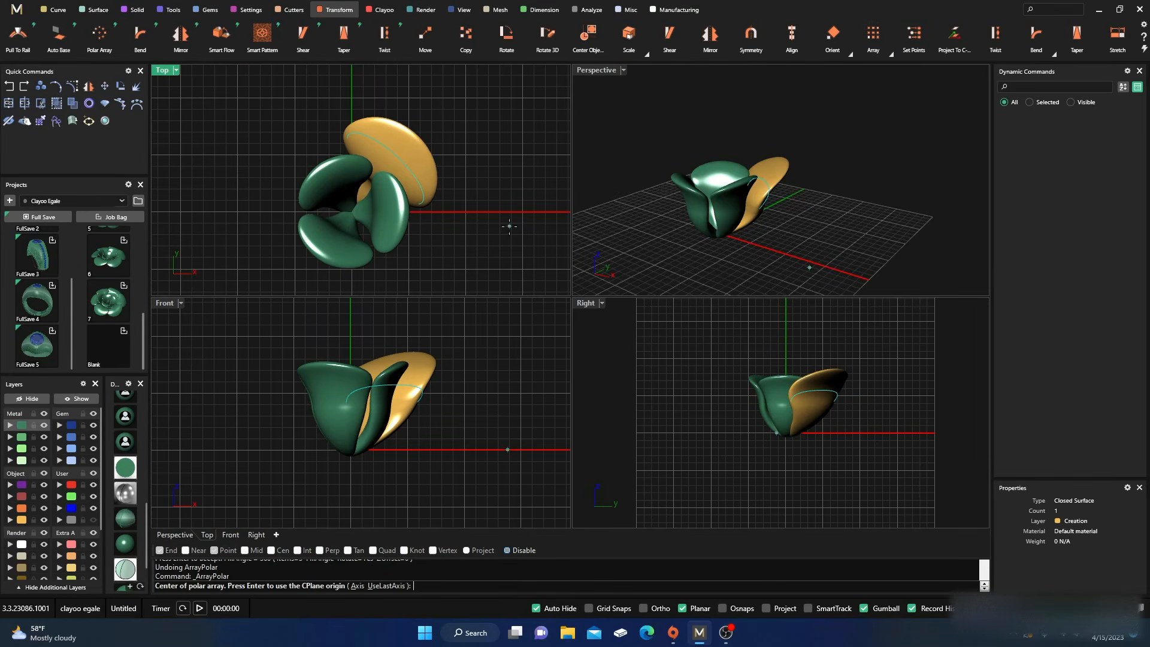
{"action": "key", "text": "Return"}
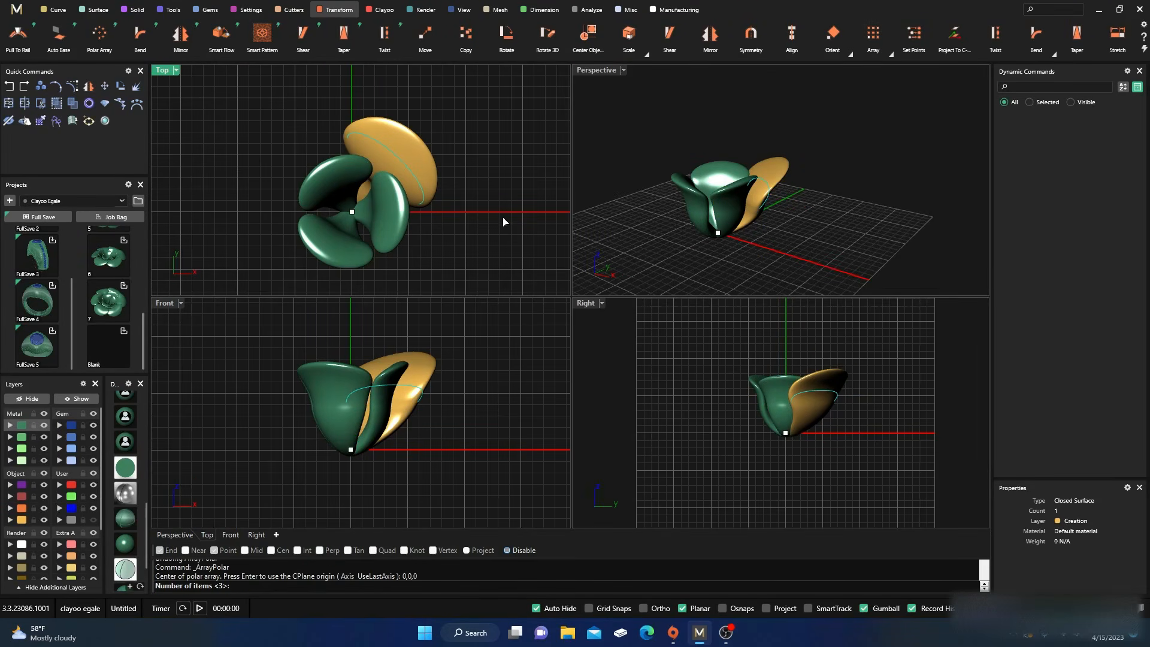
{"action": "key", "text": "Return"}
{"action": "key", "text": "Return"}
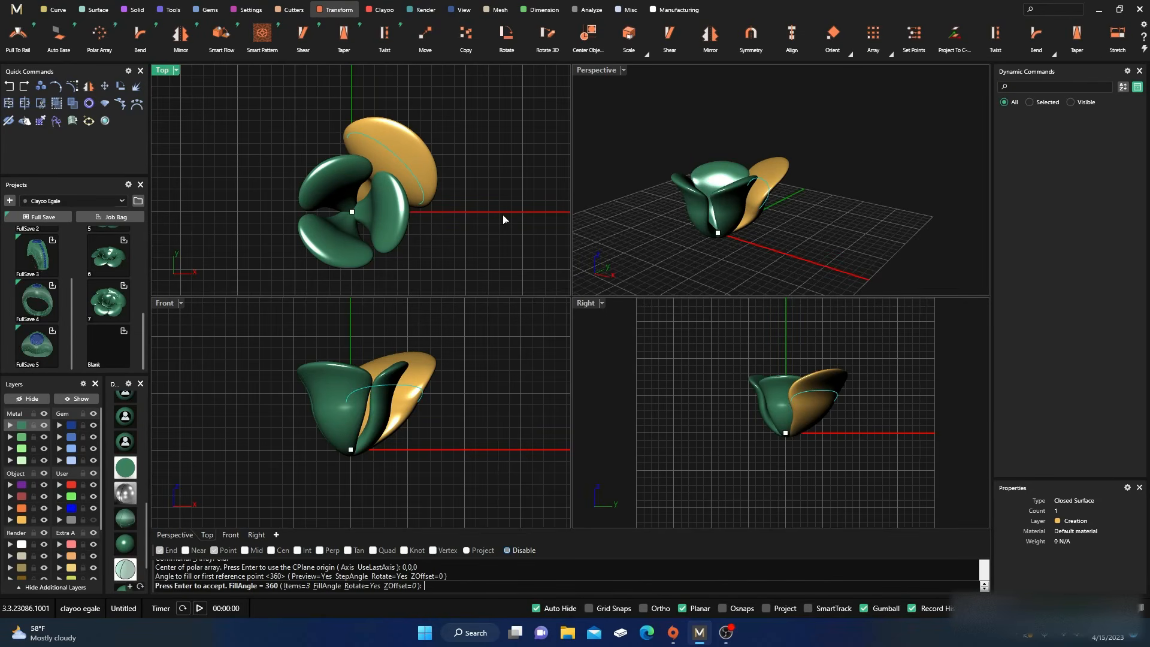
{"action": "key", "text": "Return"}
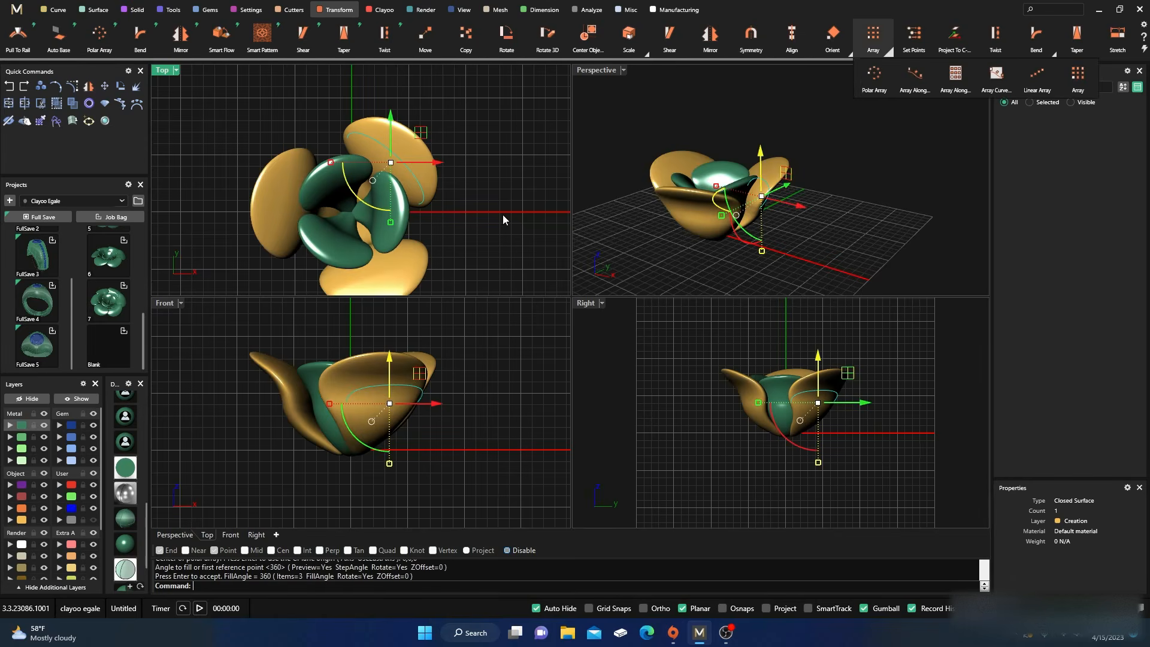
- Repeat the Top view polar array of the gold petal around the origin, keeping 3 items and a 360-degree fill
{"action": "key", "text": "Return"}
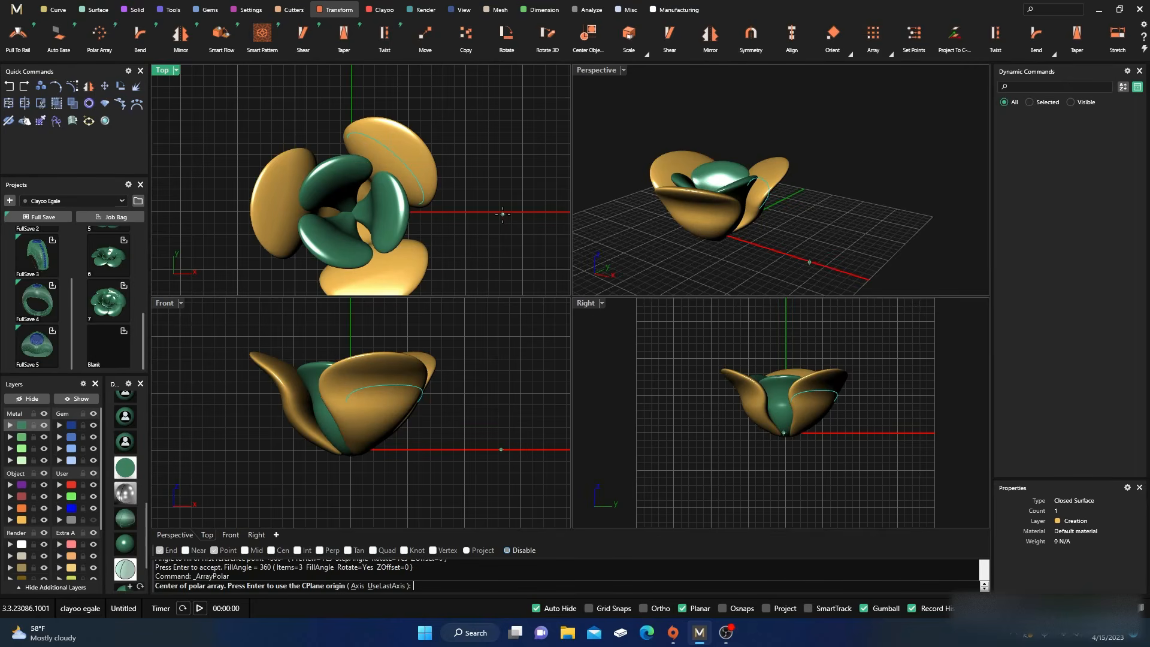
{"action": "key", "text": "Return"}
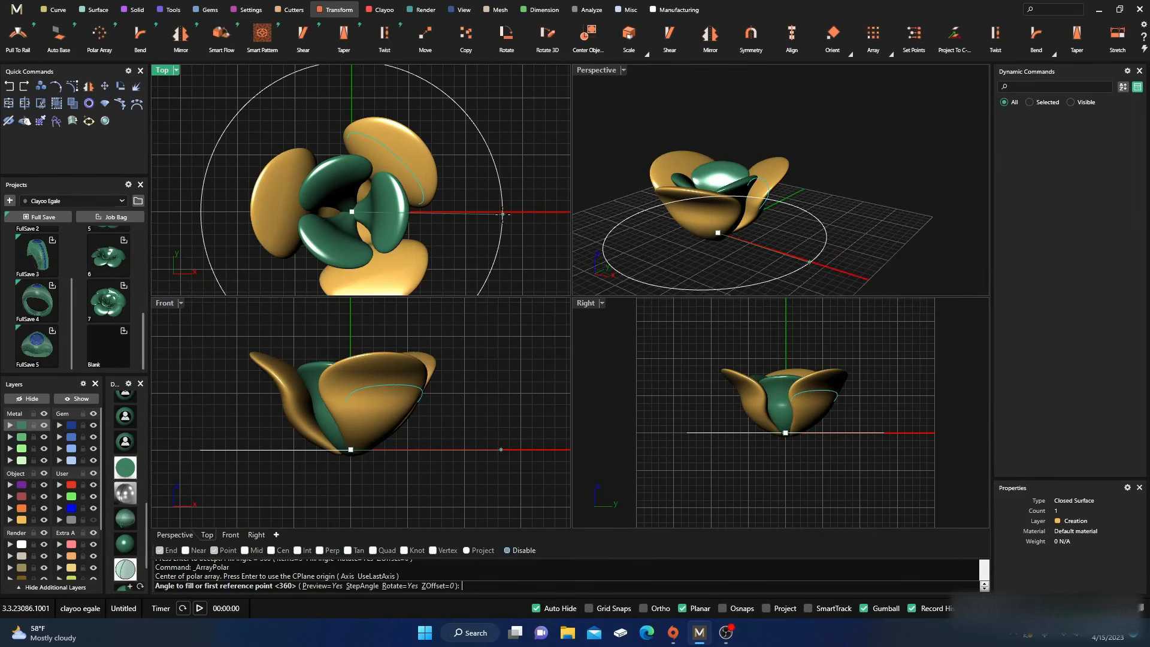
{"action": "key", "text": "Return"}
{"action": "key", "text": "Return"}
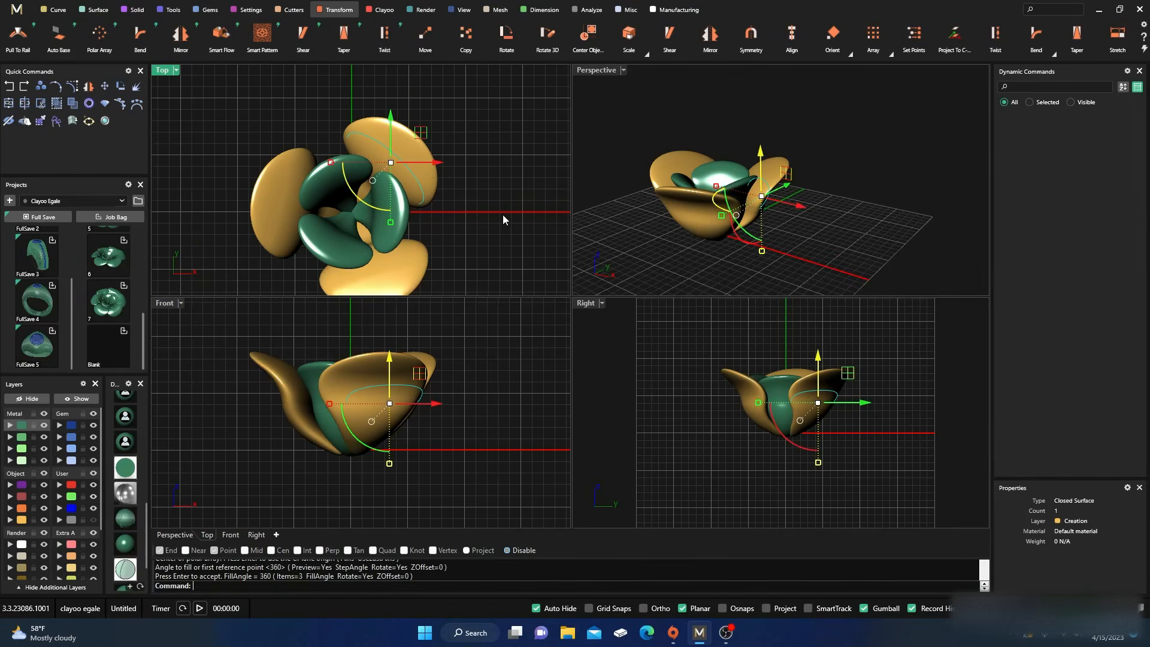
- Assign the three gold outer petals to the first metal layer, Metal 01, to match the inner petals
{"action": "left_click", "coordinate": [605, 121]}
{"action": "double_click", "coordinate": [597, 70]}
{"action": "right_click_drag", "start_coordinate": [622, 221], "coordinate": [625, 332]}
{"action": "left_click", "coordinate": [387, 280]}
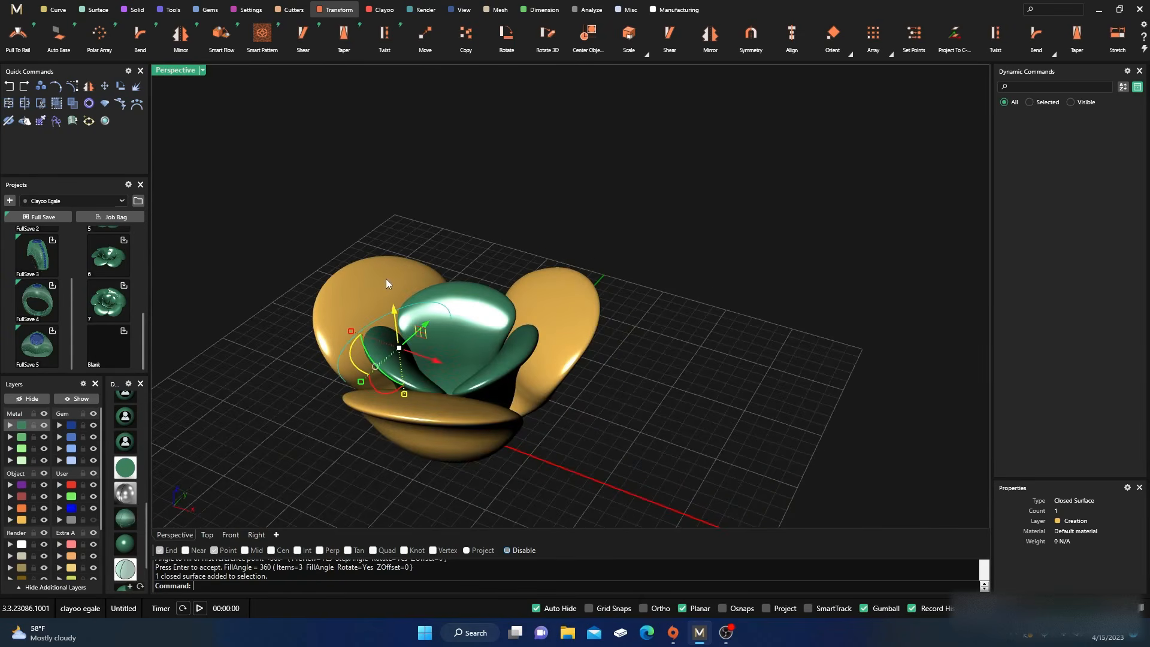
{"action": "left_click", "coordinate": [563, 320], "text": "shift"}
{"action": "left_click", "coordinate": [406, 430], "text": "shift"}
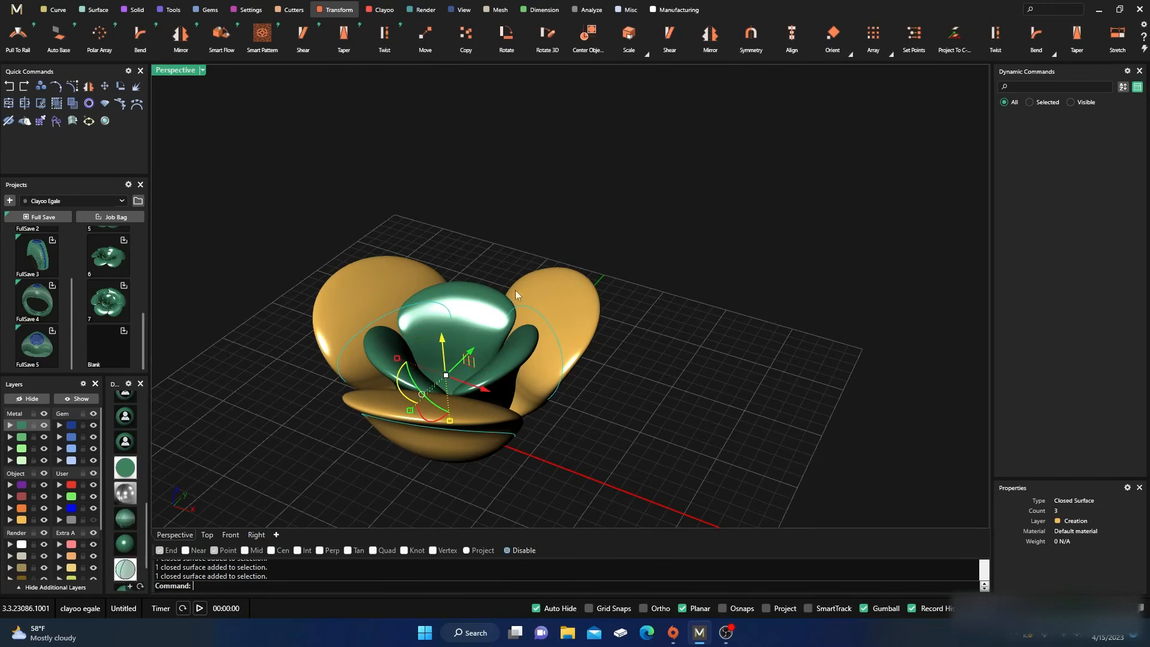
{"action": "left_click", "coordinate": [10, 426]}
{"action": "left_click", "coordinate": [305, 215]}
{"action": "right_click_drag", "start_coordinate": [383, 223], "coordinate": [530, 307]}
{"action": "scroll", "coordinate": [495, 253], "scroll_direction": "down", "scroll_amount": 5}
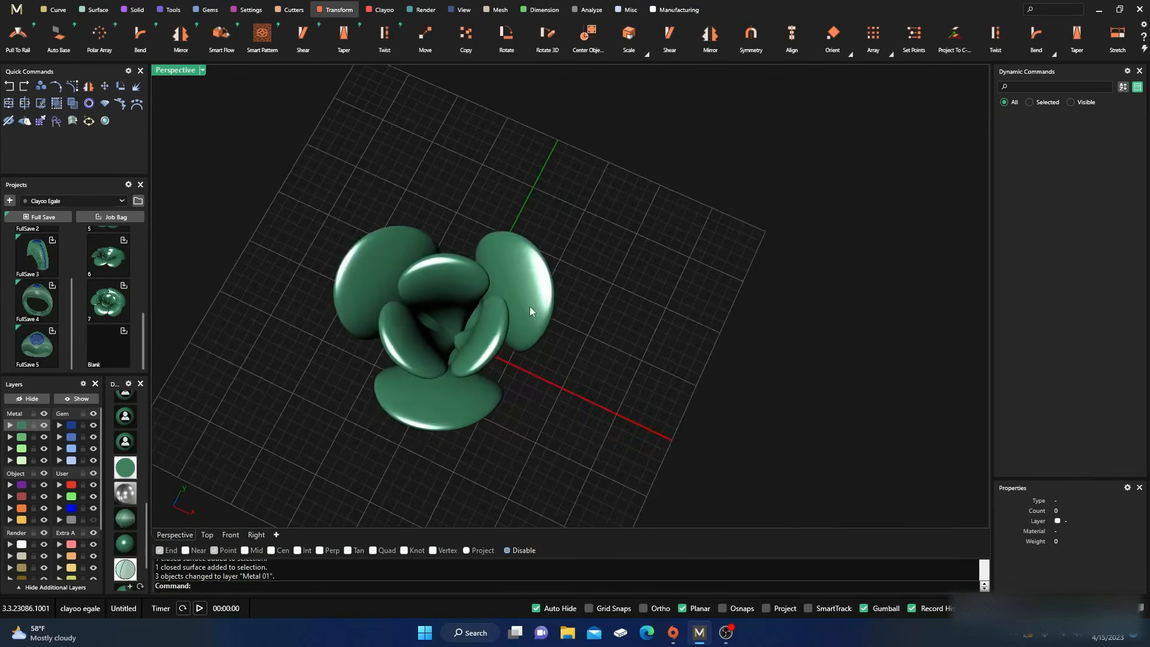
- Select one outer petal and set the gumball alignment to Object
{"action": "scroll", "coordinate": [515, 299], "scroll_direction": "up", "scroll_amount": 5}
{"action": "left_click", "coordinate": [528, 253]}
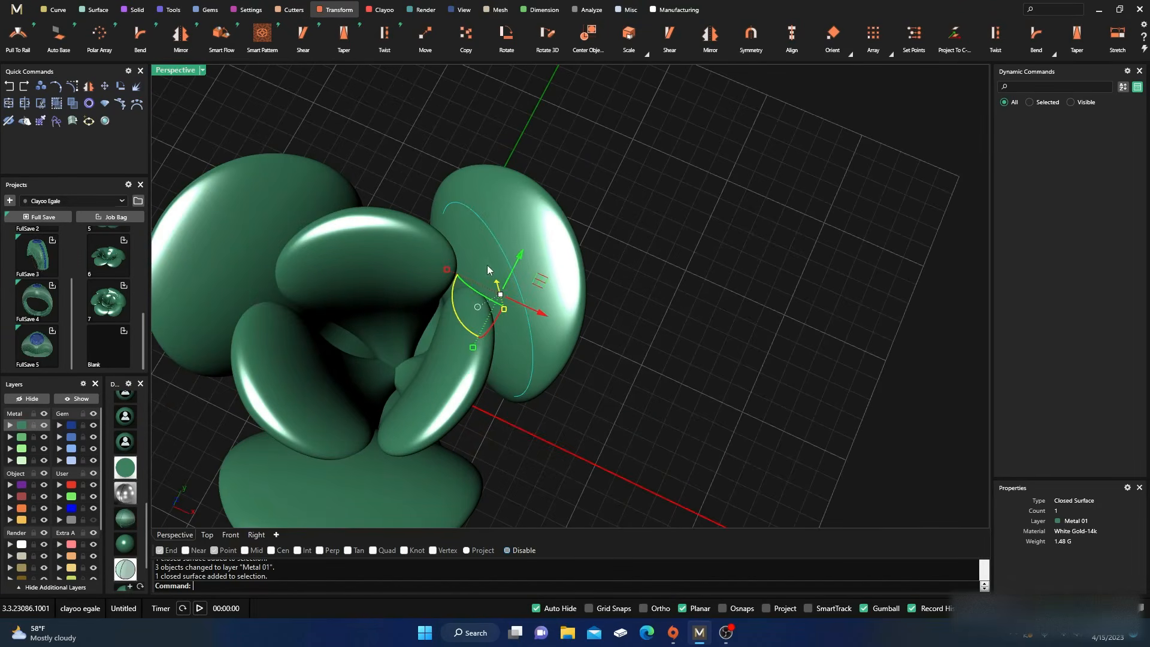
{"action": "scroll", "coordinate": [543, 206], "scroll_direction": "down", "scroll_amount": 5}
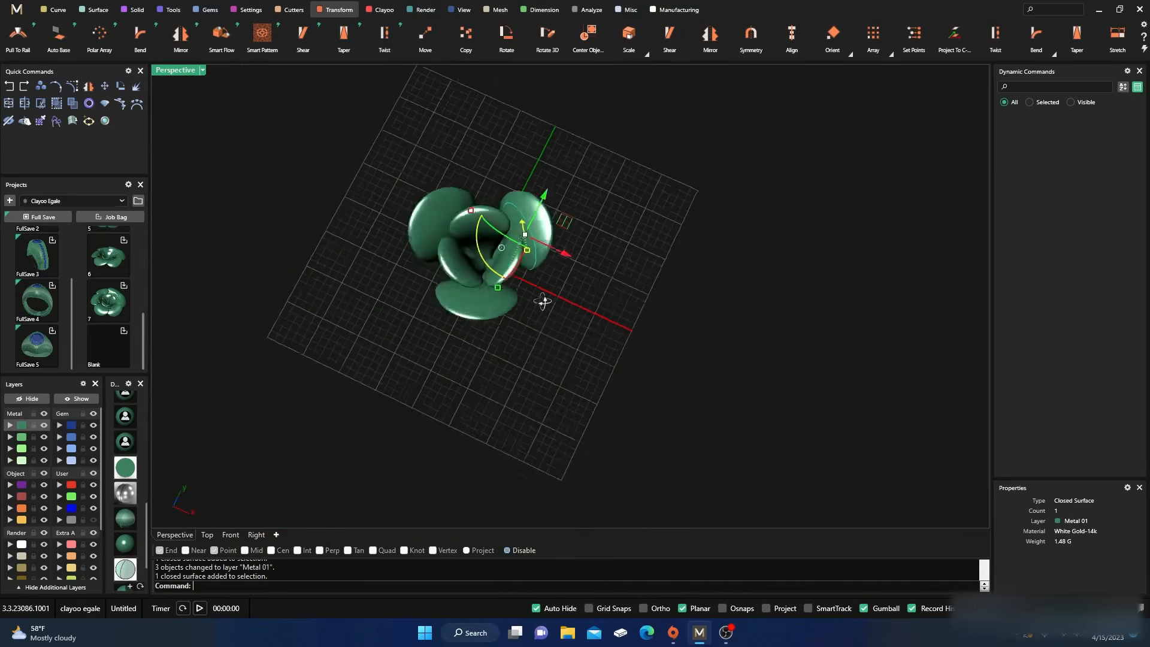
{"action": "right_click_drag", "start_coordinate": [542, 300], "coordinate": [364, 286]}
{"action": "right_click_drag", "start_coordinate": [537, 273], "coordinate": [506, 270]}
{"action": "scroll", "coordinate": [535, 244], "scroll_direction": "up", "scroll_amount": 7}
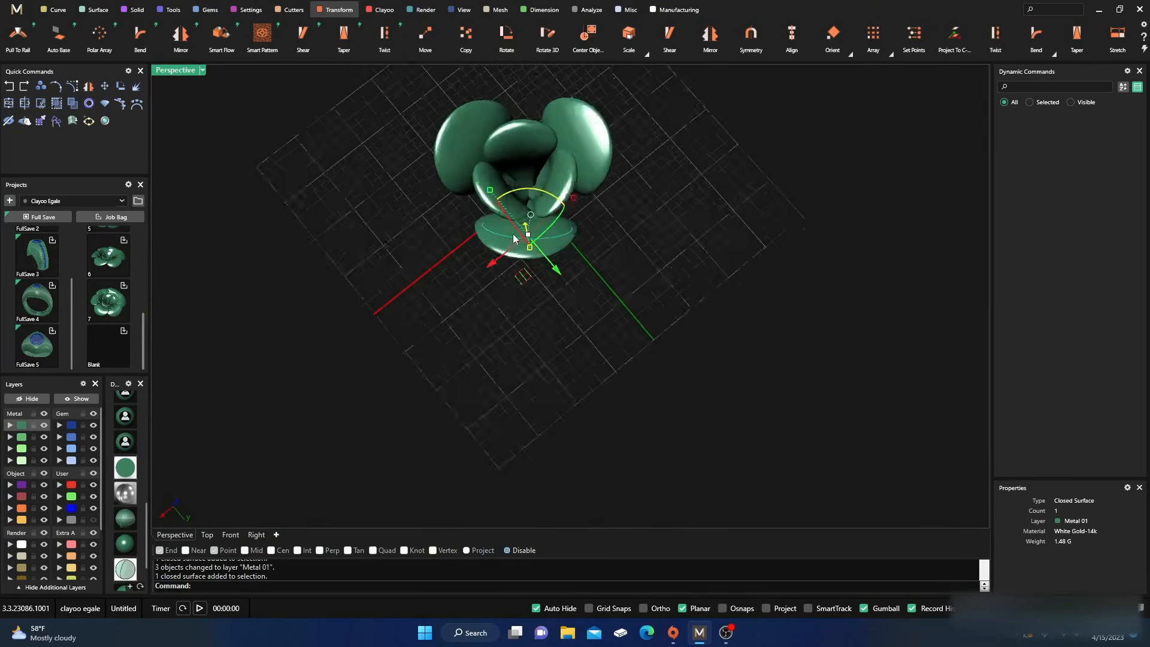
{"action": "right_click", "coordinate": [540, 220]}
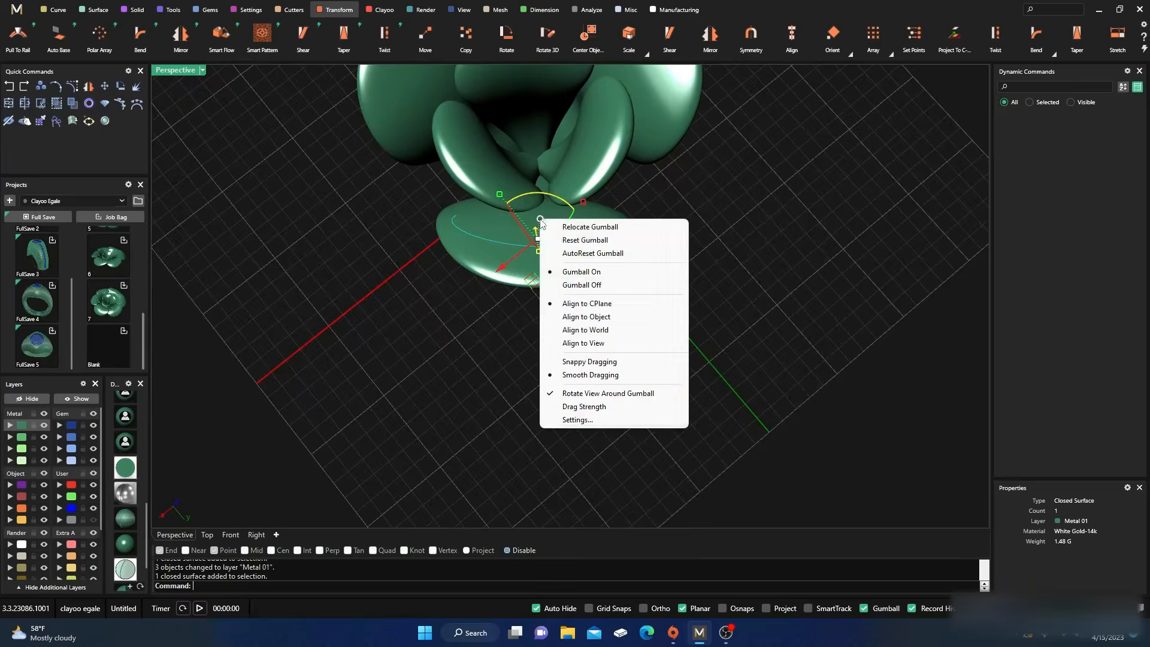
{"action": "left_click", "coordinate": [574, 316]}
{"action": "right_click_drag", "start_coordinate": [458, 347], "coordinate": [639, 331]}
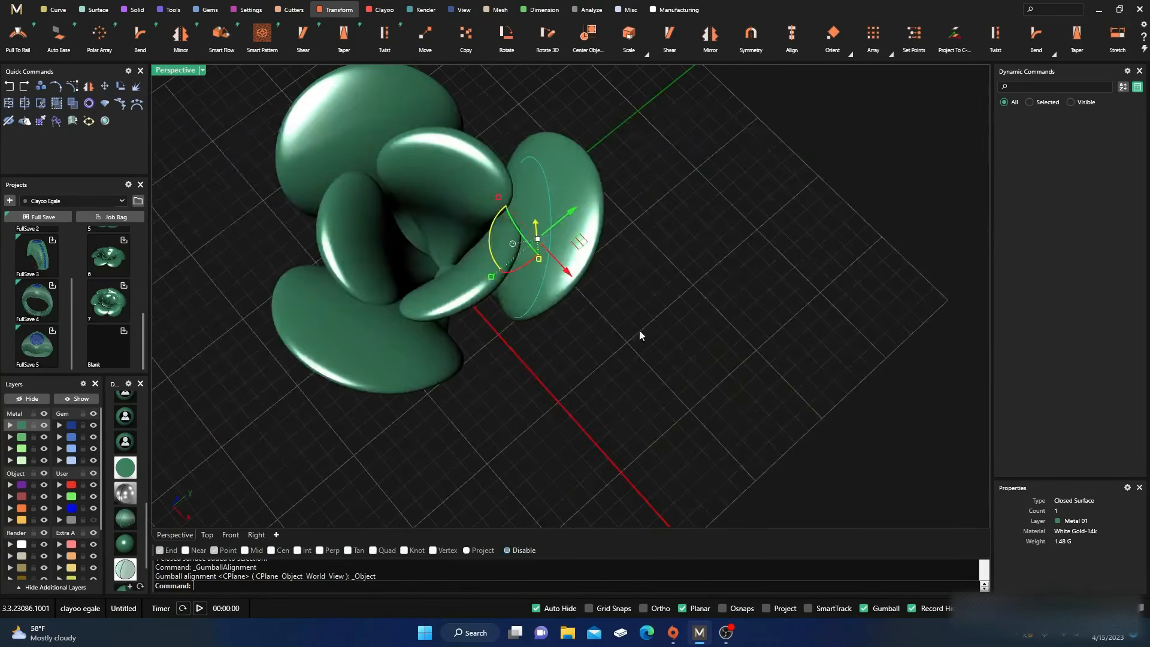
- Add the neighbouring inner petal to the selection and set the gumball alignment back to CPlane
{"action": "left_click", "coordinate": [510, 249], "text": "shift"}
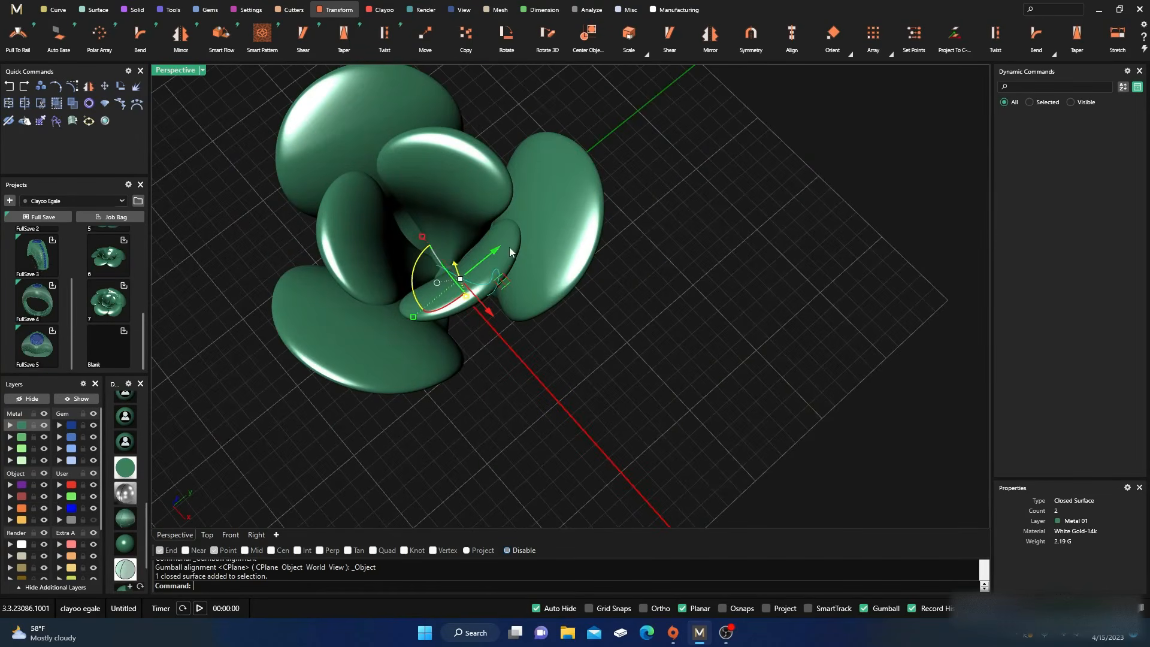
{"action": "left_click", "coordinate": [438, 284]}
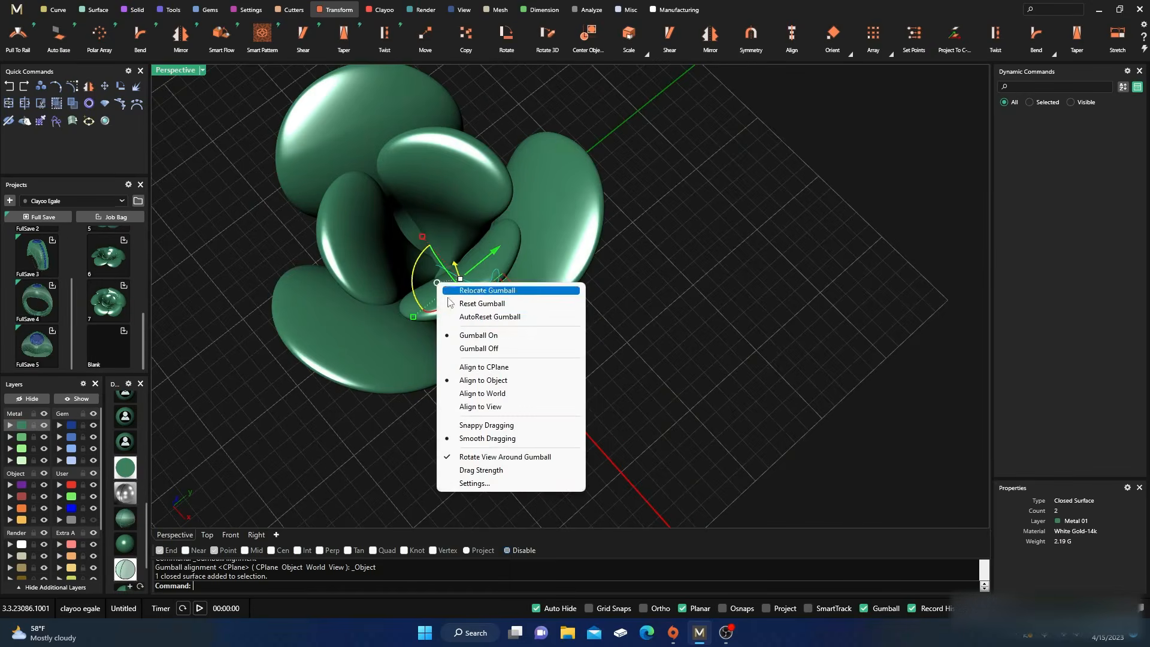
{"action": "left_click", "coordinate": [471, 367]}
- Examine how the outer and inner petals overlap from above and from several angles, picking individual petals to check
{"action": "right_click_drag", "start_coordinate": [527, 370], "coordinate": [535, 239]}
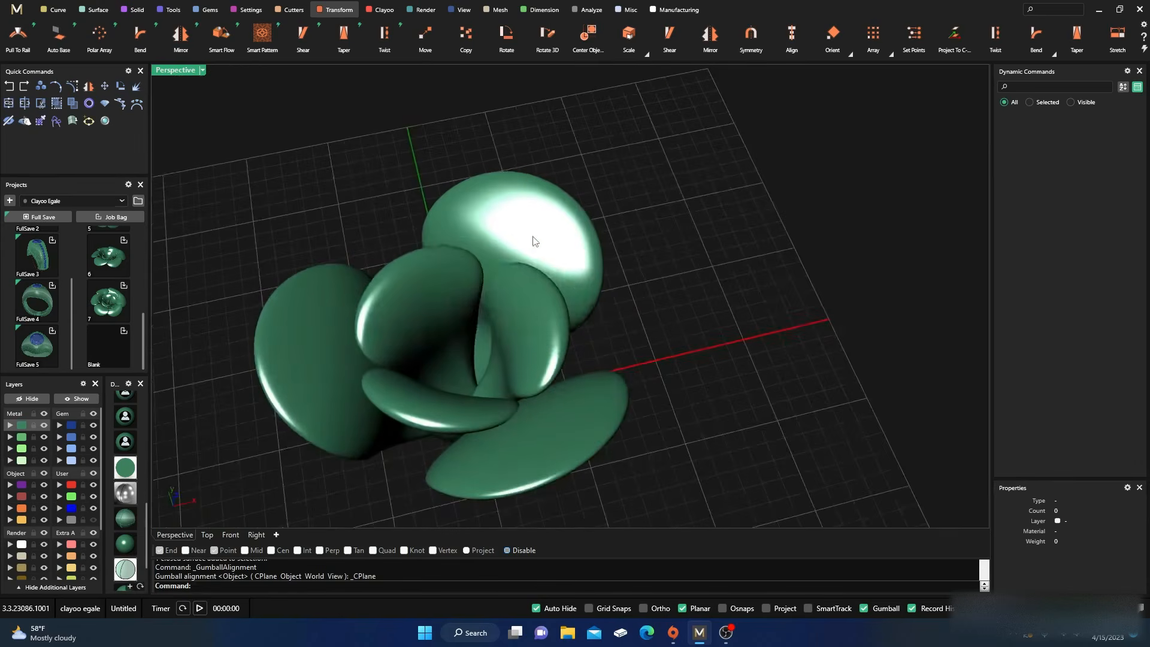
{"action": "left_click", "coordinate": [535, 241]}
{"action": "right_click_drag", "start_coordinate": [619, 293], "coordinate": [584, 303]}
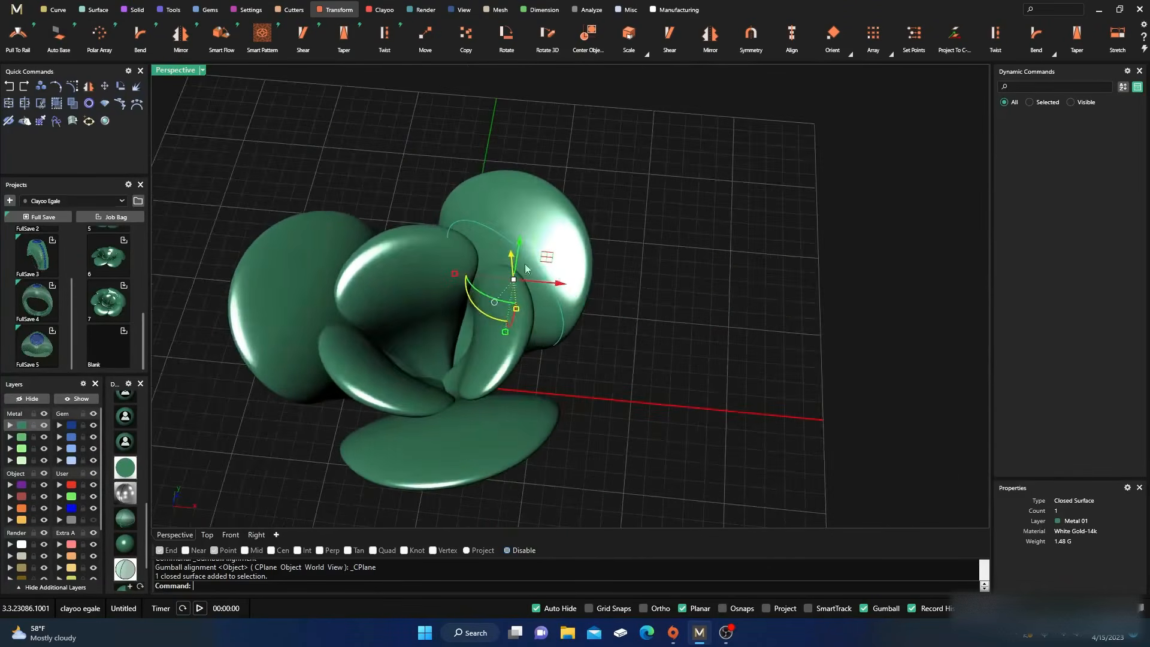
{"action": "scroll", "coordinate": [542, 347], "scroll_direction": "down", "scroll_amount": 3}
{"action": "left_click", "coordinate": [542, 350]}
{"action": "mouse_move", "coordinate": [547, 404]}
{"action": "right_mouse_down"}
{"action": "mouse_move", "coordinate": [575, 318]}
{"action": "mouse_move", "coordinate": [634, 275]}
{"action": "mouse_move", "coordinate": [645, 303]}
{"action": "mouse_move", "coordinate": [608, 405]}
{"action": "mouse_move", "coordinate": [551, 335]}
{"action": "mouse_move", "coordinate": [545, 403]}
{"action": "mouse_move", "coordinate": [527, 403]}
{"action": "right_mouse_up"}
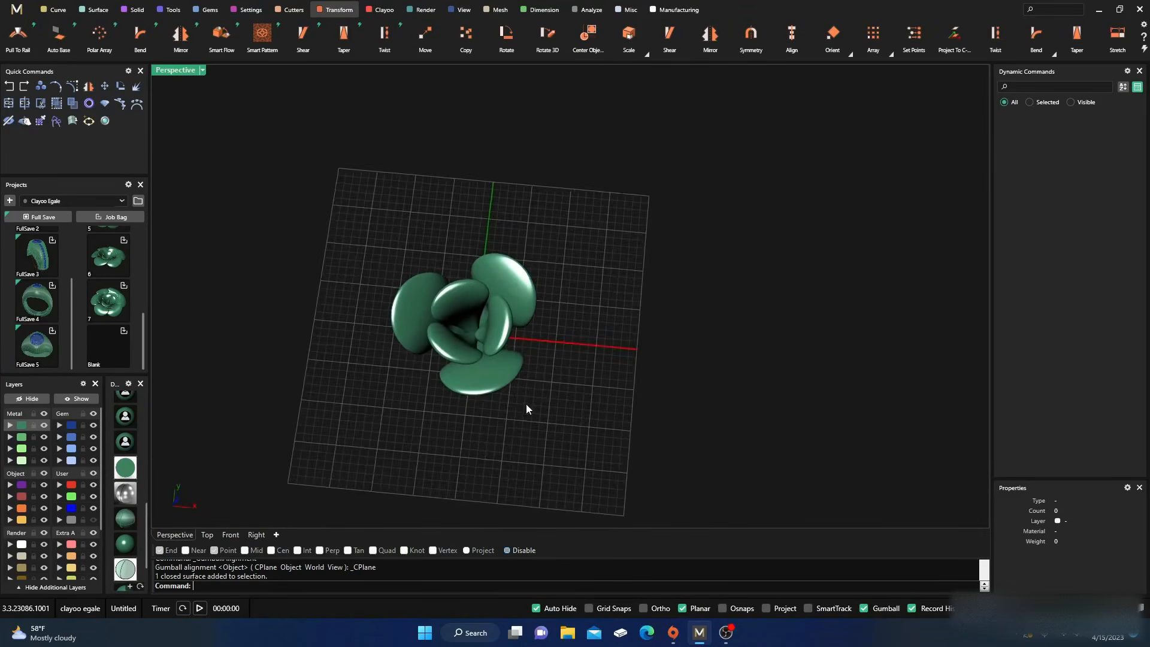
{"action": "scroll", "coordinate": [487, 322], "scroll_direction": "up", "scroll_amount": 3}
{"action": "scroll", "coordinate": [430, 245], "scroll_direction": "down", "scroll_amount": 3}
{"action": "right_click_drag", "start_coordinate": [430, 246], "coordinate": [461, 341]}
{"action": "scroll", "coordinate": [461, 342], "scroll_direction": "up", "scroll_amount": 3}
{"action": "left_click", "coordinate": [494, 323]}
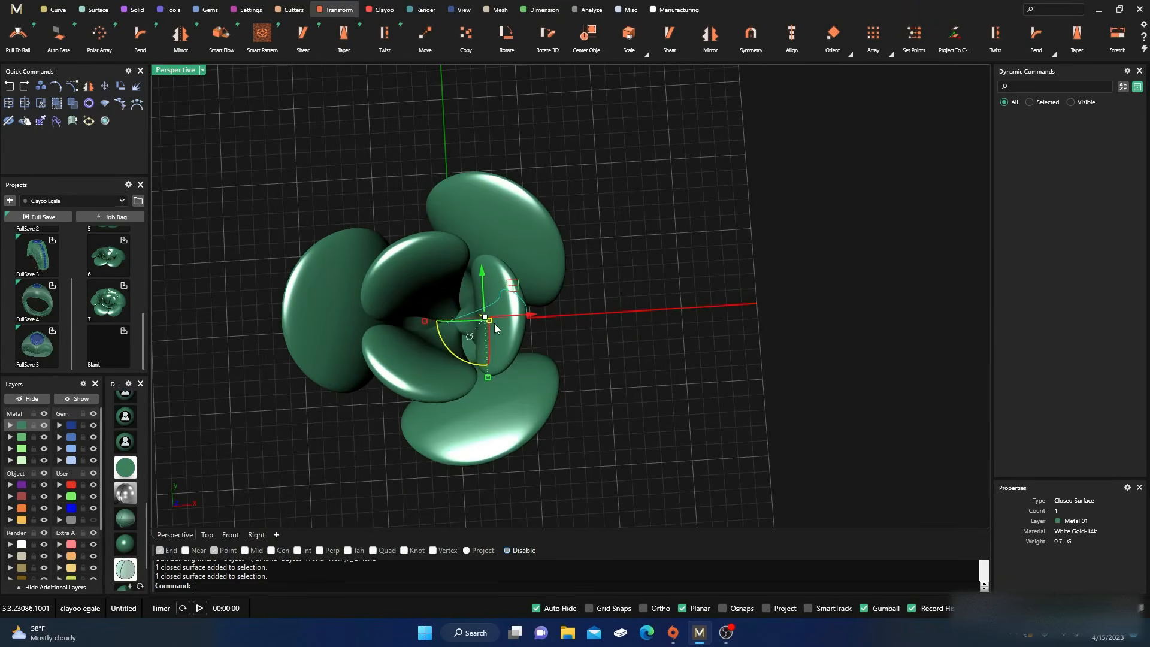
- Nudge the selected inner petal slightly toward the flower's centre and deselect it
{"action": "left_click_drag", "start_coordinate": [533, 314], "coordinate": [530, 317]}
{"action": "left_click", "coordinate": [609, 246]}
{"action": "mouse_move", "coordinate": [605, 314]}
{"action": "right_mouse_down"}
{"action": "mouse_move", "coordinate": [493, 254]}
{"action": "mouse_move", "coordinate": [490, 224]}
{"action": "mouse_move", "coordinate": [331, 275]}
{"action": "mouse_move", "coordinate": [334, 298]}
{"action": "mouse_move", "coordinate": [529, 393]}
{"action": "mouse_move", "coordinate": [379, 264]}
{"action": "mouse_move", "coordinate": [623, 313]}
{"action": "mouse_move", "coordinate": [673, 344]}
{"action": "mouse_move", "coordinate": [699, 385]}
{"action": "mouse_move", "coordinate": [541, 377]}
{"action": "mouse_move", "coordinate": [636, 358]}
{"action": "mouse_move", "coordinate": [639, 390]}
{"action": "mouse_move", "coordinate": [617, 313]}
{"action": "right_mouse_up"}
{"action": "scroll", "coordinate": [636, 358], "scroll_direction": "down", "scroll_amount": 6}
{"action": "scroll", "coordinate": [618, 313], "scroll_direction": "up", "scroll_amount": 8}
- Nudge one outer petal slightly to refine its fit, deselect it, and check the whole flower from several angles
{"action": "left_click", "coordinate": [536, 207]}
{"action": "right_click_drag", "start_coordinate": [625, 242], "coordinate": [689, 305]}
{"action": "mouse_move", "coordinate": [486, 267]}
{"action": "left_mouse_down"}
{"action": "mouse_move", "coordinate": [500, 271]}
{"action": "mouse_move", "coordinate": [489, 269]}
{"action": "left_mouse_up"}
{"action": "left_click_drag", "start_coordinate": [520, 187], "coordinate": [519, 193]}
{"action": "left_click", "coordinate": [693, 314]}
{"action": "right_click_drag", "start_coordinate": [693, 313], "coordinate": [450, 411]}
{"action": "scroll", "coordinate": [397, 353], "scroll_direction": "down", "scroll_amount": 4}
{"action": "scroll", "coordinate": [370, 352], "scroll_direction": "down", "scroll_amount": 5}
{"action": "right_click_drag", "start_coordinate": [370, 351], "coordinate": [415, 367]}
{"action": "scroll", "coordinate": [443, 406], "scroll_direction": "up", "scroll_amount": 4}
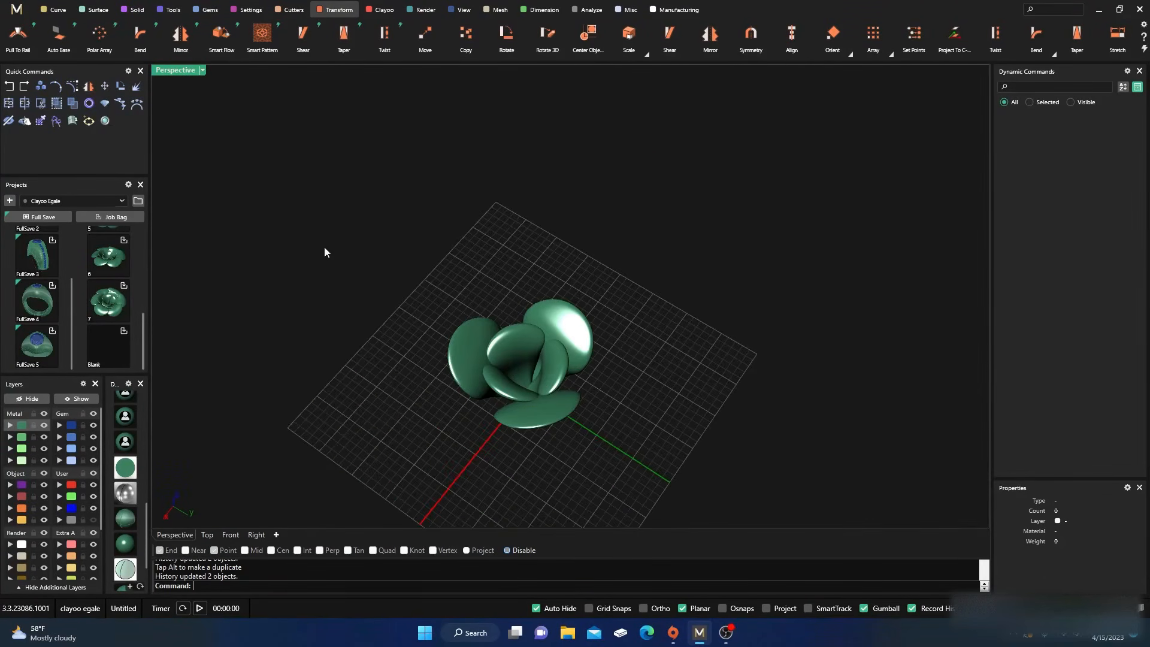
- Create a sphere about 18 mm in diameter at the origin and flatten it along X into a thin upright disc
{"action": "double_click", "coordinate": [173, 70]}
{"action": "scroll", "coordinate": [339, 169], "scroll_direction": "down", "scroll_amount": 2}
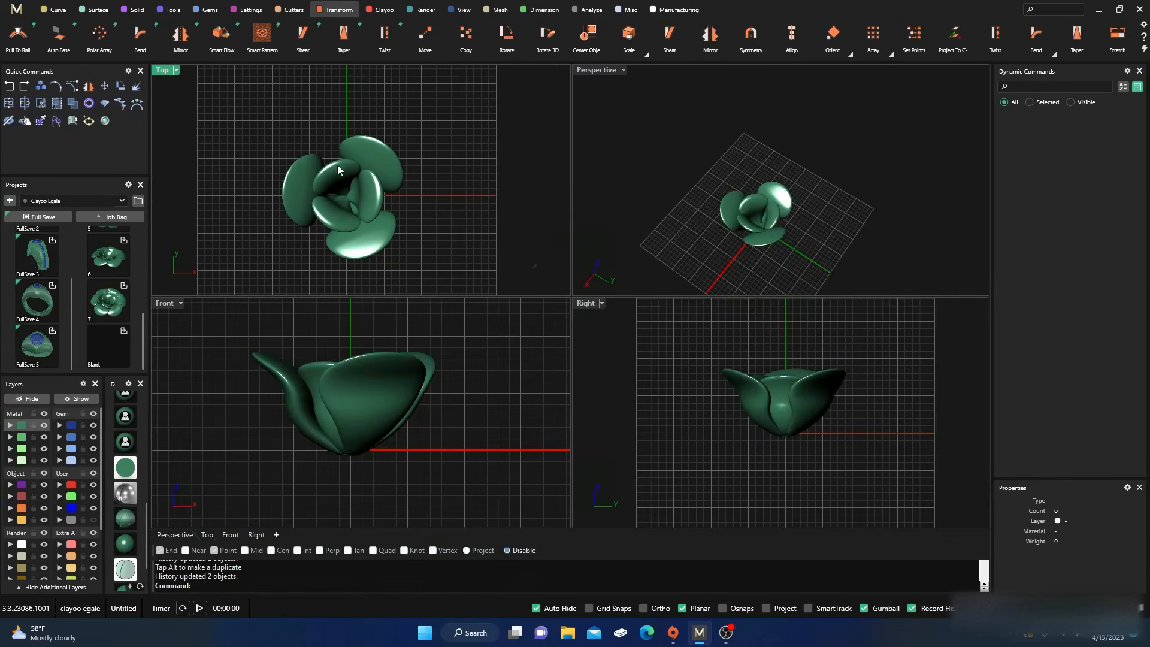
{"action": "left_click", "coordinate": [137, 11]}
{"action": "left_click", "coordinate": [383, 37]}
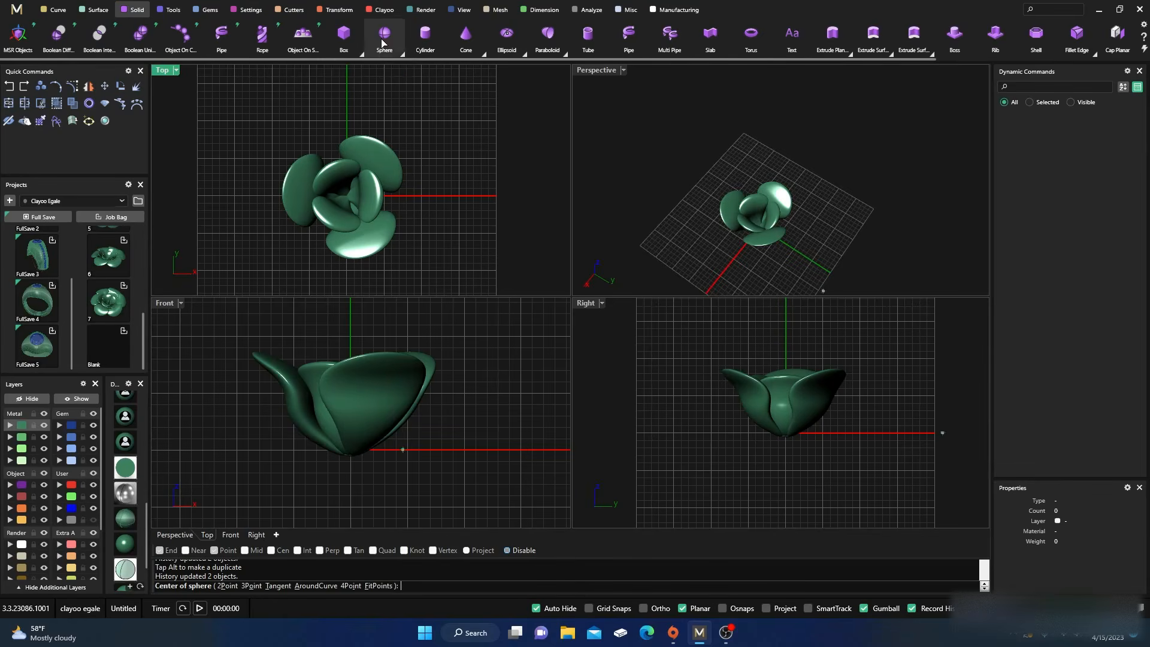
{"action": "left_click", "coordinate": [349, 448]}
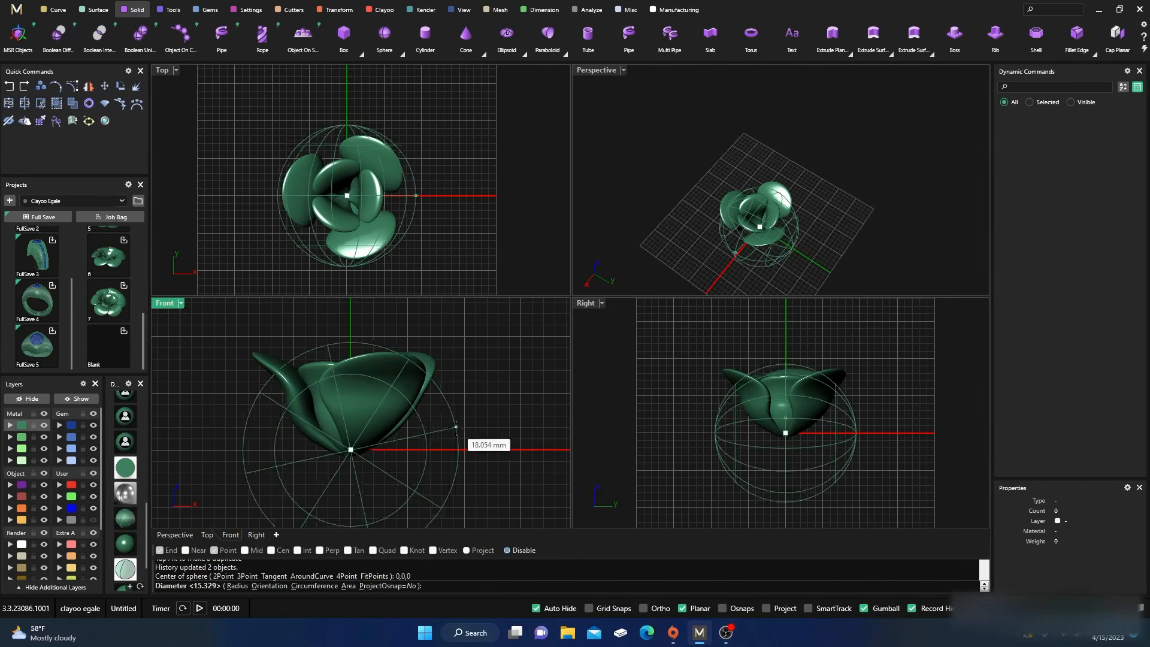
{"action": "left_click", "coordinate": [457, 427]}
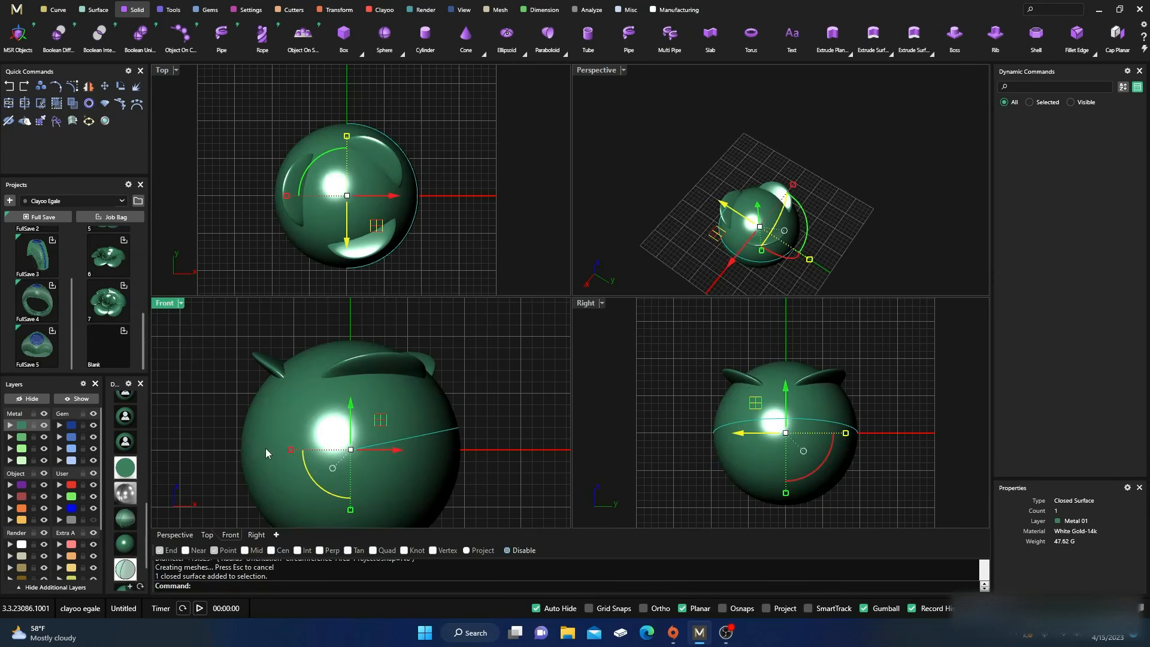
{"action": "left_click_drag", "start_coordinate": [290, 449], "coordinate": [343, 461]}
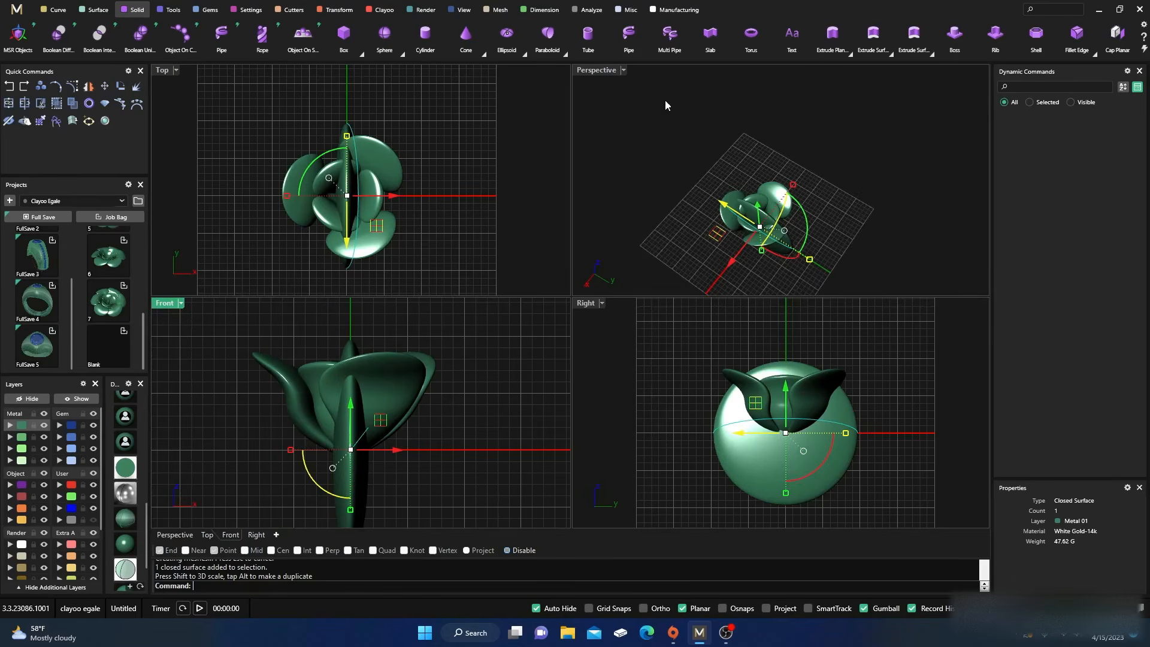
- Taper the flattened sphere toward its lower end, with second length enabled and set to -7
{"action": "left_click", "coordinate": [337, 9]}
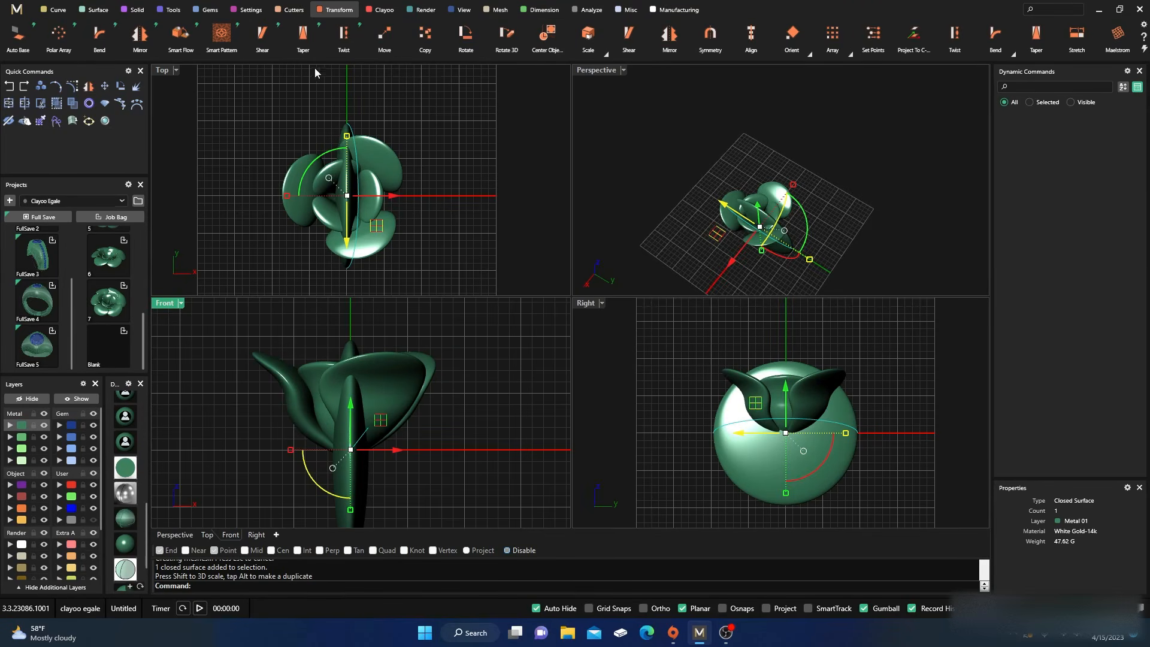
{"action": "left_click", "coordinate": [303, 35]}
{"action": "right_click_drag", "start_coordinate": [690, 244], "coordinate": [880, 196]}
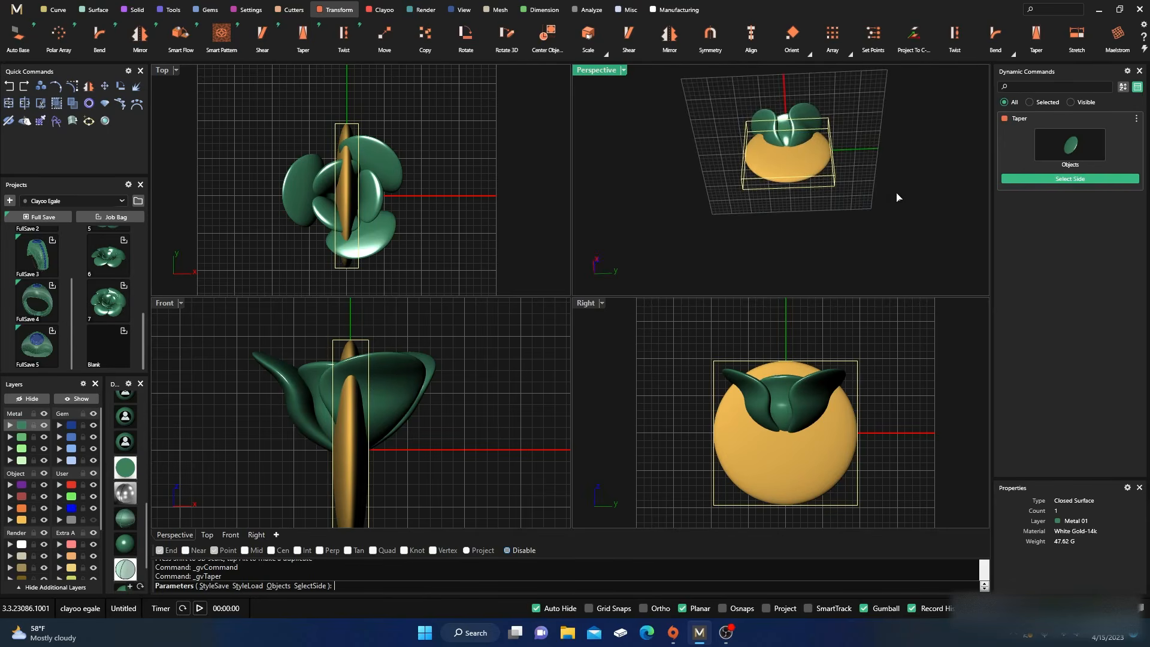
{"action": "left_click", "coordinate": [789, 191]}
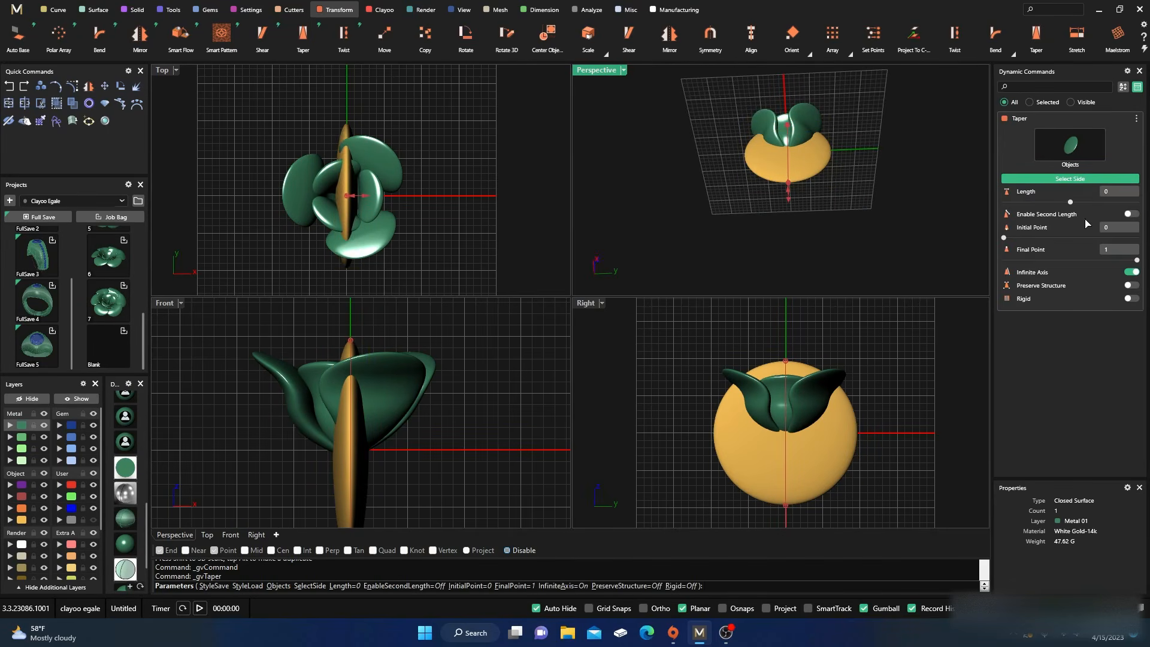
{"action": "left_click", "coordinate": [1131, 213]}
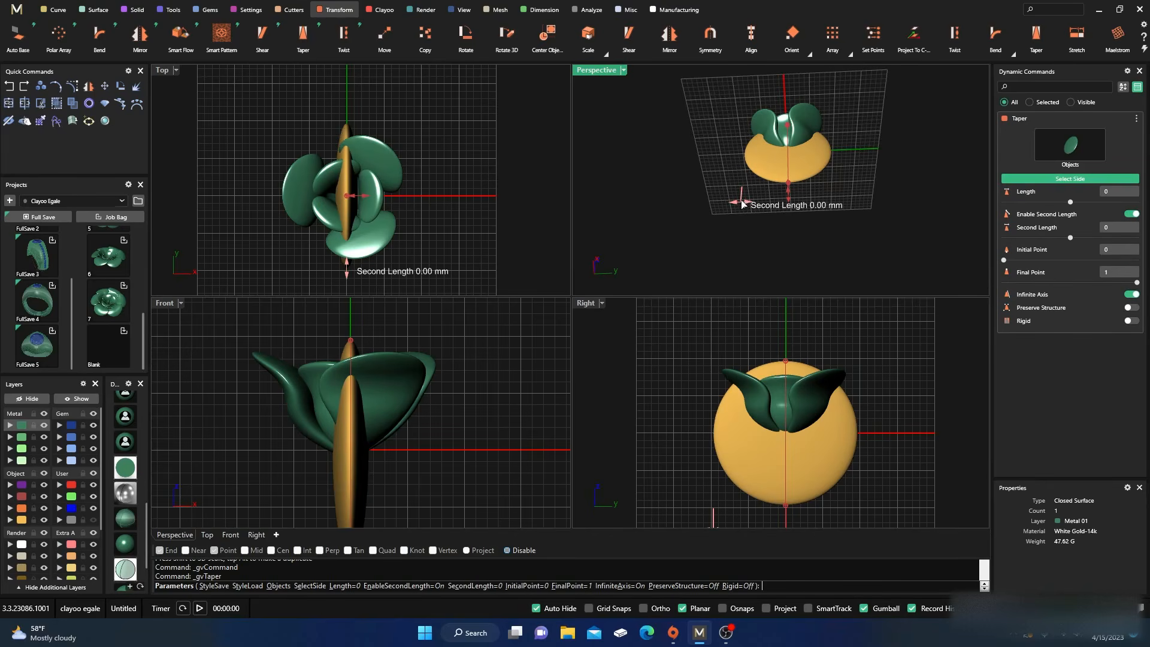
{"action": "left_click", "coordinate": [771, 205]}
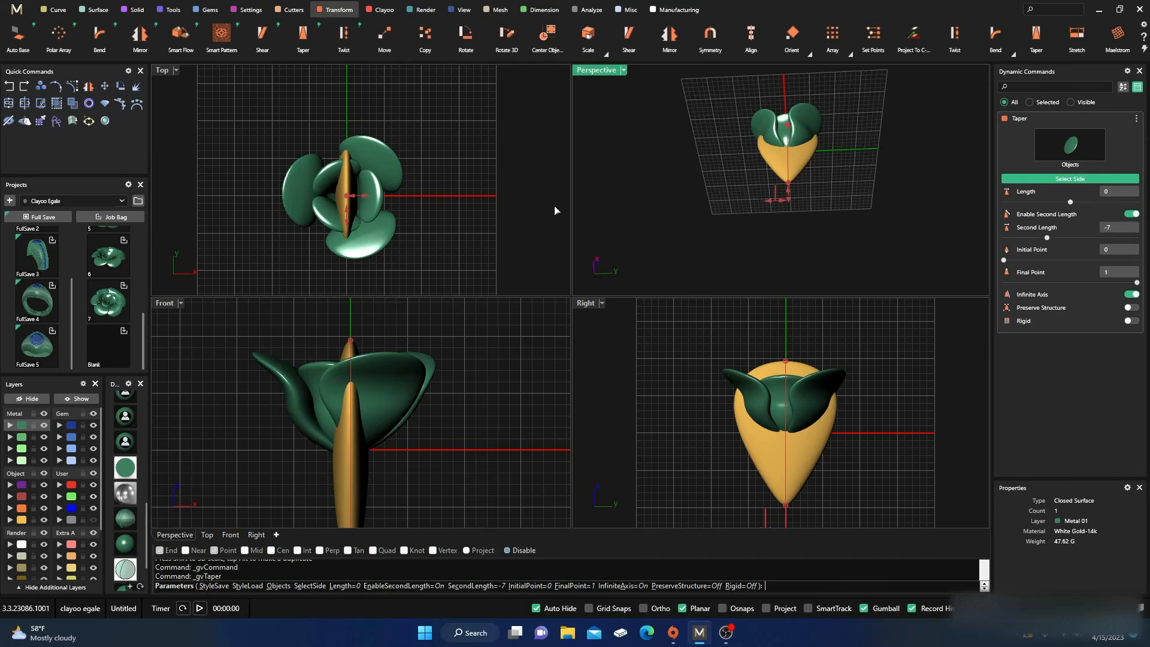
{"action": "key", "text": "Return"}
- Bend the upper half of the source disc toward positive X in the Front view, using a vertical spine from near the origin
{"action": "scroll", "coordinate": [461, 411], "scroll_direction": "down", "scroll_amount": 5}
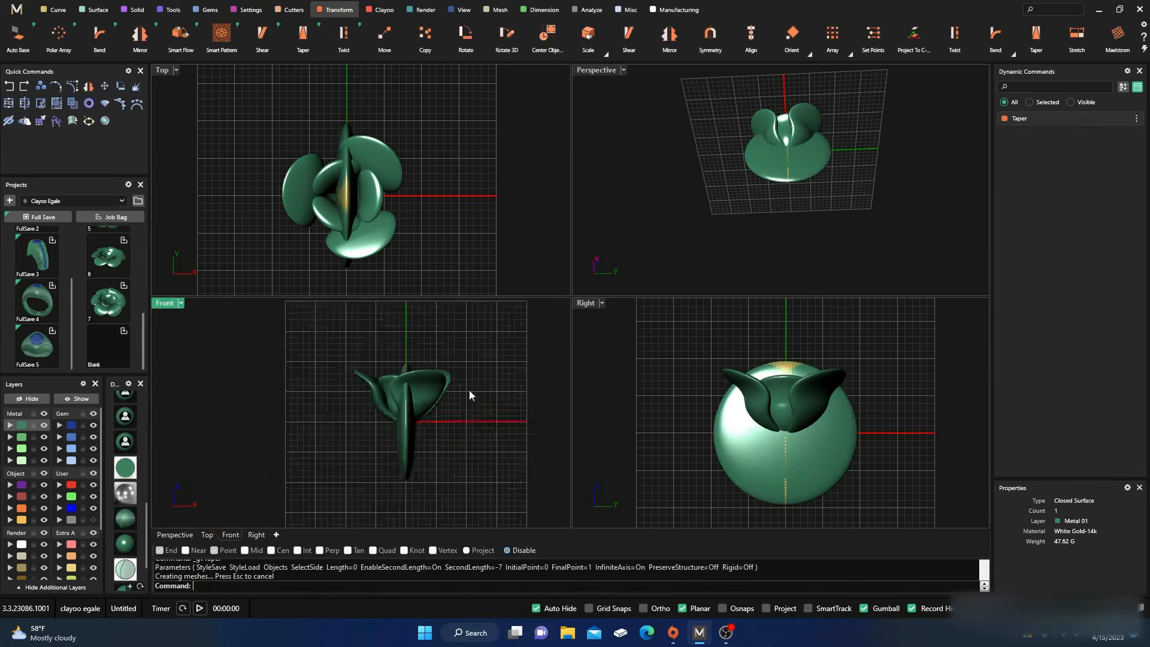
{"action": "left_click", "coordinate": [376, 410]}
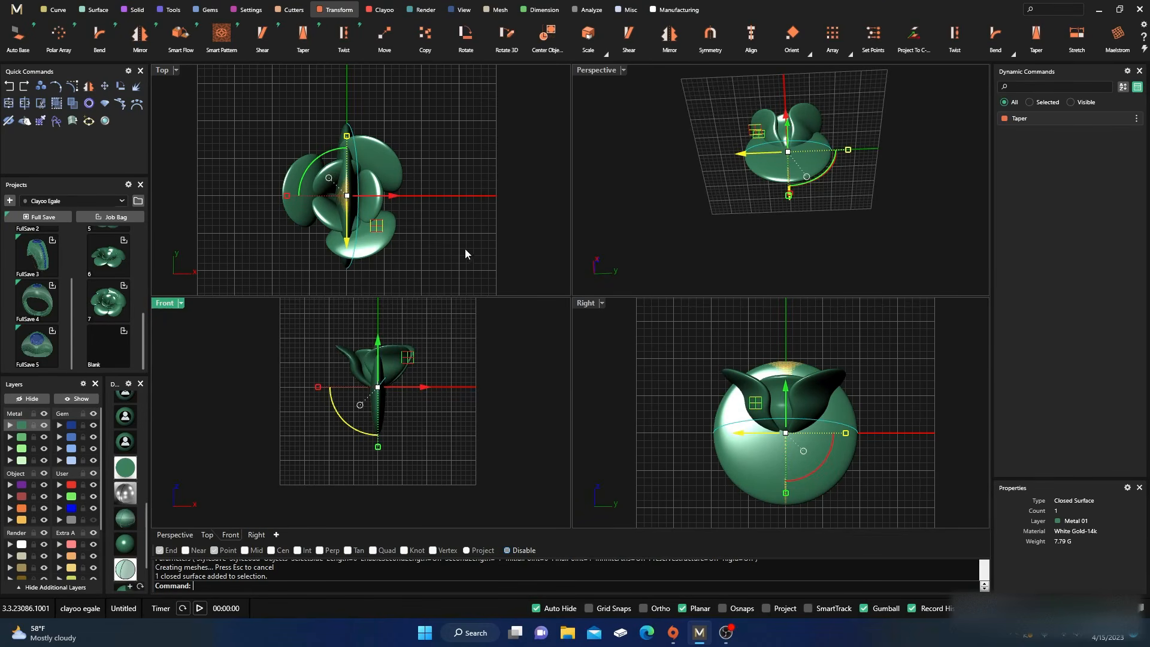
{"action": "left_click", "coordinate": [1013, 55]}
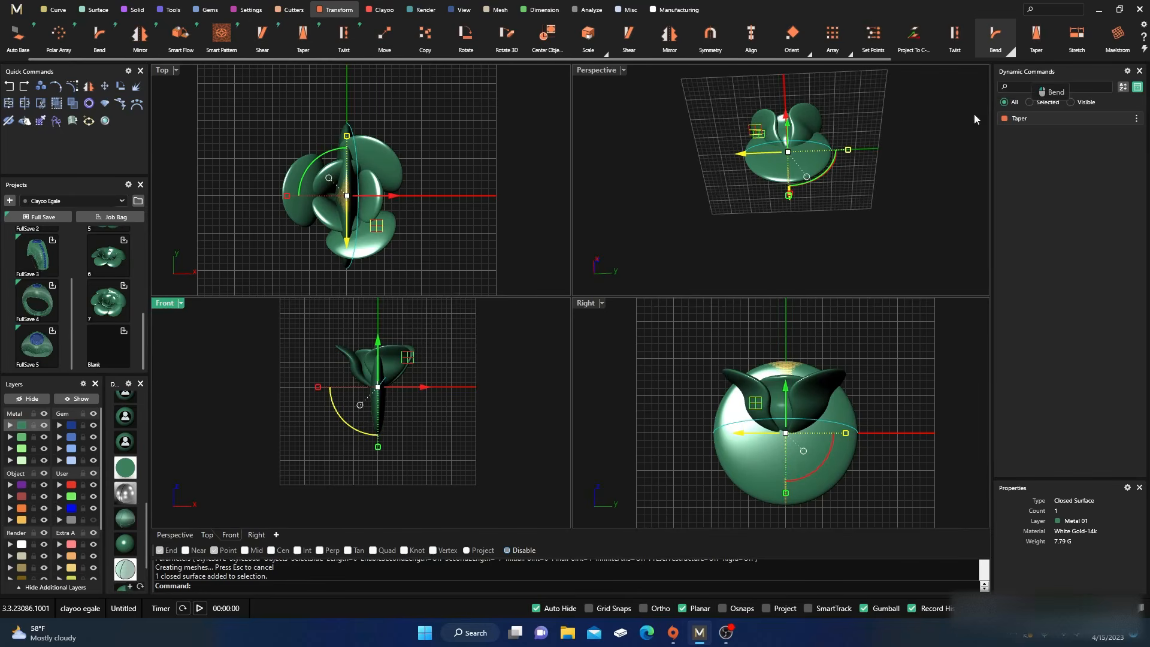
{"action": "scroll", "coordinate": [376, 399], "scroll_direction": "up", "scroll_amount": 3}
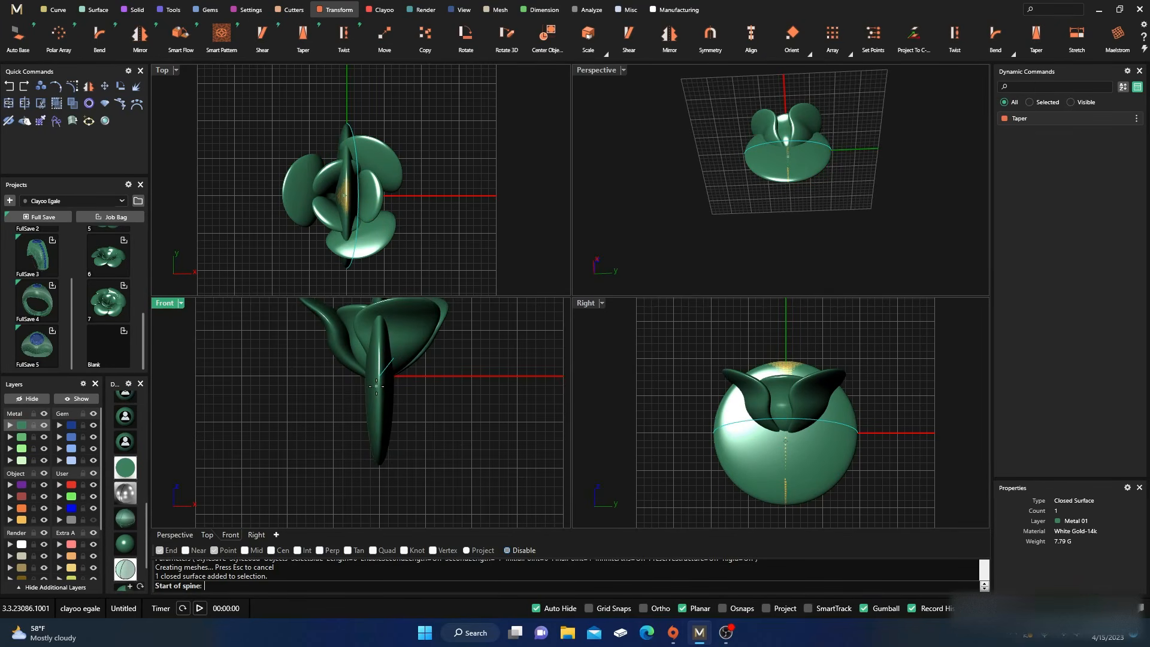
{"action": "right_click_drag", "start_coordinate": [379, 387], "coordinate": [380, 424]}
{"action": "left_click", "coordinate": [380, 424]}
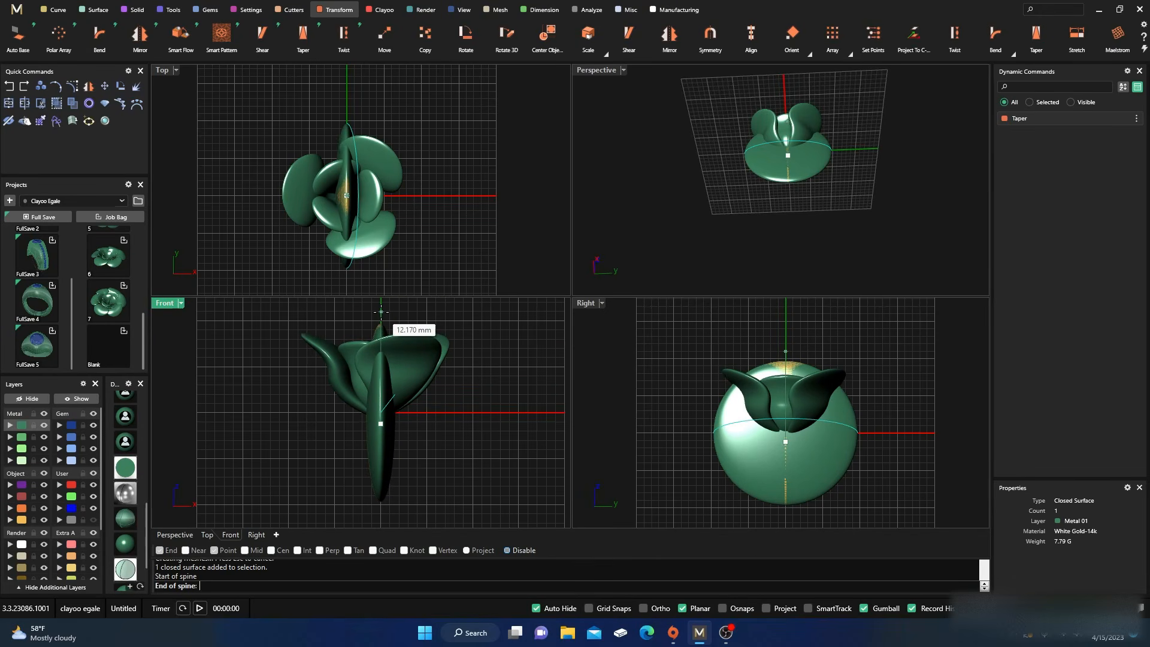
{"action": "left_click", "coordinate": [381, 311]}
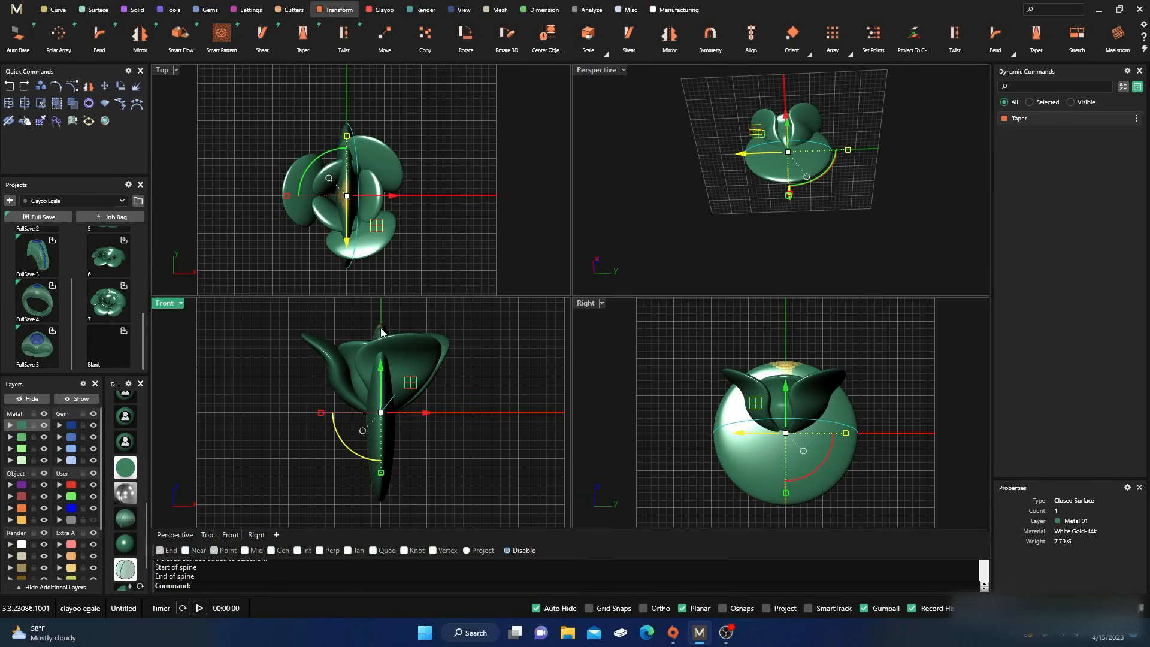
{"action": "key", "text": "Return"}
{"action": "left_click", "coordinate": [381, 396]}
{"action": "left_click", "coordinate": [378, 315]}
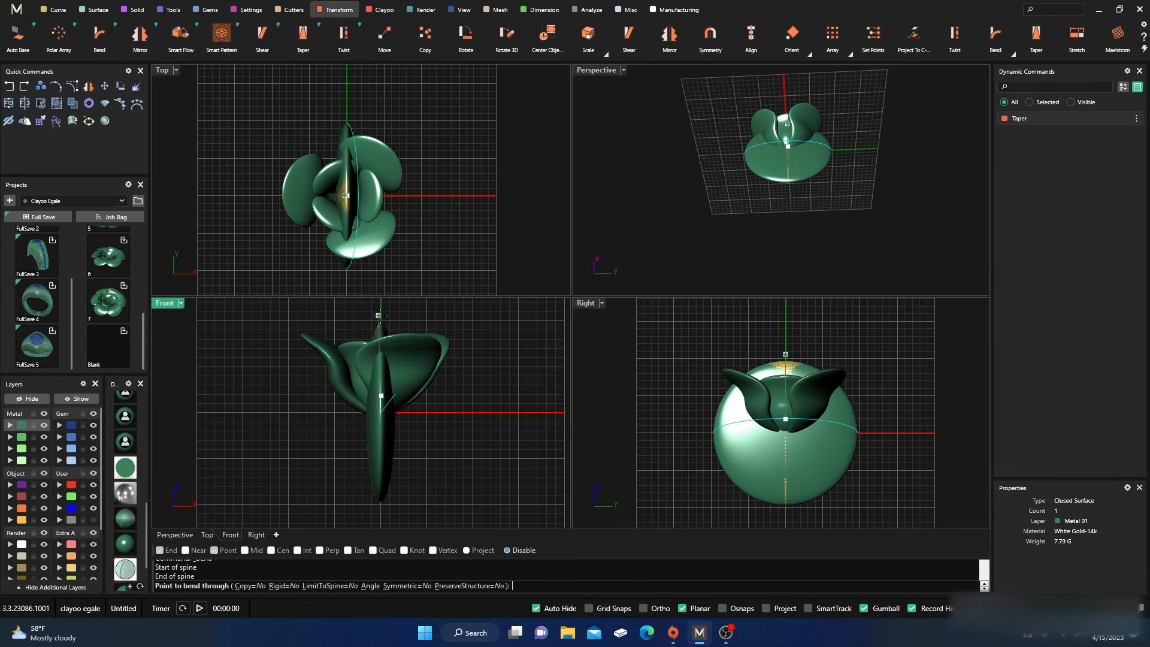
{"action": "left_click", "coordinate": [463, 358]}
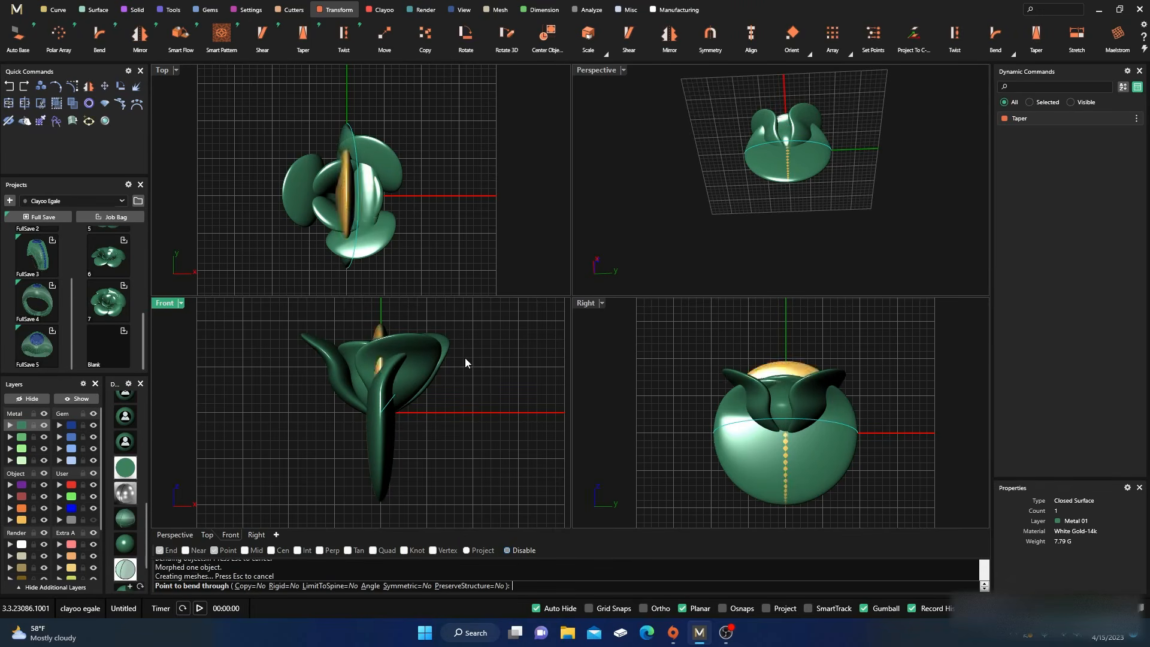
- Bend the disc's lower half toward negative X, using a spine about 8 mm long from near its middle to its lower tip
{"action": "left_click", "coordinate": [377, 454]}
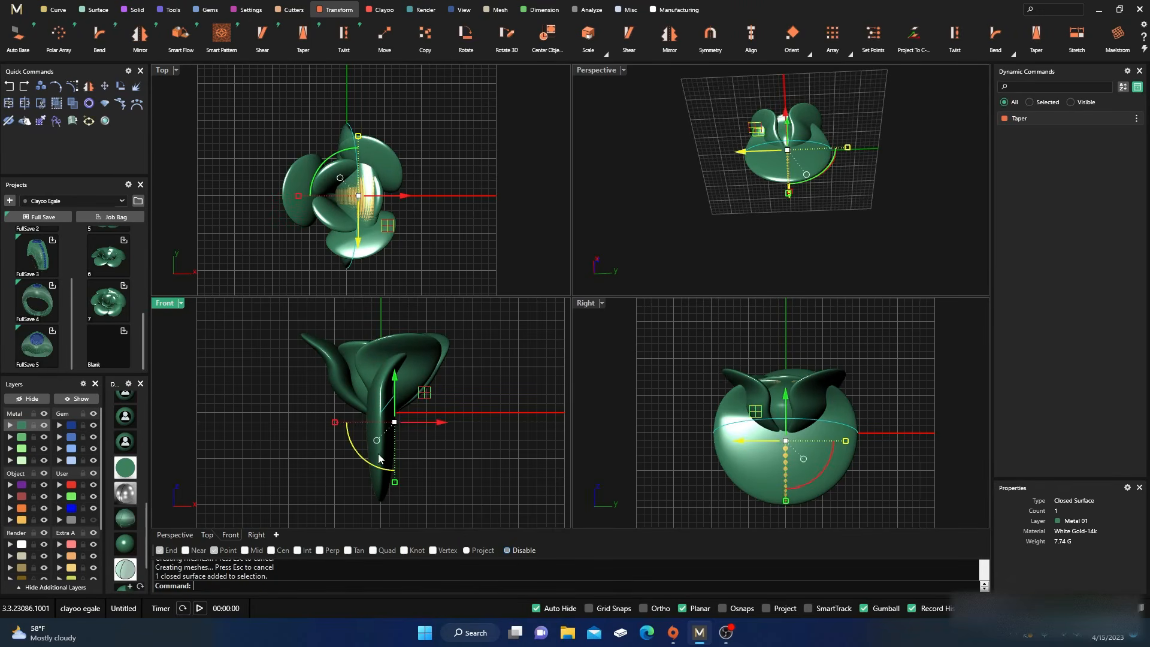
{"action": "key", "text": "Return"}
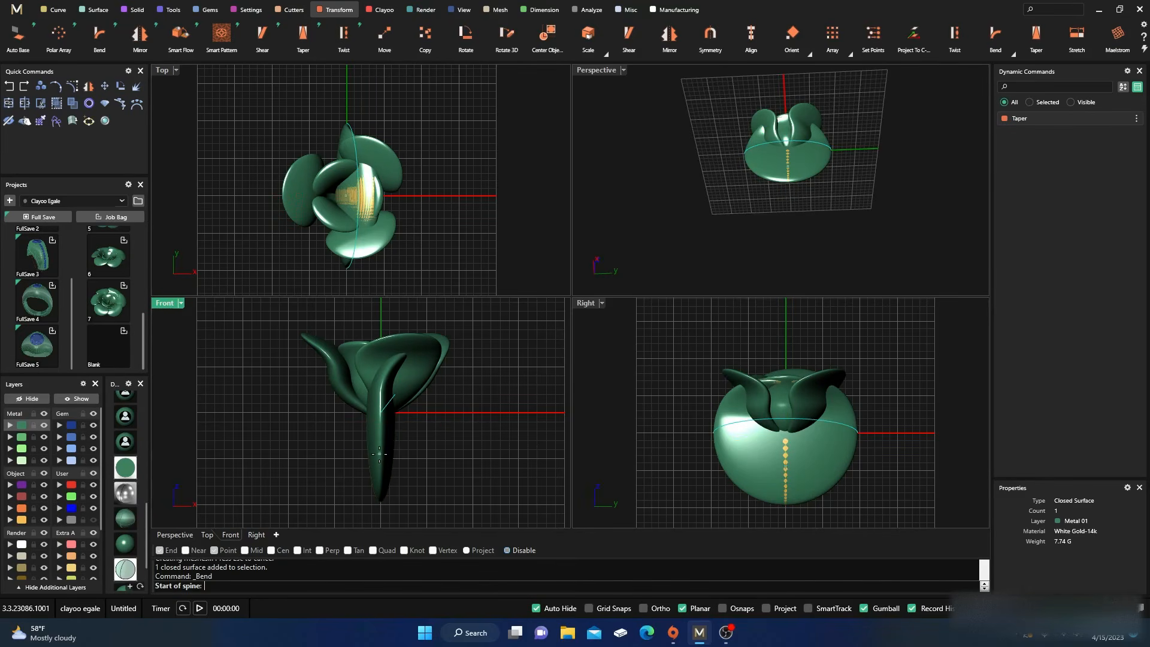
{"action": "left_click", "coordinate": [379, 423]}
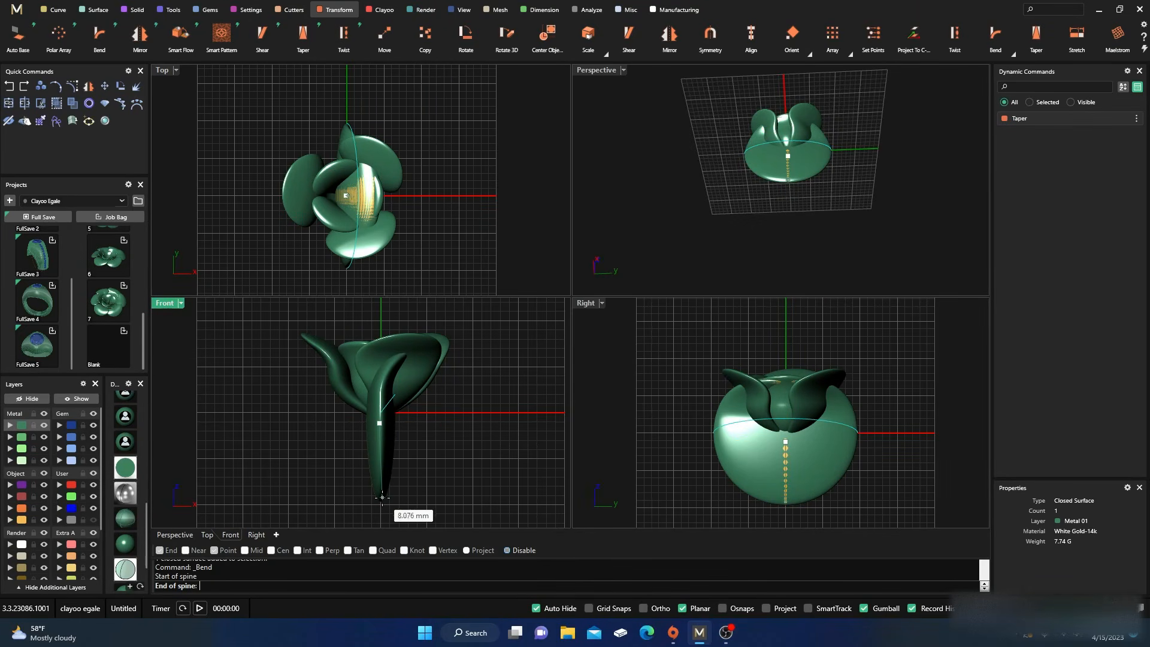
{"action": "left_click", "coordinate": [382, 498]}
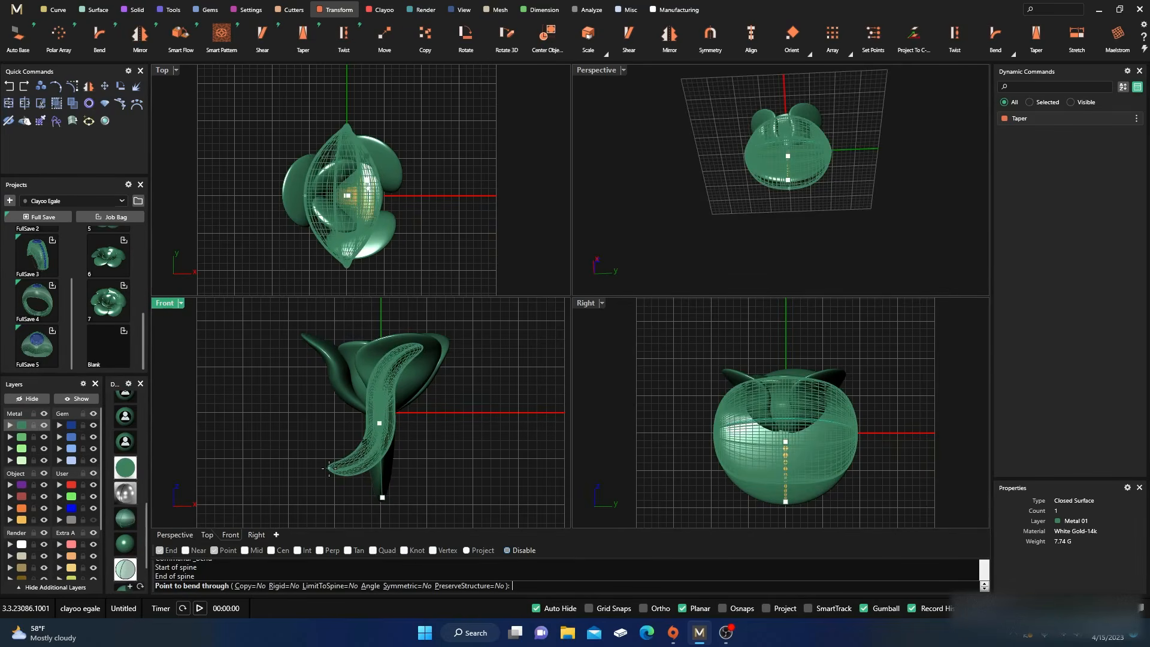
{"action": "left_click", "coordinate": [338, 472]}
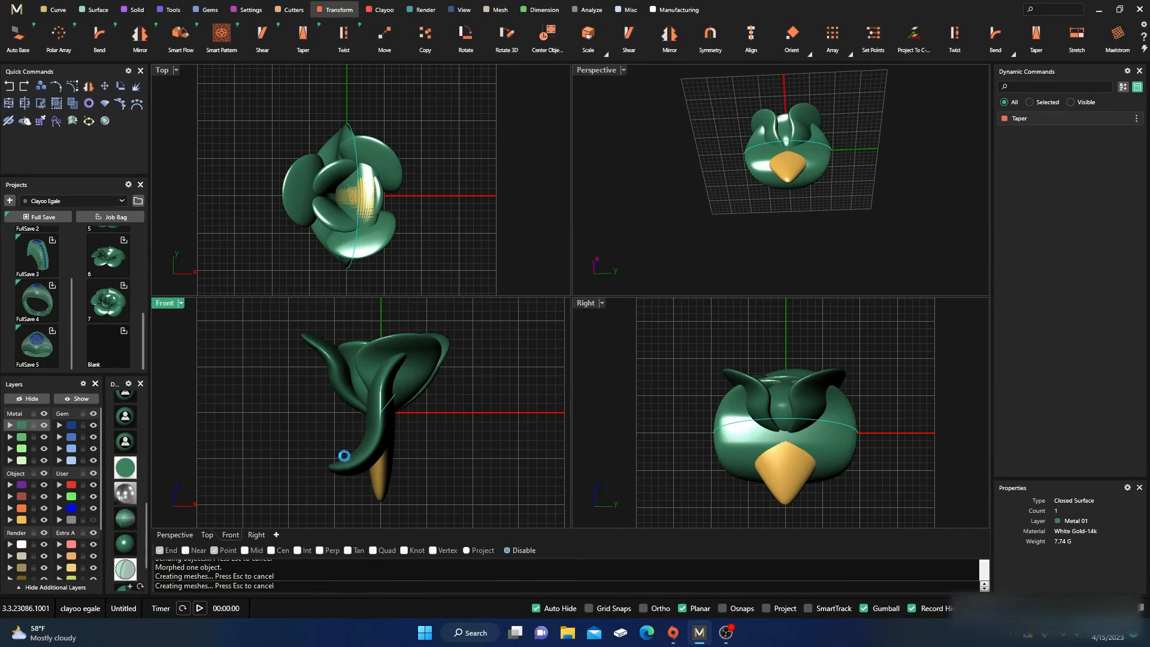
- Select the untapered source disc and move it to the hidden User 04 layer
{"action": "left_click", "coordinate": [333, 469]}
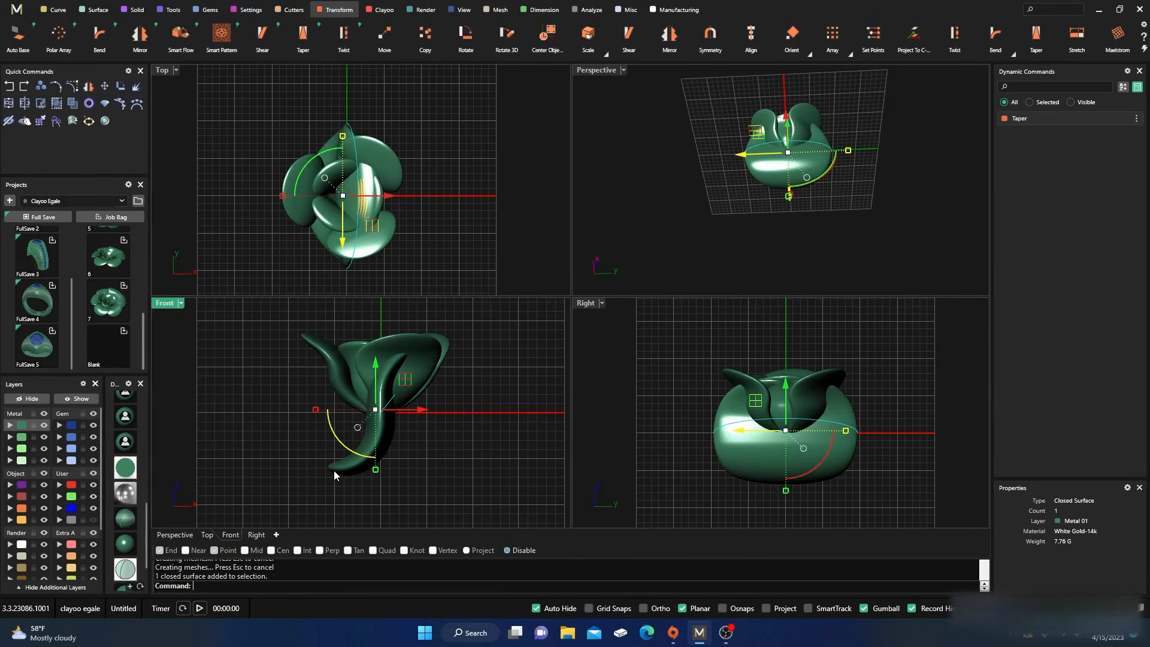
{"action": "left_click", "coordinate": [293, 449]}
{"action": "left_click", "coordinate": [332, 469]}
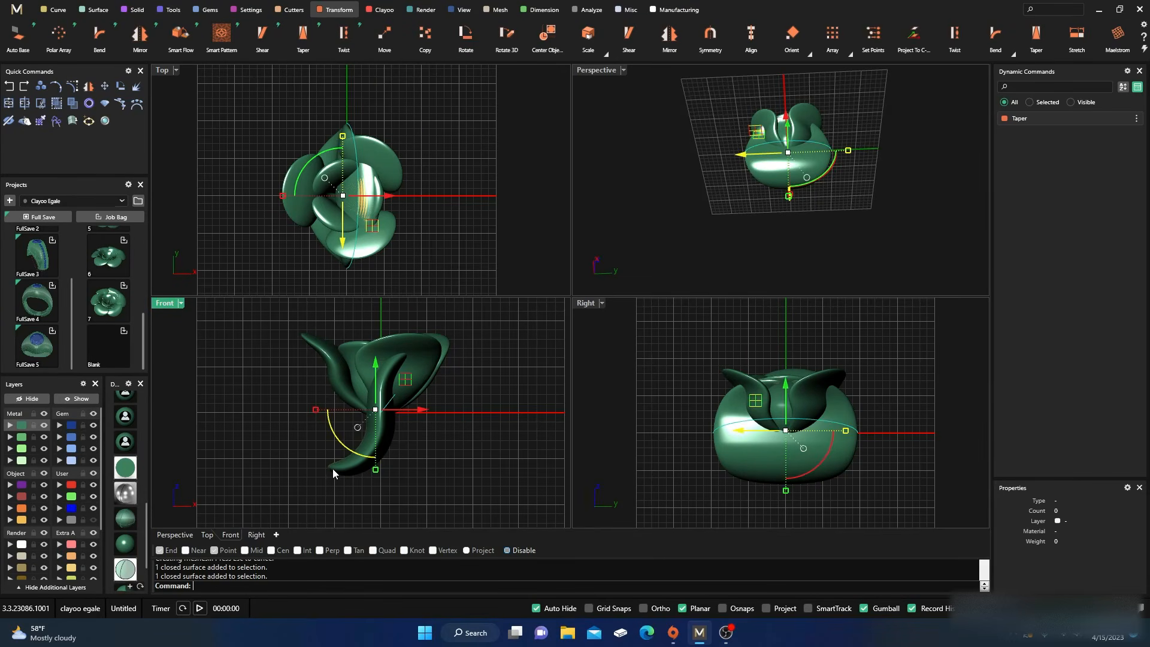
{"action": "left_click", "coordinate": [59, 519]}
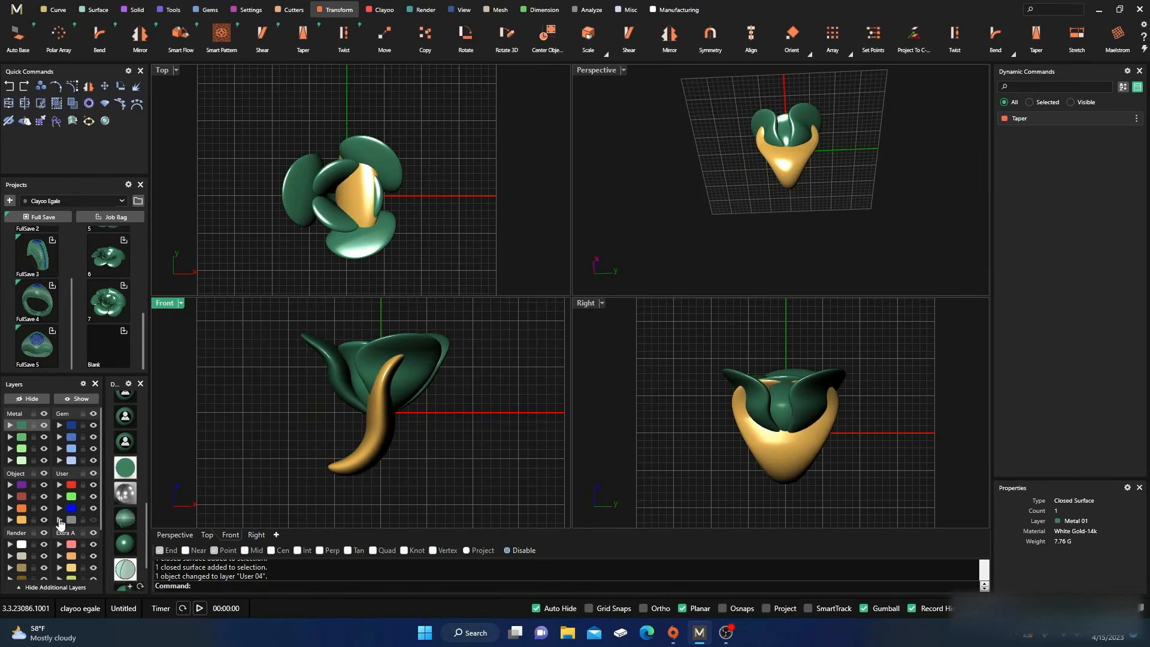
- Bend the upper part of the gold tapered petal further outward toward positive X, using a spine from its middle to its upper tip
{"action": "left_click", "coordinate": [363, 458]}
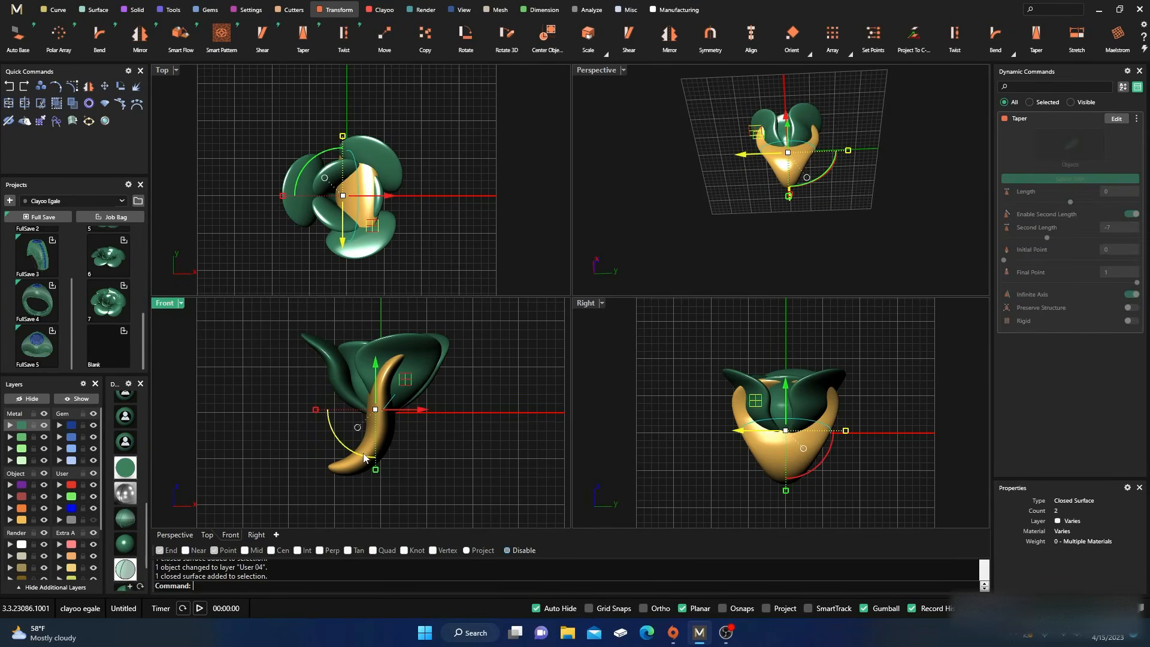
{"action": "left_click", "coordinate": [461, 420]}
{"action": "left_click", "coordinate": [384, 412]}
{"action": "key", "text": "ctrl+b"}
{"action": "left_click", "coordinate": [379, 420]}
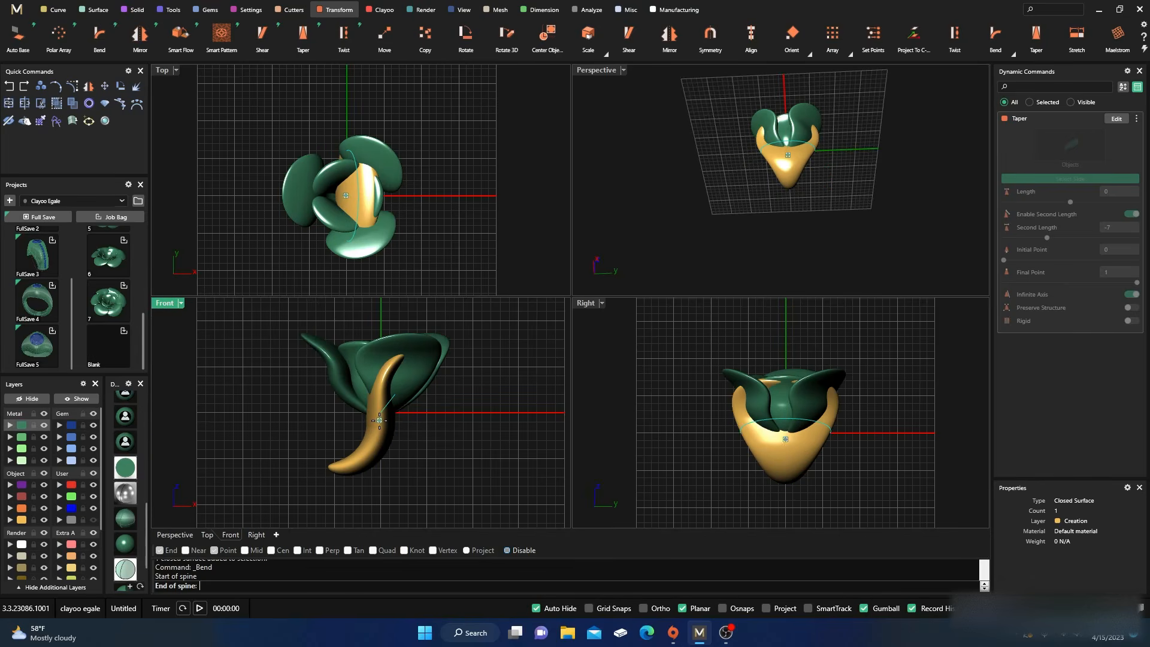
{"action": "left_click", "coordinate": [398, 354]}
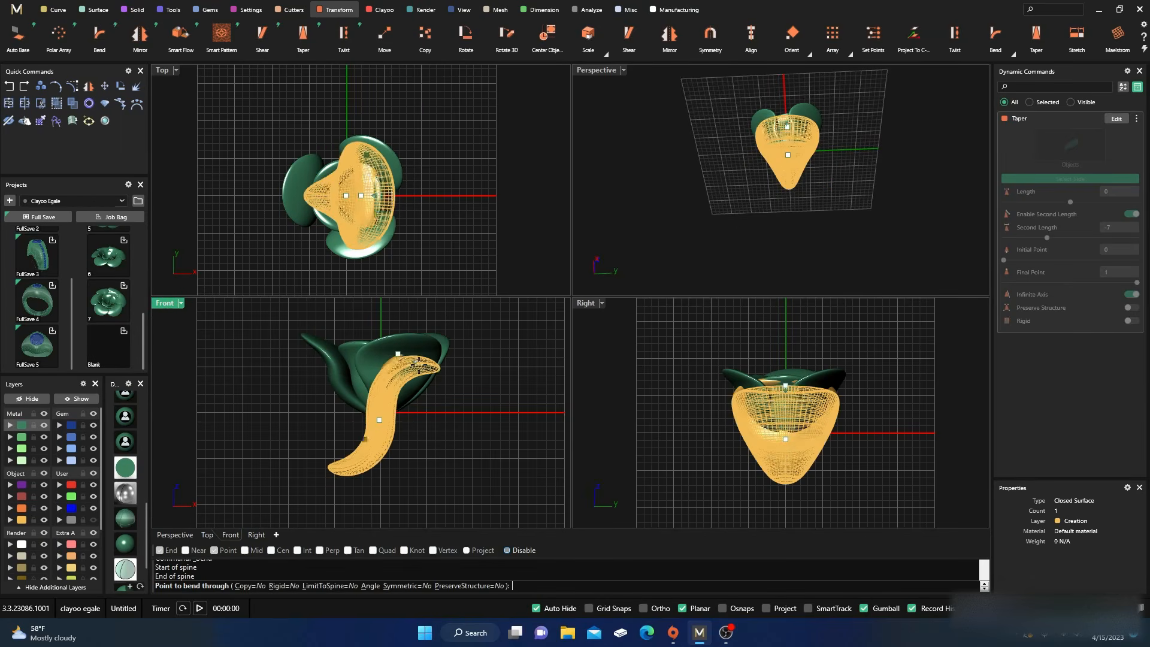
{"action": "left_click", "coordinate": [433, 403]}
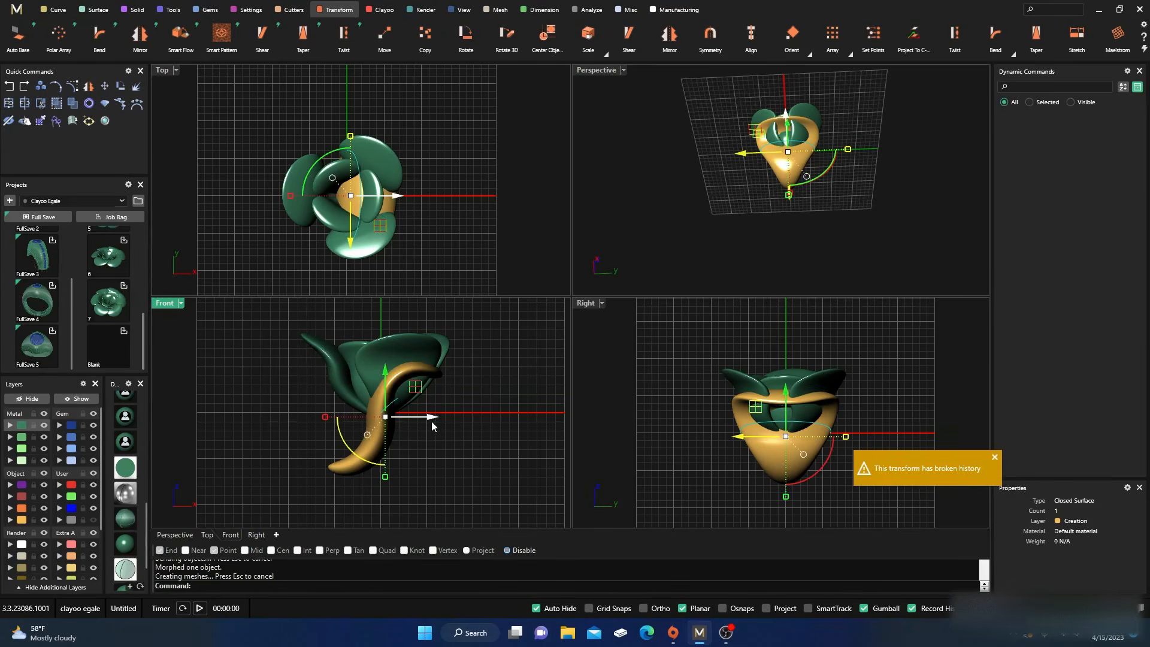
- Move the gold petal outward along positive X and up along Z so it sits against the outside of the flower
{"action": "left_click_drag", "start_coordinate": [433, 419], "coordinate": [476, 418]}
{"action": "left_click", "coordinate": [470, 465]}
{"action": "left_click", "coordinate": [428, 440]}
{"action": "left_click_drag", "start_coordinate": [428, 374], "coordinate": [428, 333]}
{"action": "right_click_drag", "start_coordinate": [487, 450], "coordinate": [485, 472]}
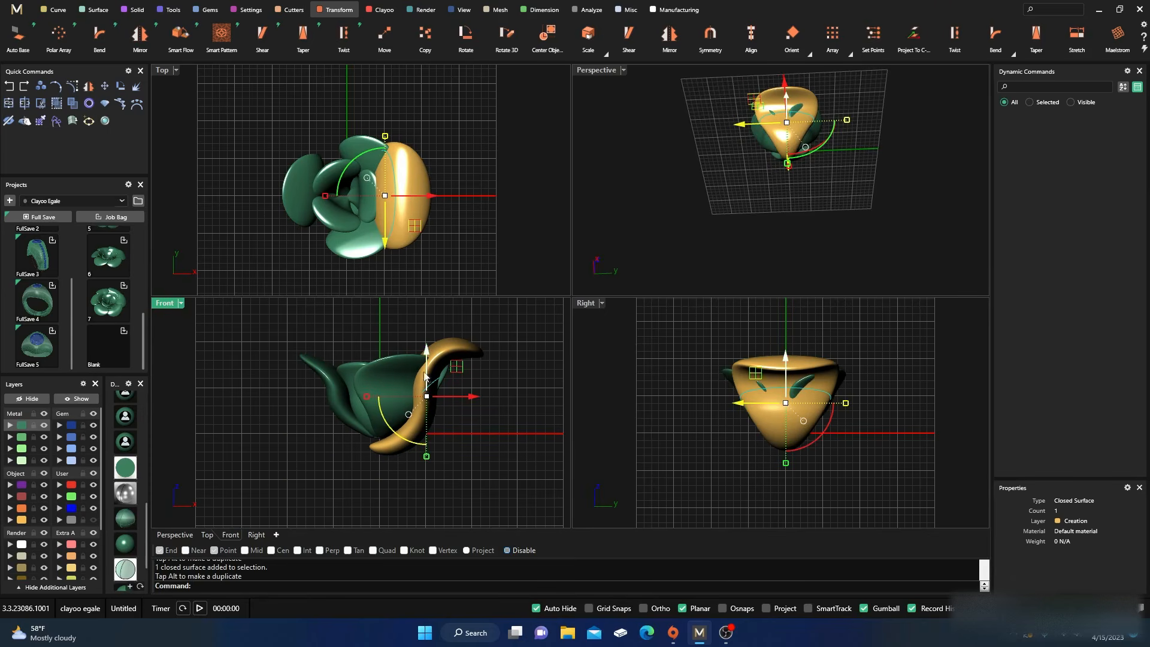
{"action": "left_click_drag", "start_coordinate": [427, 349], "coordinate": [412, 340]}
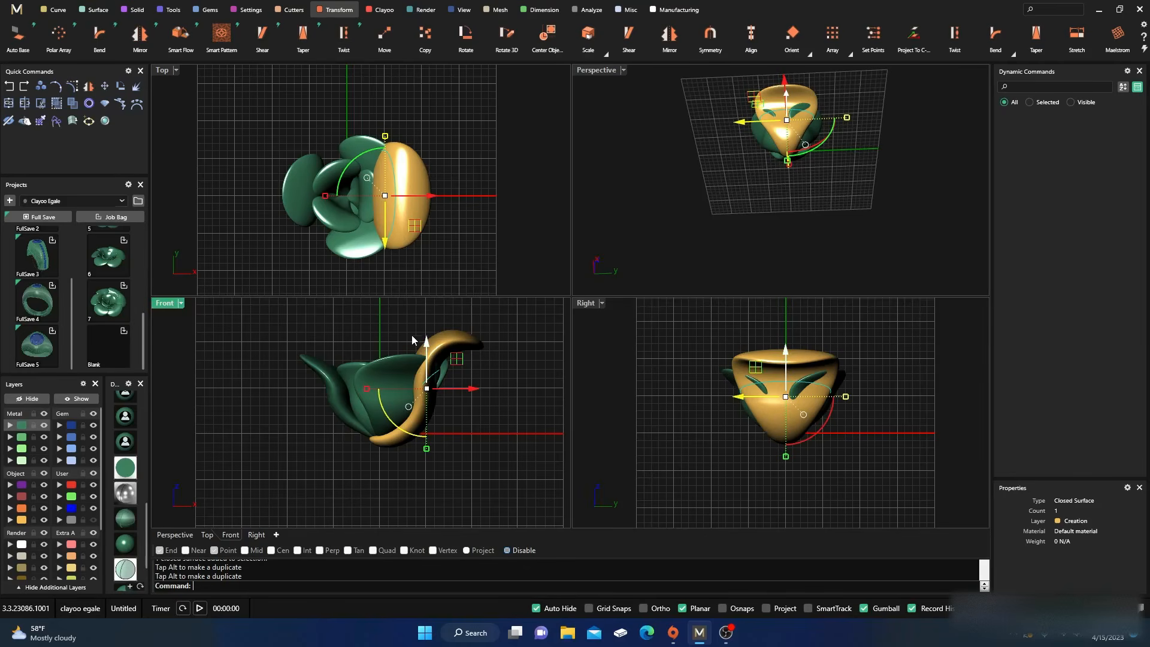
- Rotate the gold petal clockwise about its lower tip in the front view, by about 2 and about 5 degrees
{"action": "left_click", "coordinate": [115, 88]}
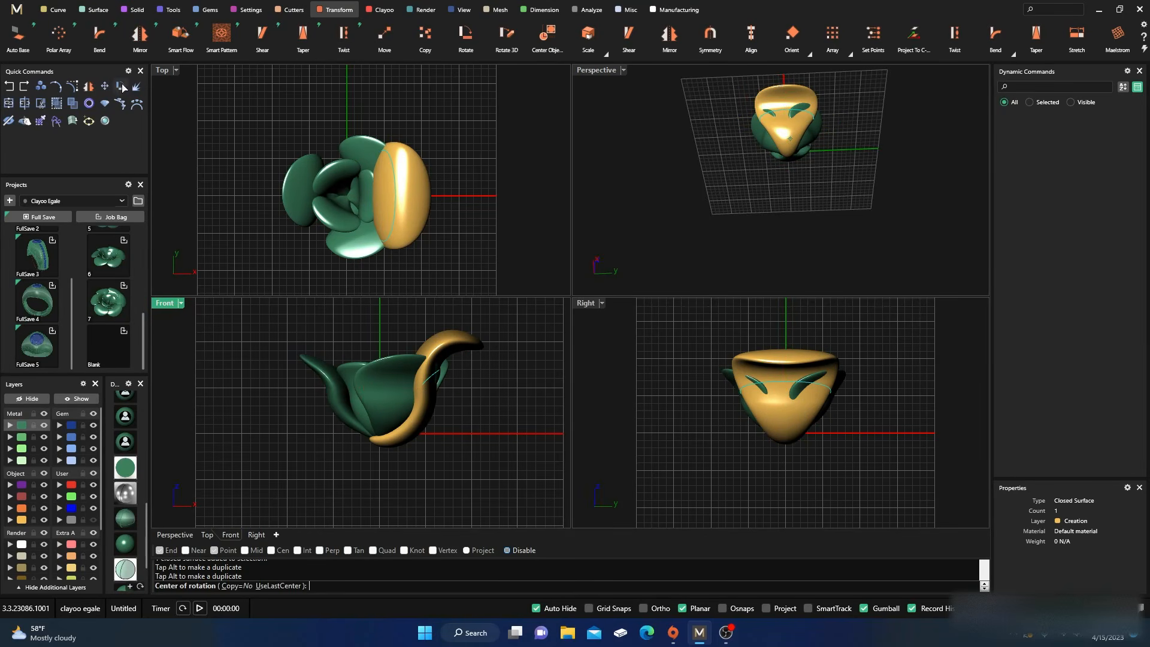
{"action": "left_click", "coordinate": [379, 439]}
{"action": "left_click", "coordinate": [479, 323]}
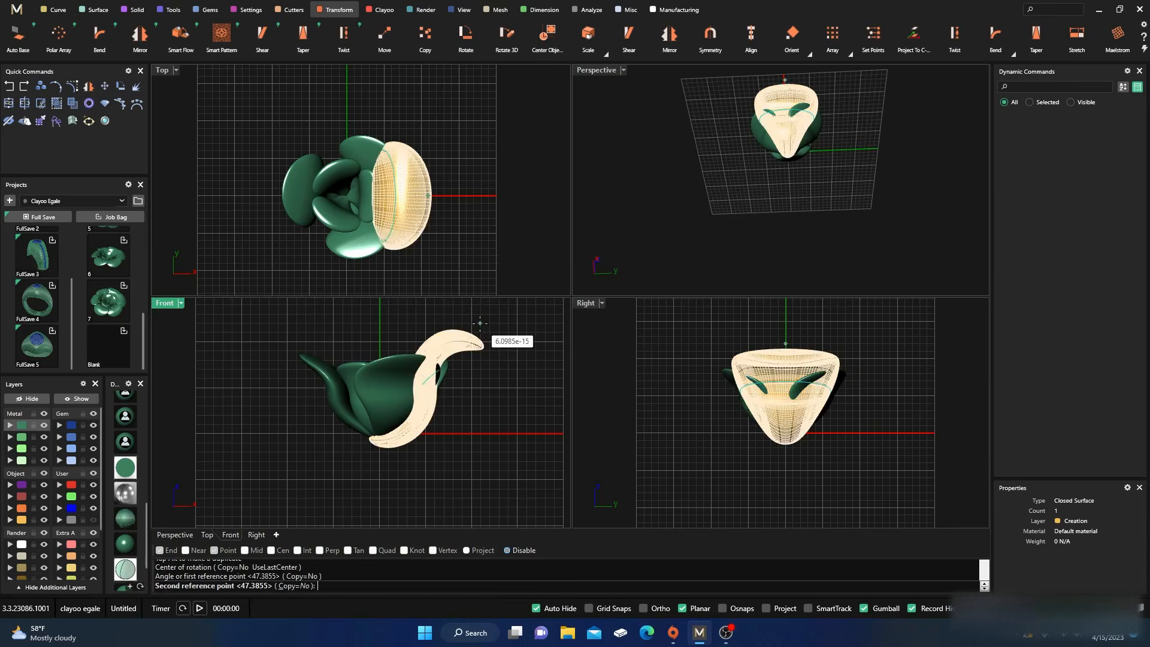
{"action": "left_click", "coordinate": [487, 330]}
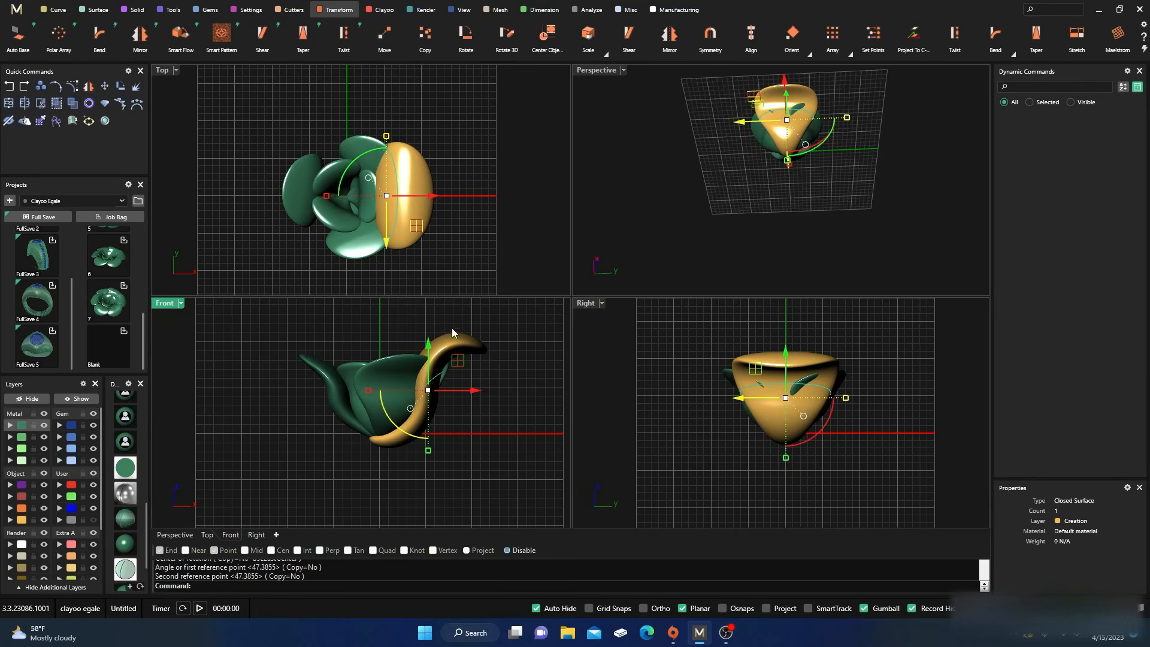
{"action": "key", "text": "Return"}
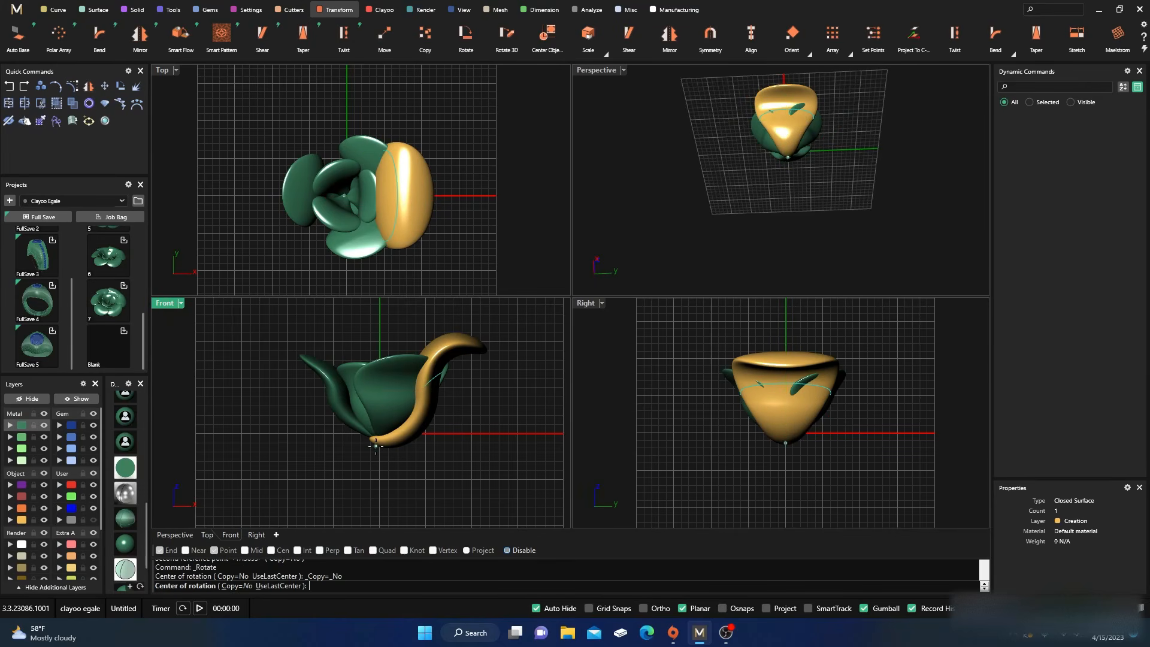
{"action": "left_click", "coordinate": [376, 444]}
{"action": "left_click", "coordinate": [474, 342]}
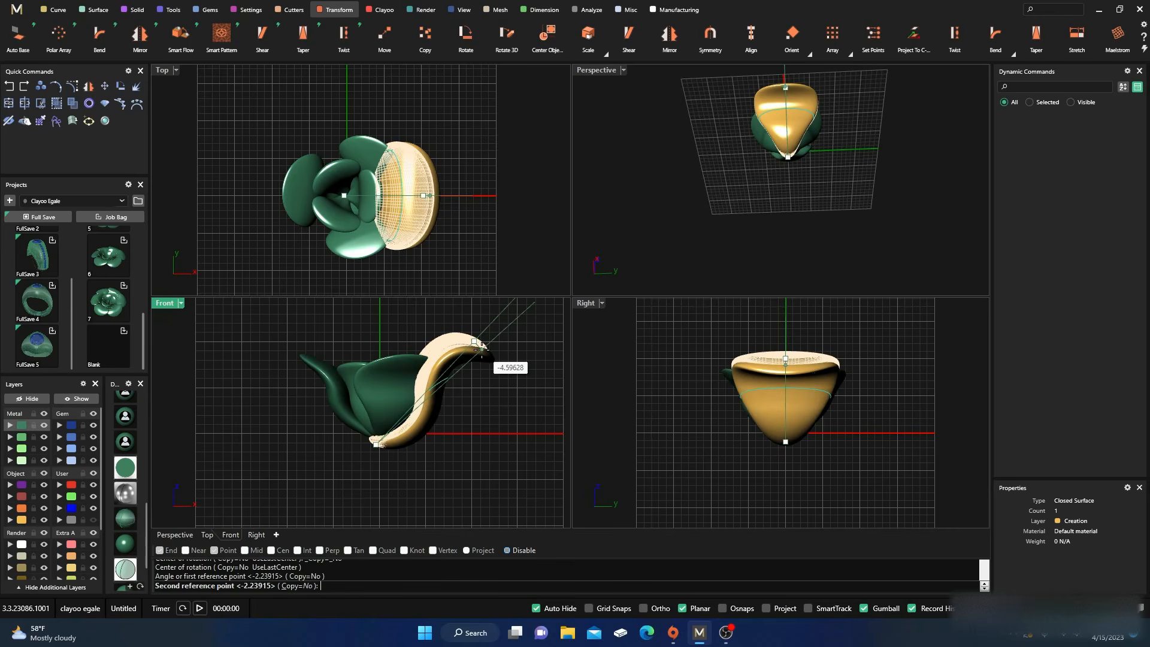
{"action": "left_click", "coordinate": [481, 350]}
{"action": "left_click", "coordinate": [484, 221]}
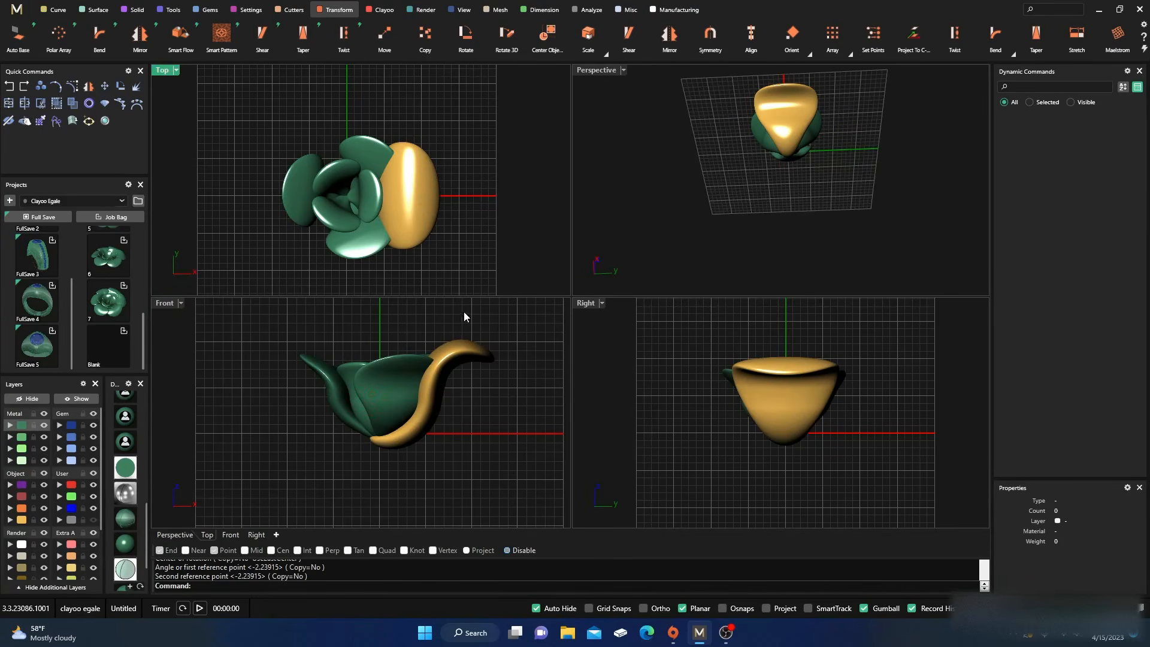
- Move the gold petal outward along positive X and rotate it about 3 degrees clockwise about its lower tip in the front view
{"action": "left_click", "coordinate": [457, 359]}
{"action": "left_click_drag", "start_coordinate": [477, 399], "coordinate": [488, 402]}
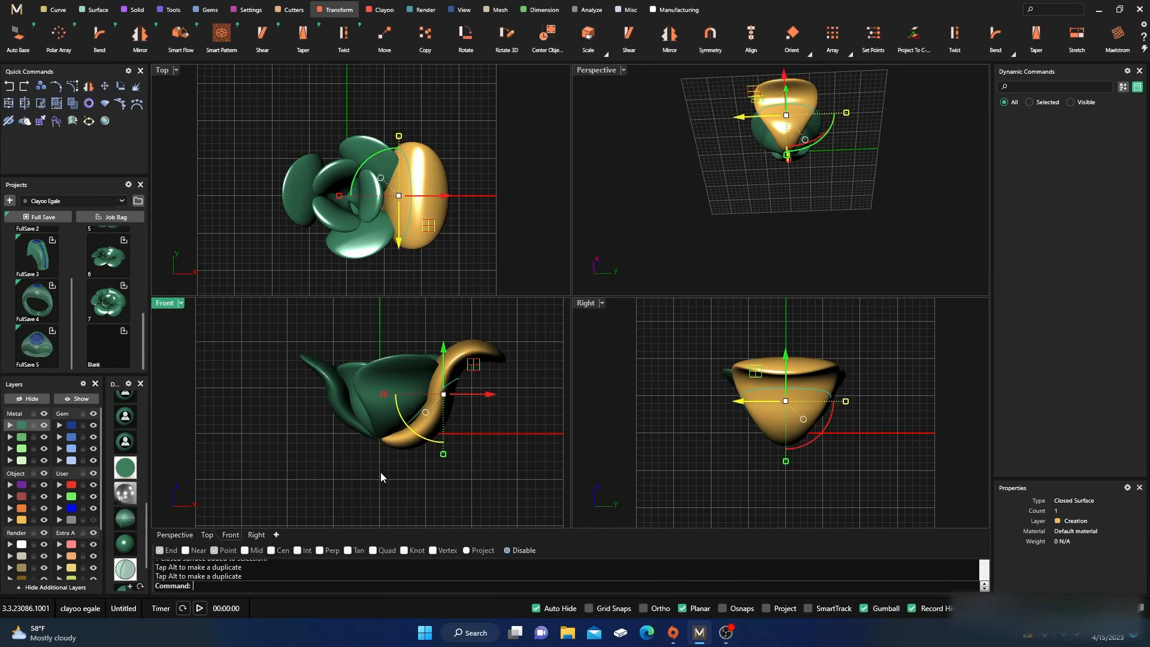
{"action": "right_click", "coordinate": [398, 462]}
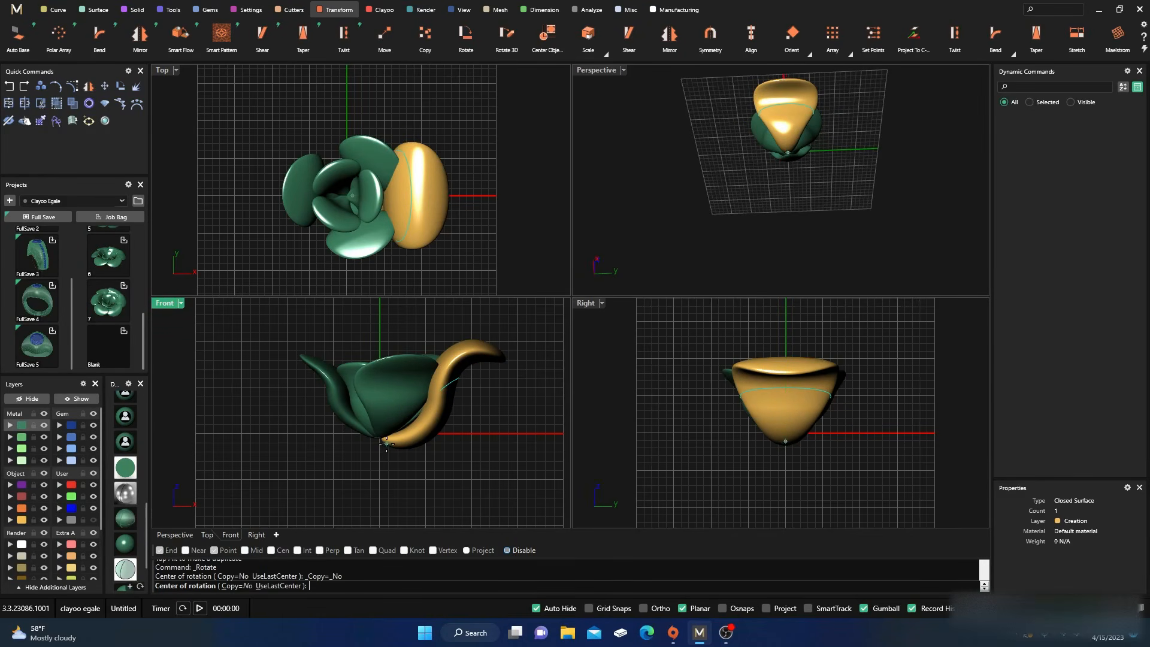
{"action": "left_click", "coordinate": [387, 444]}
{"action": "left_click", "coordinate": [465, 375]}
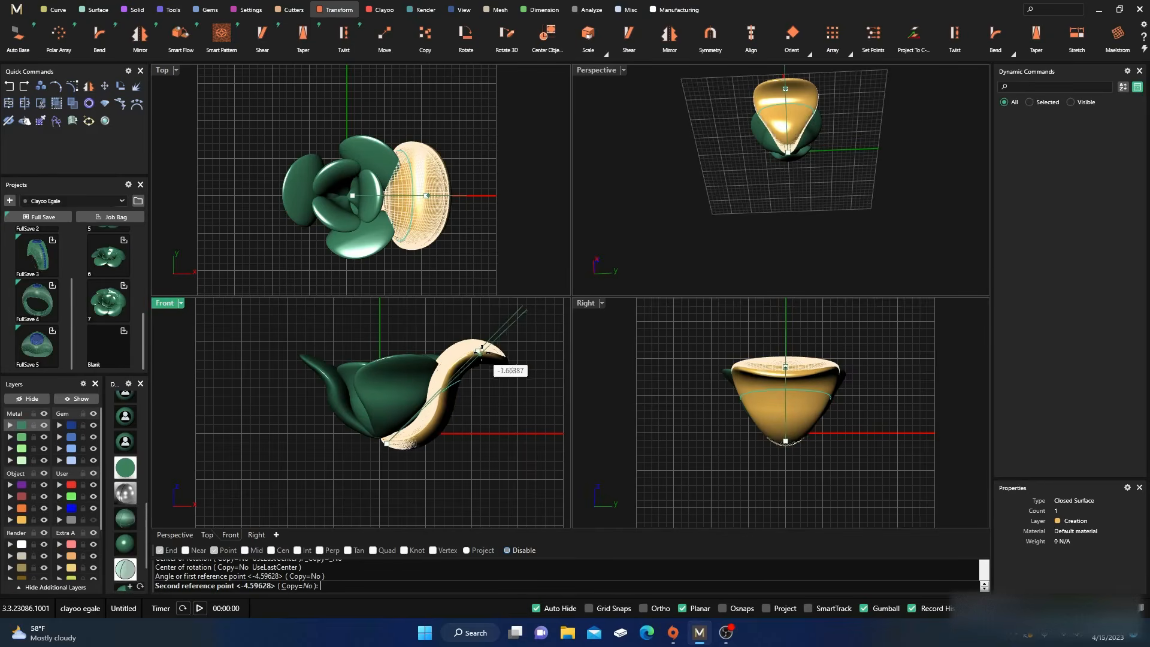
{"action": "left_click", "coordinate": [482, 353]}
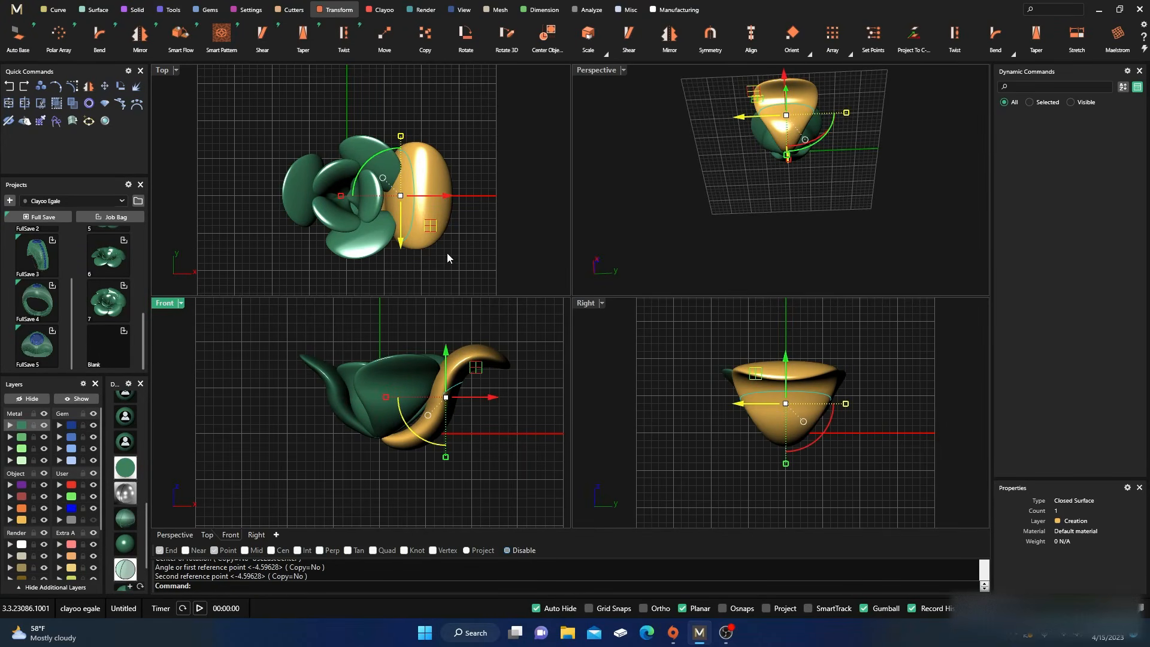
{"action": "left_click", "coordinate": [1012, 53]}
{"action": "left_click", "coordinate": [1039, 76]}
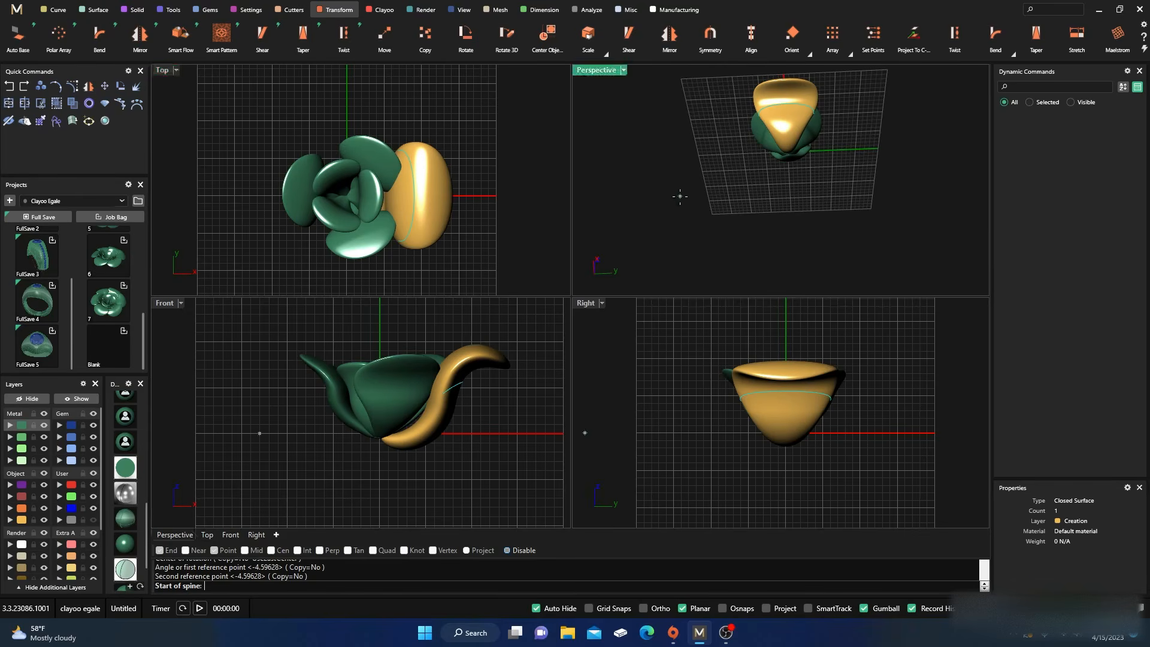
{"action": "left_click", "coordinate": [409, 194]}
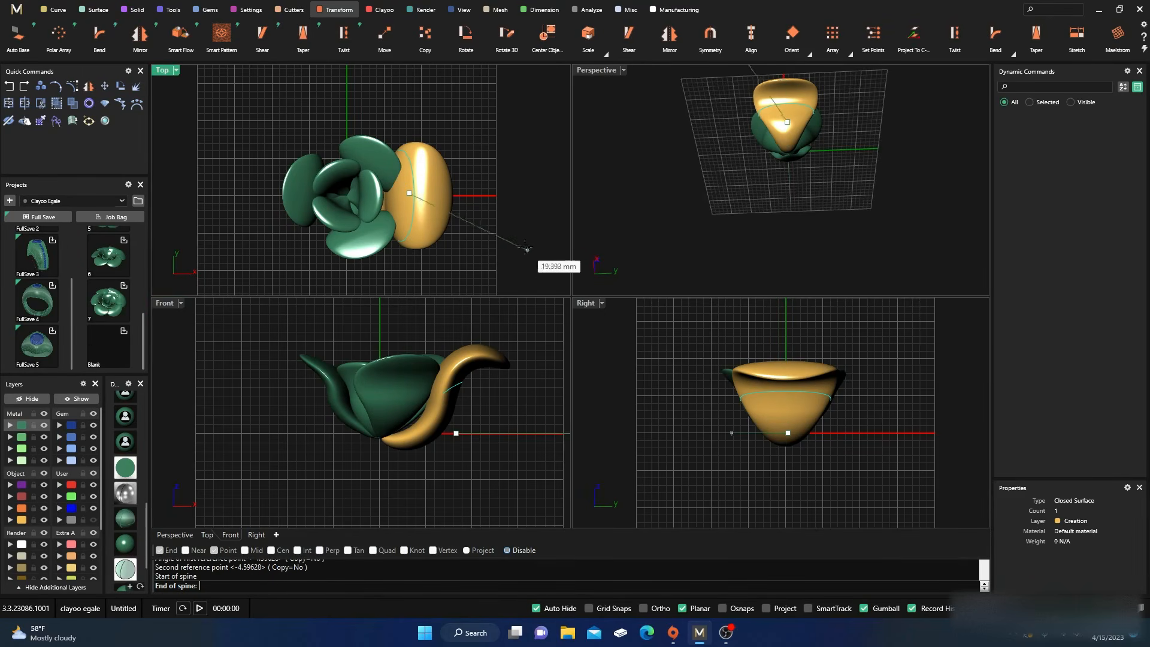
{"action": "left_click", "coordinate": [567, 224]}
- Try a symmetric bend on the gold petal in the top view, with a spine from its middle to its positive Y end
{"action": "left_click", "coordinate": [1020, 55]}
{"action": "left_click", "coordinate": [1013, 55]}
{"action": "left_click", "coordinate": [997, 77]}
{"action": "left_click", "coordinate": [416, 191]}
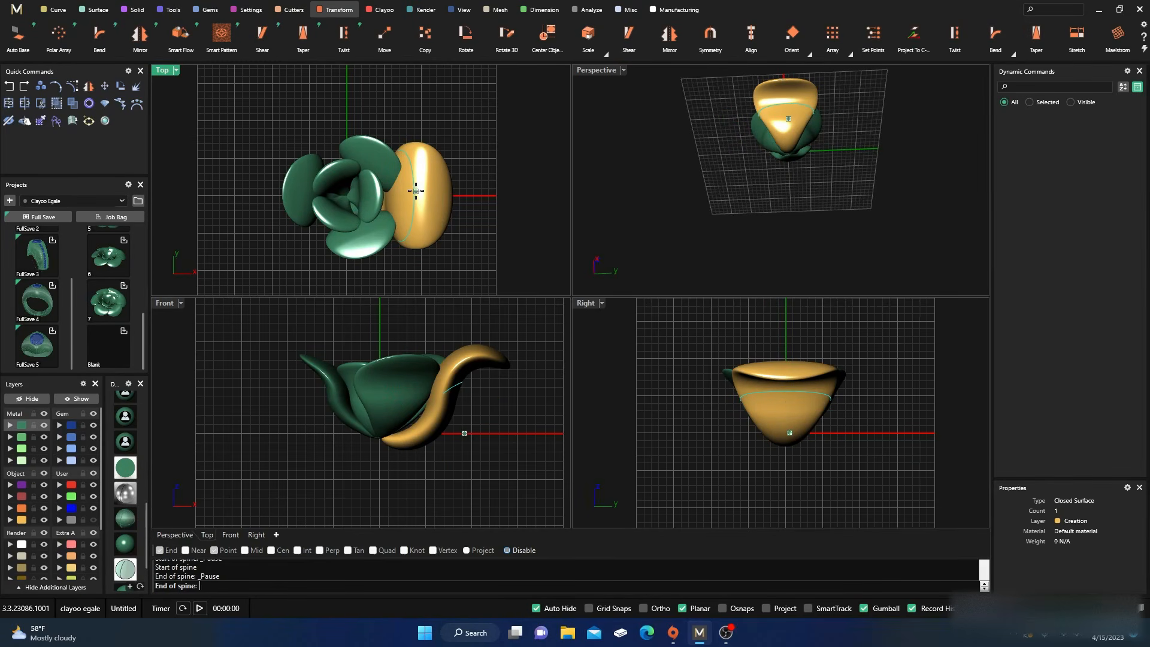
{"action": "left_click", "coordinate": [415, 138]}
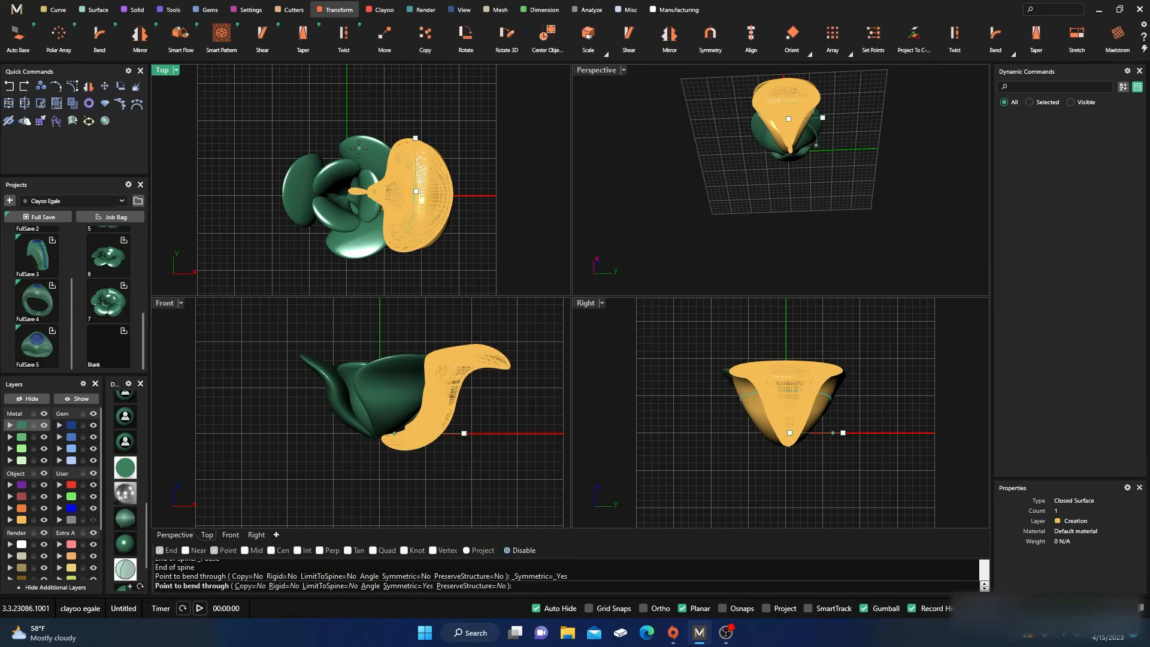
{"action": "left_click", "coordinate": [359, 148]}
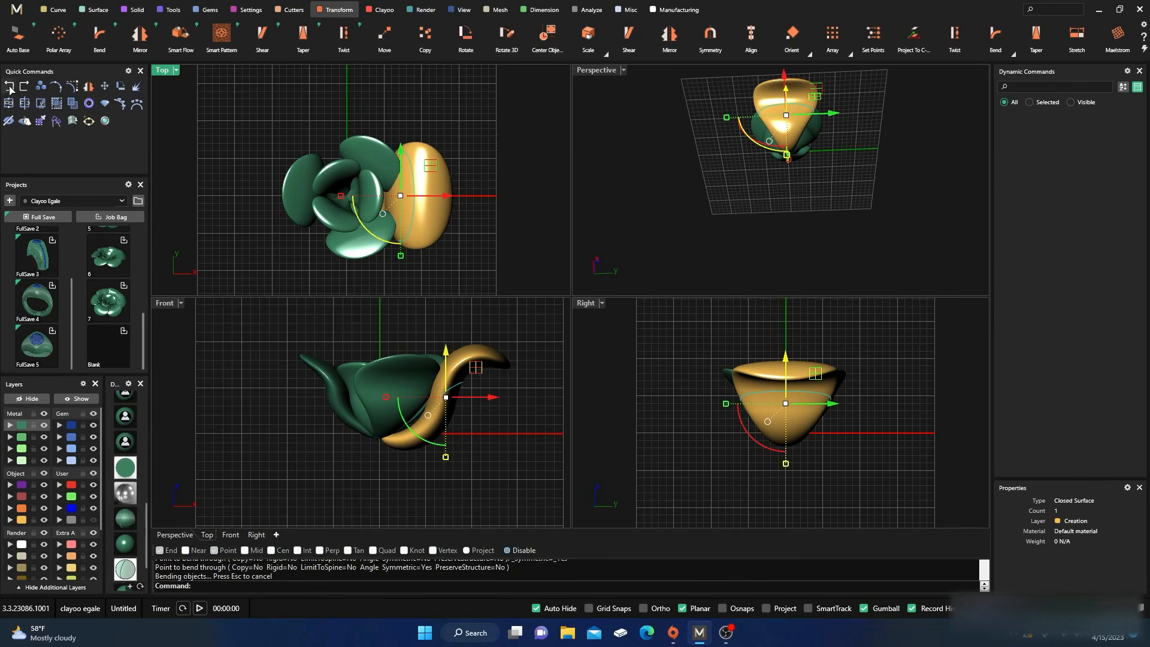
- Undo the gold petal's recent rotations, moves and the last outward bend of its upper part
{"action": "key", "text": "ctrl+z"}
{"action": "key", "text": "ctrl+z"}
{"action": "key", "text": "ctrl+z"}
{"action": "key", "text": "ctrl+z"}
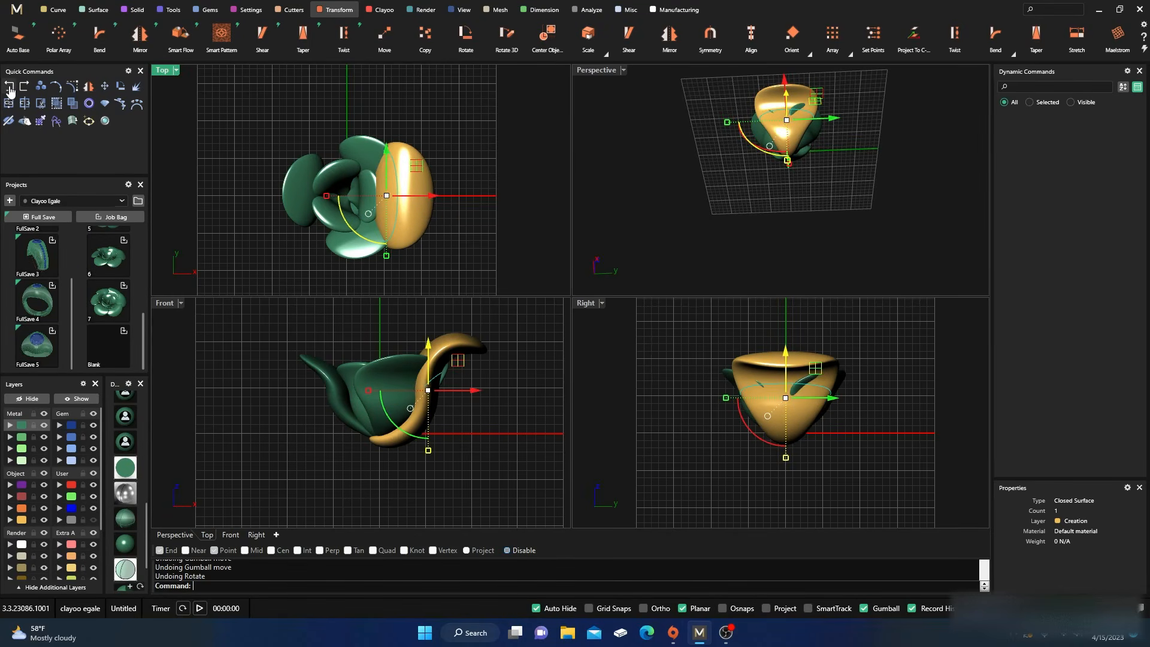
{"action": "key", "text": "ctrl+z"}
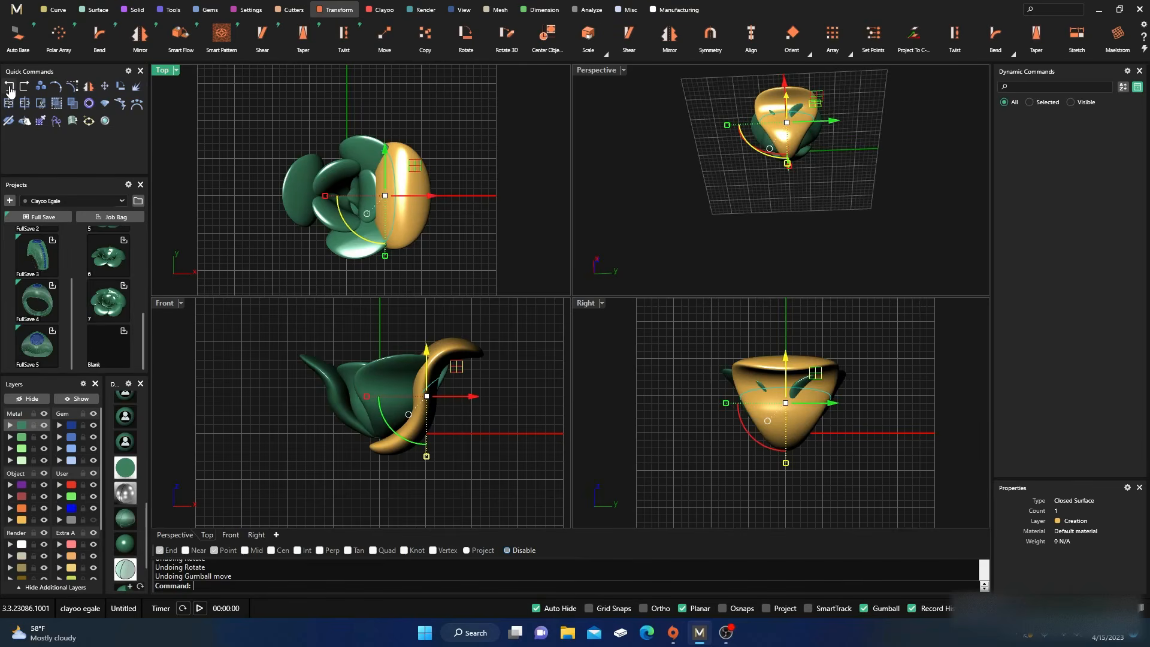
{"action": "key", "text": "ctrl+z"}
{"action": "key", "text": "ctrl+z"}
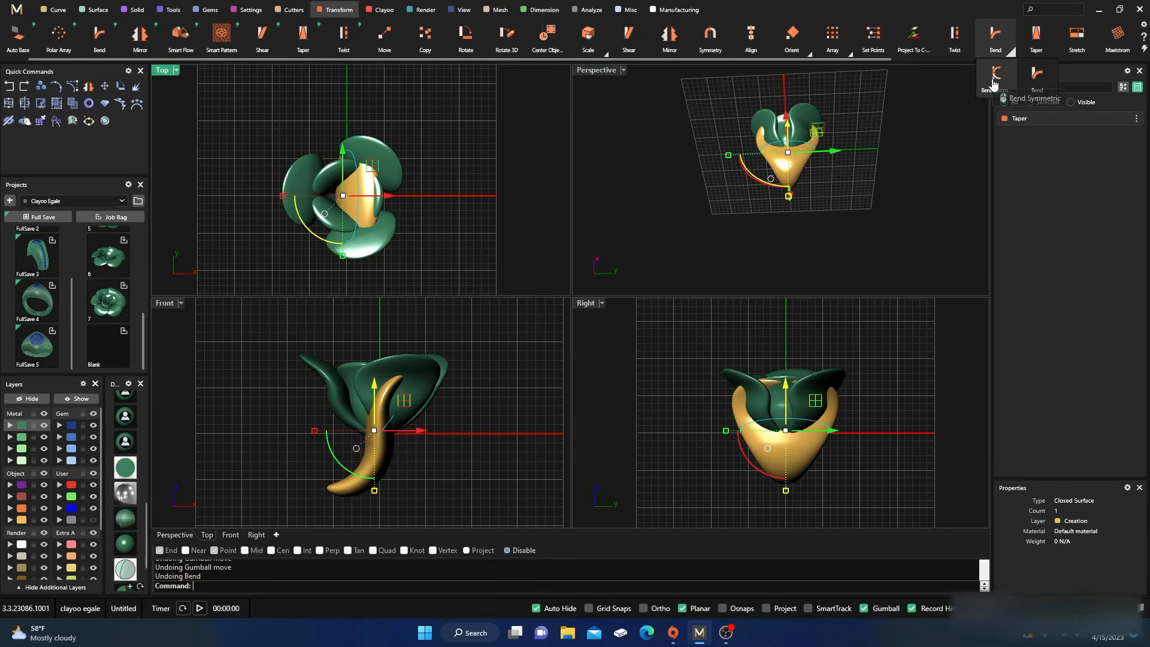
- Bend the gold petal symmetrically in the top view, curling both sides toward negative X around a spine from its middle toward positive Y
{"action": "left_click", "coordinate": [995, 37]}
{"action": "left_click", "coordinate": [353, 197]}
{"action": "left_click", "coordinate": [354, 154]}
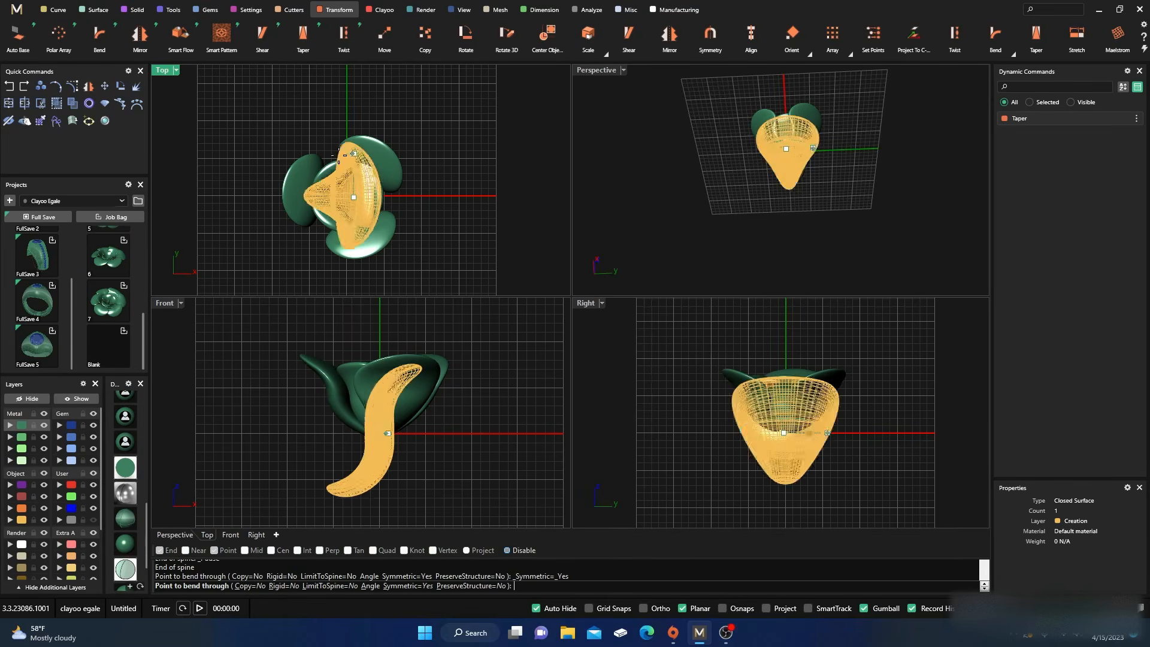
{"action": "left_click", "coordinate": [435, 162]}
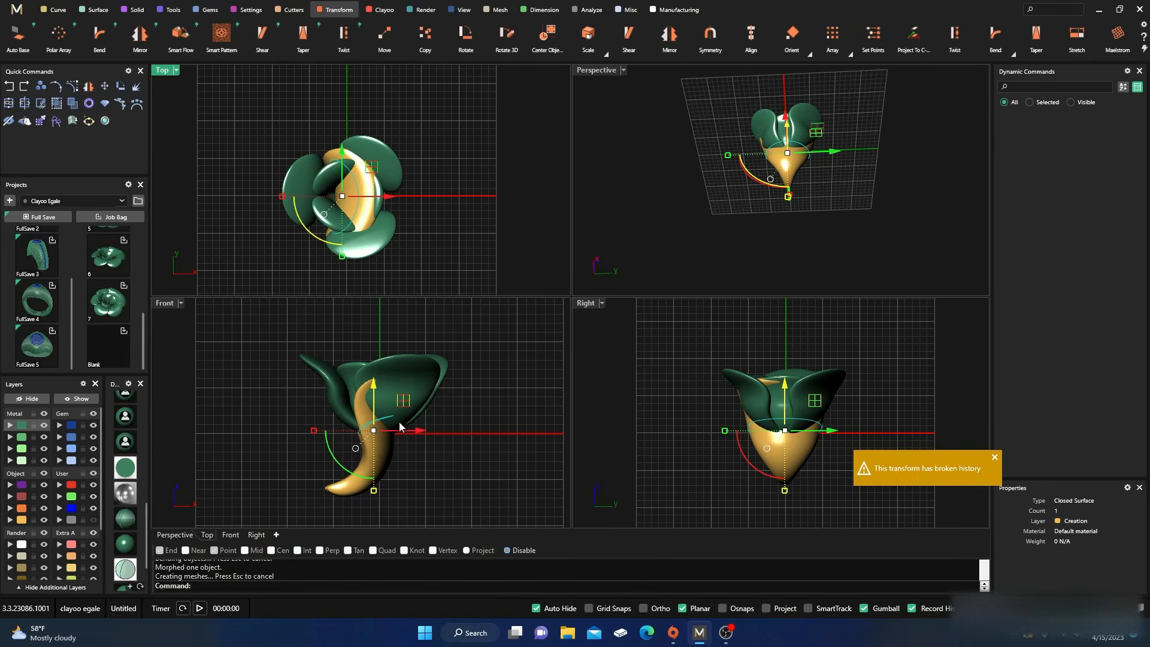
- Raise the gold petal along Z and rotate it about 15 degrees clockwise about its lower tip in the front view
{"action": "left_click_drag", "start_coordinate": [376, 388], "coordinate": [388, 339]}
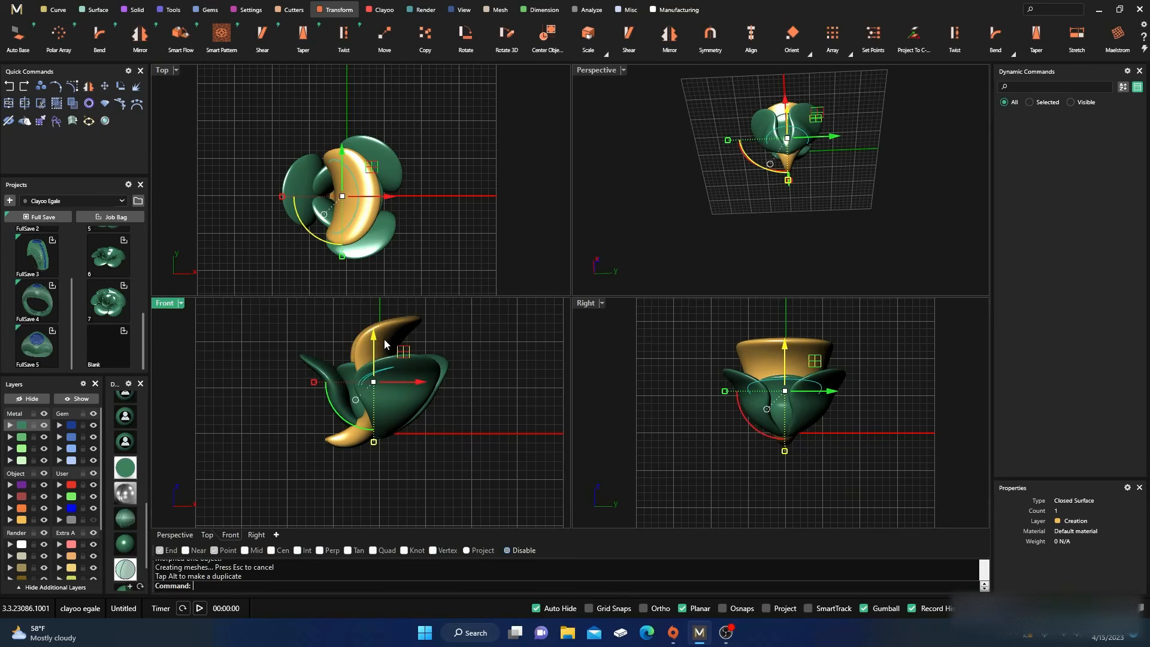
{"action": "left_click", "coordinate": [121, 103]}
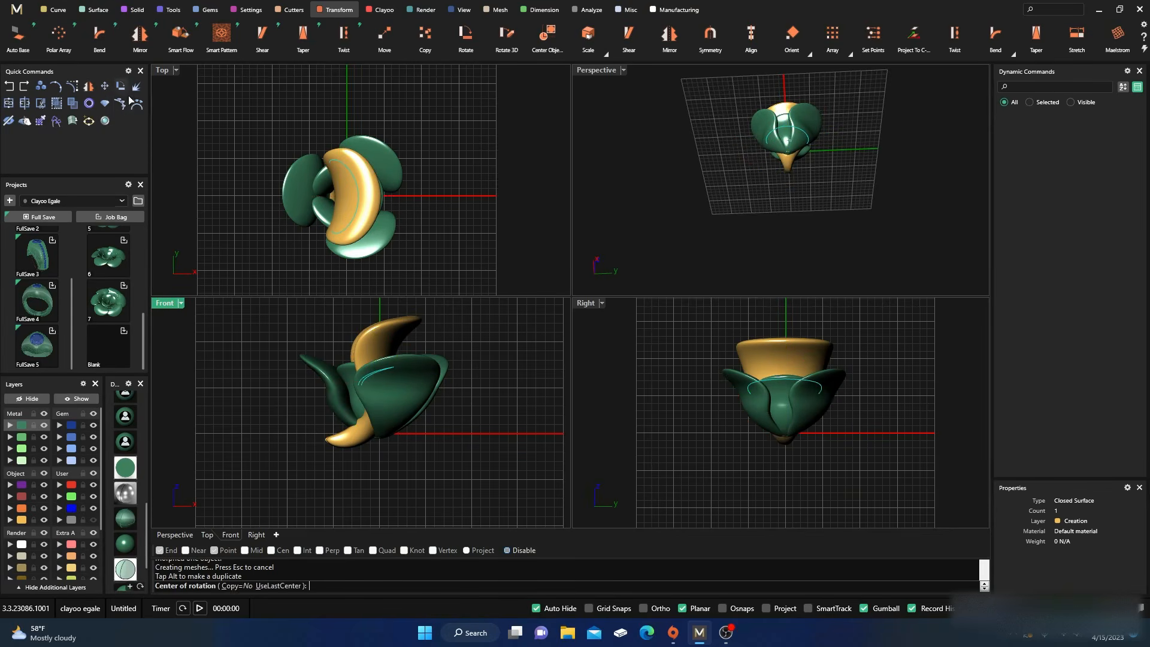
{"action": "left_click", "coordinate": [325, 442]}
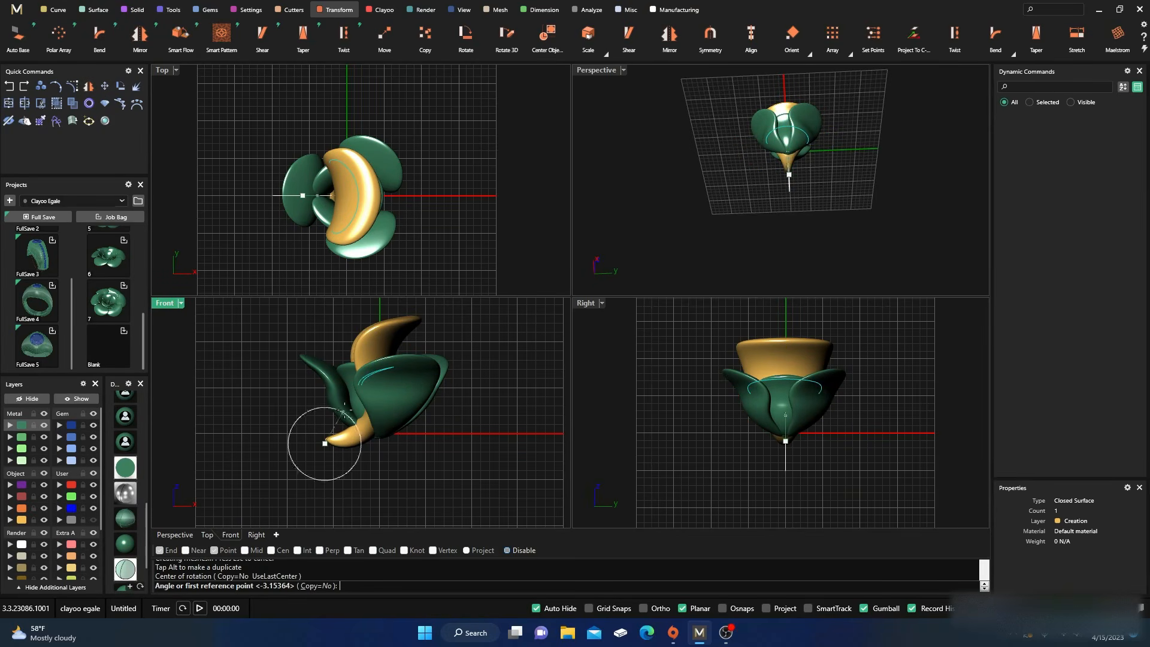
{"action": "left_click", "coordinate": [436, 311]}
{"action": "left_click", "coordinate": [437, 364]}
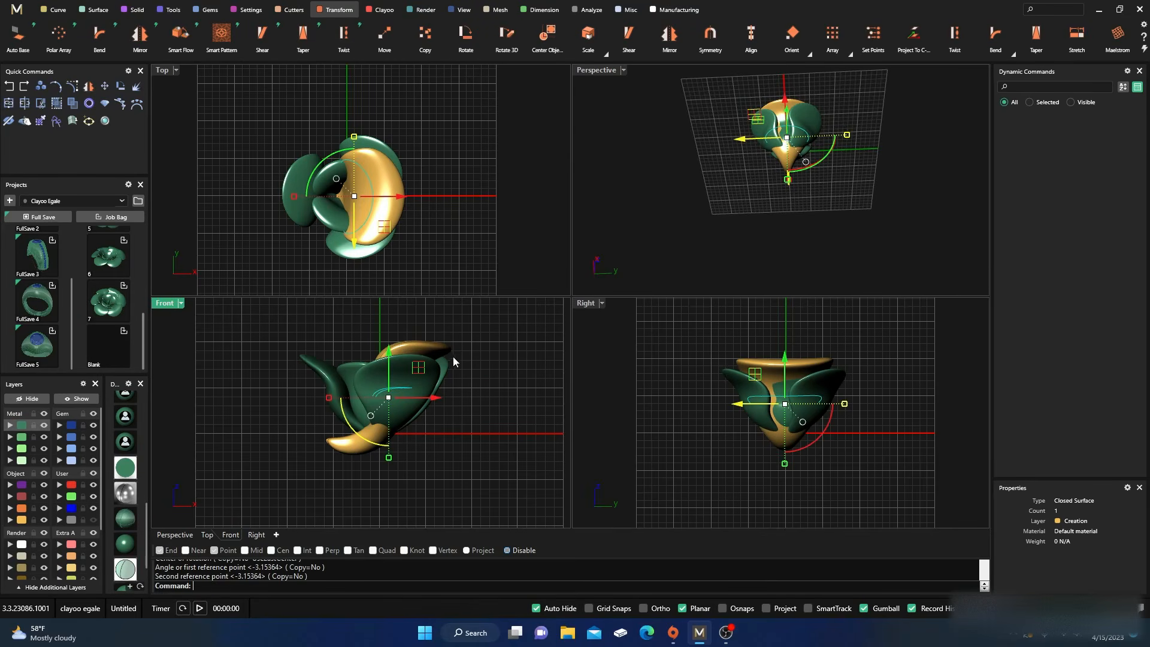
- Move the gold petal along positive X to the flower's outside and rotate it about 6 degrees clockwise about its upper tip
{"action": "left_click_drag", "start_coordinate": [437, 403], "coordinate": [490, 400]}
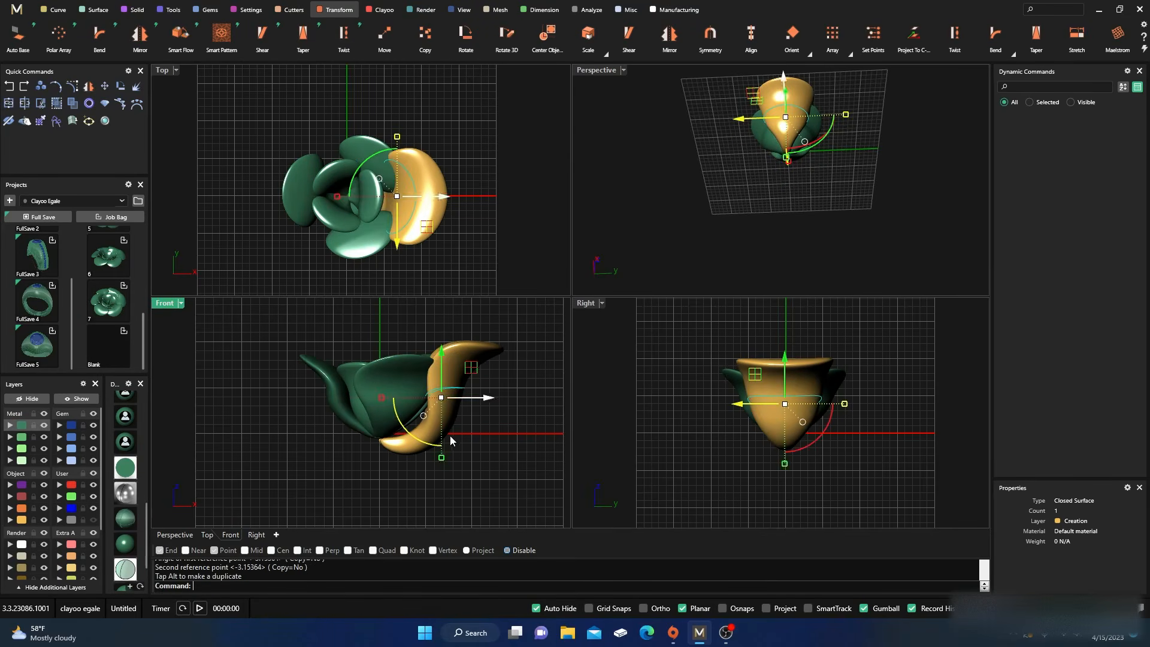
{"action": "right_click", "coordinate": [414, 468]}
{"action": "left_click", "coordinate": [484, 352]}
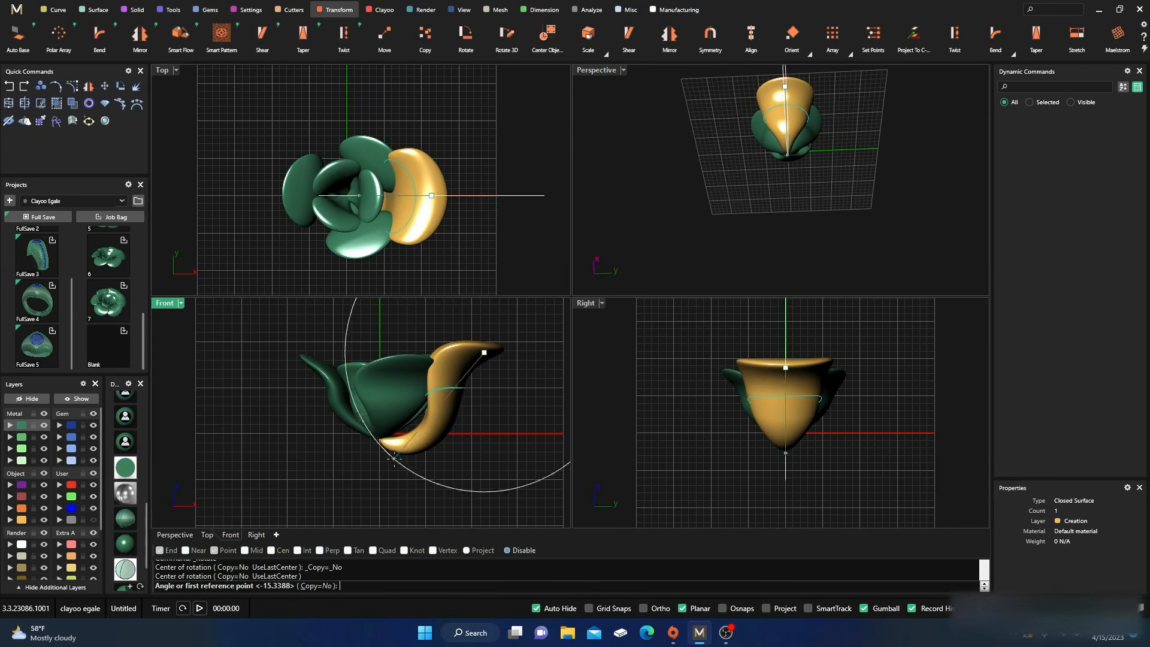
{"action": "left_click", "coordinate": [381, 455]}
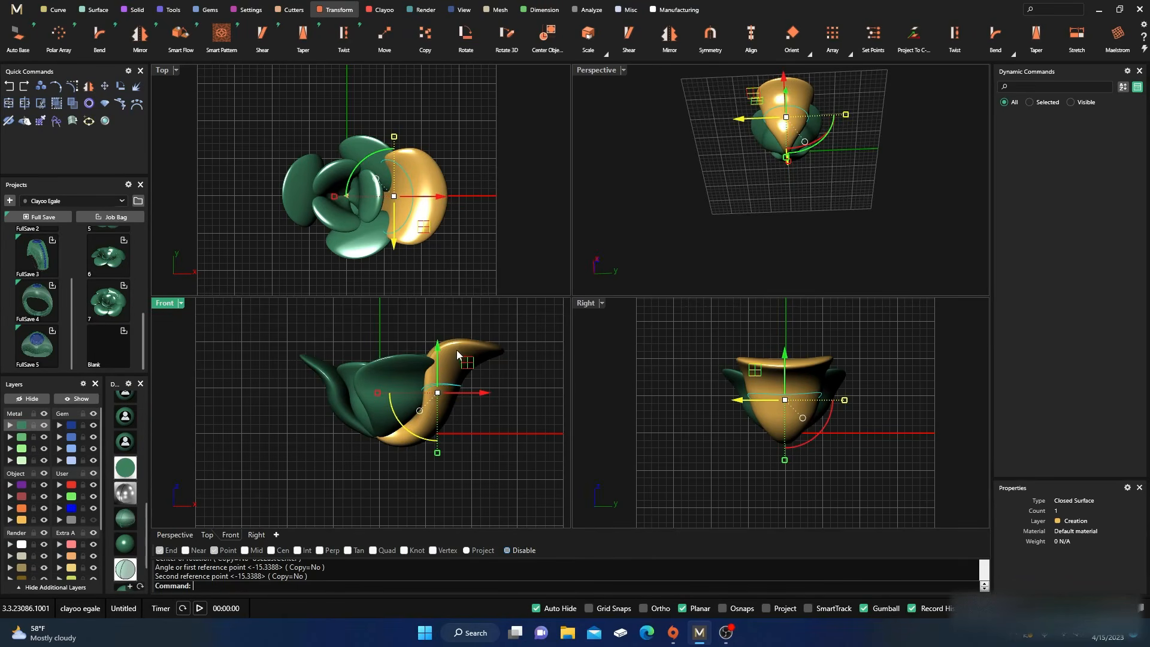
- Shift the gold petal slightly outward along positive X and rotate it about 2 degrees clockwise about its lower tip
{"action": "left_click_drag", "start_coordinate": [481, 395], "coordinate": [485, 395]}
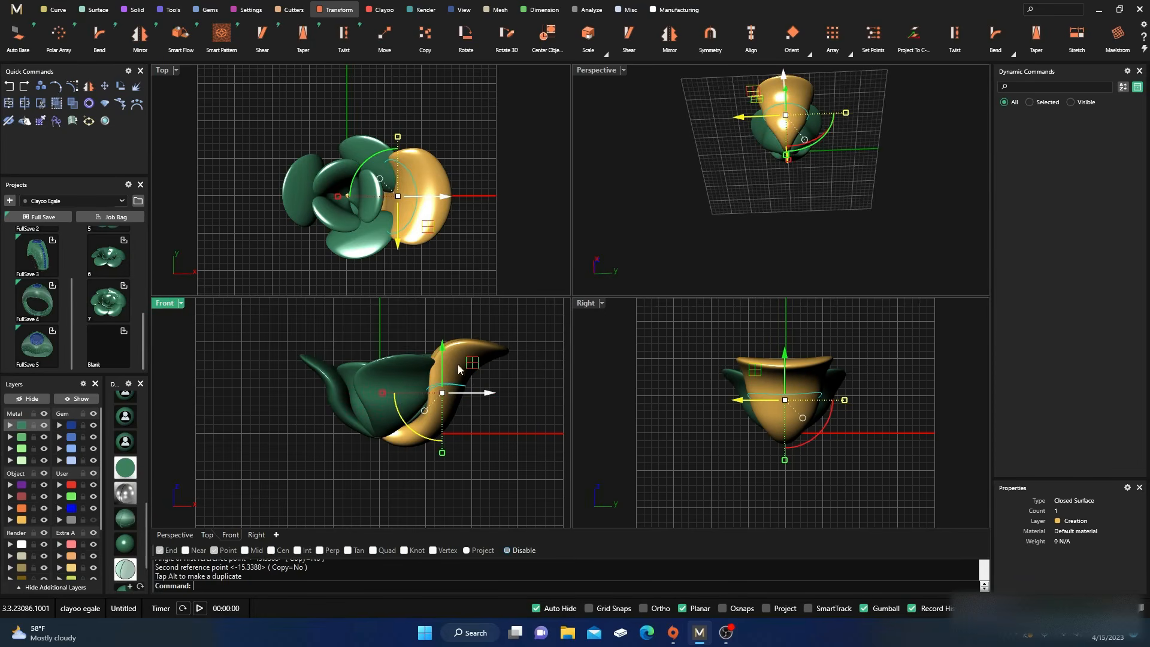
{"action": "right_click", "coordinate": [393, 466]}
{"action": "left_click", "coordinate": [386, 437]}
{"action": "left_click", "coordinate": [501, 351]}
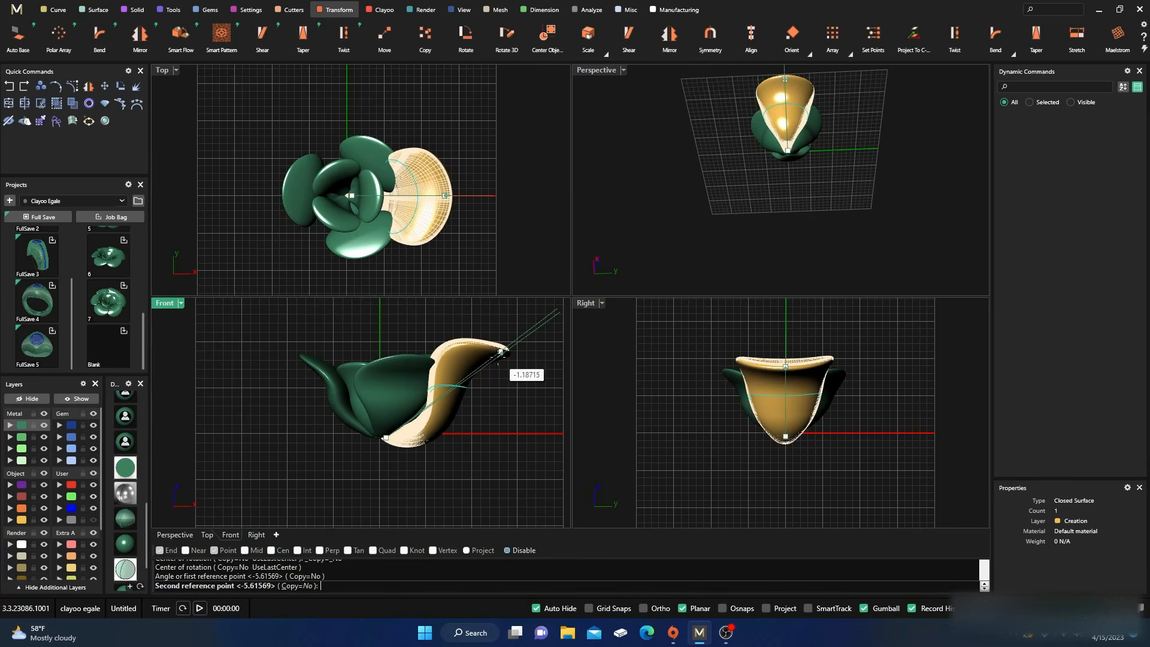
{"action": "left_click", "coordinate": [502, 359]}
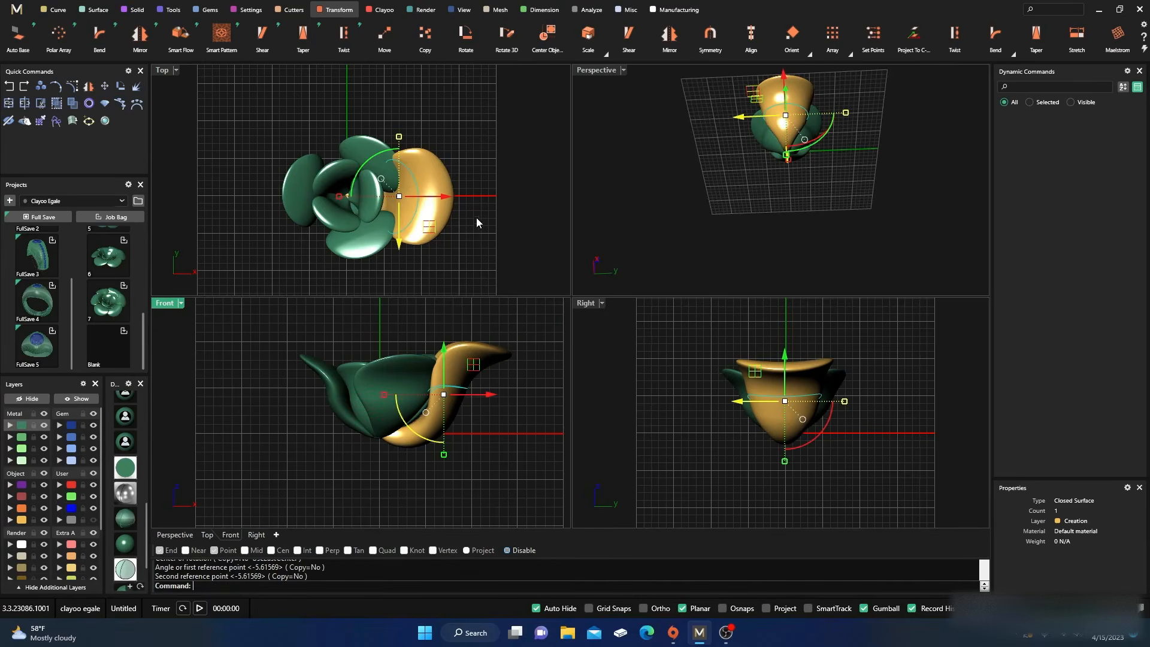
- Move the gold petal outward along positive X and rotate it about 9 degrees clockwise about its upper tip in the front view
{"action": "left_click_drag", "start_coordinate": [446, 196], "coordinate": [452, 203]}
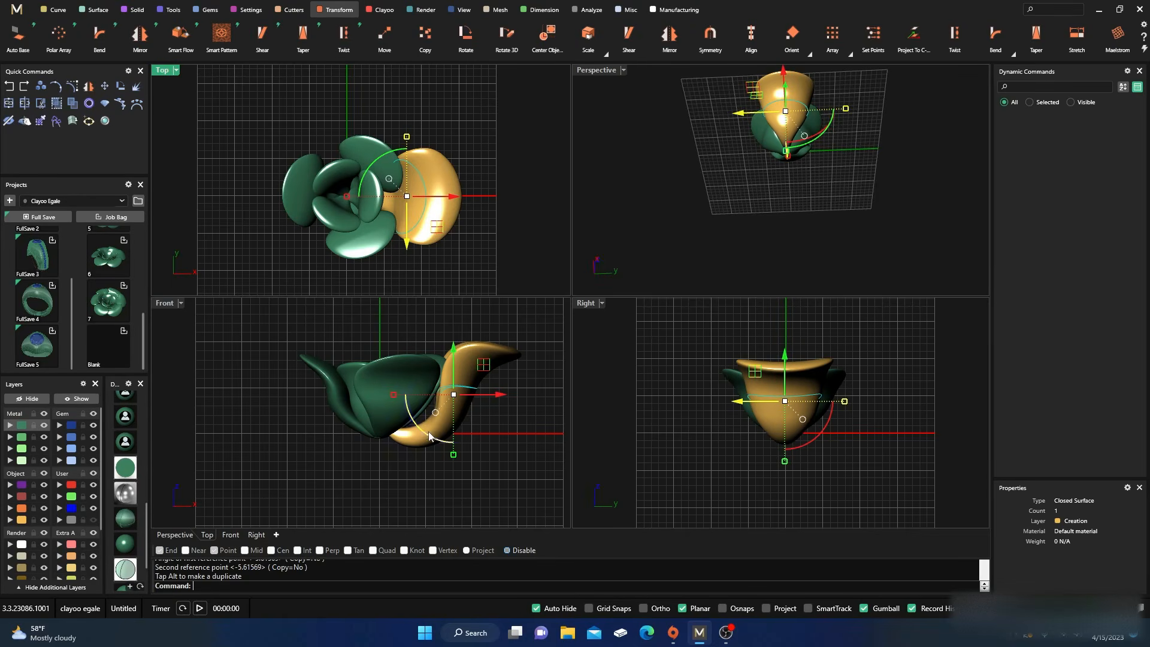
{"action": "scroll", "coordinate": [422, 424], "scroll_direction": "up", "scroll_amount": 3}
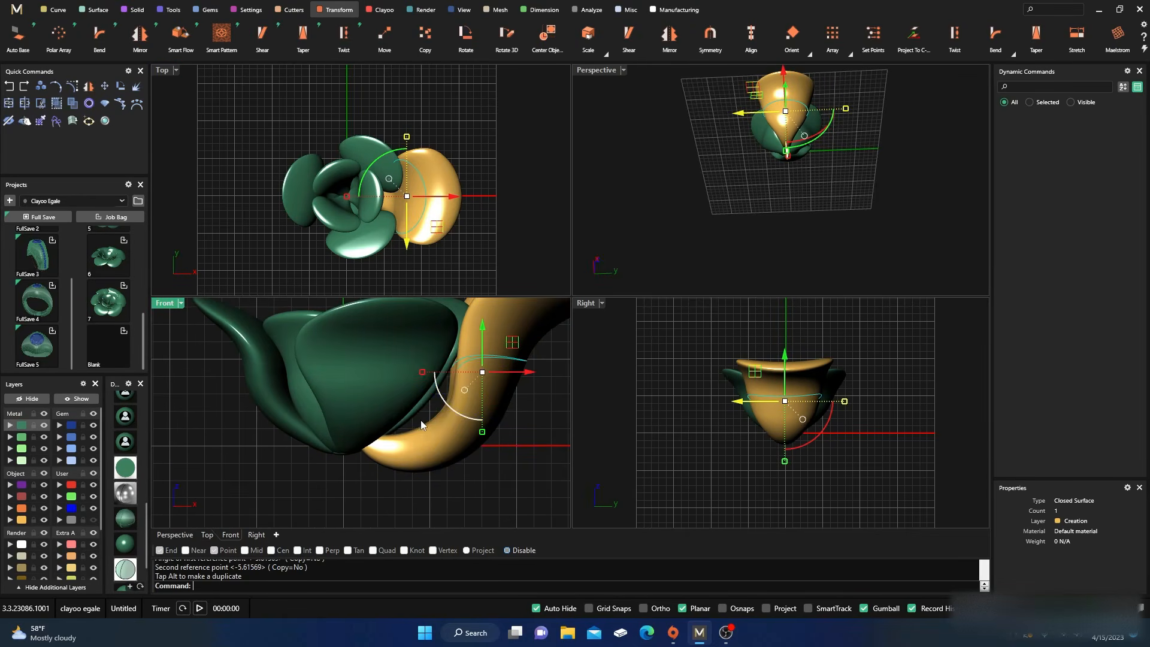
{"action": "scroll", "coordinate": [372, 462], "scroll_direction": "down", "scroll_amount": 3}
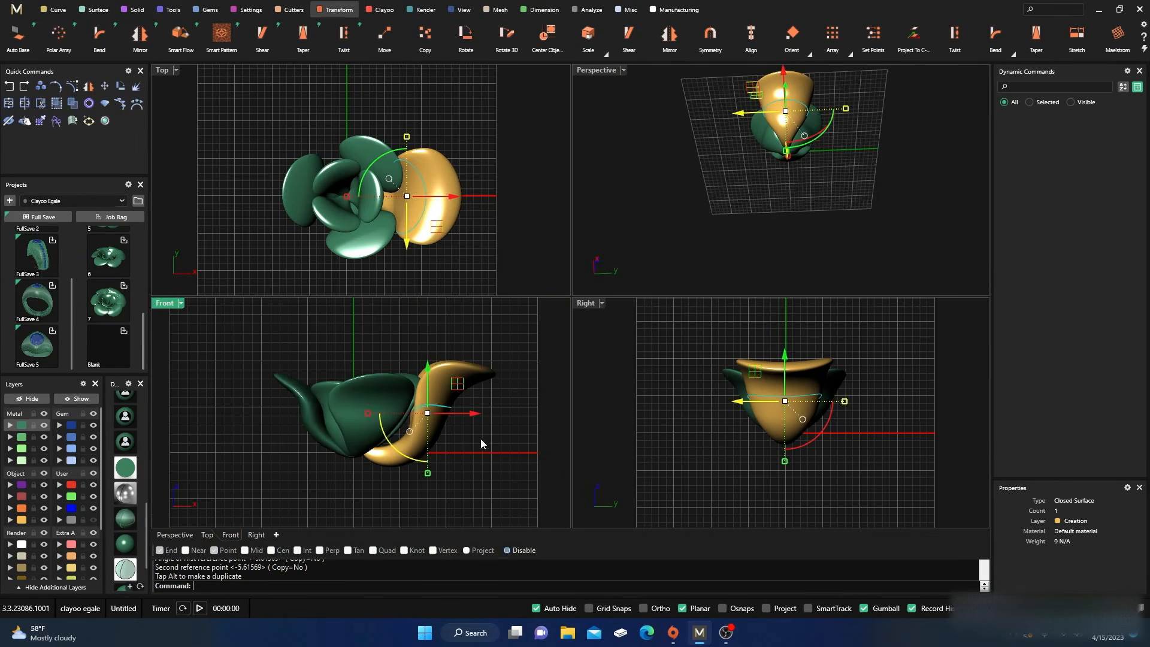
{"action": "left_click", "coordinate": [134, 104]}
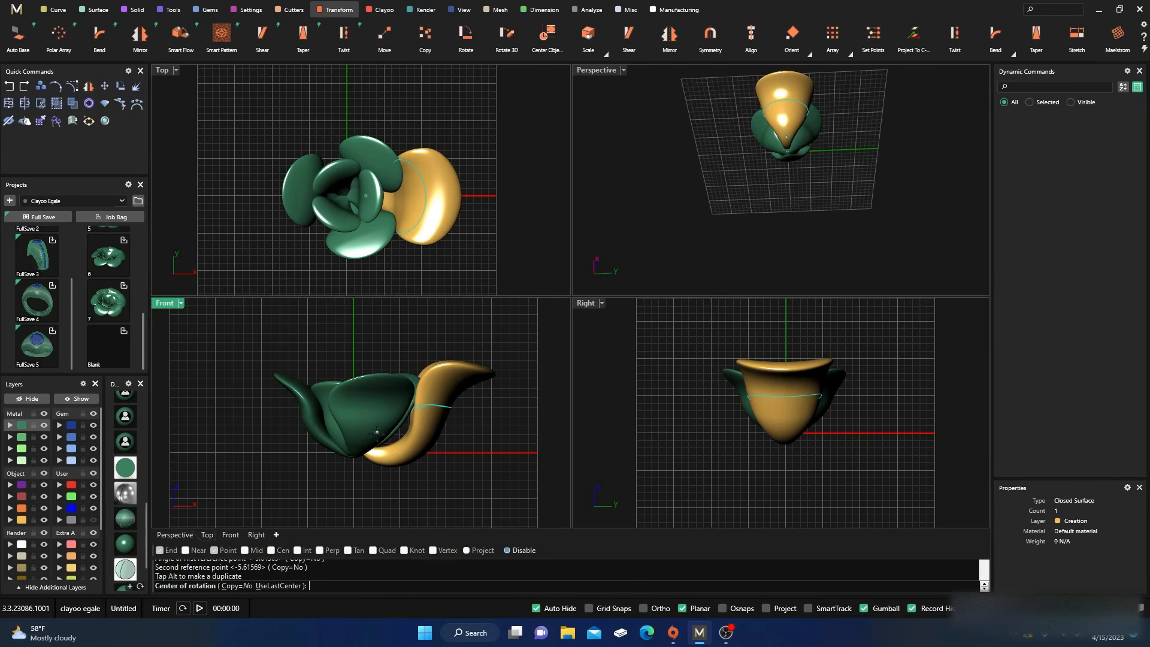
{"action": "left_click", "coordinate": [465, 380]}
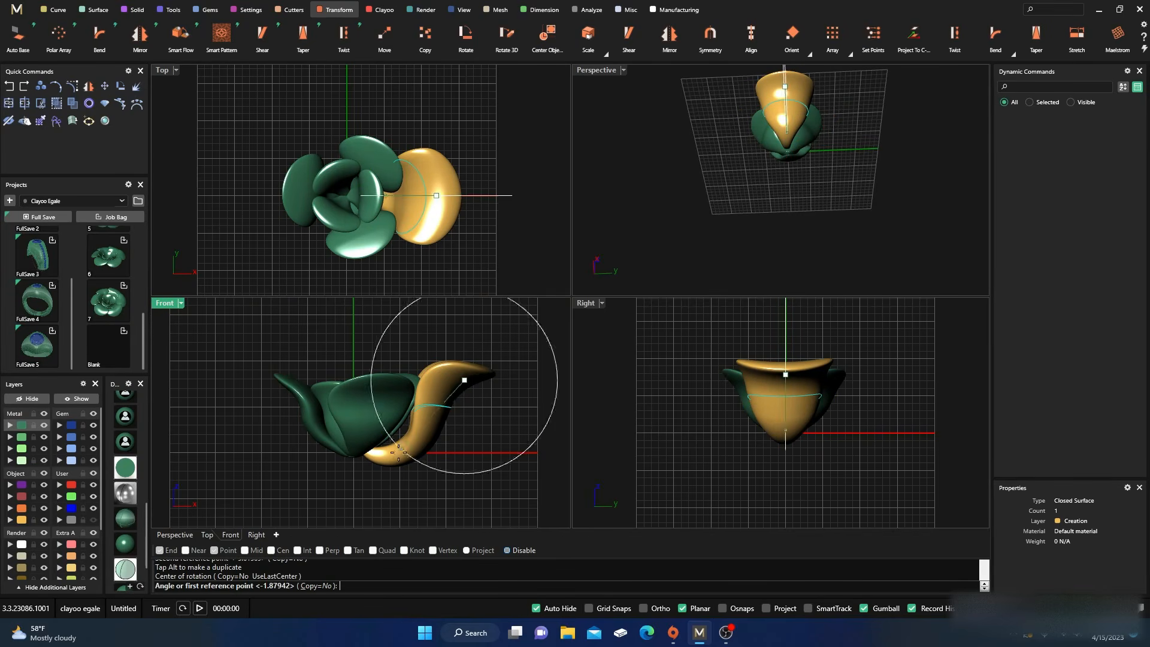
{"action": "left_click", "coordinate": [381, 486]}
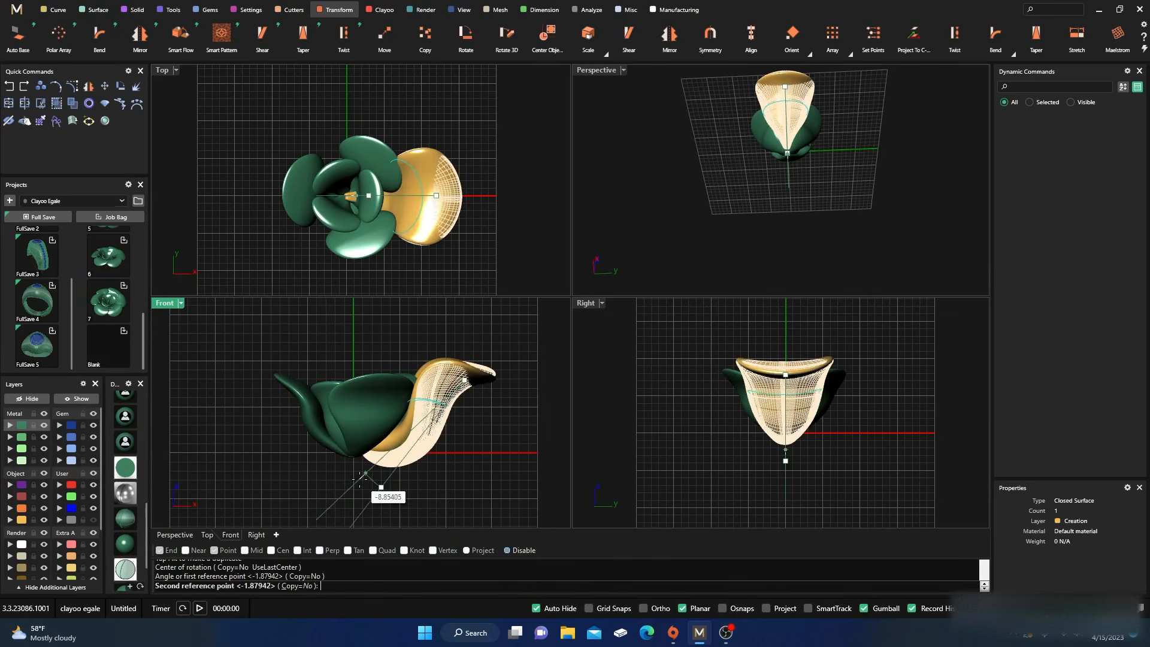
{"action": "left_click", "coordinate": [361, 482]}
- Lower the gold petal slightly along Z and shift it slightly outward along positive X
{"action": "mouse_move", "coordinate": [424, 360]}
{"action": "left_mouse_down"}
{"action": "mouse_move", "coordinate": [425, 379]}
{"action": "mouse_move", "coordinate": [425, 366]}
{"action": "left_mouse_up"}
{"action": "left_click_drag", "start_coordinate": [462, 413], "coordinate": [468, 420]}
{"action": "left_click", "coordinate": [418, 268]}
{"action": "scroll", "coordinate": [364, 227], "scroll_direction": "up", "scroll_amount": 3}
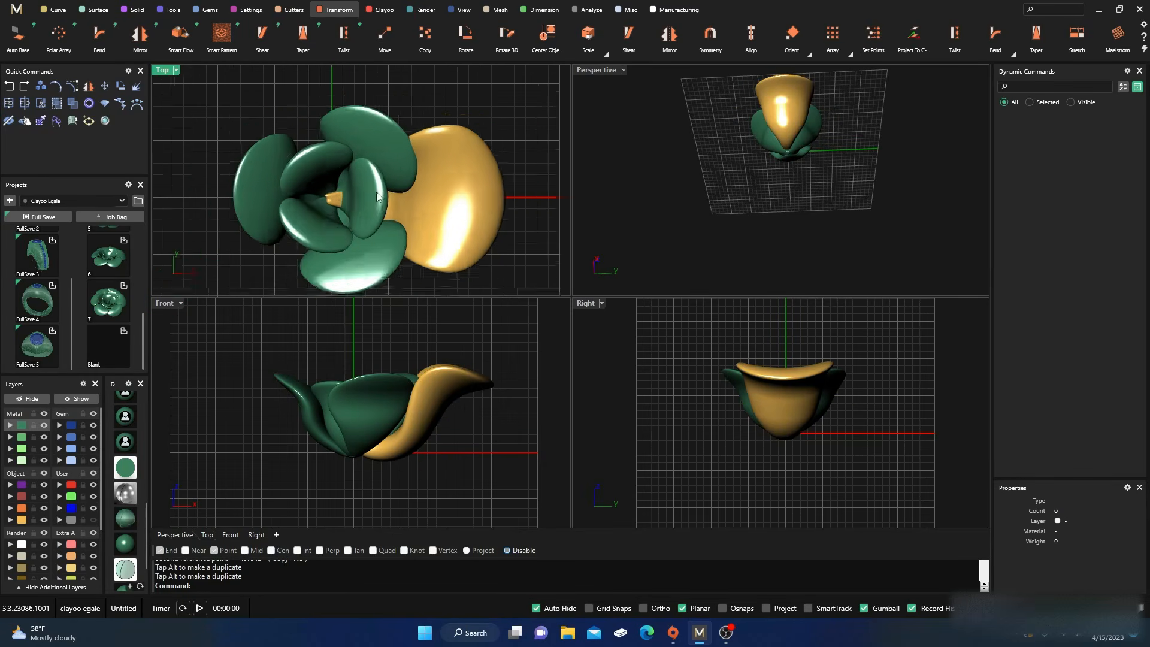
{"action": "left_click", "coordinate": [452, 217]}
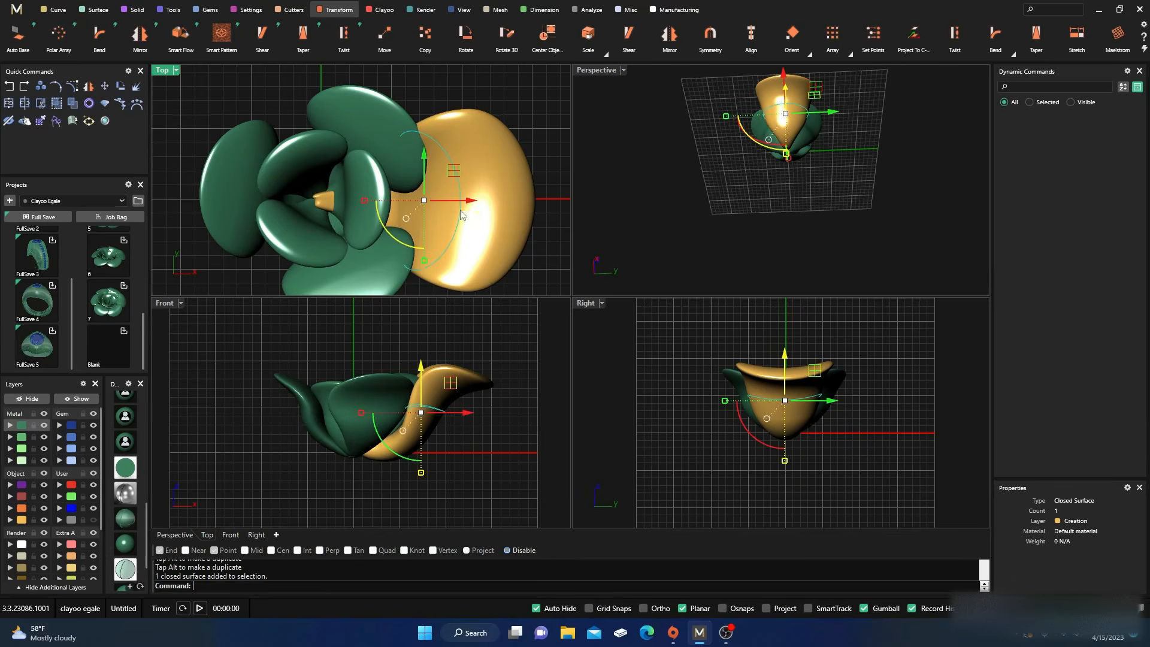
{"action": "left_click_drag", "start_coordinate": [472, 202], "coordinate": [475, 207]}
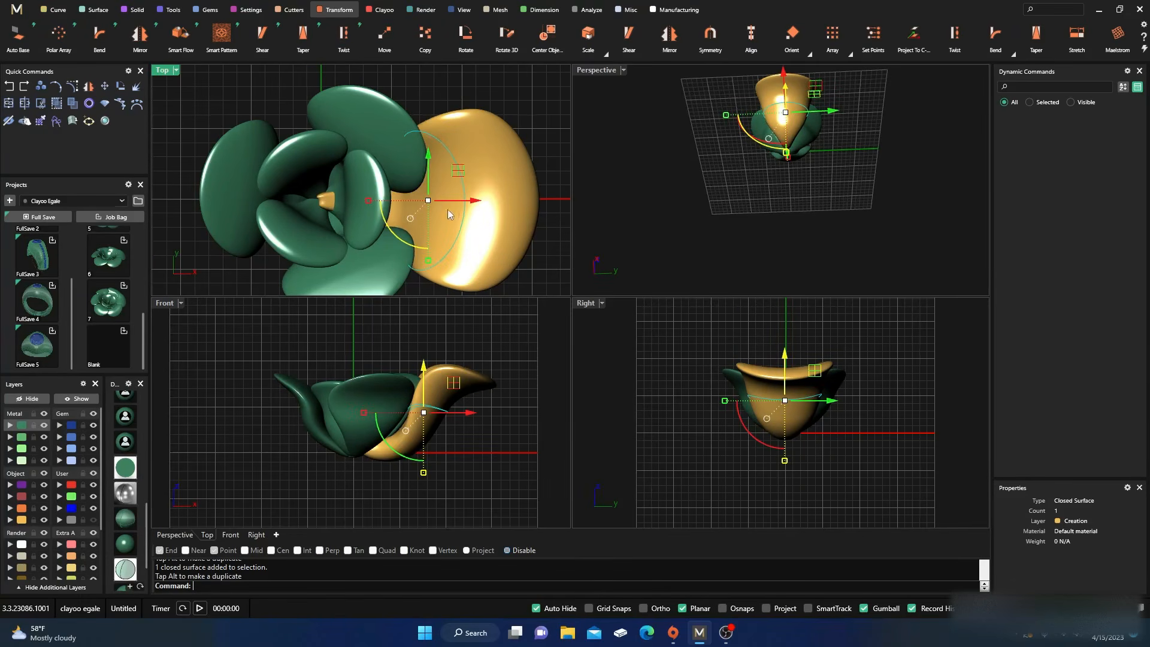
- Scale the gold petal down slightly in height along Z and shift it slightly inward along negative X
{"action": "right_click_drag", "start_coordinate": [710, 123], "coordinate": [768, 233]}
{"action": "right_click_drag", "start_coordinate": [743, 174], "coordinate": [823, 207]}
{"action": "scroll", "coordinate": [803, 118], "scroll_direction": "up", "scroll_amount": 3}
{"action": "scroll", "coordinate": [803, 118], "scroll_direction": "up", "scroll_amount": 4}
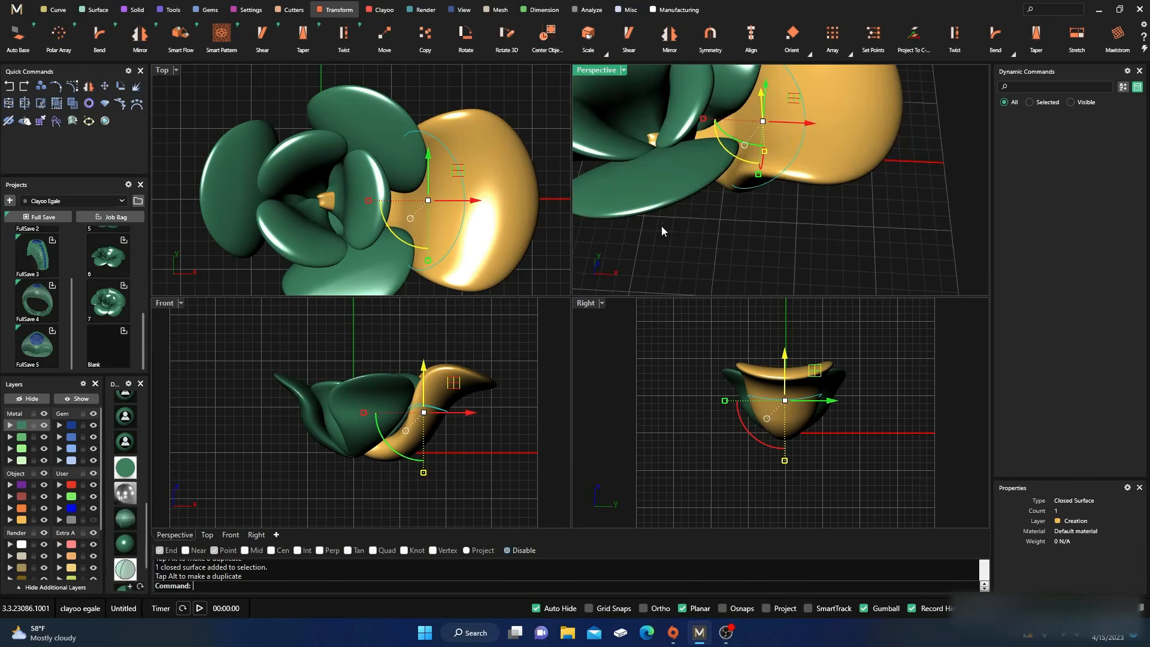
{"action": "left_click_drag", "start_coordinate": [422, 477], "coordinate": [424, 473]}
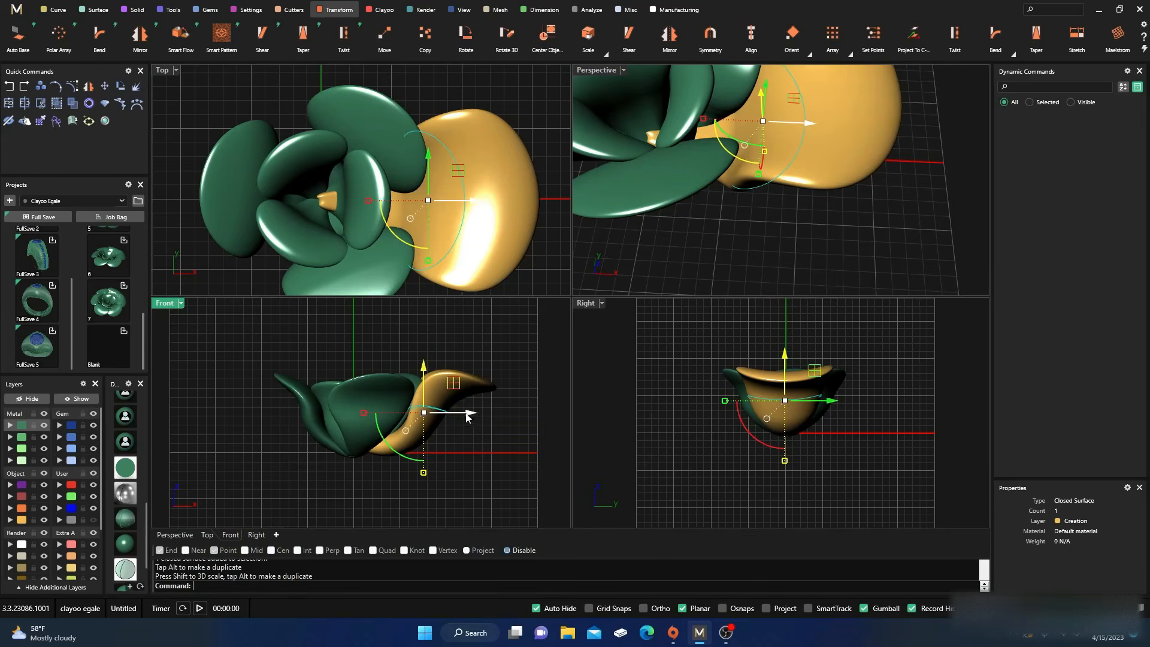
{"action": "left_click_drag", "start_coordinate": [471, 413], "coordinate": [470, 414]}
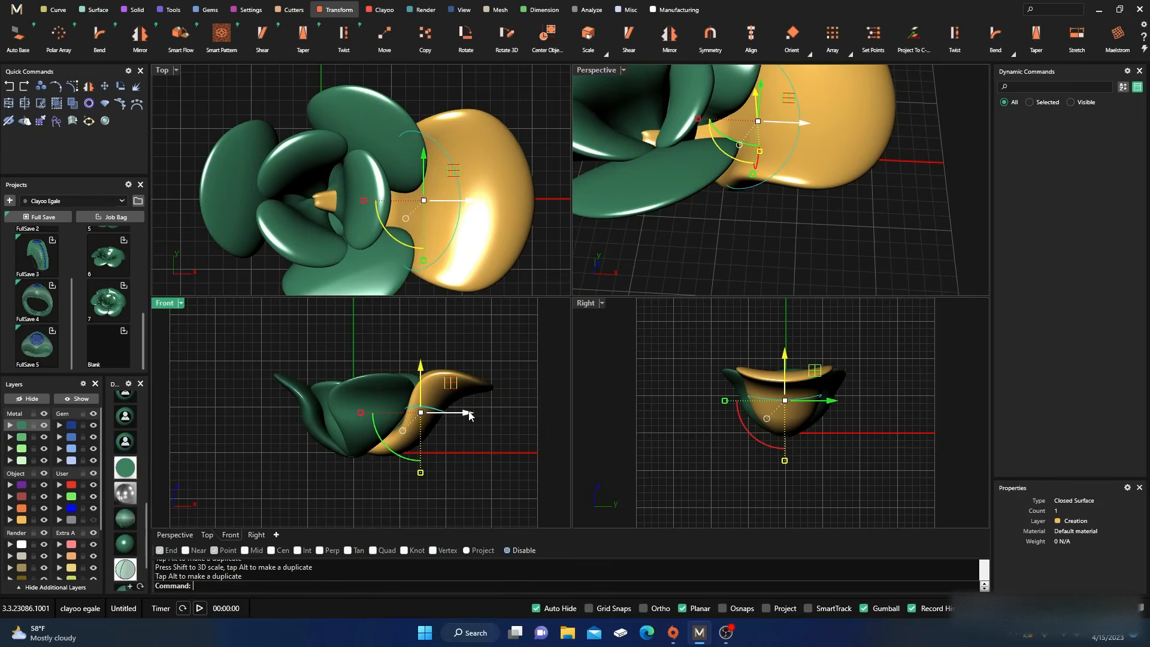
{"action": "left_click", "coordinate": [714, 241]}
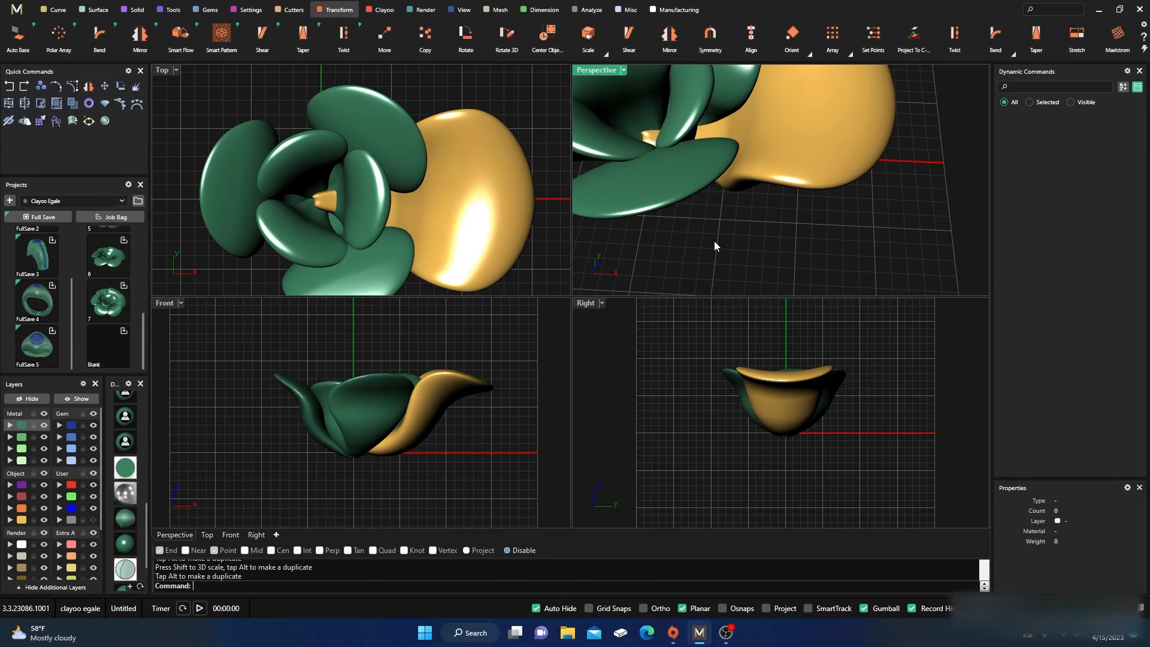
- Rotate the gold petal about 2 degrees clockwise about the origin 0,0,0 in the top view
{"action": "double_click", "coordinate": [609, 70]}
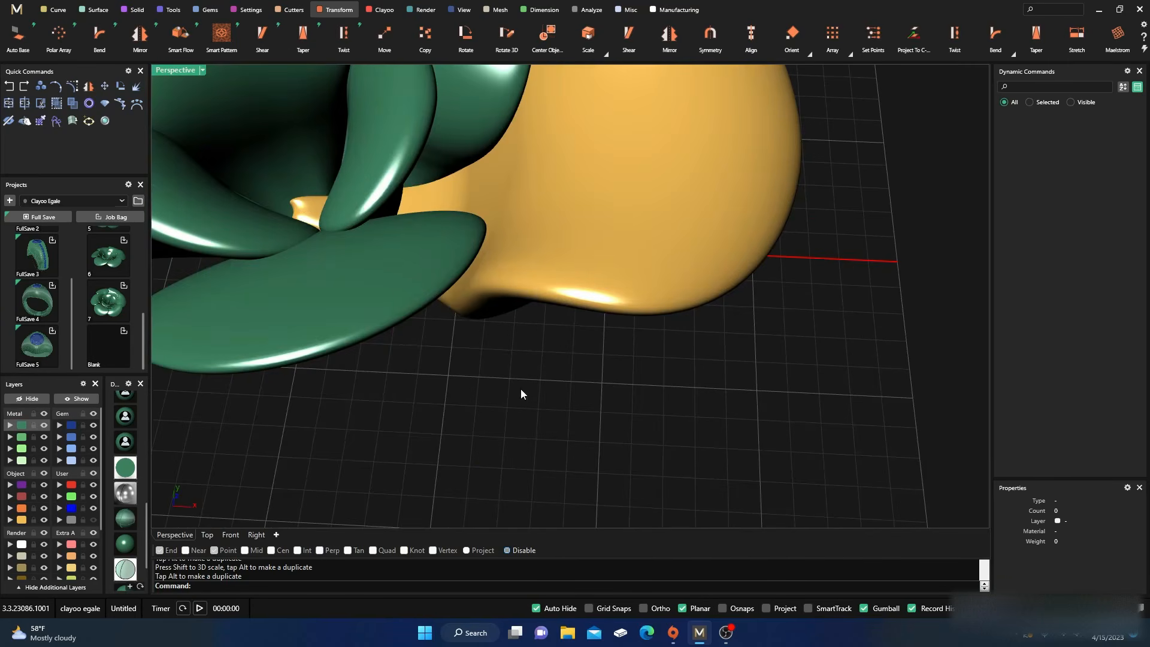
{"action": "scroll", "coordinate": [519, 390], "scroll_direction": "down", "scroll_amount": 5}
{"action": "right_click_drag", "start_coordinate": [544, 413], "coordinate": [579, 309]}
{"action": "left_click", "coordinate": [579, 309]}
{"action": "double_click", "coordinate": [172, 73]}
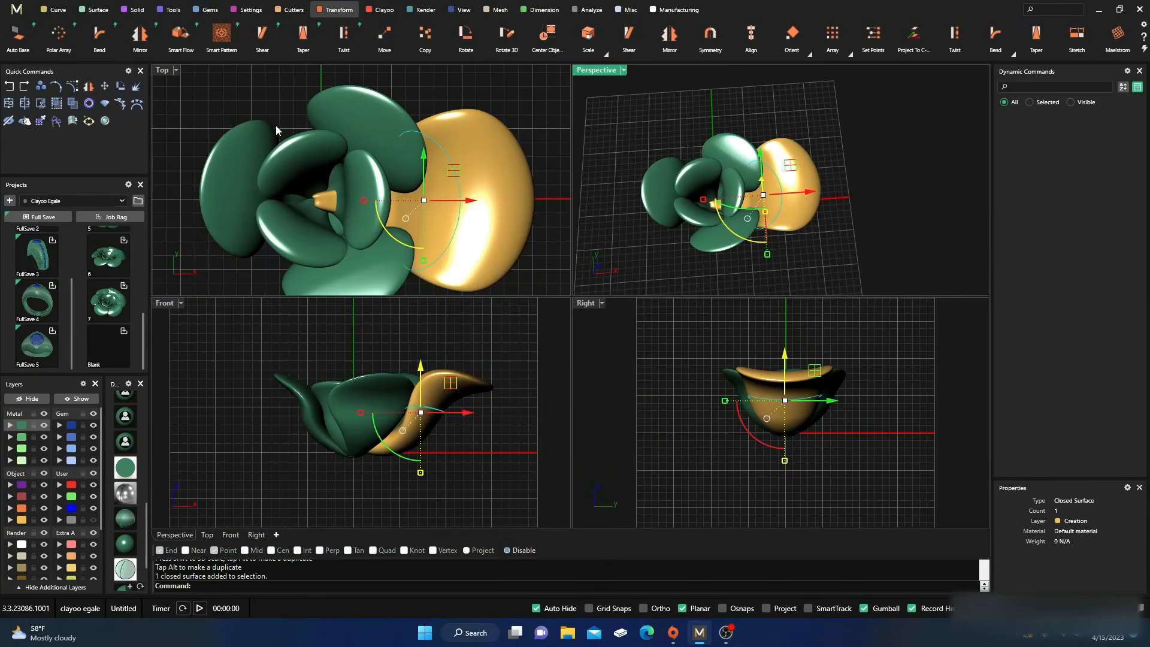
{"action": "left_click", "coordinate": [125, 103]}
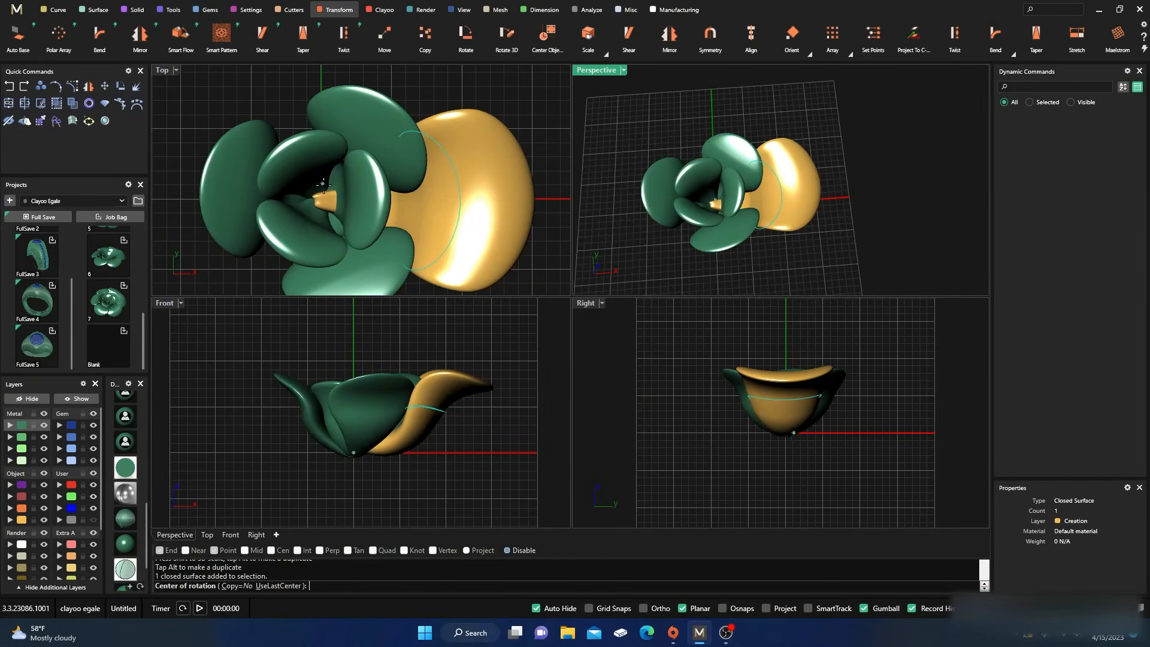
{"action": "type", "text": "0,0,0"}
{"action": "key", "text": "Return"}
{"action": "left_click", "coordinate": [551, 198]}
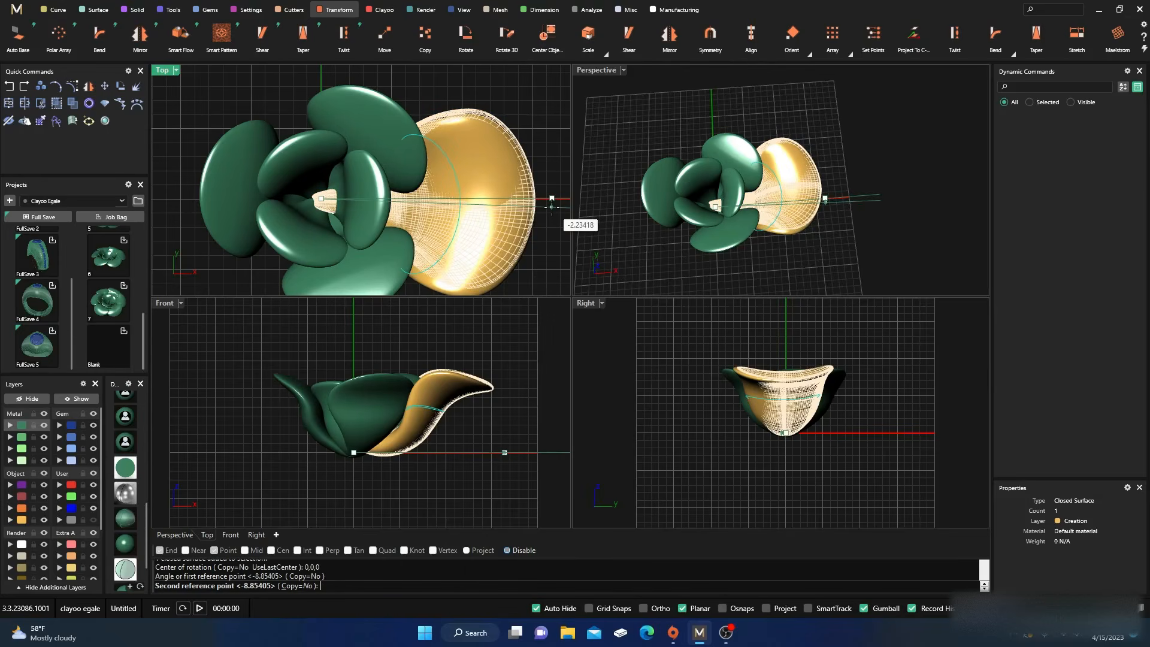
{"action": "left_click", "coordinate": [552, 207]}
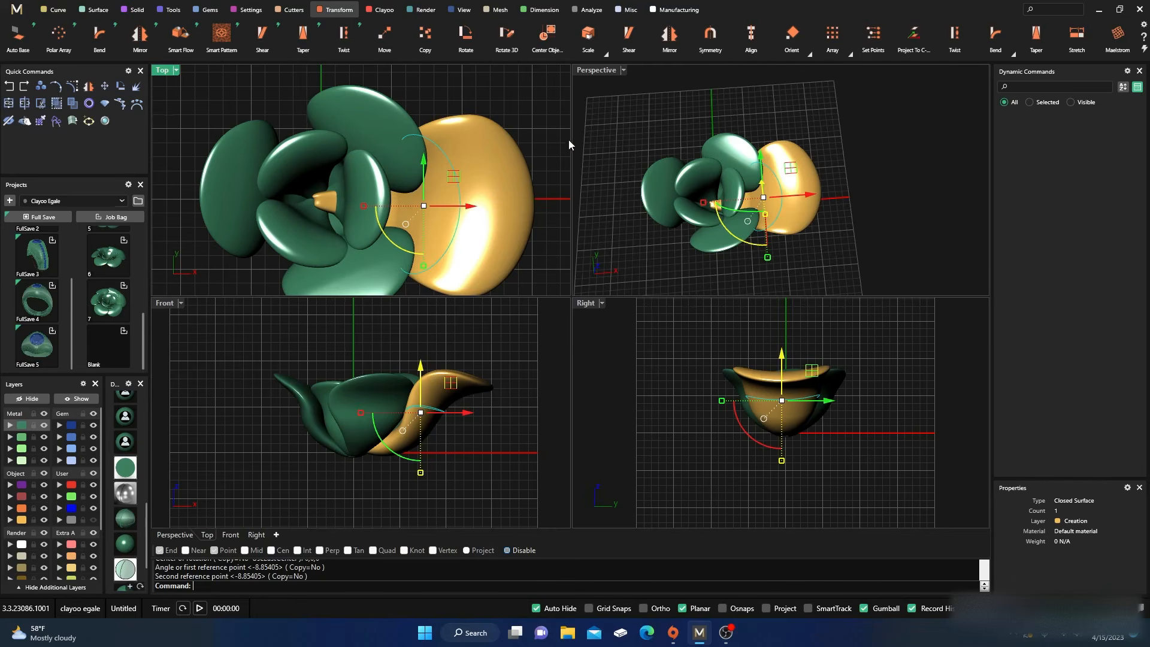
- Nudge the gold petal inward along negative X so that it sits closer to the green petals
{"action": "left_click", "coordinate": [654, 117]}
{"action": "right_click_drag", "start_coordinate": [735, 237], "coordinate": [661, 175]}
{"action": "scroll", "coordinate": [728, 150], "scroll_direction": "up", "scroll_amount": 3}
{"action": "right_click_drag", "start_coordinate": [729, 154], "coordinate": [753, 180]}
{"action": "left_click", "coordinate": [760, 187]}
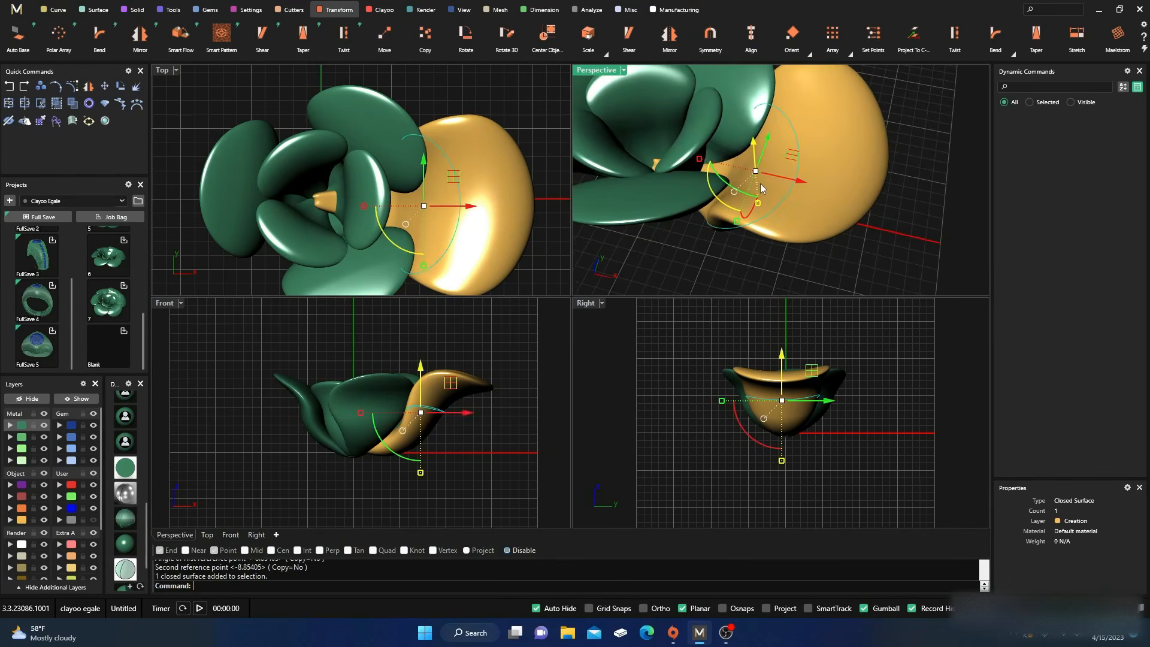
{"action": "left_click_drag", "start_coordinate": [801, 180], "coordinate": [796, 182]}
{"action": "left_click", "coordinate": [623, 256]}
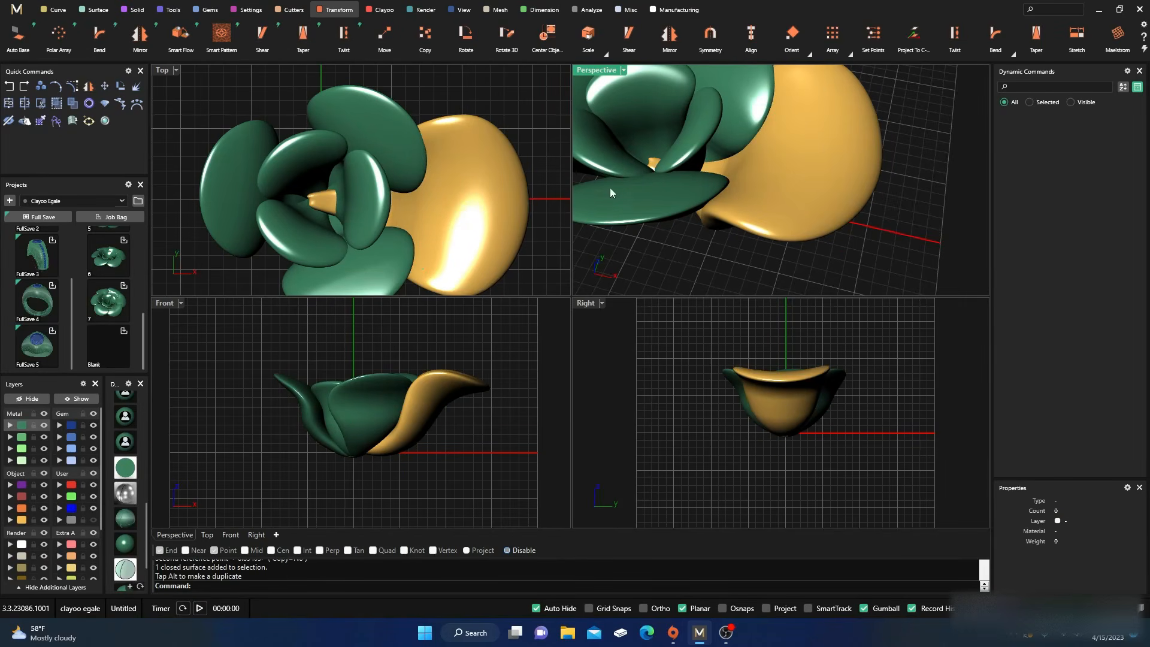
- Examine how the gold petal meets the green petals in wireframe display from several angles, and return the perspective view to solid shading
{"action": "double_click", "coordinate": [597, 70]}
{"action": "right_click_drag", "start_coordinate": [653, 334], "coordinate": [607, 355]}
{"action": "scroll", "coordinate": [123, 431], "scroll_direction": "up", "scroll_amount": 8}
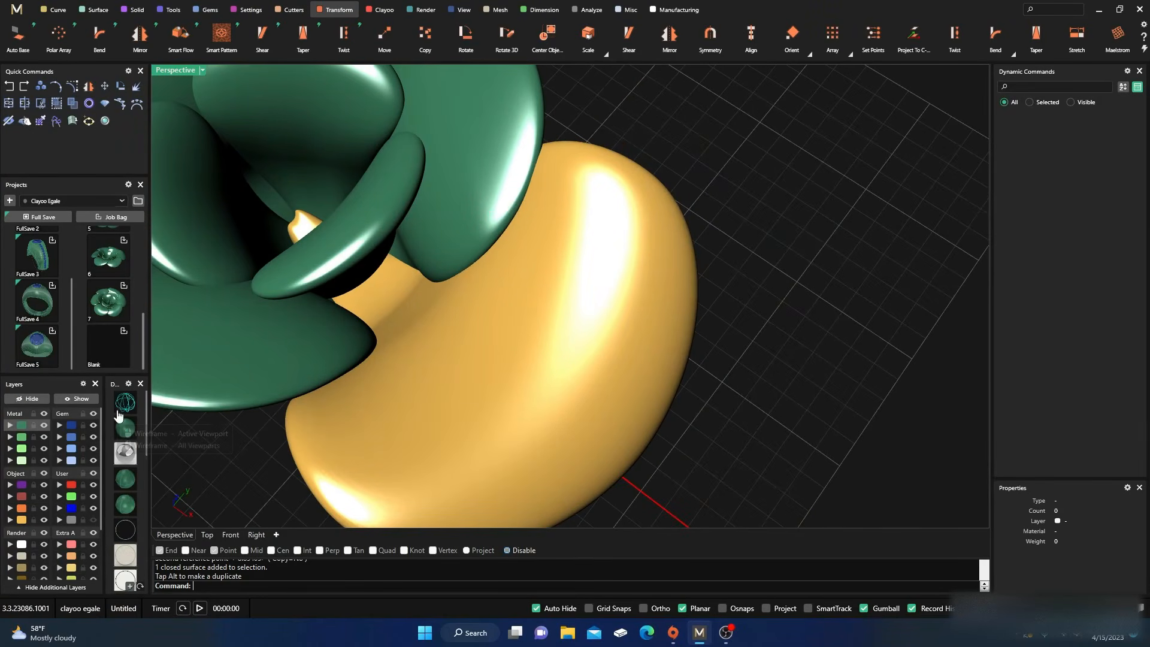
{"action": "left_click", "coordinate": [121, 408]}
{"action": "right_click_drag", "start_coordinate": [306, 440], "coordinate": [380, 407]}
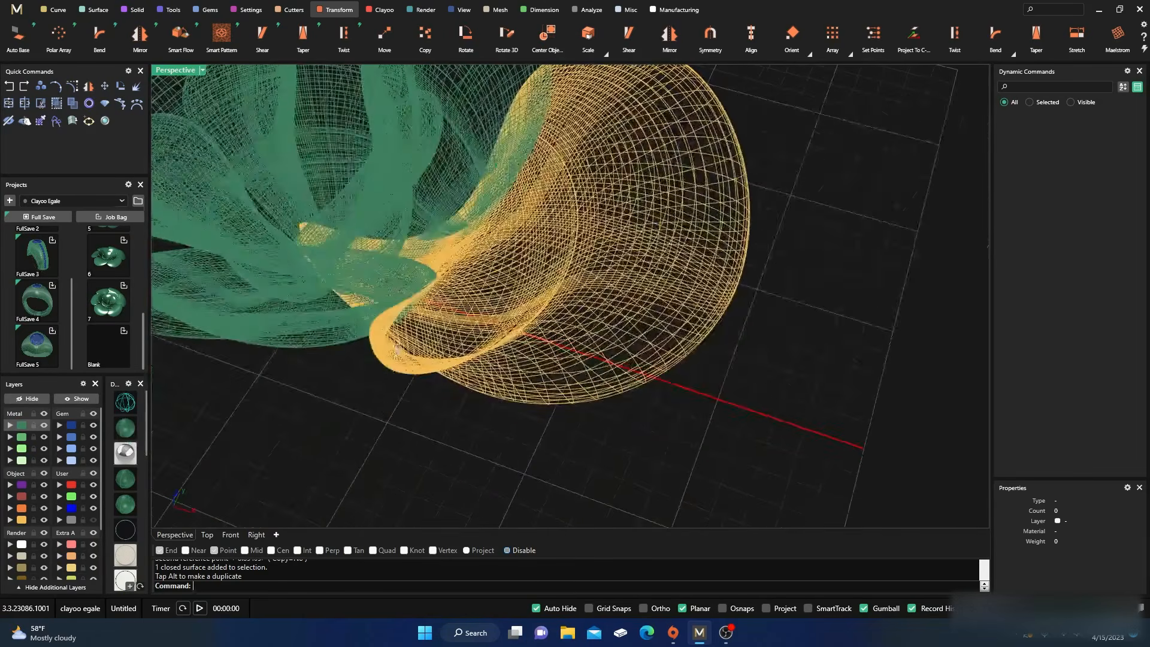
{"action": "scroll", "coordinate": [411, 314], "scroll_direction": "up", "scroll_amount": 10}
{"action": "scroll", "coordinate": [447, 332], "scroll_direction": "down", "scroll_amount": 12}
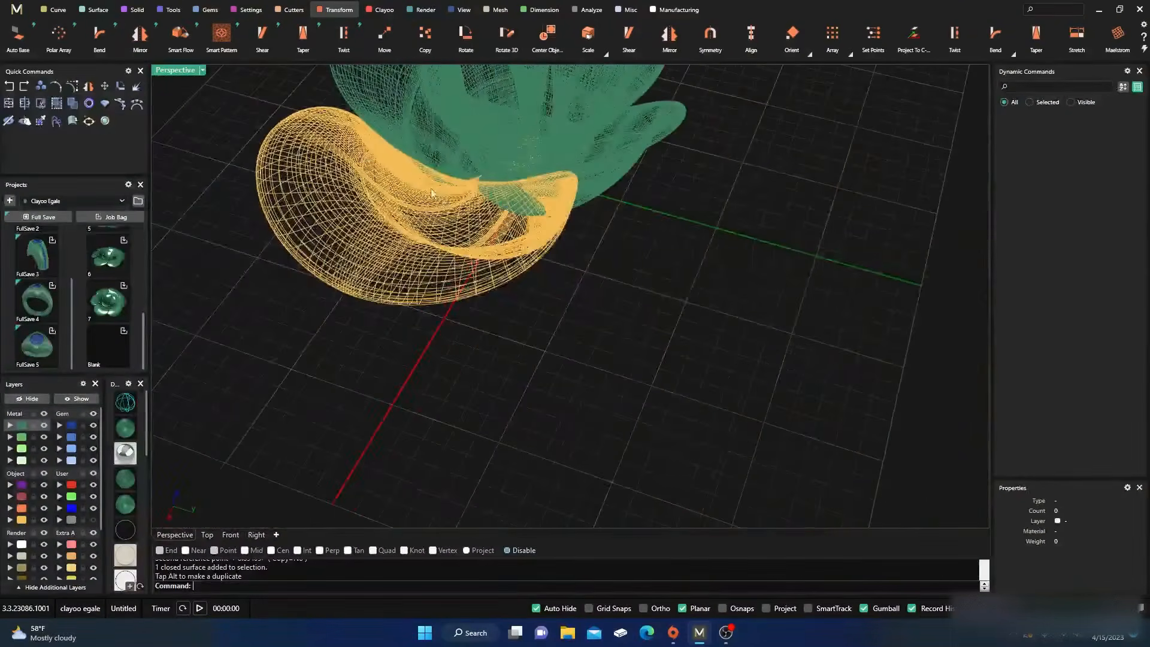
{"action": "scroll", "coordinate": [440, 198], "scroll_direction": "up", "scroll_amount": 8}
{"action": "scroll", "coordinate": [454, 197], "scroll_direction": "down", "scroll_amount": 10}
{"action": "right_click_drag", "start_coordinate": [455, 198], "coordinate": [511, 312]}
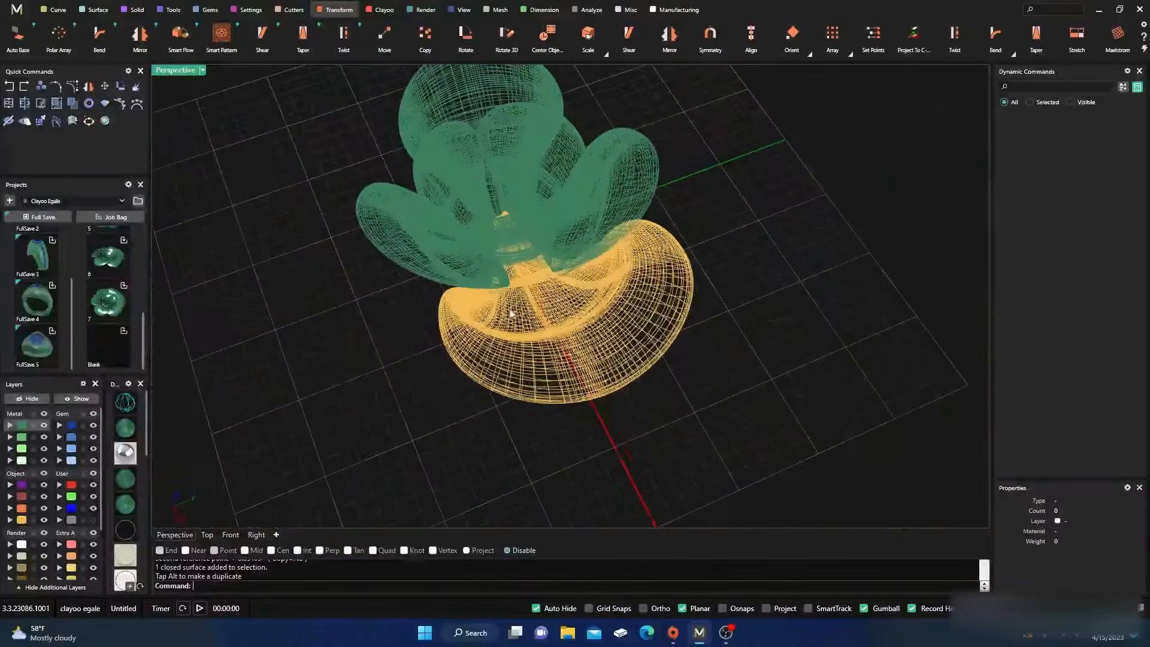
{"action": "right_click_drag", "start_coordinate": [359, 378], "coordinate": [370, 401]}
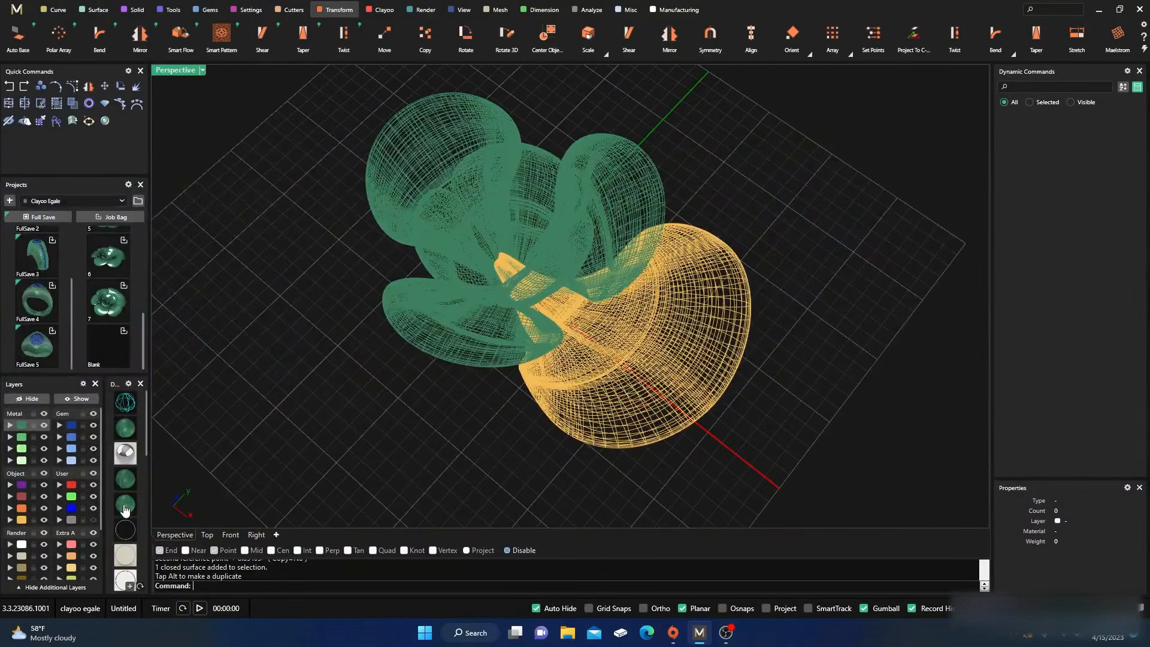
{"action": "left_click", "coordinate": [132, 426]}
{"action": "scroll", "coordinate": [126, 506], "scroll_direction": "down", "scroll_amount": 5}
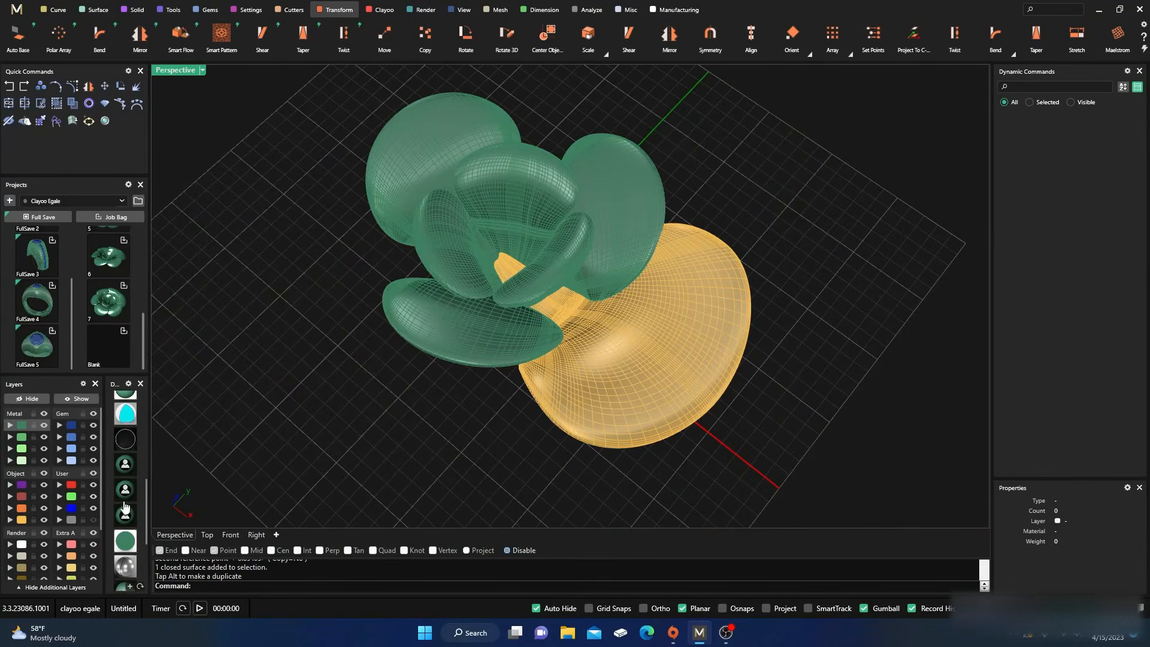
{"action": "left_click", "coordinate": [125, 545]}
{"action": "mouse_move", "coordinate": [311, 457]}
{"action": "right_mouse_down"}
{"action": "mouse_move", "coordinate": [354, 462]}
{"action": "mouse_move", "coordinate": [345, 433]}
{"action": "mouse_move", "coordinate": [370, 454]}
{"action": "right_mouse_up"}
{"action": "scroll", "coordinate": [354, 444], "scroll_direction": "down", "scroll_amount": 4}
- Polar array the gold petal around the origin with 6 items over a 360-degree fill angle
{"action": "left_click", "coordinate": [587, 363]}
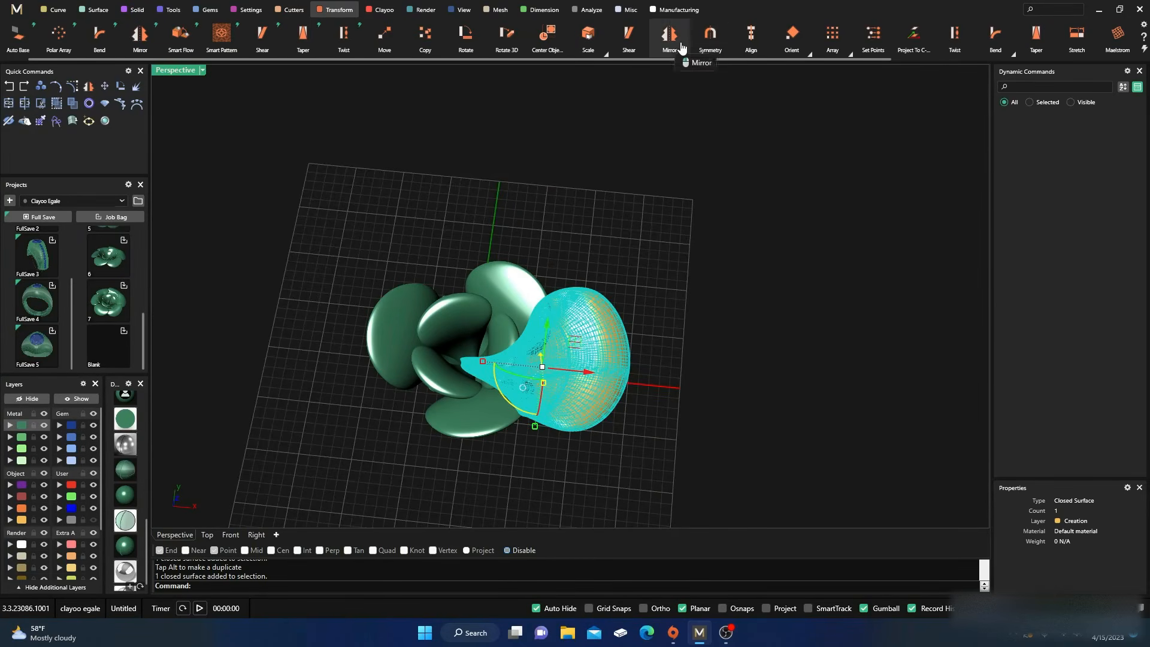
{"action": "left_click", "coordinate": [849, 54]}
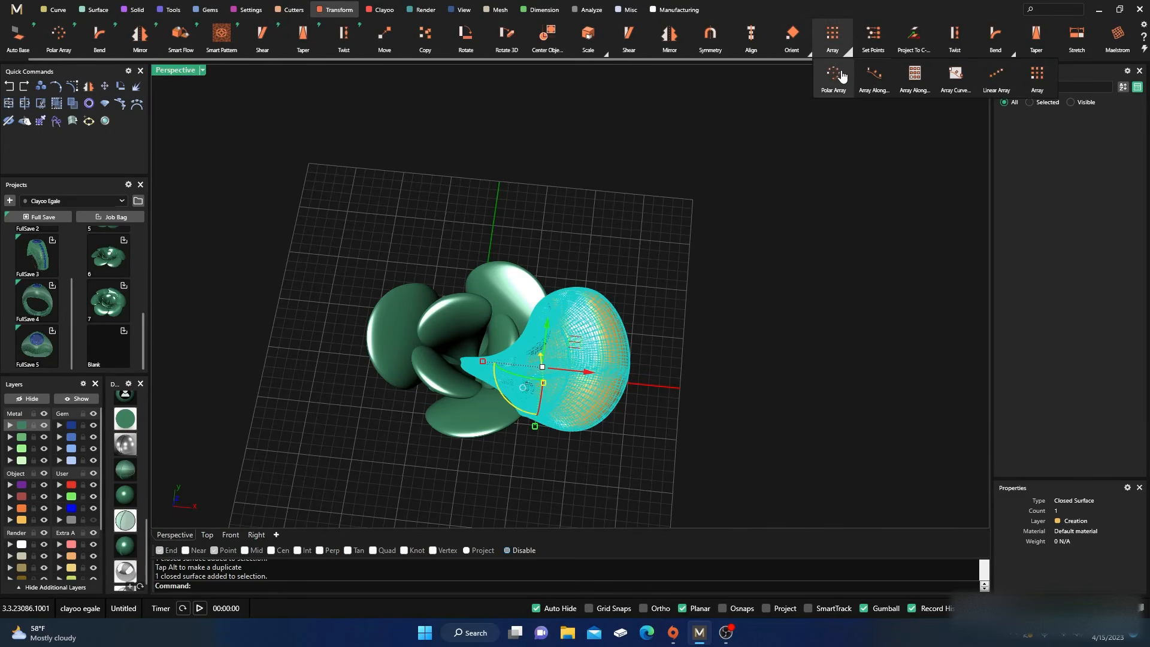
{"action": "left_click", "coordinate": [835, 73]}
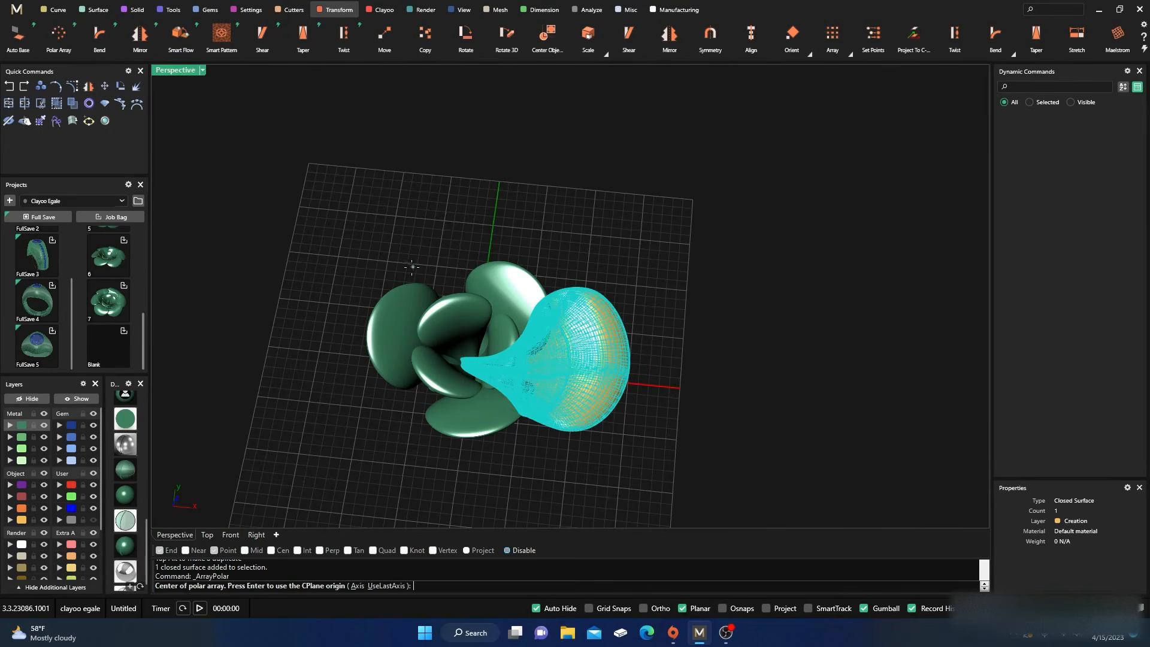
{"action": "key", "text": "Return"}
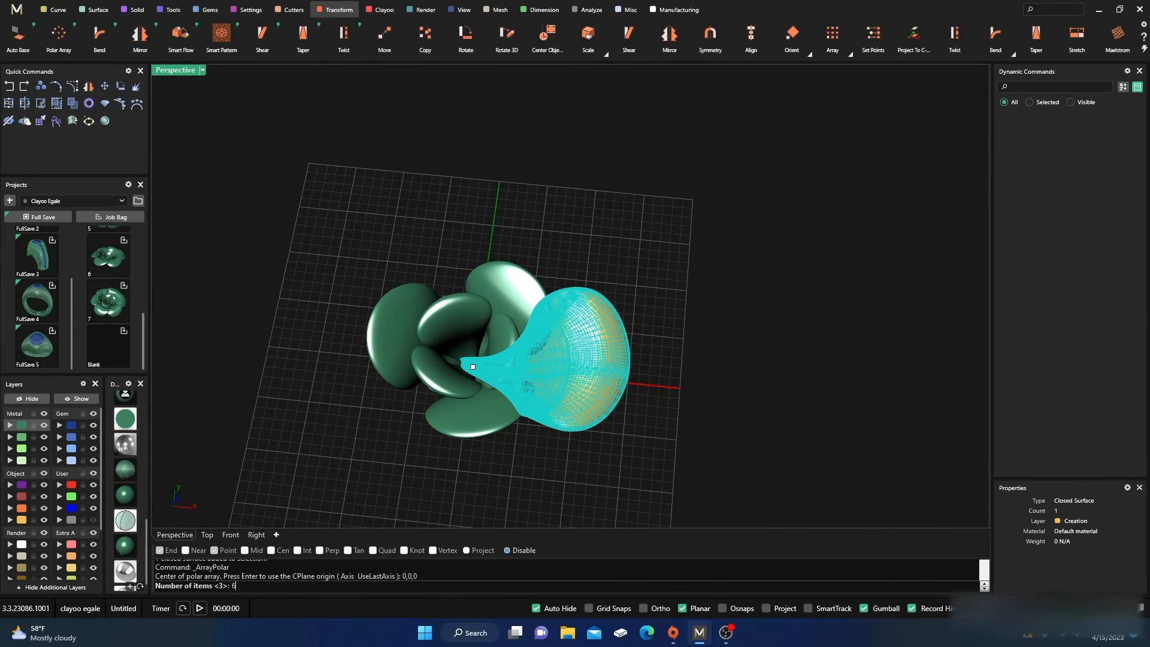
{"action": "type", "text": "6"}
{"action": "key", "text": "Return"}
{"action": "key", "text": "Return"}
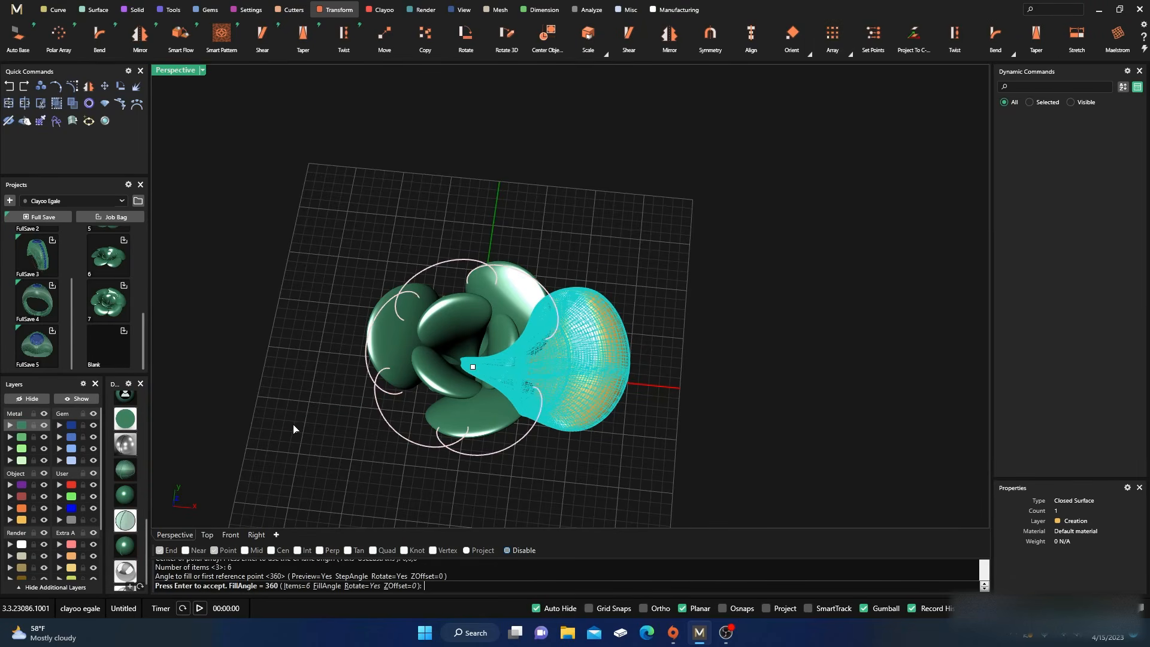
{"action": "key", "text": "Return"}
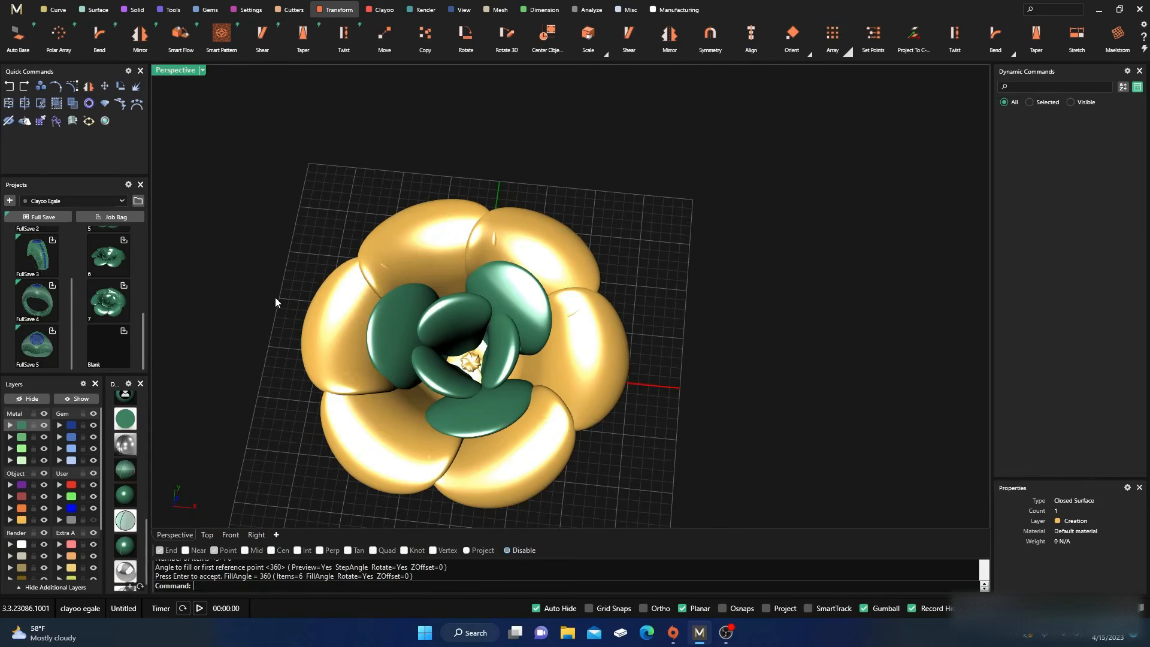
- Rotate the original gold petal of the outer ring slightly counterclockwise about its vertical axis and check the flower from the side
{"action": "right_click_drag", "start_coordinate": [542, 383], "coordinate": [580, 399]}
{"action": "left_click", "coordinate": [554, 369]}
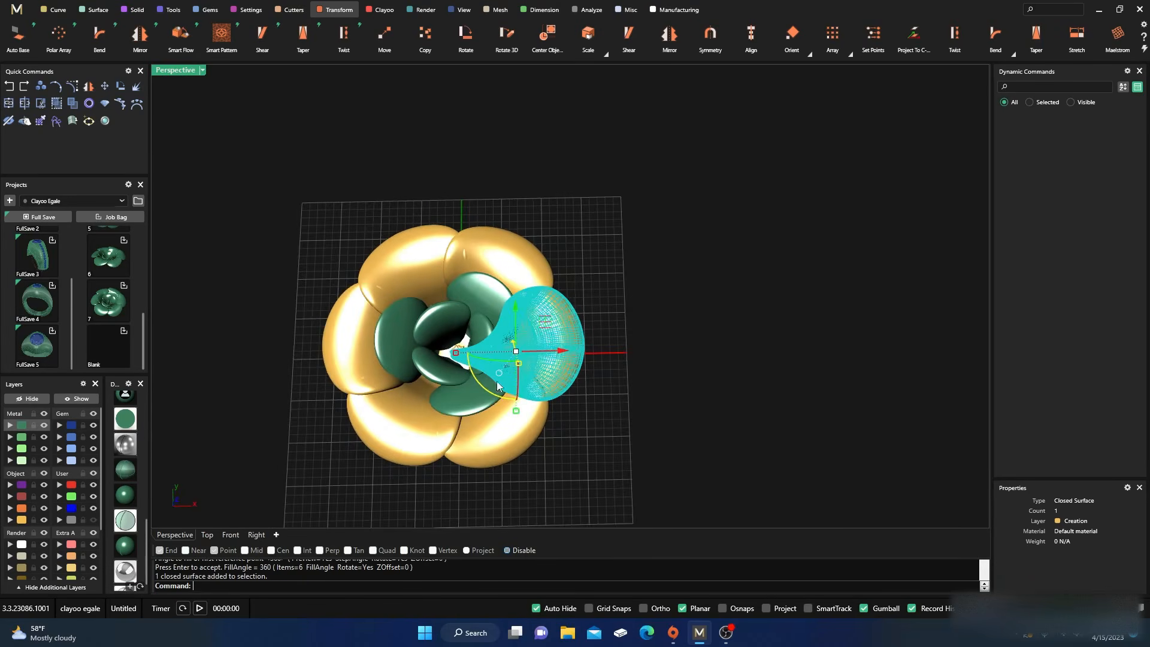
{"action": "left_click_drag", "start_coordinate": [481, 383], "coordinate": [485, 388]}
{"action": "left_click", "coordinate": [647, 396]}
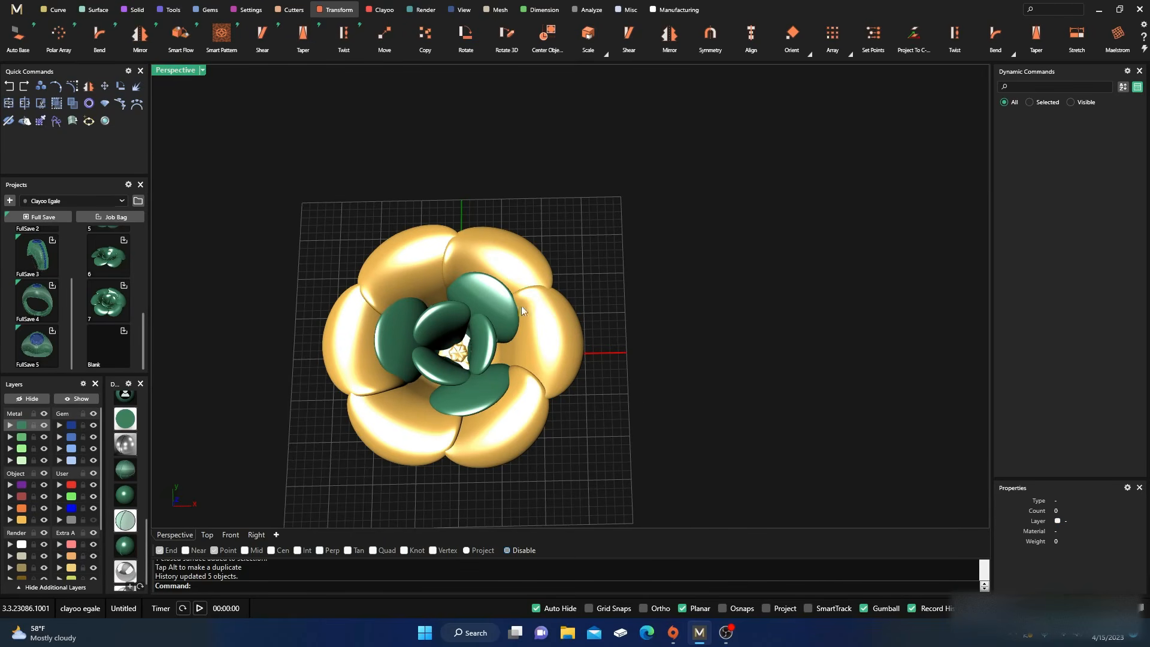
{"action": "right_click_drag", "start_coordinate": [592, 457], "coordinate": [531, 293]}
{"action": "scroll", "coordinate": [629, 393], "scroll_direction": "down", "scroll_amount": 3}
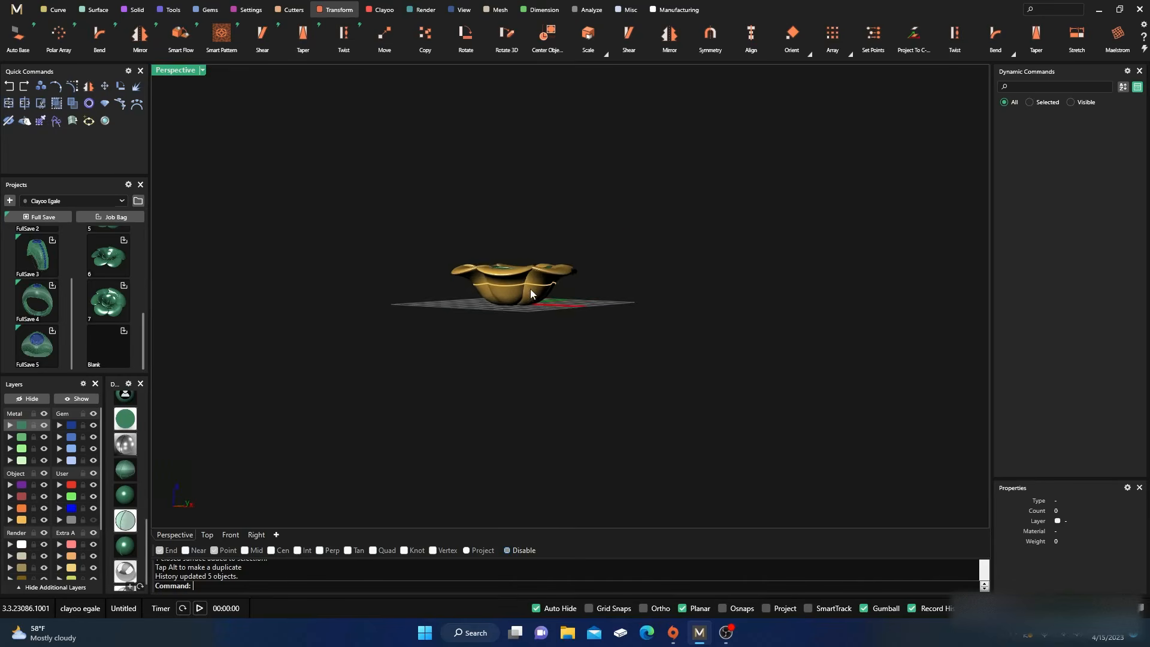
- Move the six gold outer petals to the Metal 01 layer
{"action": "scroll", "coordinate": [528, 290], "scroll_direction": "up", "scroll_amount": 12}
{"action": "right_click_drag", "start_coordinate": [535, 336], "coordinate": [440, 407]}
{"action": "scroll", "coordinate": [531, 377], "scroll_direction": "down", "scroll_amount": 10}
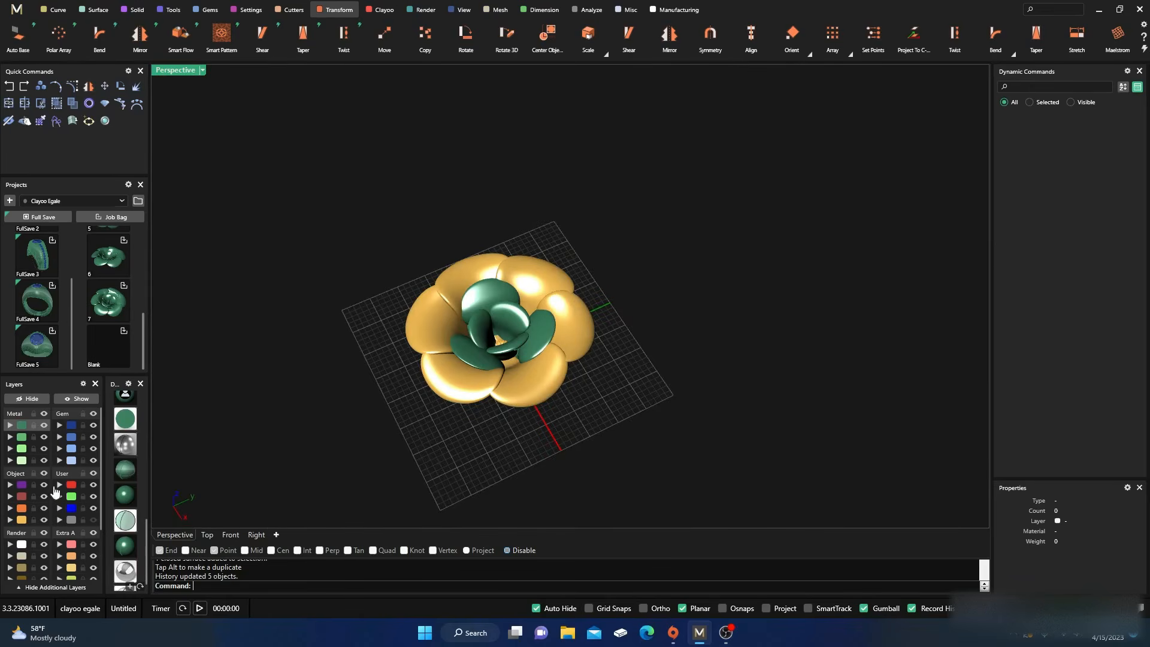
{"action": "left_click", "coordinate": [24, 524]}
{"action": "left_click", "coordinate": [11, 426]}
{"action": "left_click", "coordinate": [278, 293]}
{"action": "right_click_drag", "start_coordinate": [332, 347], "coordinate": [232, 265]}
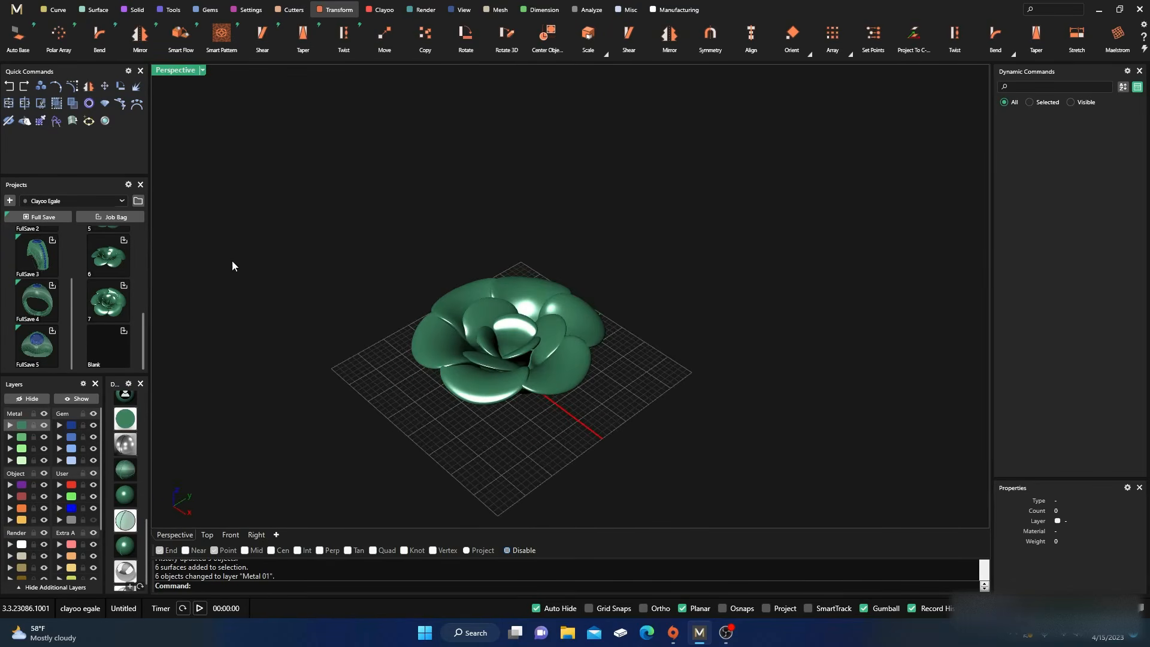
- Draw a sphere about 14 mm in diameter centred on the origin in the front view
{"action": "double_click", "coordinate": [174, 70]}
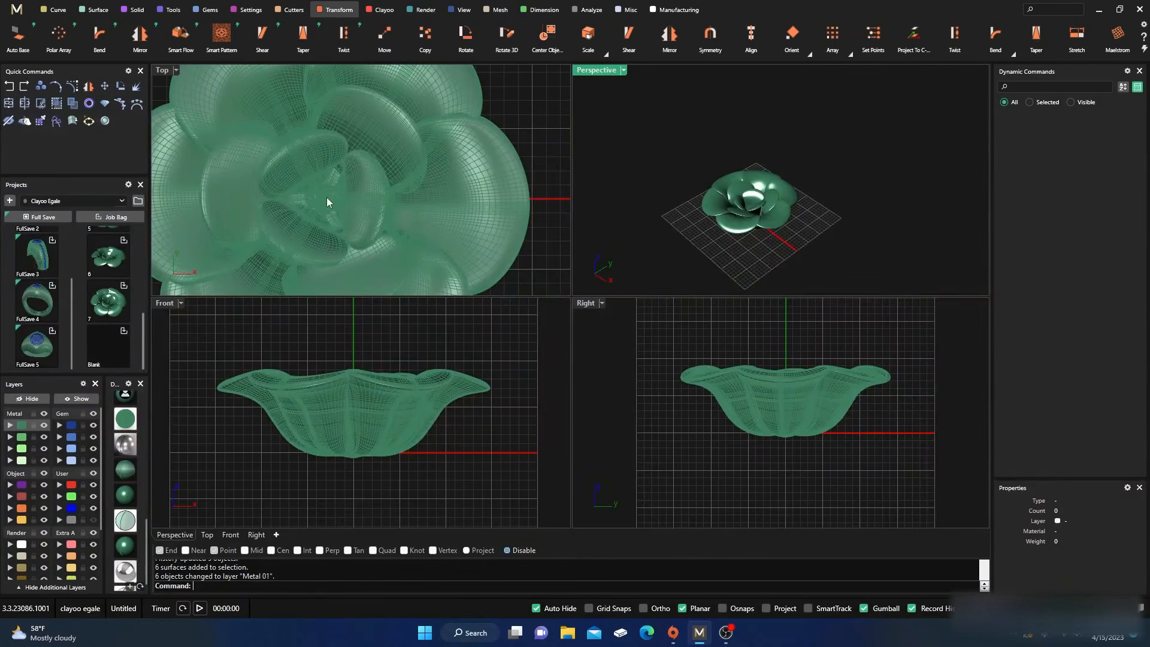
{"action": "scroll", "coordinate": [344, 349], "scroll_direction": "down", "scroll_amount": 3}
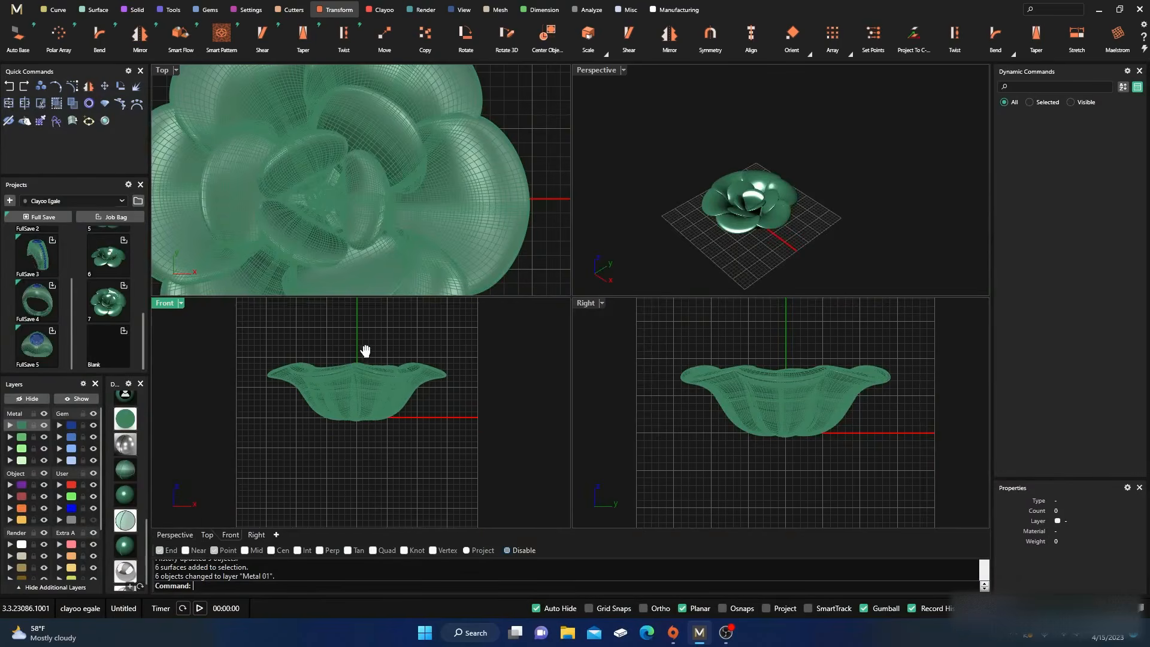
{"action": "left_click", "coordinate": [136, 10]}
{"action": "left_click", "coordinate": [341, 37]}
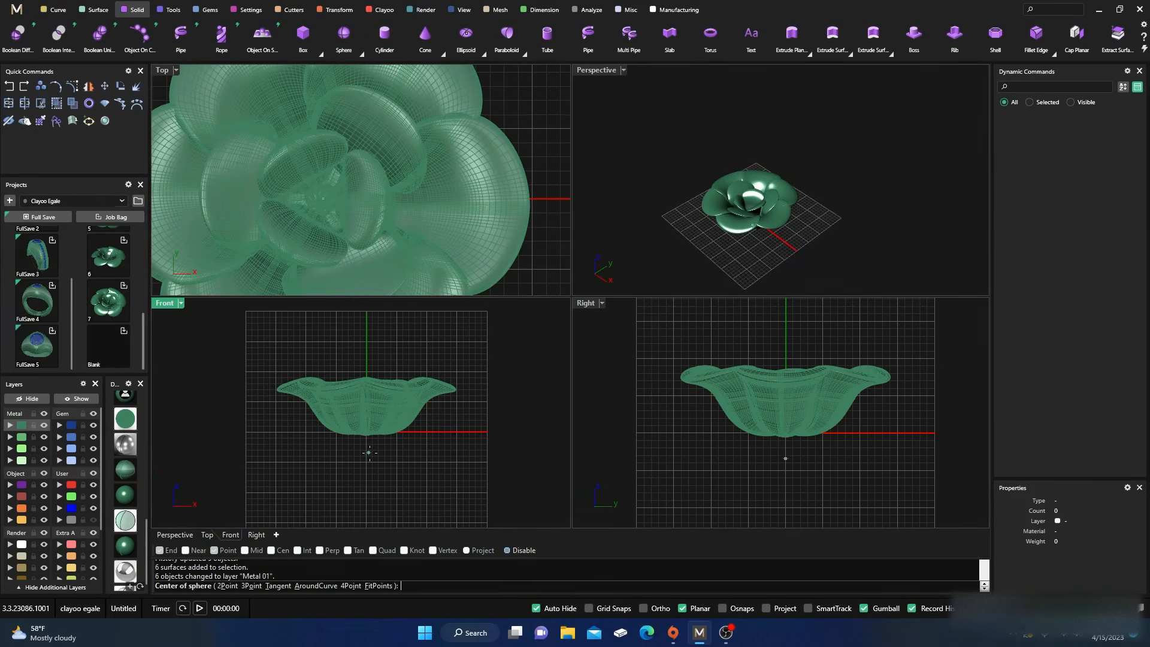
{"action": "left_click", "coordinate": [366, 432]}
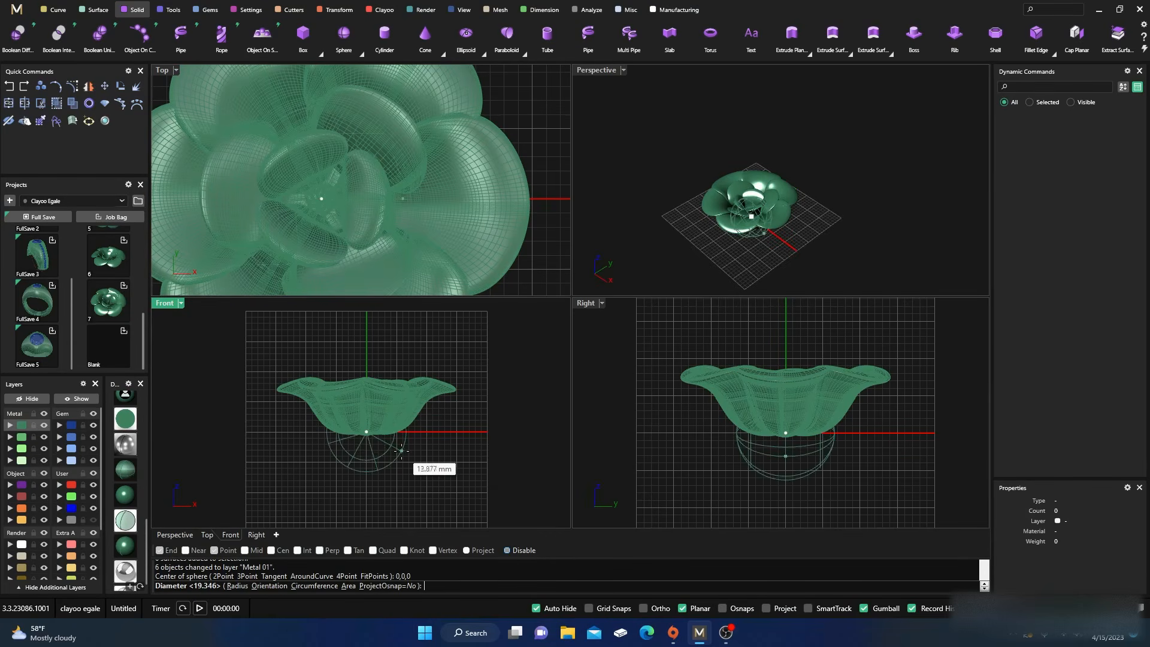
{"action": "left_click", "coordinate": [400, 453]}
{"action": "left_click", "coordinate": [401, 453]}
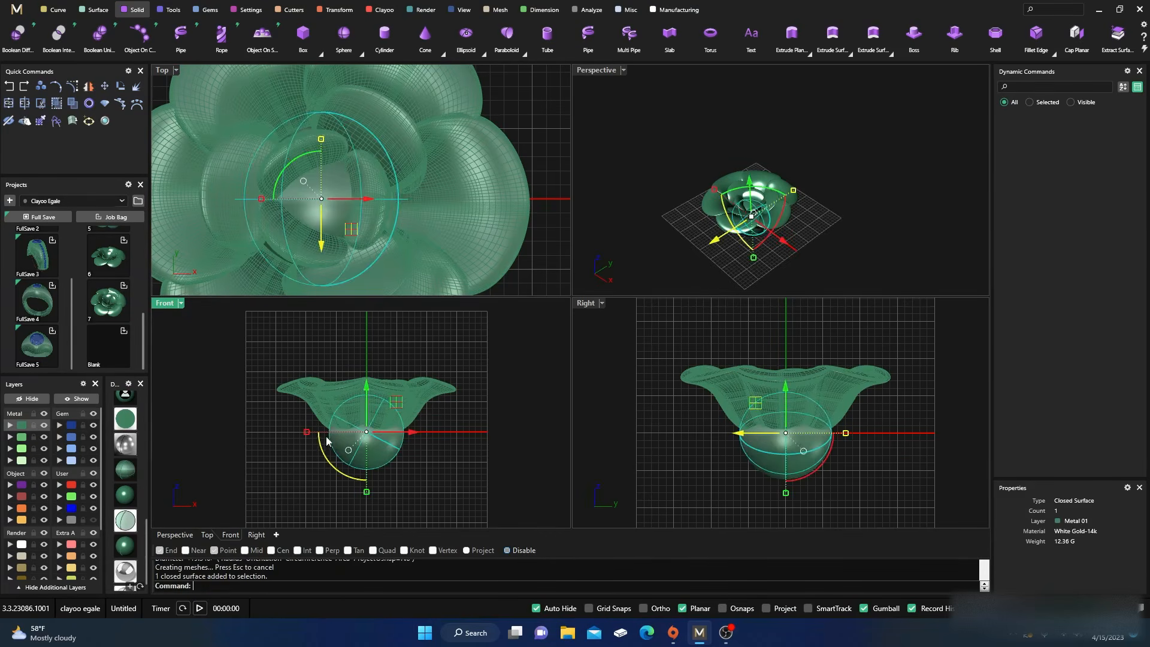
- Narrow the new sphere along X and Y into a slim upright spindle in the flower's centre
{"action": "left_click_drag", "start_coordinate": [306, 432], "coordinate": [349, 446]}
{"action": "left_click_drag", "start_coordinate": [324, 139], "coordinate": [263, 200]}
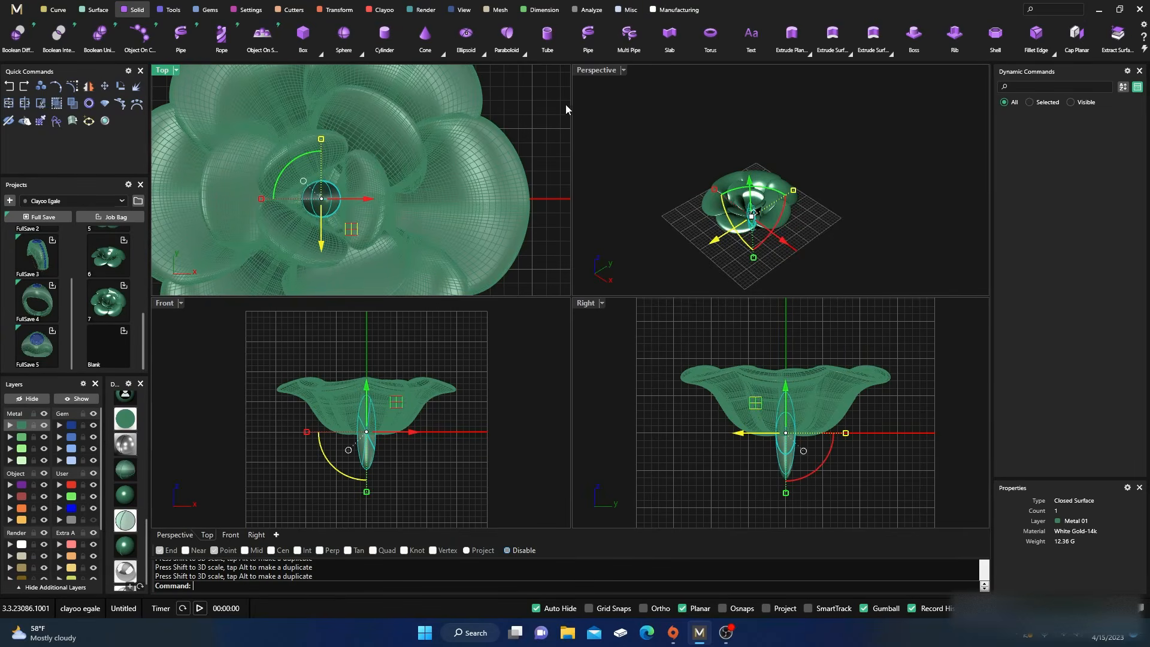
{"action": "double_click", "coordinate": [594, 72]}
{"action": "left_click", "coordinate": [620, 336]}
- Widen the central spindle slightly along both horizontal axes to fill more of the gap between the inner petals
{"action": "right_click_drag", "start_coordinate": [621, 336], "coordinate": [619, 416]}
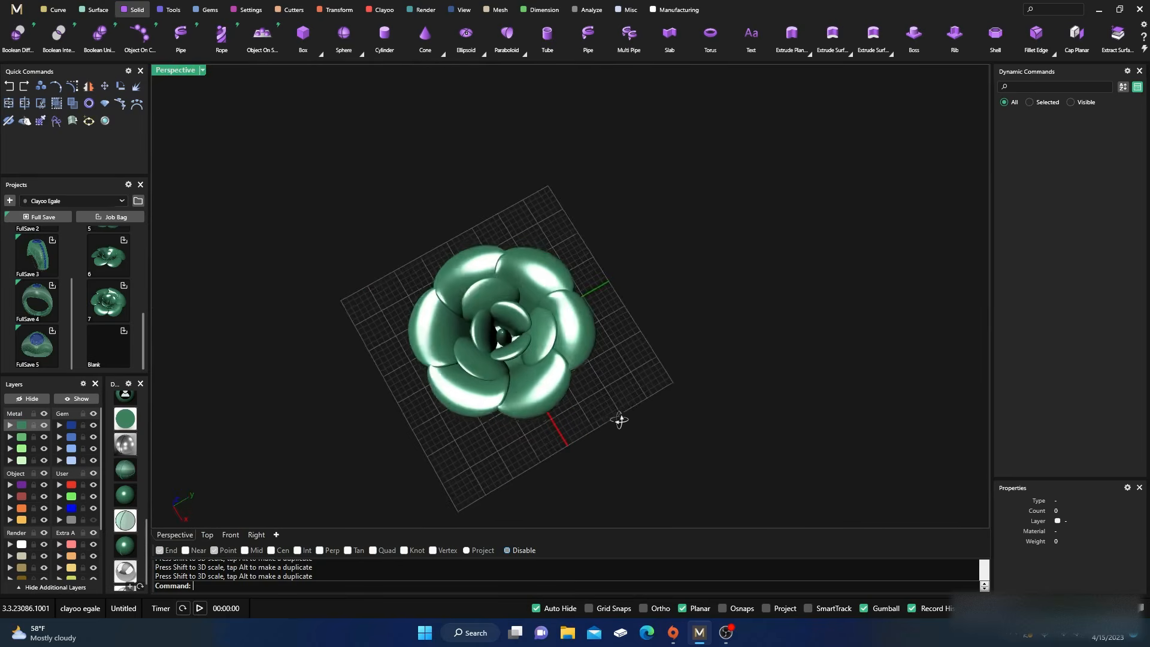
{"action": "scroll", "coordinate": [506, 351], "scroll_direction": "up", "scroll_amount": 5}
{"action": "left_click", "coordinate": [516, 327]}
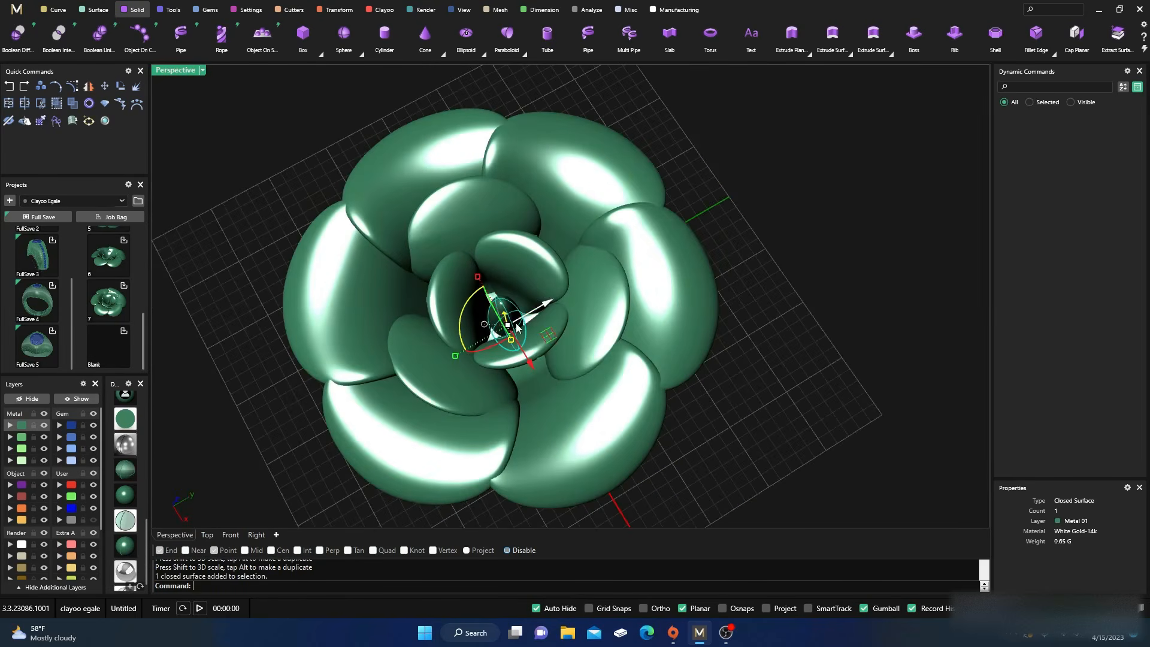
{"action": "right_click_drag", "start_coordinate": [558, 370], "coordinate": [601, 375]}
{"action": "left_click_drag", "start_coordinate": [454, 302], "coordinate": [442, 296]}
{"action": "right_click_drag", "start_coordinate": [526, 364], "coordinate": [433, 377]}
{"action": "left_click_drag", "start_coordinate": [448, 348], "coordinate": [441, 350]}
{"action": "left_click", "coordinate": [274, 189]}
- Shorten the central spindle along Z and raise it about 2.5 mm towards the inner petals
{"action": "right_click_drag", "start_coordinate": [287, 286], "coordinate": [352, 184]}
{"action": "left_click", "coordinate": [526, 358]}
{"action": "scroll", "coordinate": [485, 259], "scroll_direction": "down", "scroll_amount": 8}
{"action": "right_click_drag", "start_coordinate": [487, 352], "coordinate": [501, 380]}
{"action": "left_click_drag", "start_coordinate": [501, 384], "coordinate": [503, 355]}
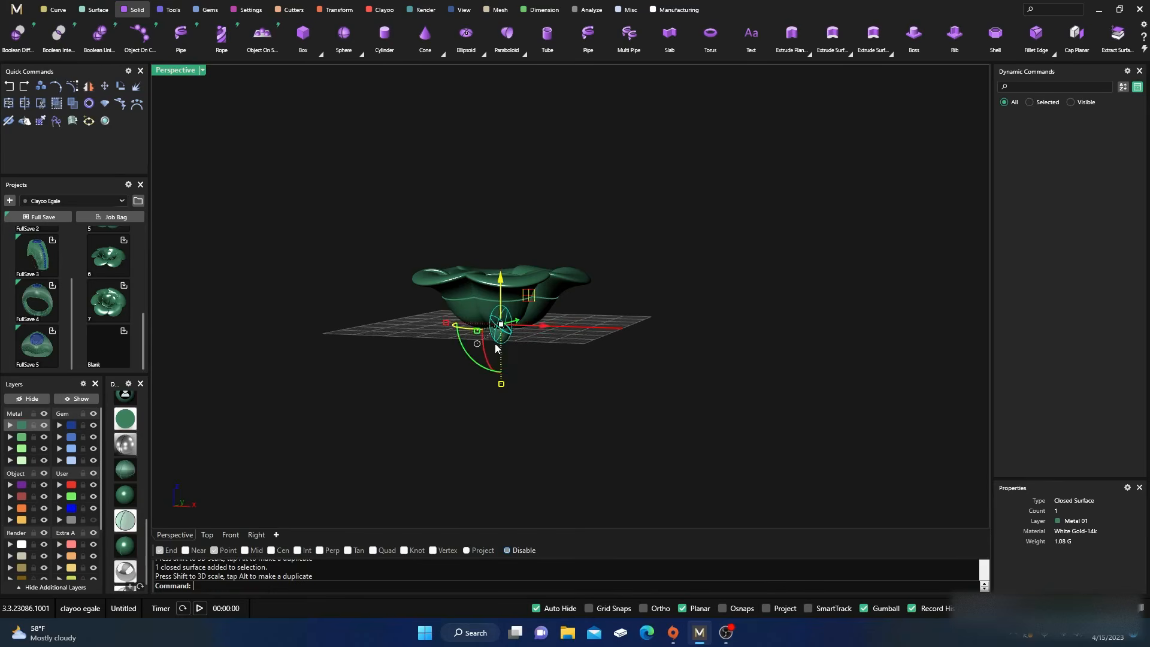
{"action": "scroll", "coordinate": [496, 321], "scroll_direction": "up", "scroll_amount": 3}
{"action": "left_click_drag", "start_coordinate": [513, 279], "coordinate": [526, 264]}
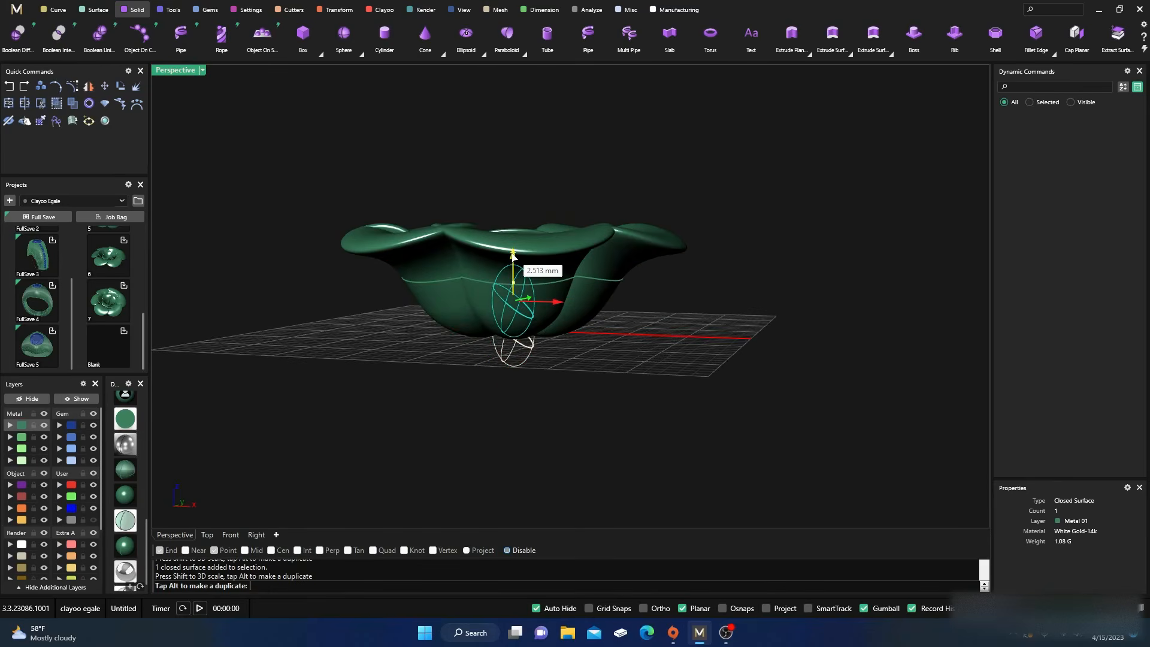
{"action": "left_click", "coordinate": [575, 360]}
- Examine from above and close up how the central bud sits between the inner petals
{"action": "right_click_drag", "start_coordinate": [575, 360], "coordinate": [583, 437]}
{"action": "scroll", "coordinate": [510, 266], "scroll_direction": "up", "scroll_amount": 5}
{"action": "right_click_drag", "start_coordinate": [510, 265], "coordinate": [602, 323]}
{"action": "scroll", "coordinate": [509, 280], "scroll_direction": "down", "scroll_amount": 5}
{"action": "scroll", "coordinate": [570, 385], "scroll_direction": "up", "scroll_amount": 4}
{"action": "scroll", "coordinate": [514, 310], "scroll_direction": "up", "scroll_amount": 3}
{"action": "right_click_drag", "start_coordinate": [513, 304], "coordinate": [531, 370]}
{"action": "scroll", "coordinate": [512, 246], "scroll_direction": "down", "scroll_amount": 3}
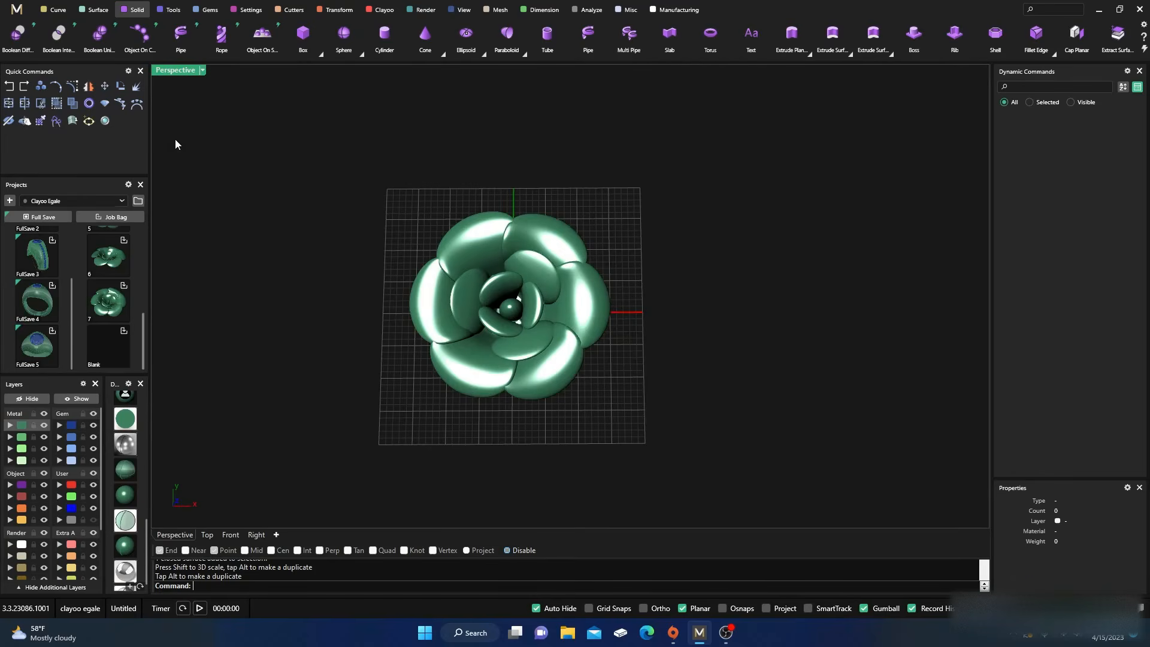
- Maximize the top view and switch it to solid shading
{"action": "double_click", "coordinate": [177, 71]}
{"action": "scroll", "coordinate": [338, 206], "scroll_direction": "down", "scroll_amount": 5}
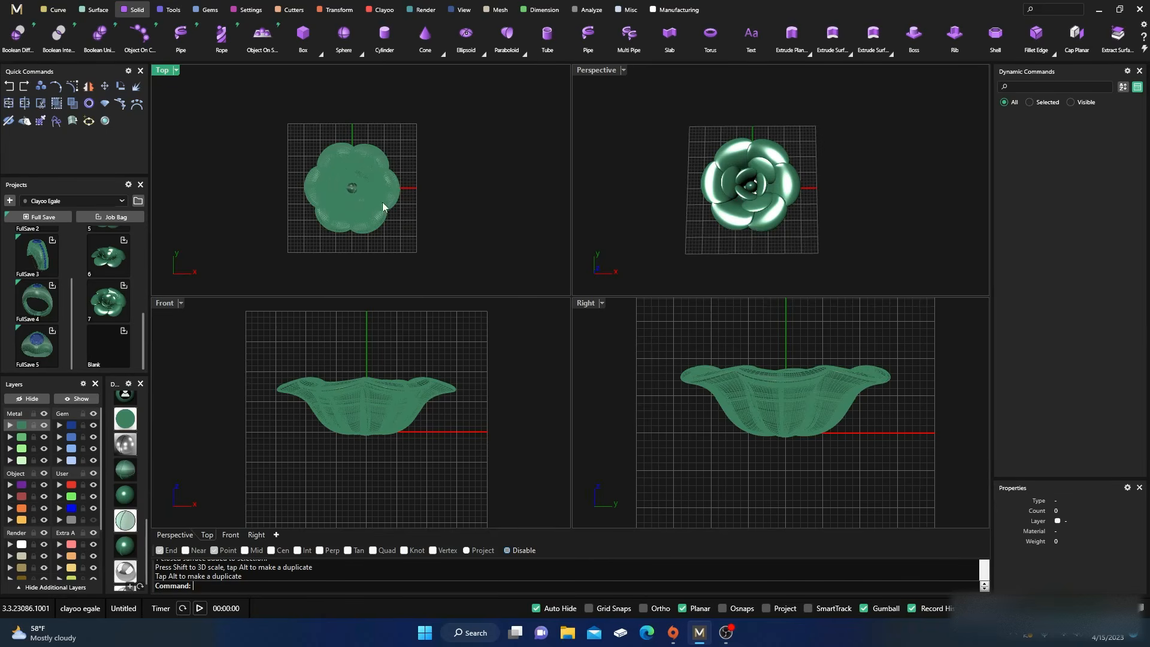
{"action": "double_click", "coordinate": [160, 71]}
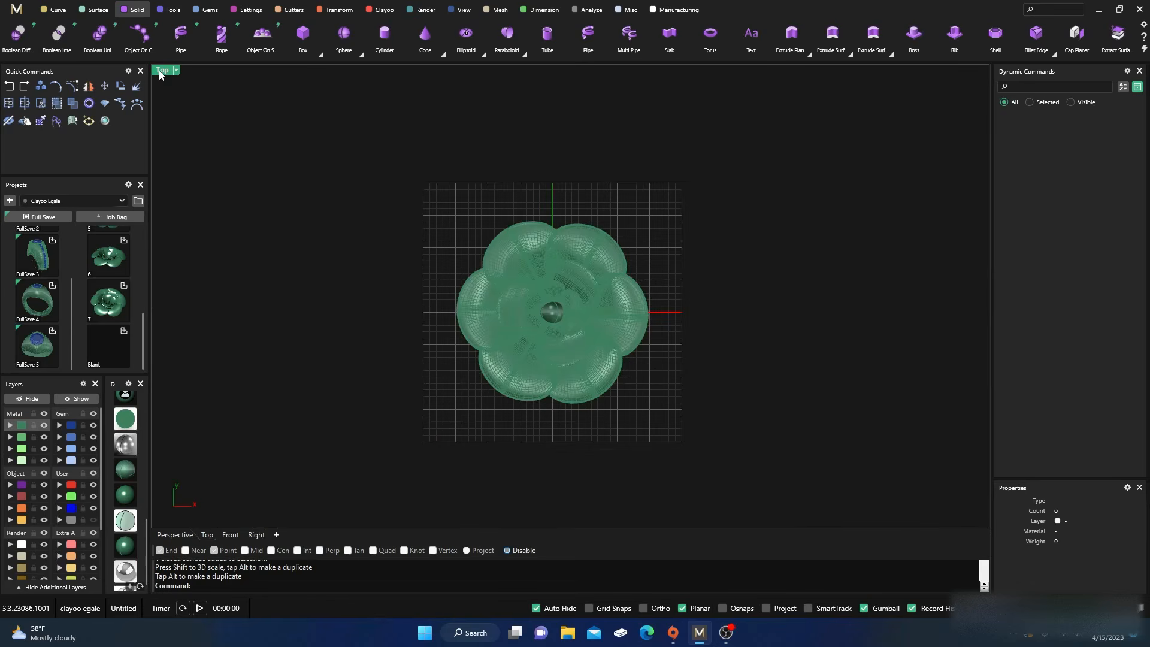
{"action": "right_click_drag", "start_coordinate": [390, 285], "coordinate": [359, 272]}
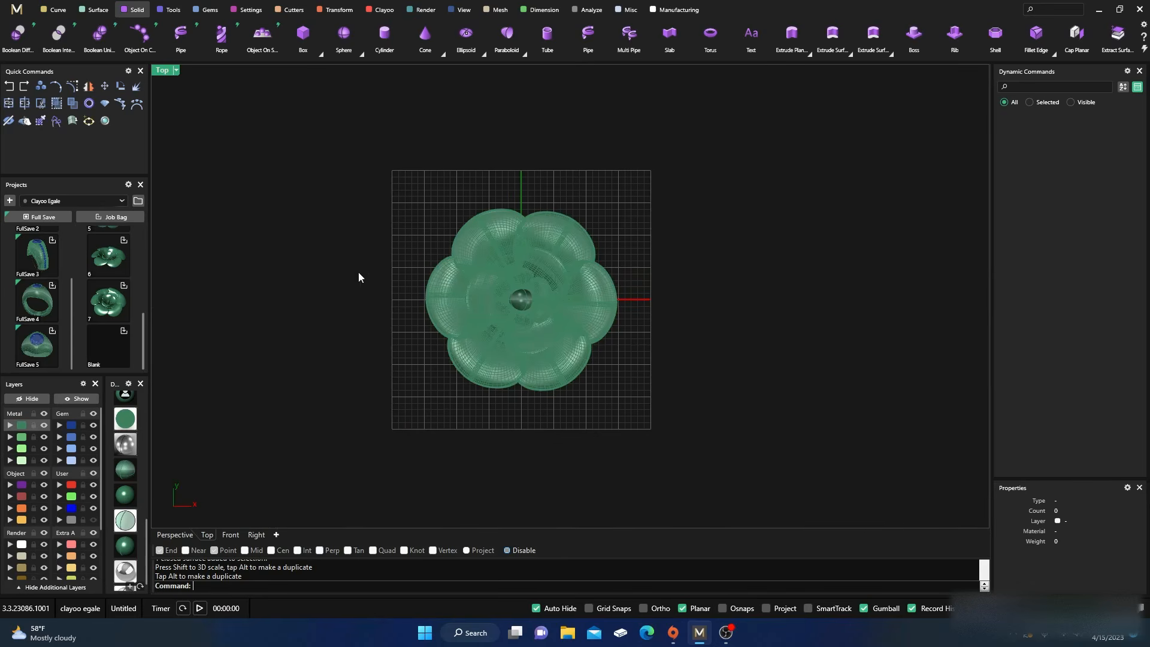
{"action": "left_click", "coordinate": [133, 496]}
{"action": "right_click_drag", "start_coordinate": [399, 406], "coordinate": [358, 413]}
- Shrink the whole flower uniformly about the origin with Scale 3D to roughly a fifth of its size
{"action": "left_click_drag", "start_coordinate": [355, 149], "coordinate": [617, 432]}
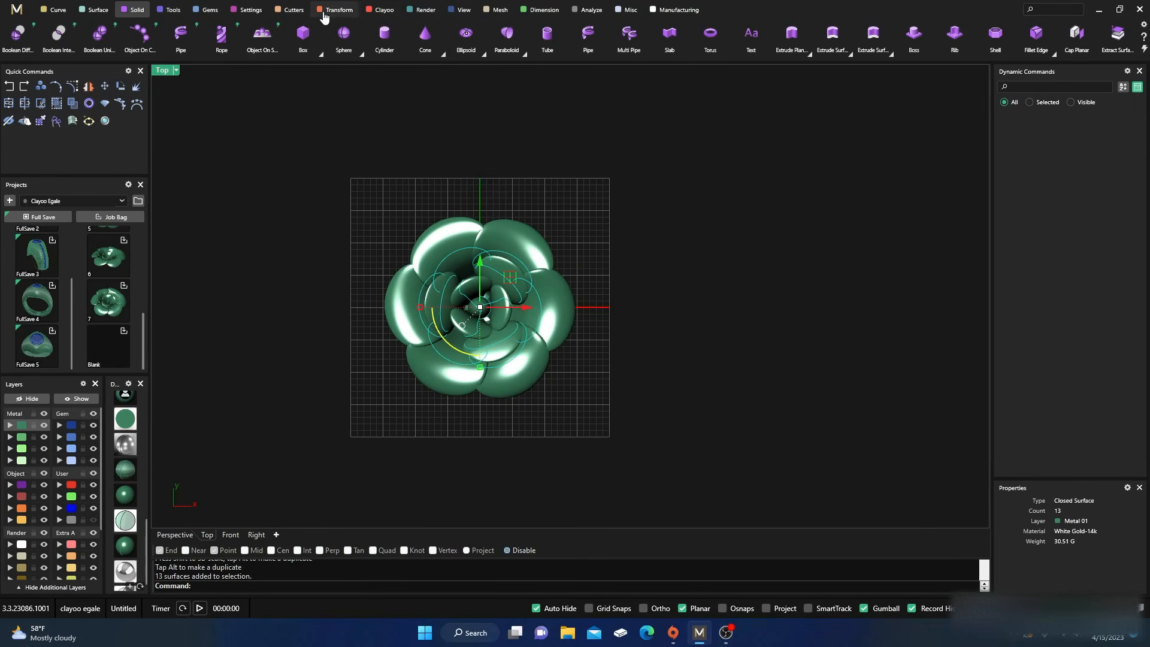
{"action": "left_click", "coordinate": [324, 12]}
{"action": "left_click", "coordinate": [604, 52]}
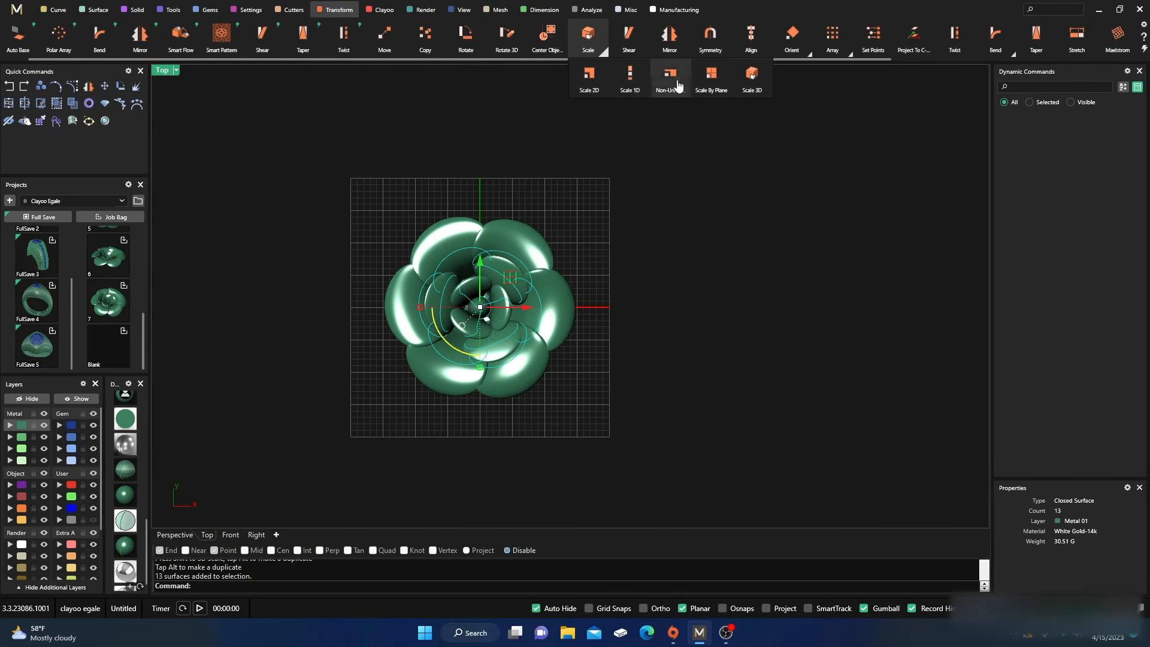
{"action": "left_click", "coordinate": [753, 75]}
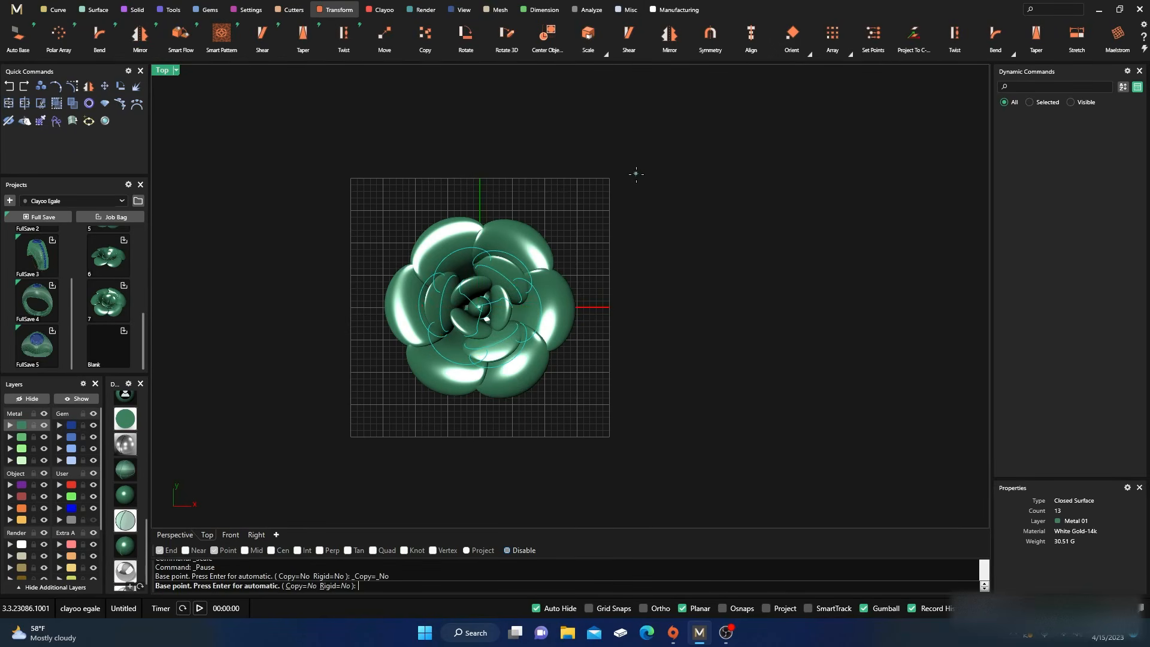
{"action": "key", "text": "Return"}
{"action": "left_click", "coordinate": [727, 161]}
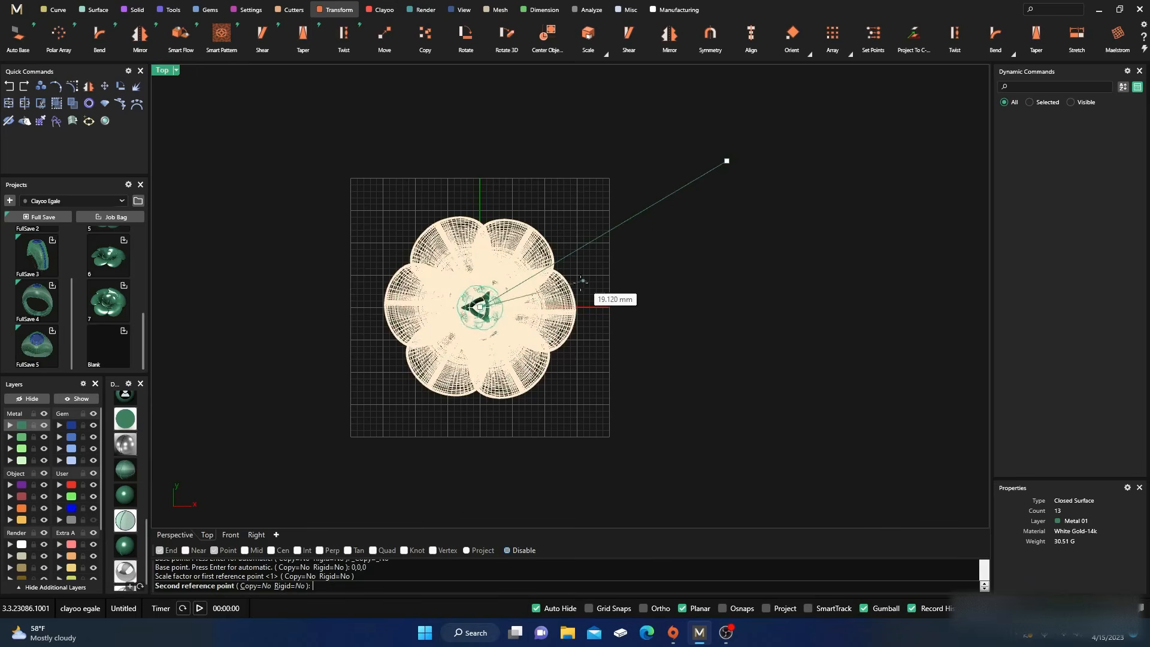
{"action": "left_click", "coordinate": [545, 303]}
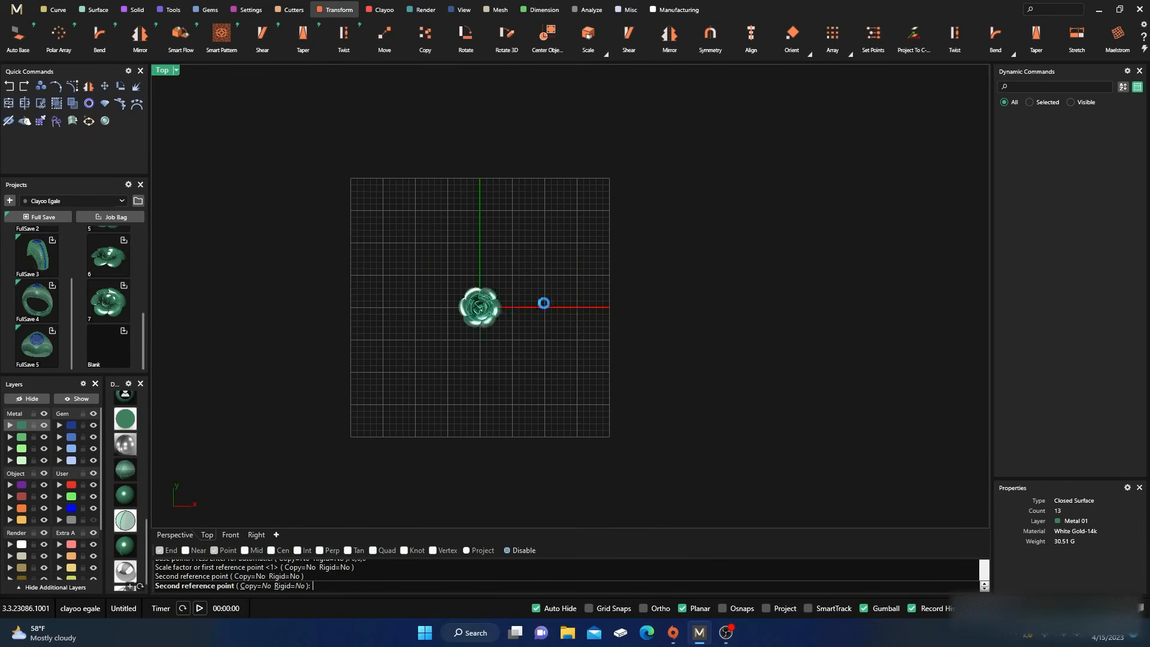
{"action": "left_click", "coordinate": [590, 360]}
{"action": "scroll", "coordinate": [486, 309], "scroll_direction": "up", "scroll_amount": 6}
{"action": "key", "text": "Escape"}
{"action": "scroll", "coordinate": [494, 303], "scroll_direction": "up", "scroll_amount": 4}
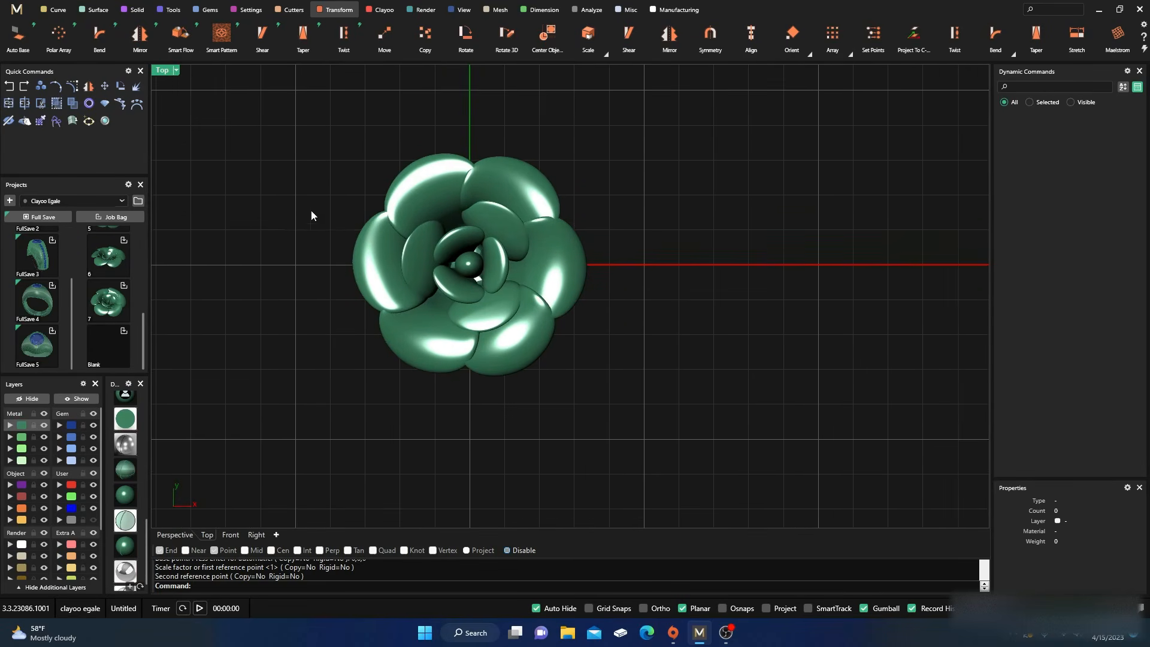
- Examine the scaled flower in the perspective view from above, the side and close up around its centre
{"action": "left_click", "coordinate": [175, 534]}
{"action": "right_click_drag", "start_coordinate": [434, 428], "coordinate": [510, 280]}
{"action": "scroll", "coordinate": [521, 287], "scroll_direction": "up", "scroll_amount": 3}
{"action": "right_click_drag", "start_coordinate": [501, 334], "coordinate": [593, 234]}
{"action": "scroll", "coordinate": [714, 309], "scroll_direction": "up", "scroll_amount": 3}
{"action": "right_click_drag", "start_coordinate": [714, 309], "coordinate": [642, 411]}
{"action": "scroll", "coordinate": [546, 362], "scroll_direction": "up", "scroll_amount": 3}
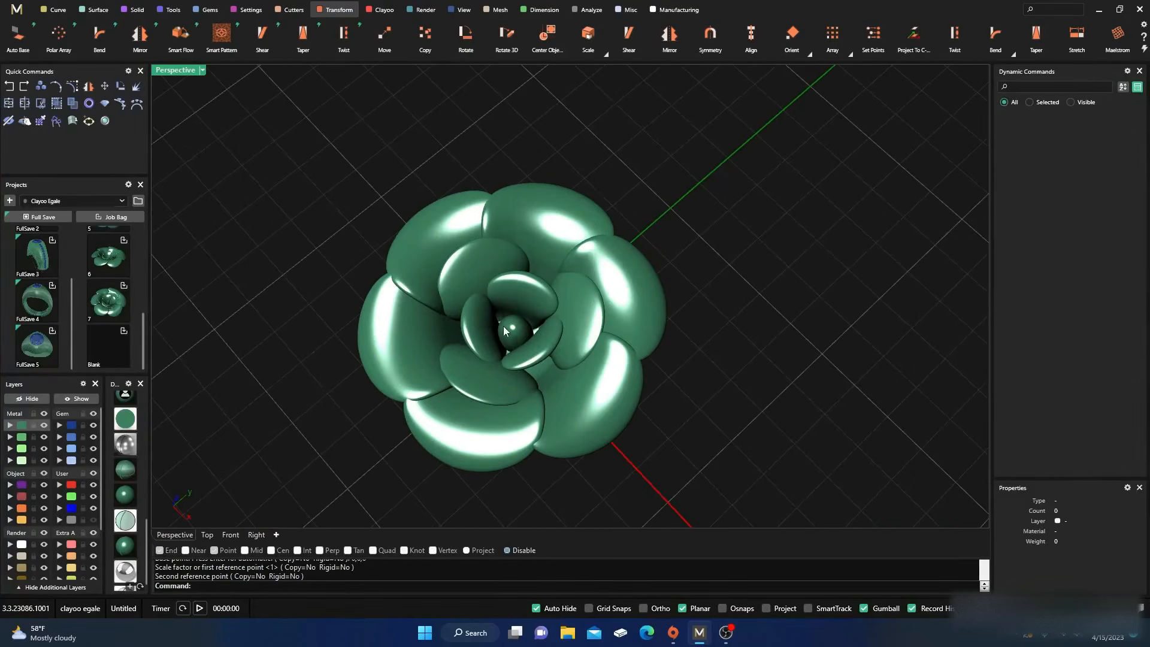
{"action": "scroll", "coordinate": [515, 329], "scroll_direction": "down", "scroll_amount": 5}
{"action": "scroll", "coordinate": [525, 349], "scroll_direction": "up", "scroll_amount": 5}
{"action": "right_click_drag", "start_coordinate": [525, 349], "coordinate": [513, 228]}
{"action": "right_click_drag", "start_coordinate": [495, 278], "coordinate": [573, 400]}
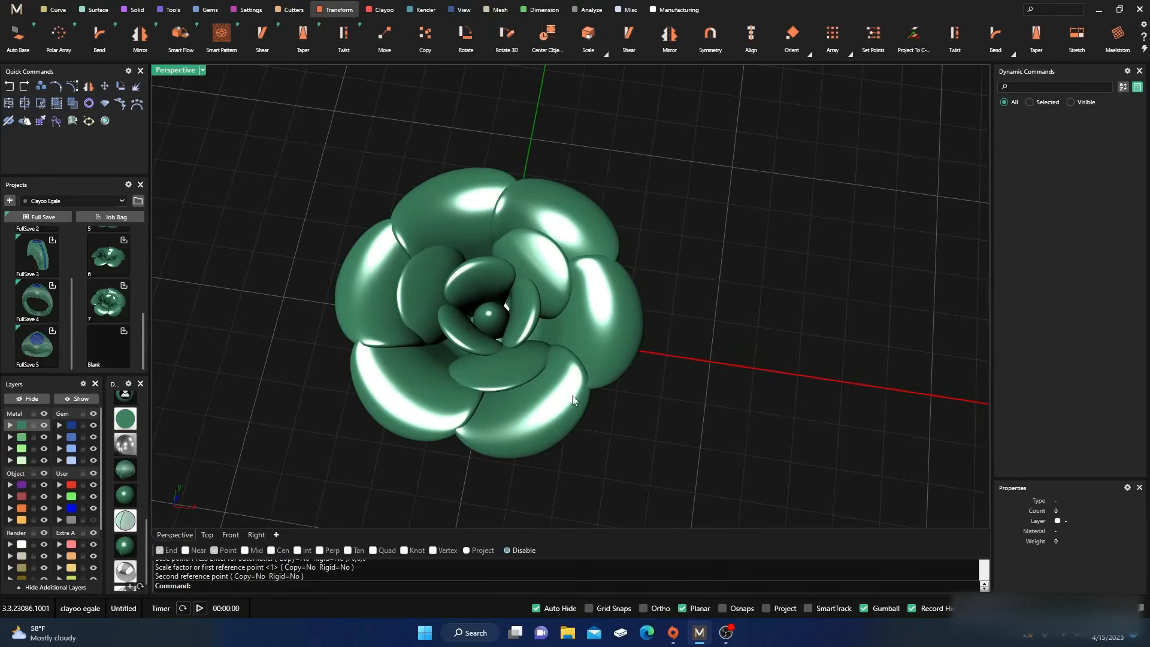
{"action": "scroll", "coordinate": [471, 381], "scroll_direction": "down", "scroll_amount": 3}
{"action": "right_click_drag", "start_coordinate": [471, 381], "coordinate": [491, 392]}
{"action": "scroll", "coordinate": [473, 358], "scroll_direction": "up", "scroll_amount": 2}
{"action": "scroll", "coordinate": [499, 336], "scroll_direction": "down", "scroll_amount": 6}
{"action": "right_click_drag", "start_coordinate": [503, 340], "coordinate": [471, 382]}
{"action": "scroll", "coordinate": [469, 376], "scroll_direction": "up", "scroll_amount": 6}
{"action": "scroll", "coordinate": [473, 371], "scroll_direction": "down", "scroll_amount": 3}
{"action": "scroll", "coordinate": [570, 280], "scroll_direction": "up", "scroll_amount": 4}
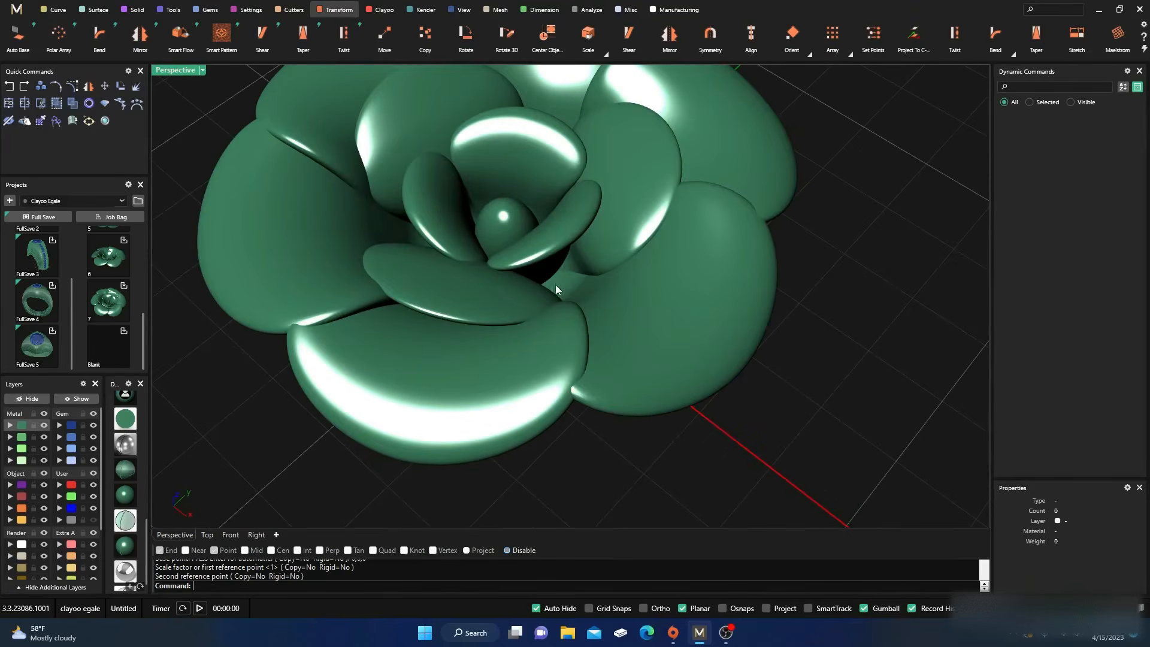
{"action": "right_click_drag", "start_coordinate": [552, 279], "coordinate": [520, 268]}
{"action": "mouse_move", "coordinate": [496, 351]}
{"action": "right_mouse_down"}
{"action": "mouse_move", "coordinate": [509, 352]}
{"action": "mouse_move", "coordinate": [545, 161]}
{"action": "mouse_move", "coordinate": [497, 363]}
{"action": "right_mouse_up"}
{"action": "scroll", "coordinate": [497, 364], "scroll_direction": "down", "scroll_amount": 4}
{"action": "scroll", "coordinate": [494, 360], "scroll_direction": "up", "scroll_amount": 3}
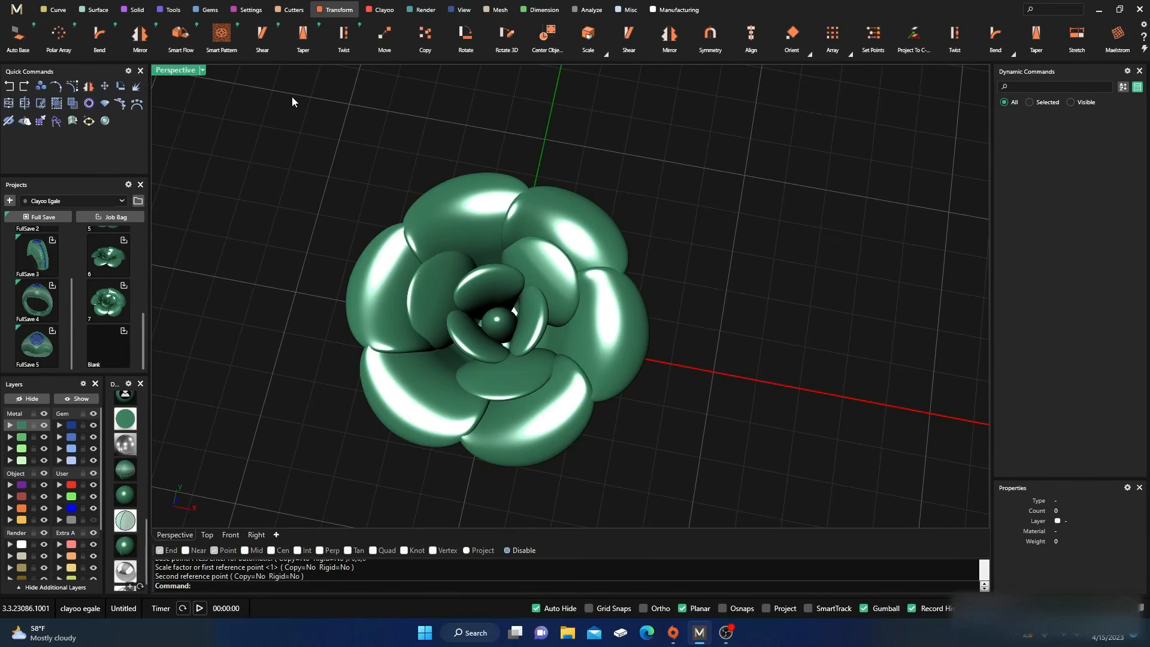
- Join two neighbouring petals of the innermost ring with a Boolean Union
{"action": "left_click", "coordinate": [138, 10]}
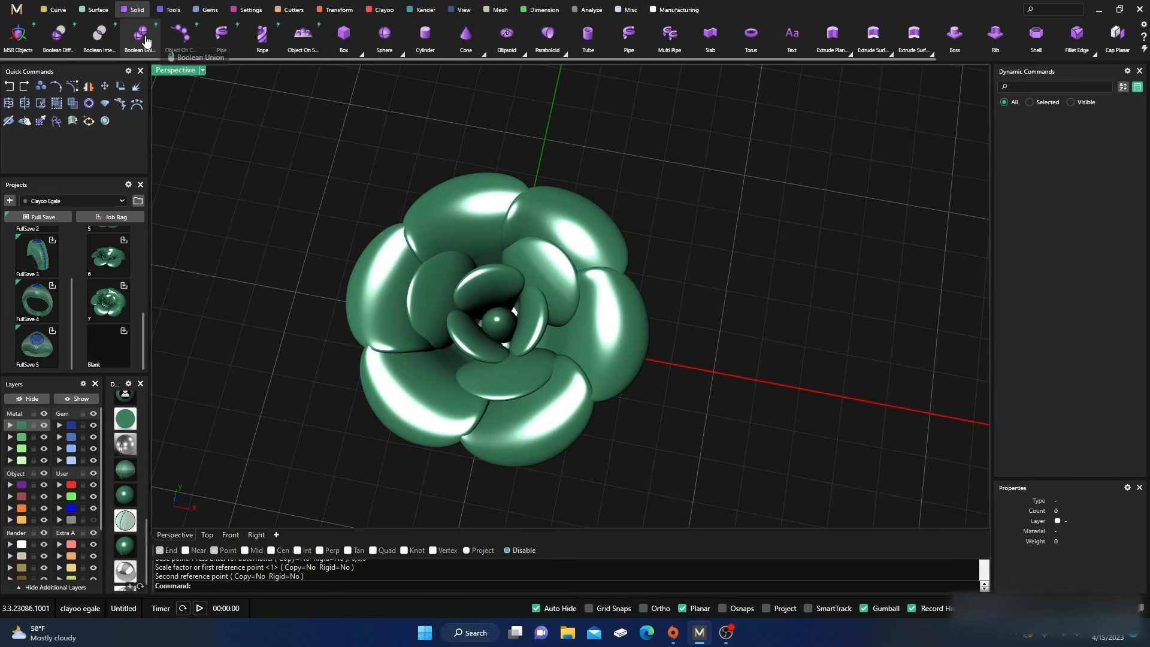
{"action": "scroll", "coordinate": [488, 288], "scroll_direction": "up", "scroll_amount": 6}
{"action": "left_click", "coordinate": [488, 287]}
{"action": "right_click", "coordinate": [487, 288]}
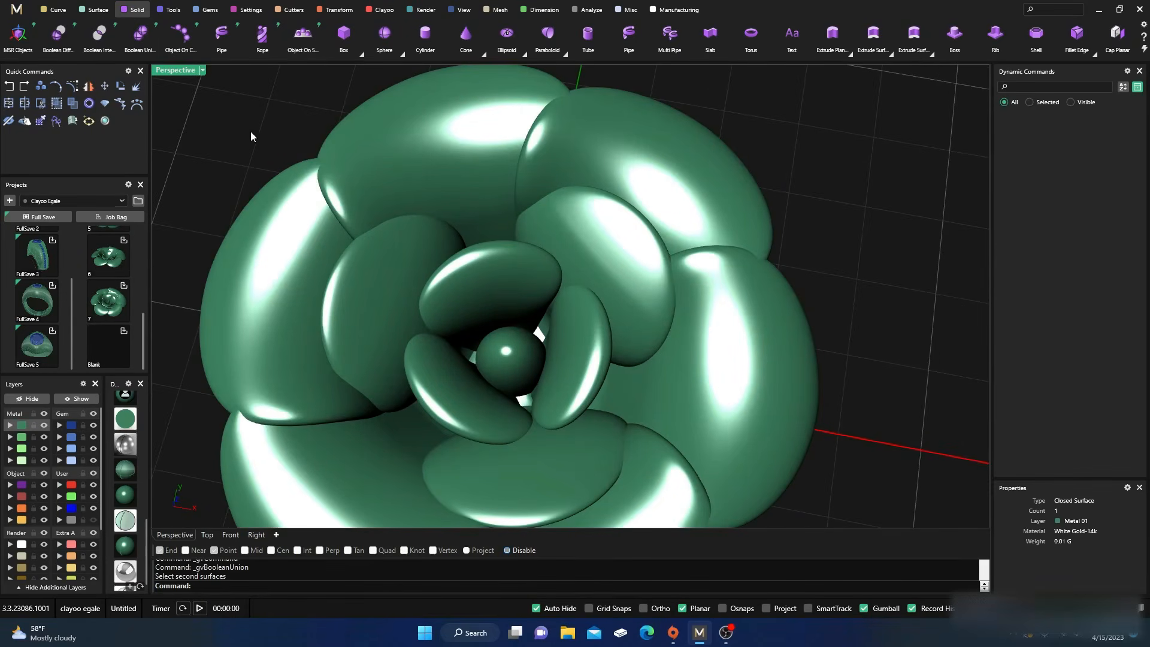
{"action": "right_click", "coordinate": [470, 279]}
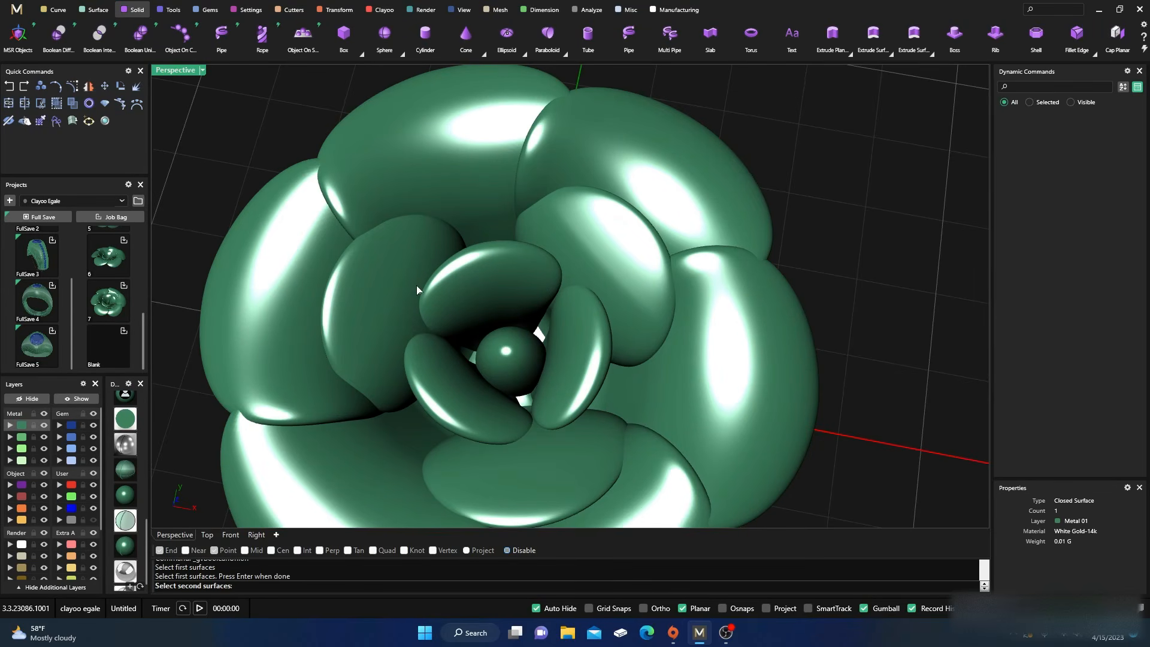
{"action": "left_click", "coordinate": [445, 379]}
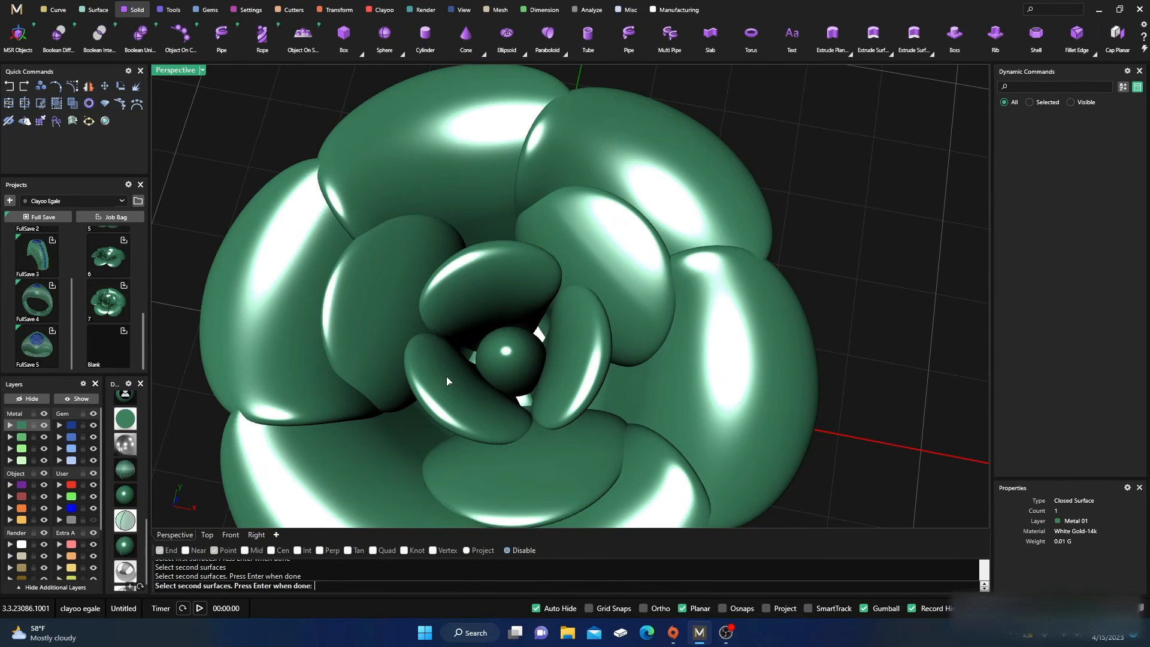
{"action": "right_click", "coordinate": [447, 377]}
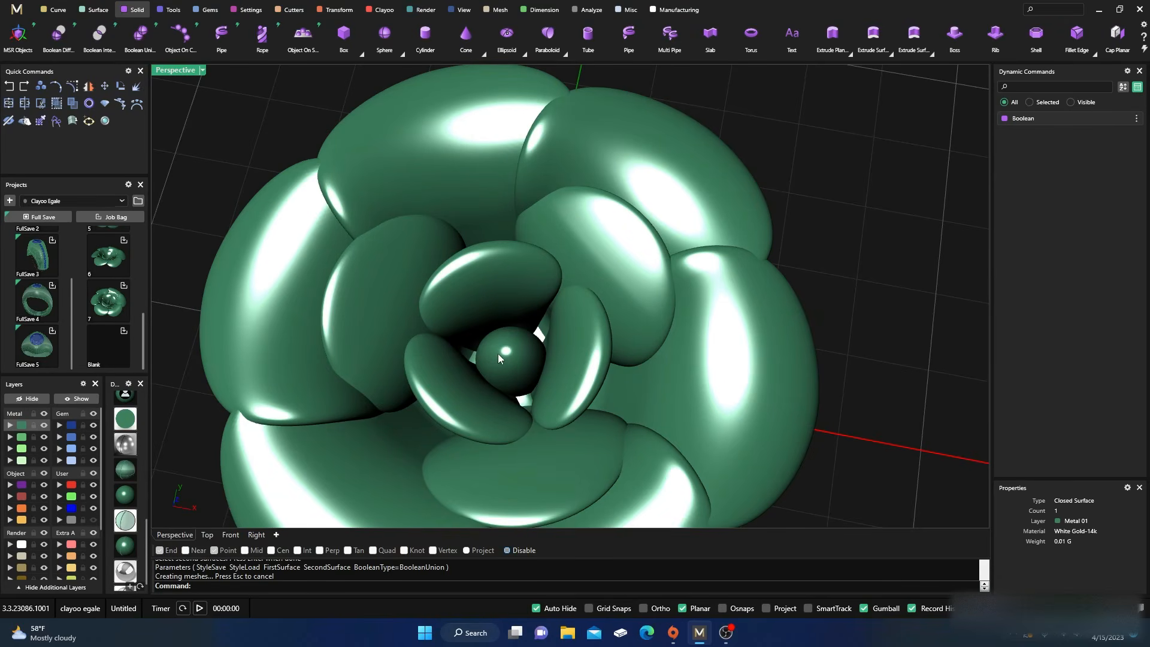
- Unite the already joined innermost petals with the remaining petal of that ring using Boolean Union, and select the united polysurface
{"action": "scroll", "coordinate": [512, 230], "scroll_direction": "down", "scroll_amount": 3}
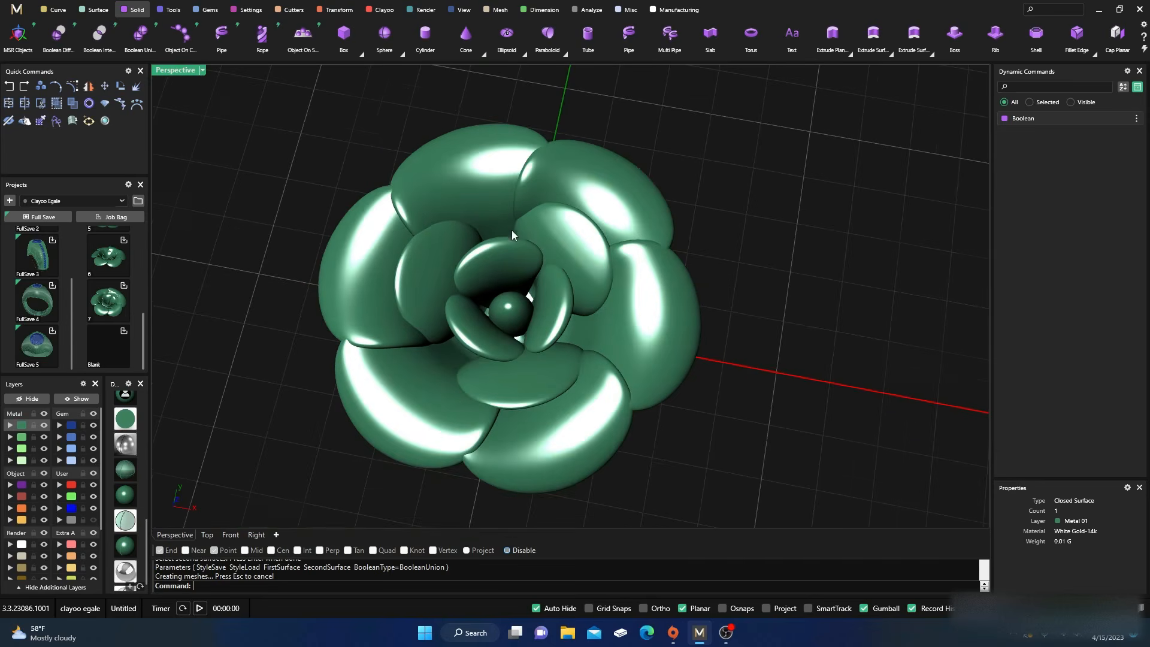
{"action": "right_click", "coordinate": [475, 341]}
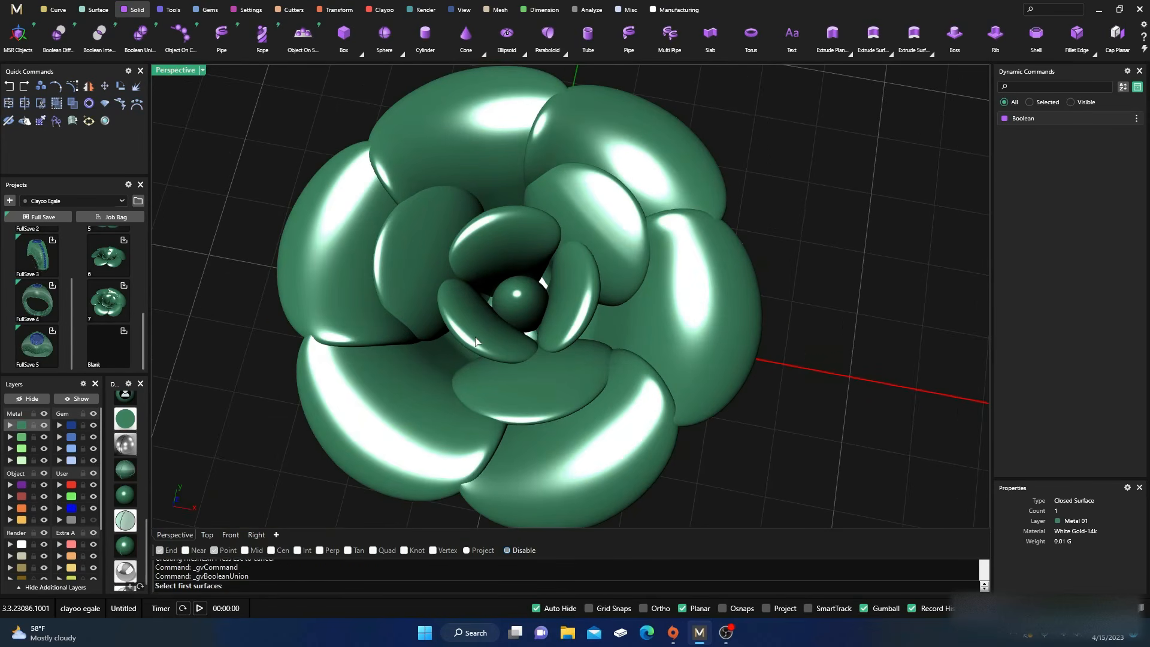
{"action": "left_click", "coordinate": [476, 321]}
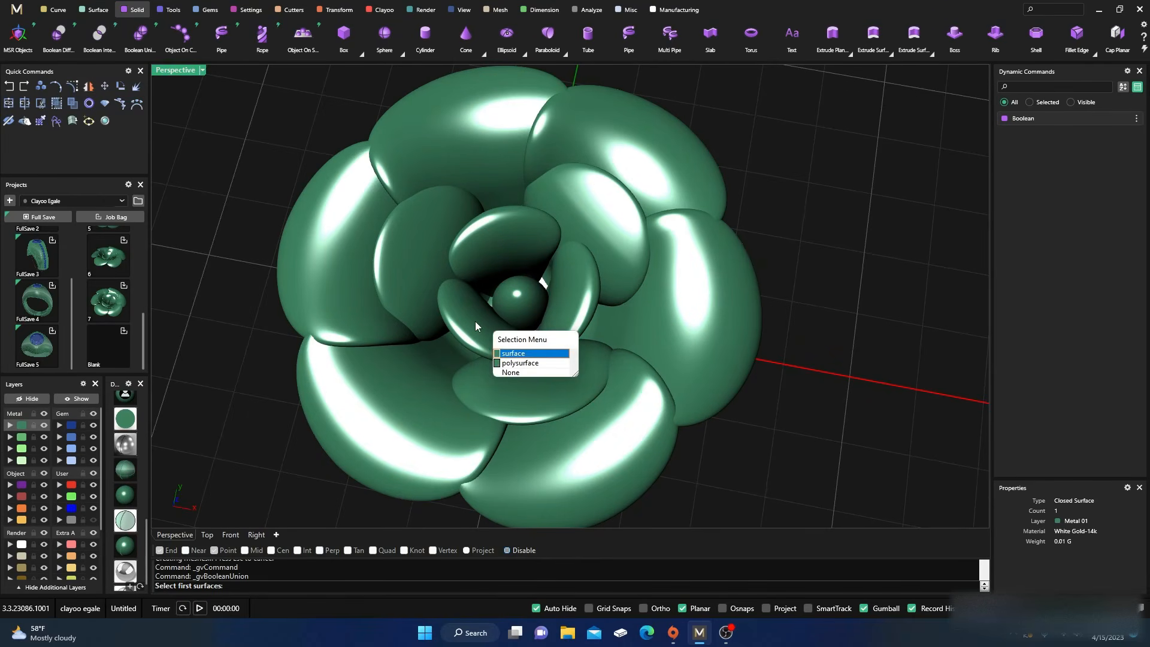
{"action": "left_click", "coordinate": [507, 363]}
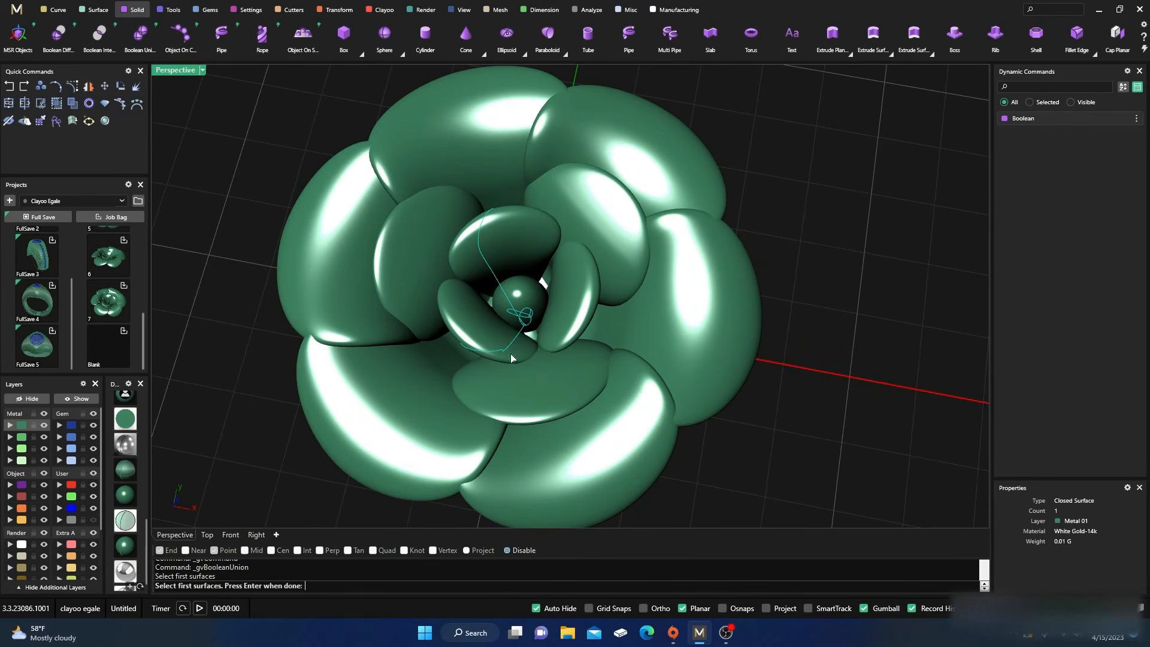
{"action": "key", "text": "Return"}
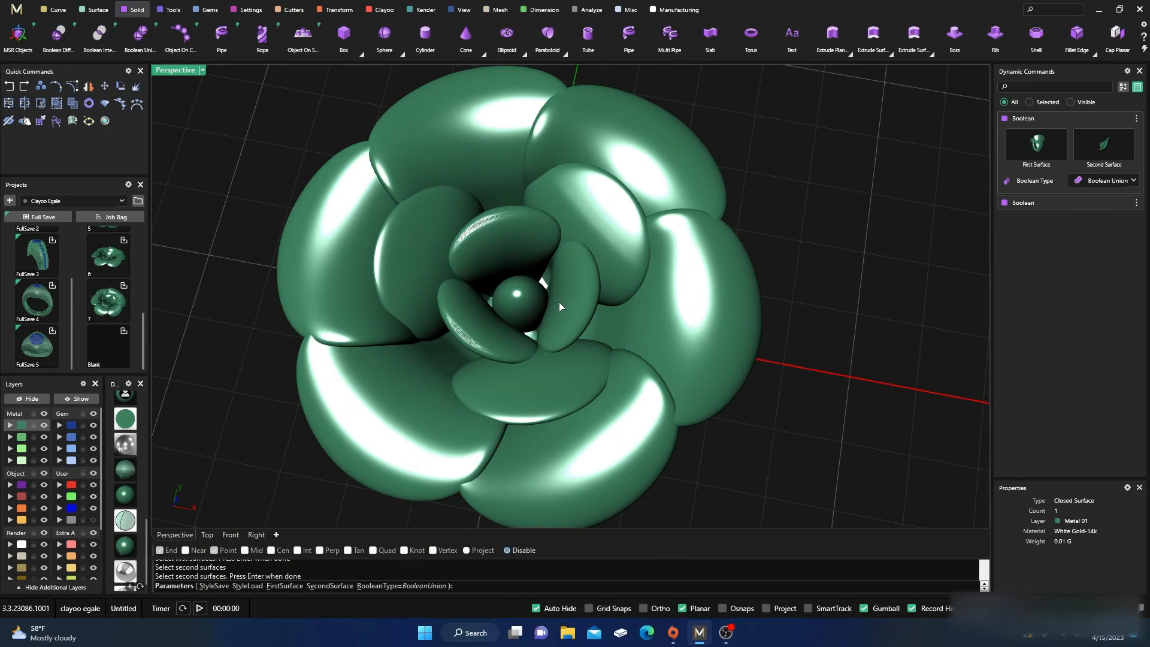
{"action": "key", "text": "Return"}
{"action": "left_click", "coordinate": [559, 311]}
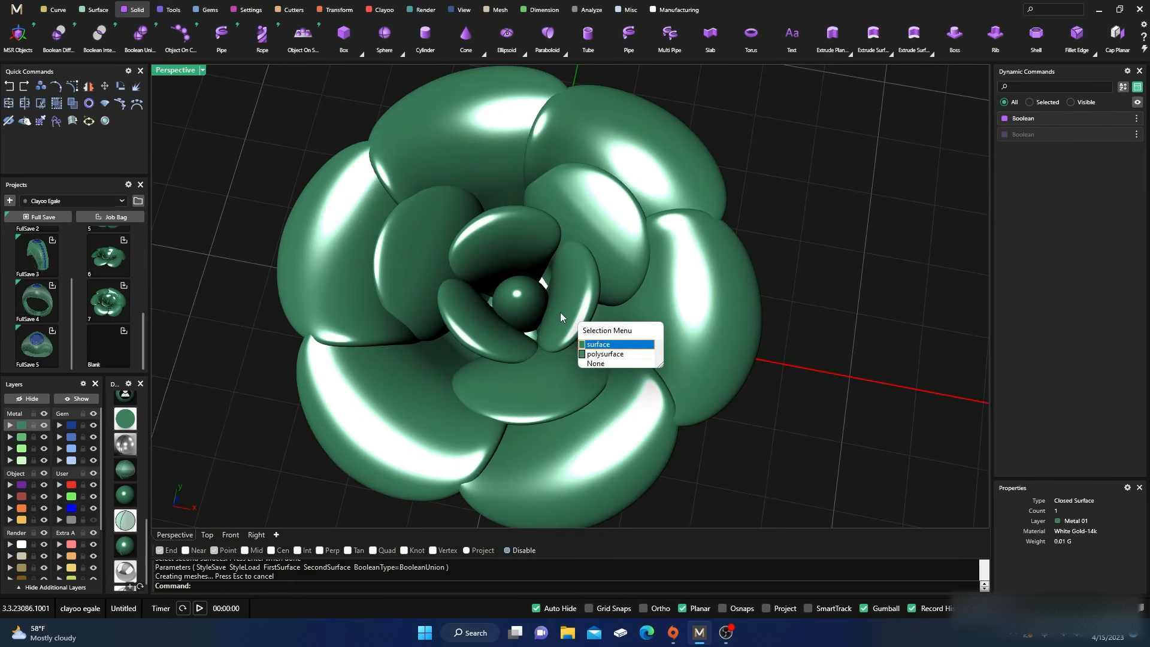
{"action": "left_click", "coordinate": [595, 354]}
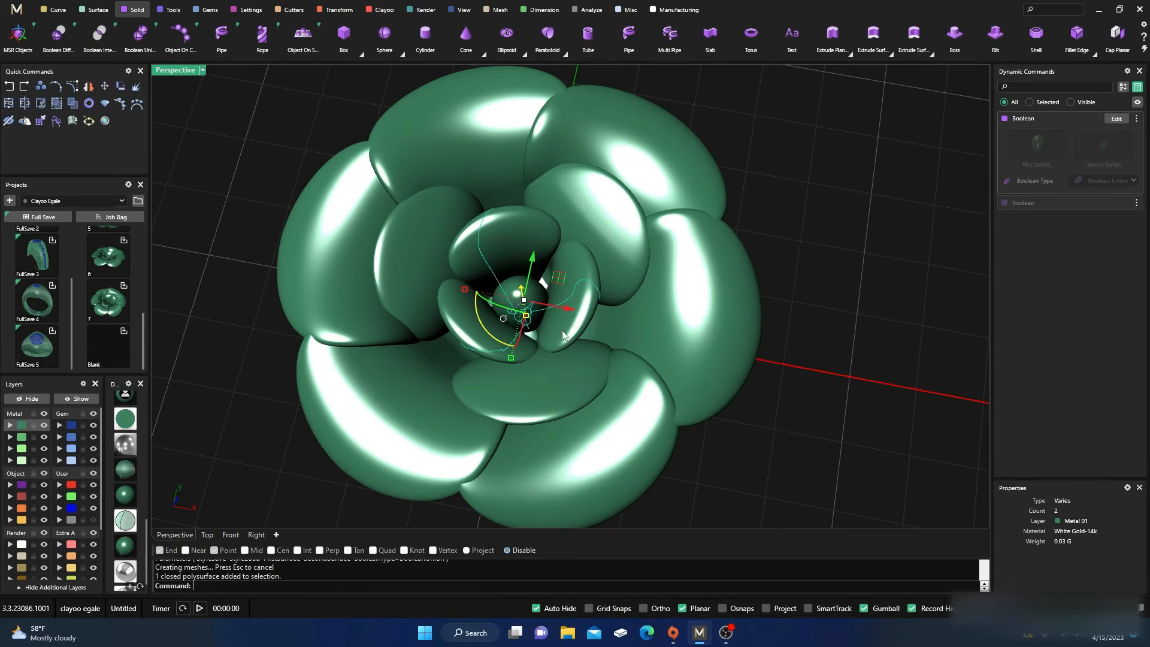
- Show the perspective view in a translucent display with surface grid lines, clear the selection and inspect the whole flower
{"action": "left_click", "coordinate": [128, 472]}
{"action": "left_click", "coordinate": [256, 384]}
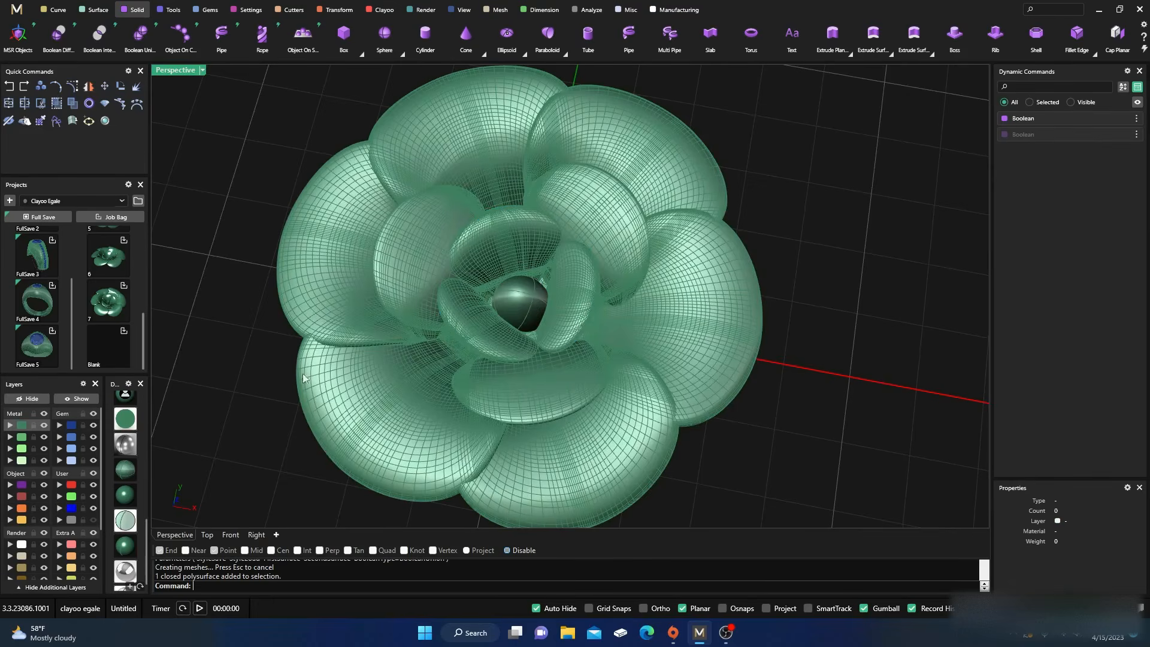
{"action": "scroll", "coordinate": [470, 321], "scroll_direction": "down", "scroll_amount": 5}
{"action": "right_click_drag", "start_coordinate": [477, 394], "coordinate": [453, 363]}
- Show the flower in a white rendered display with a light background and examine it from a low side angle
{"action": "scroll", "coordinate": [130, 479], "scroll_direction": "up", "scroll_amount": 5}
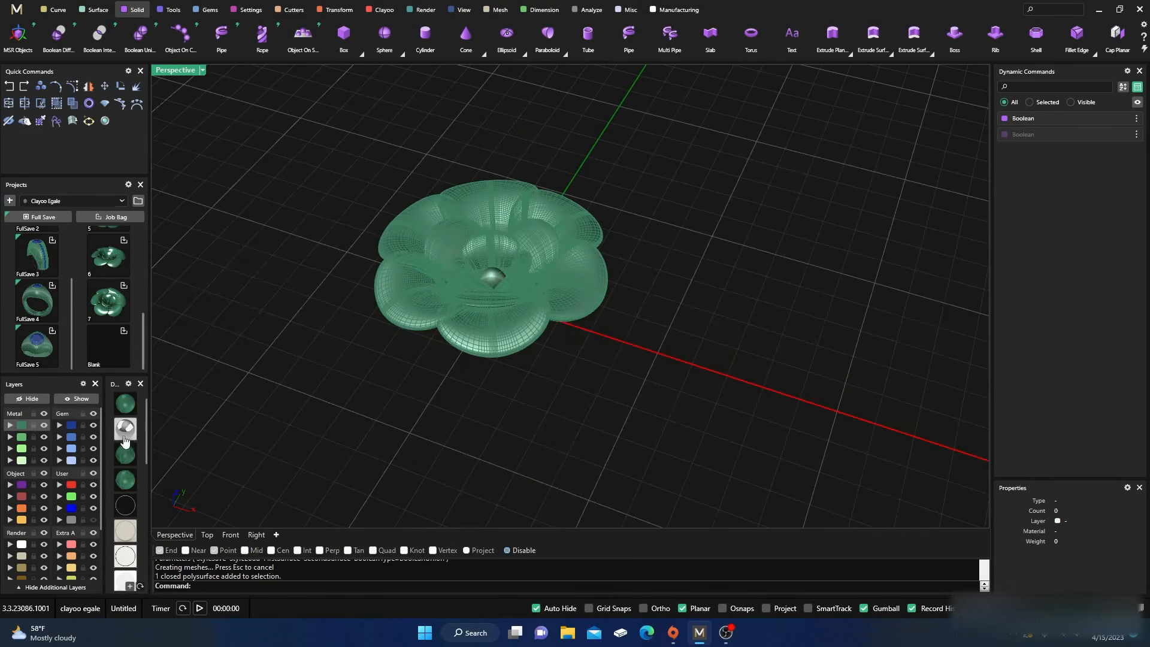
{"action": "left_click", "coordinate": [125, 437]}
{"action": "right_click_drag", "start_coordinate": [366, 413], "coordinate": [386, 458]}
{"action": "right_click_drag", "start_coordinate": [321, 272], "coordinate": [370, 316]}
{"action": "scroll", "coordinate": [453, 312], "scroll_direction": "up", "scroll_amount": 2}
{"action": "right_click_drag", "start_coordinate": [453, 312], "coordinate": [453, 390]}
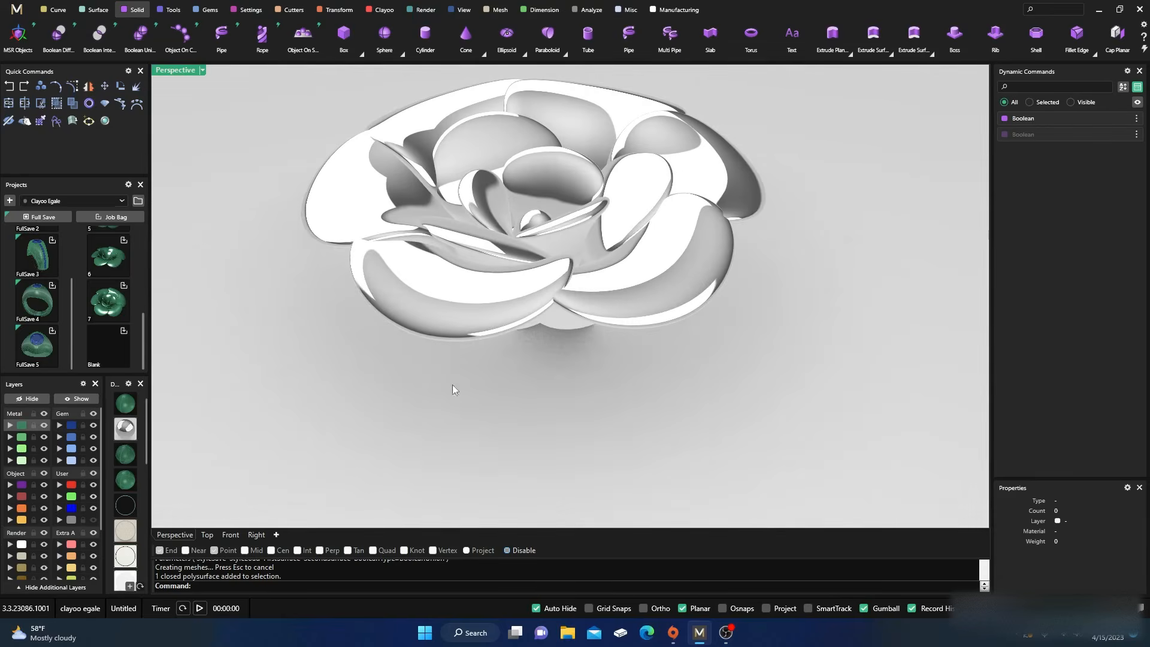
- Return to the translucent green display with surface grid lines and examine the flower from above
{"action": "left_click", "coordinate": [125, 405]}
{"action": "mouse_move", "coordinate": [336, 414]}
{"action": "right_mouse_down"}
{"action": "mouse_move", "coordinate": [437, 452]}
{"action": "mouse_move", "coordinate": [484, 417]}
{"action": "right_mouse_up"}
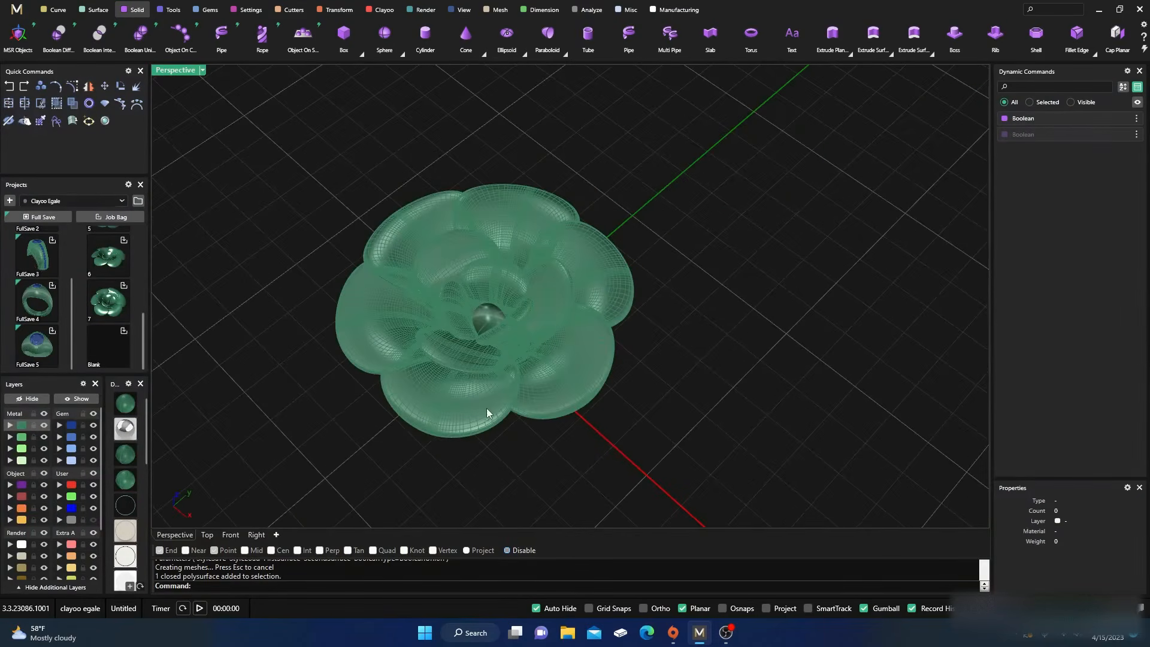
{"action": "scroll", "coordinate": [484, 417], "scroll_direction": "down", "scroll_amount": 3}
- Restore the glossy green solid shading in the perspective view and frame the flower
{"action": "scroll", "coordinate": [125, 477], "scroll_direction": "down", "scroll_amount": 5}
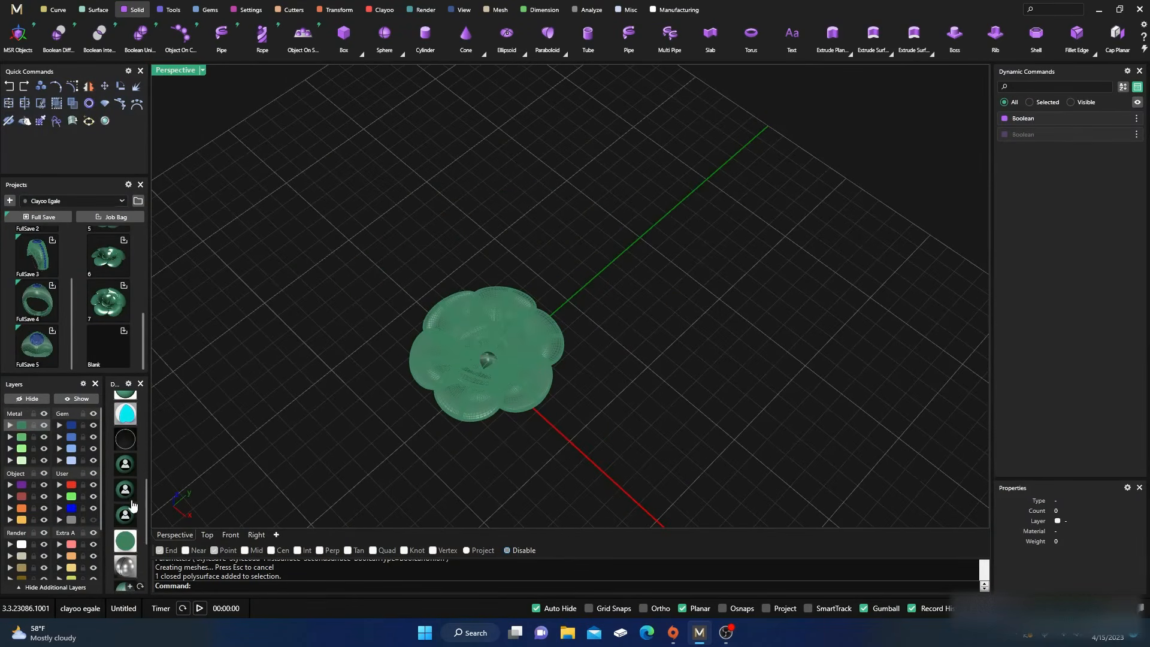
{"action": "left_click", "coordinate": [125, 526]}
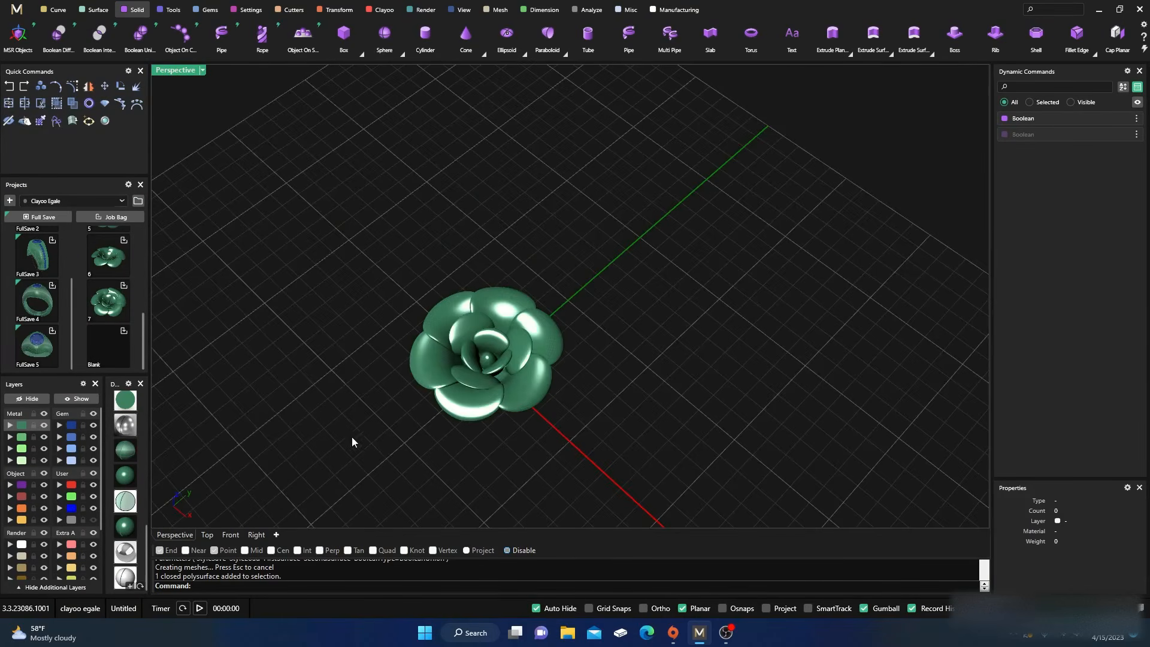
{"action": "scroll", "coordinate": [452, 441], "scroll_direction": "up", "scroll_amount": 3}
{"action": "scroll", "coordinate": [513, 444], "scroll_direction": "down", "scroll_amount": 1}
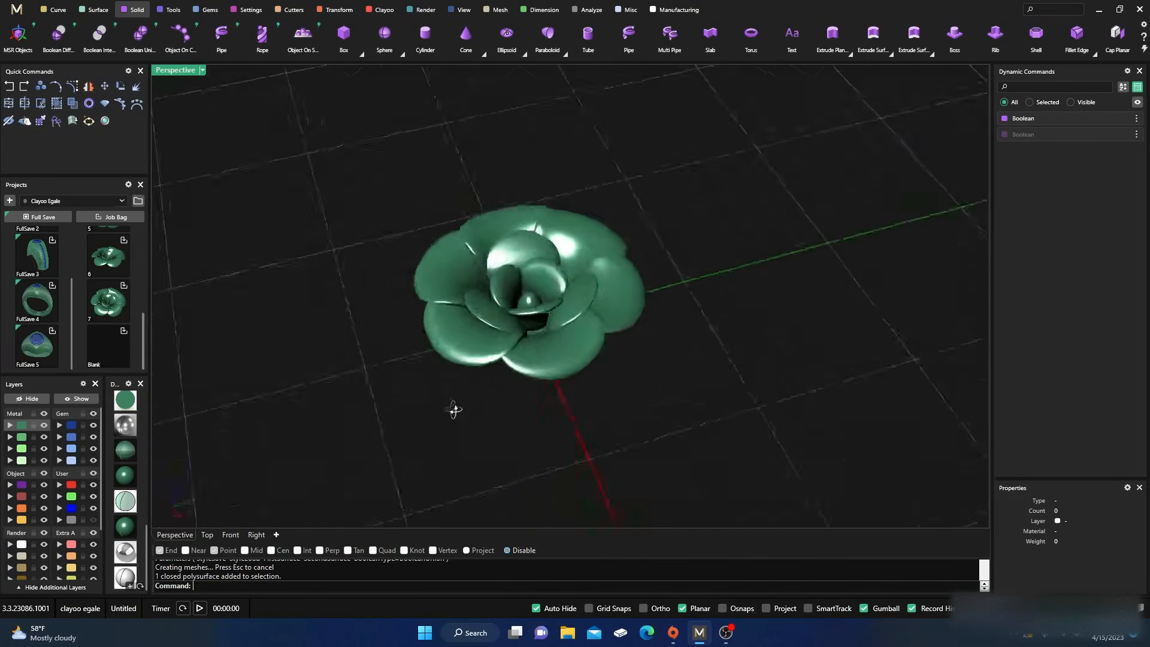